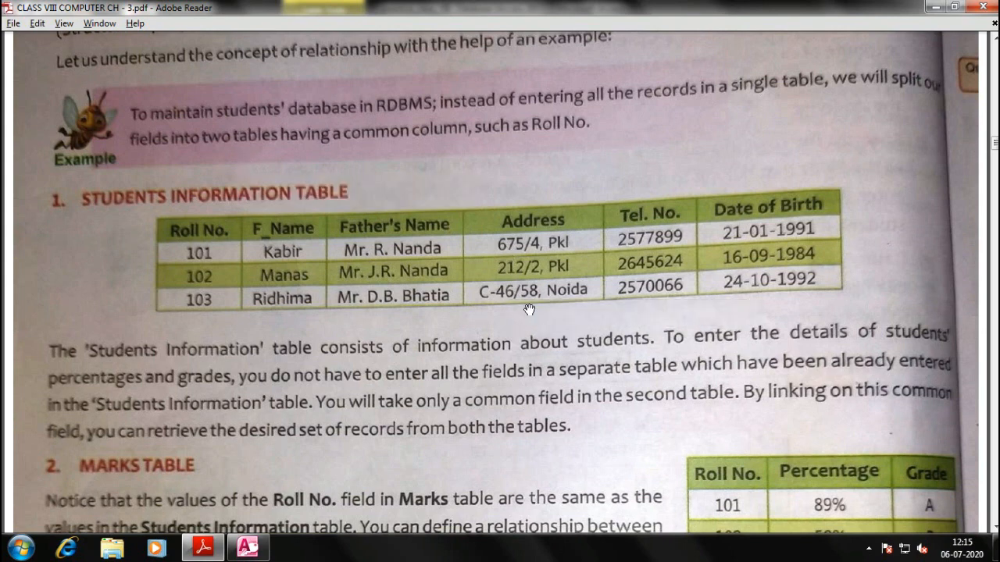
Scroll the chapter page down until the Features of Microsoft Access bullet list shows below the Marks Table
{"action": "scroll", "coordinate": [520, 284], "scroll_direction": "down", "scroll_amount": 1}
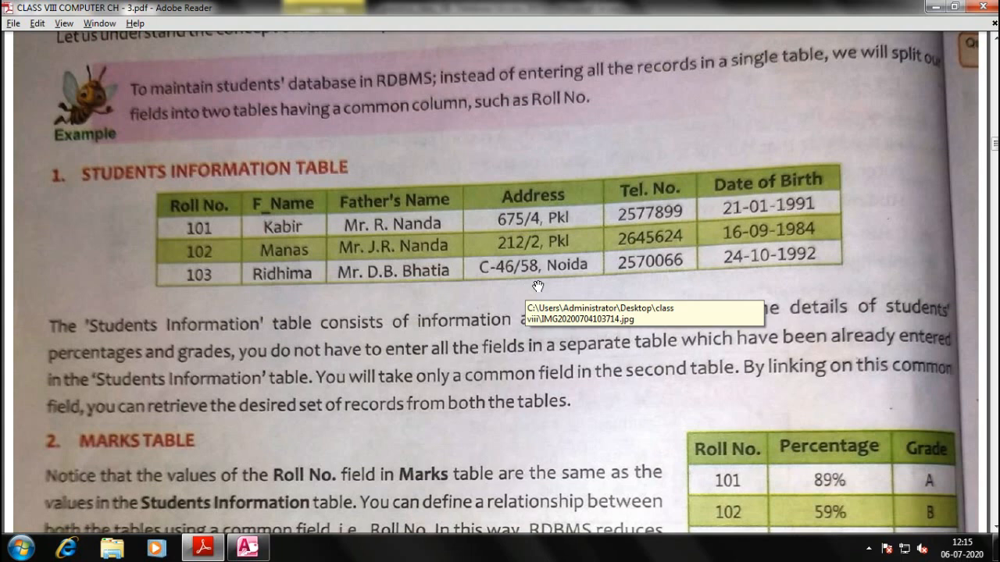
{"action": "scroll", "coordinate": [460, 352], "scroll_direction": "down", "scroll_amount": 8}
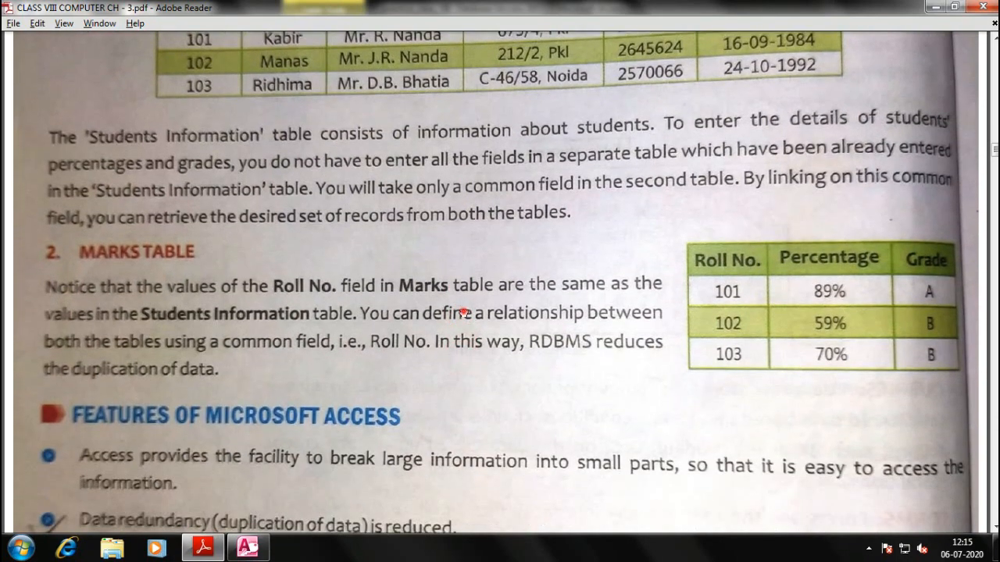
{"action": "scroll", "coordinate": [464, 289], "scroll_direction": "up", "scroll_amount": 6}
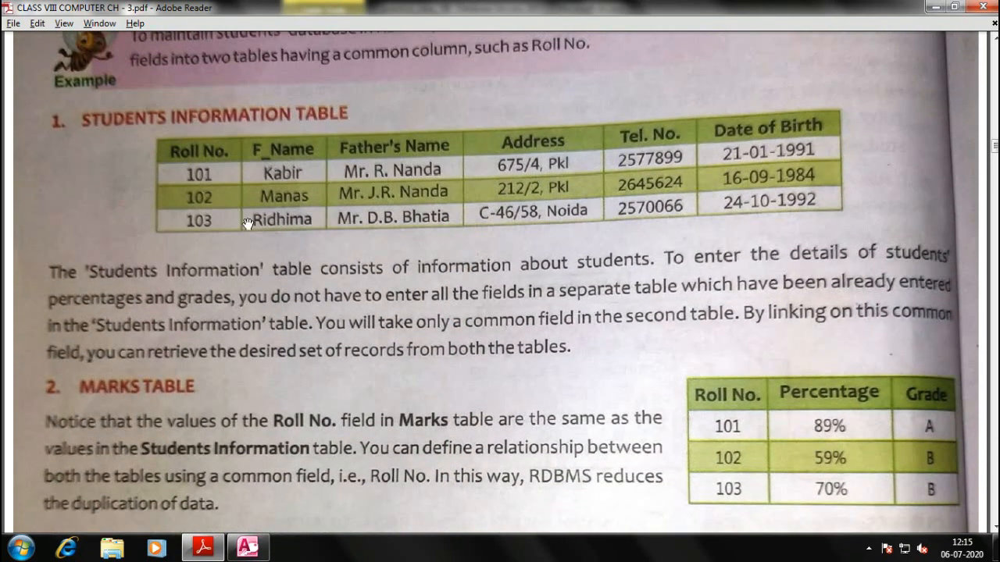
{"action": "scroll", "coordinate": [235, 180], "scroll_direction": "down", "scroll_amount": 5}
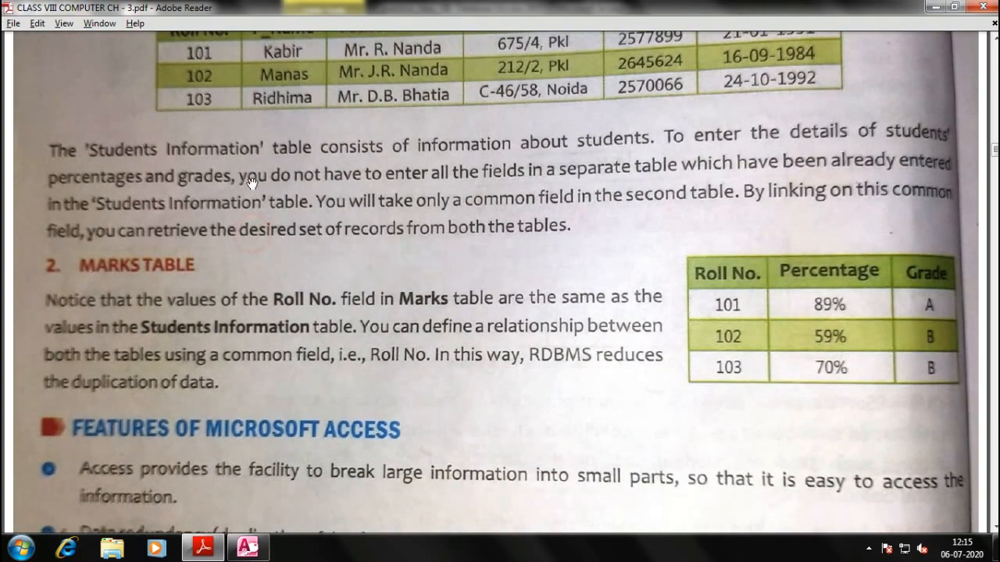
{"action": "scroll", "coordinate": [469, 320], "scroll_direction": "down", "scroll_amount": 4}
{"action": "scroll", "coordinate": [478, 321], "scroll_direction": "down", "scroll_amount": 3}
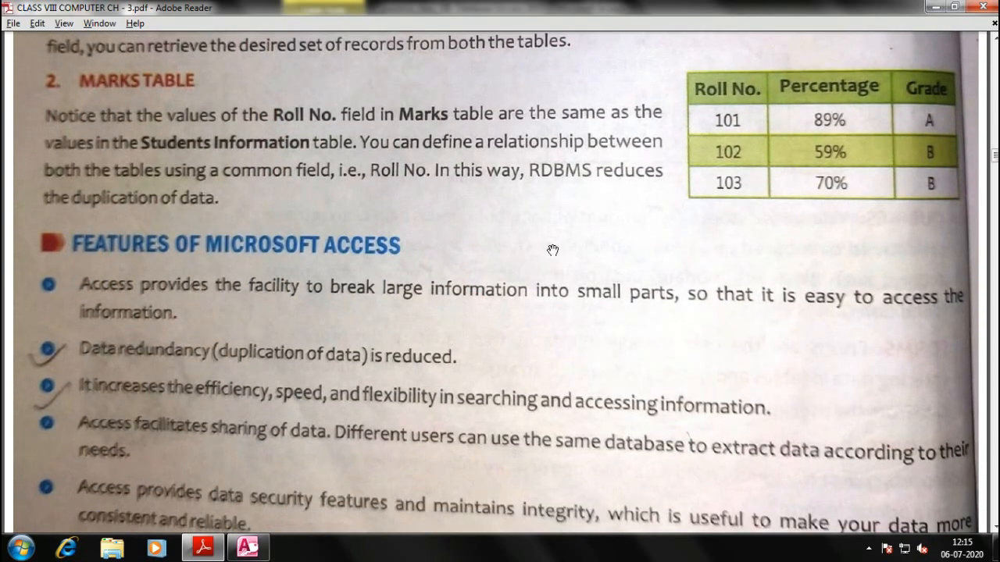
{"action": "scroll", "coordinate": [559, 250], "scroll_direction": "down", "scroll_amount": 4}
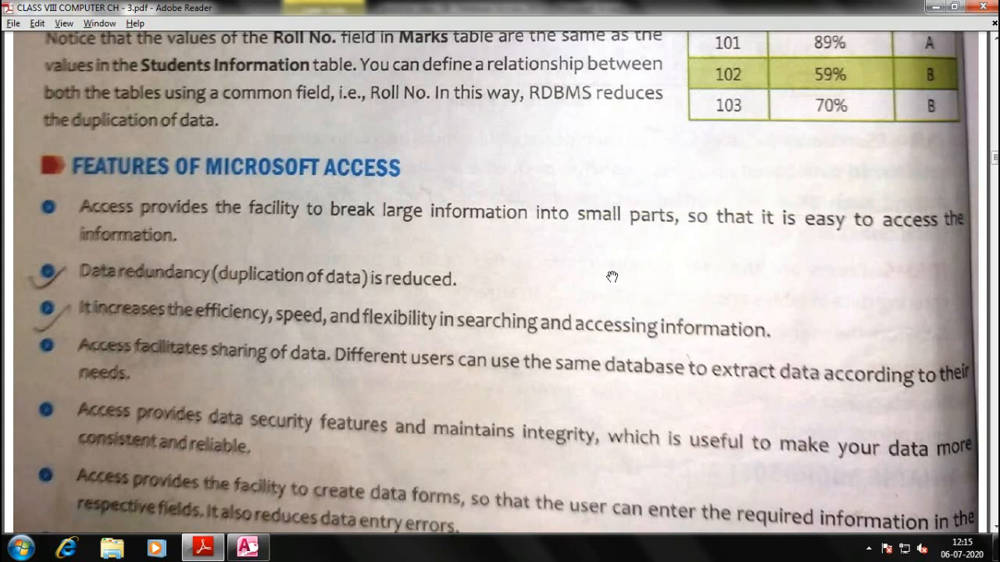
{"action": "left_click", "coordinate": [995, 549]}
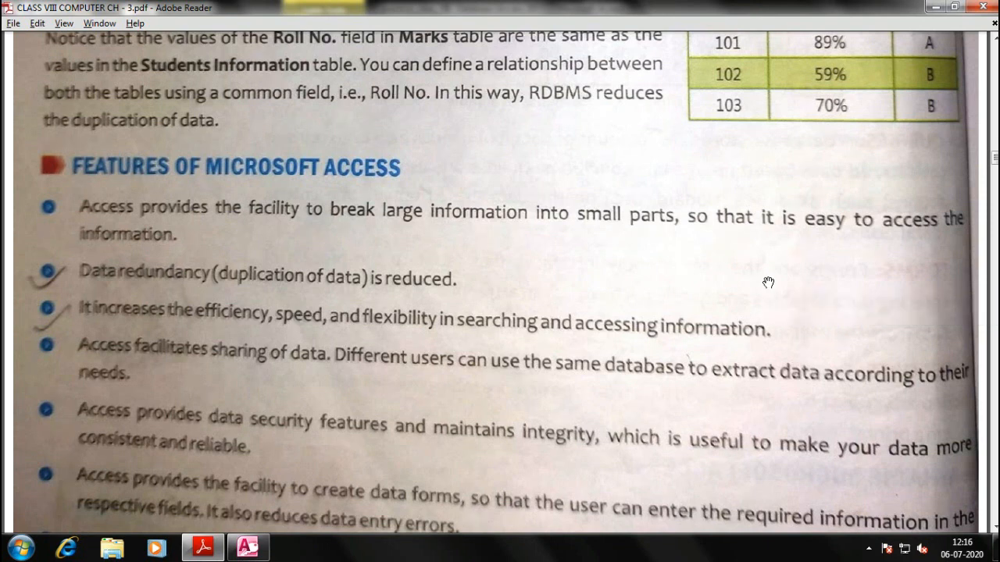
Drag page 3 upward with the Hand tool to reveal the features bullets down to Queries and Reports
{"action": "left_click_drag", "start_coordinate": [599, 286], "coordinate": [596, 221]}
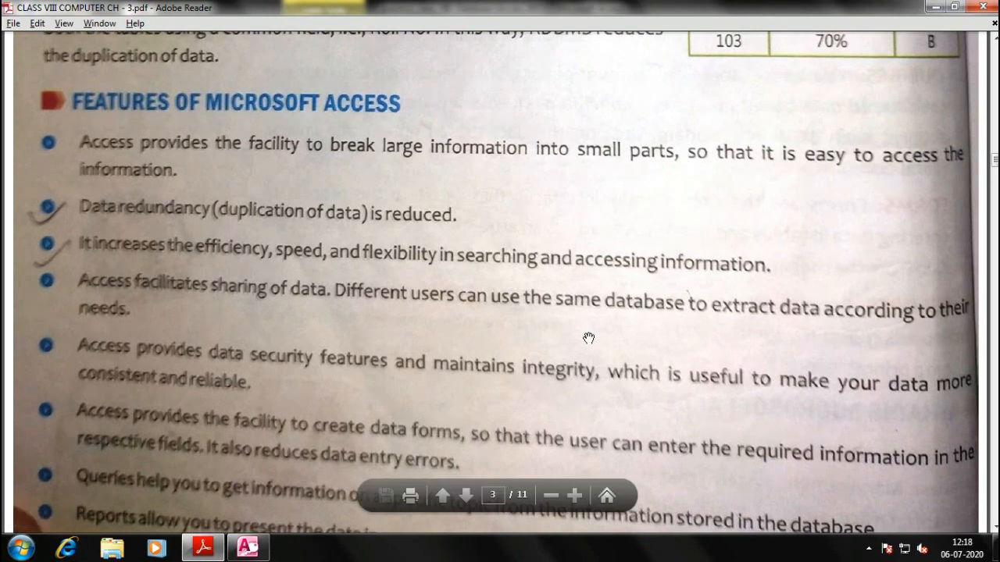
Move the PDF past the end of book page 36 to the Components of Microsoft Access 2010 heading
{"action": "left_click_drag", "start_coordinate": [588, 339], "coordinate": [571, 198]}
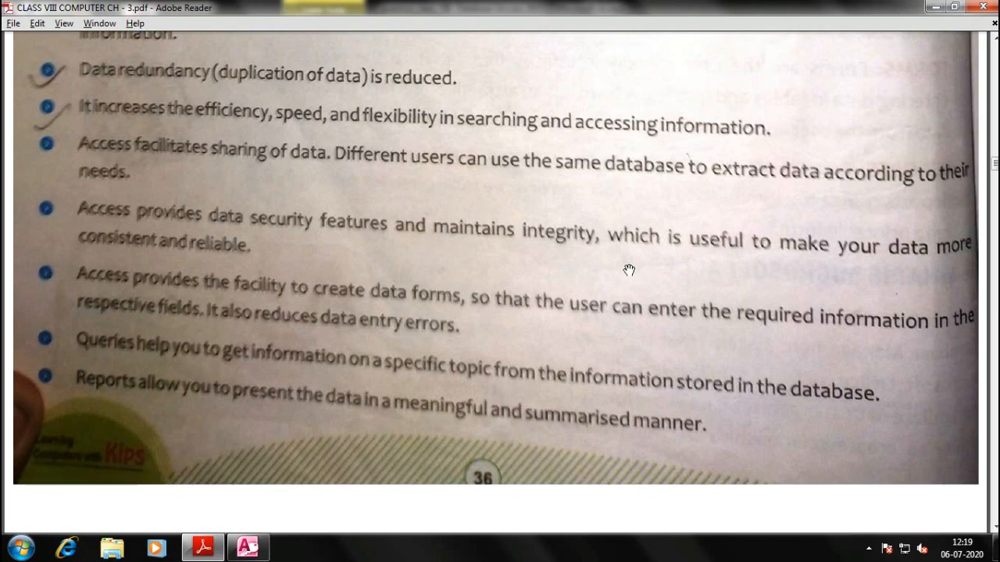
{"action": "scroll", "coordinate": [531, 293], "scroll_direction": "down", "scroll_amount": 5}
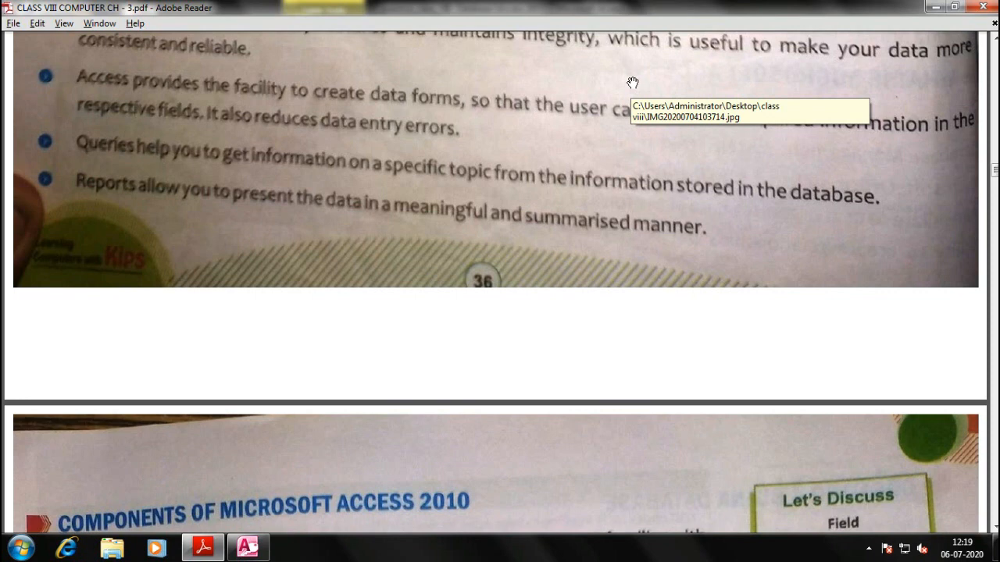
Bring the Figure 3.2 components diagram into view, then switch to the Access database window
{"action": "scroll", "coordinate": [512, 238], "scroll_direction": "down", "scroll_amount": 10}
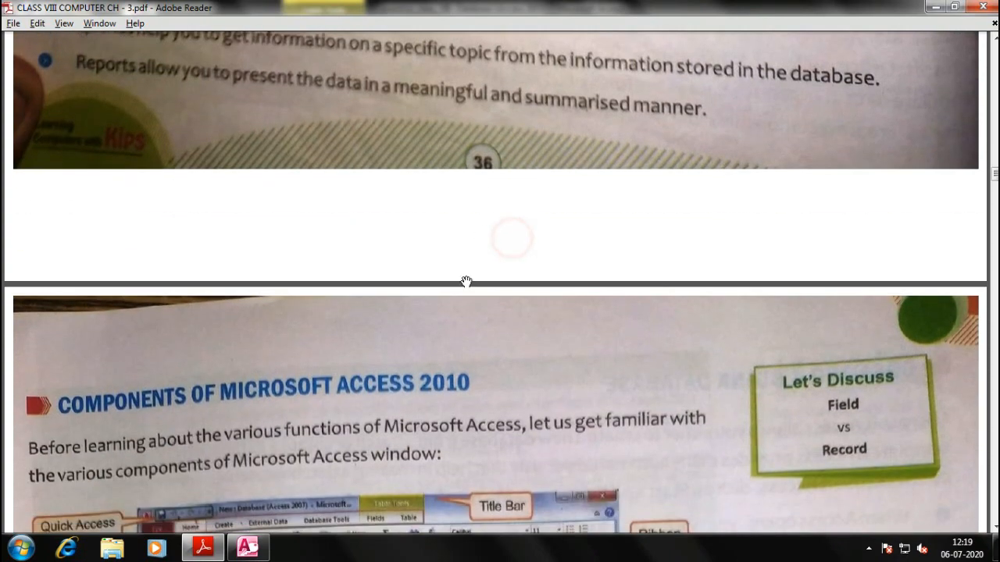
{"action": "scroll", "coordinate": [504, 142], "scroll_direction": "down", "scroll_amount": 1}
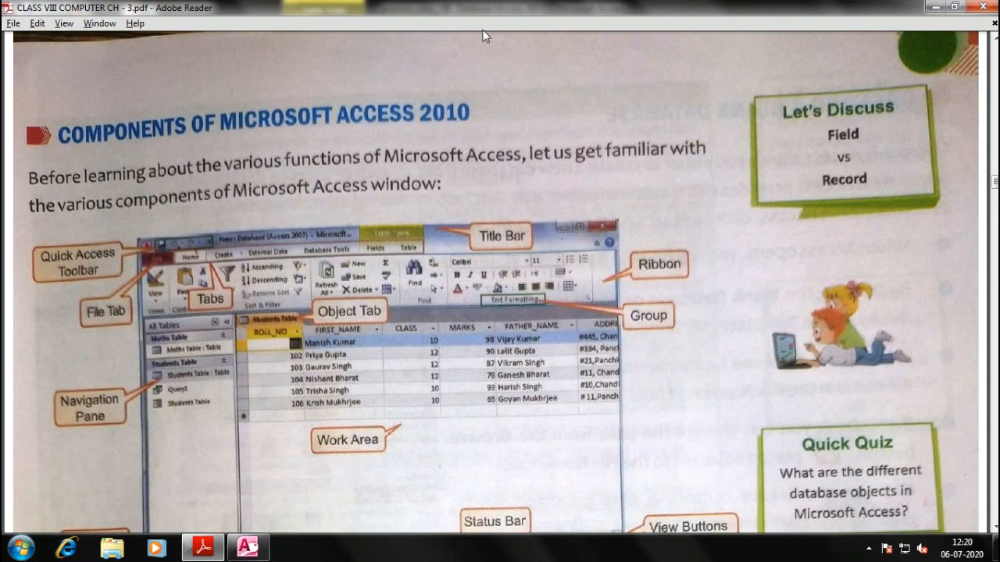
{"action": "left_click_drag", "start_coordinate": [548, 100], "coordinate": [531, 83]}
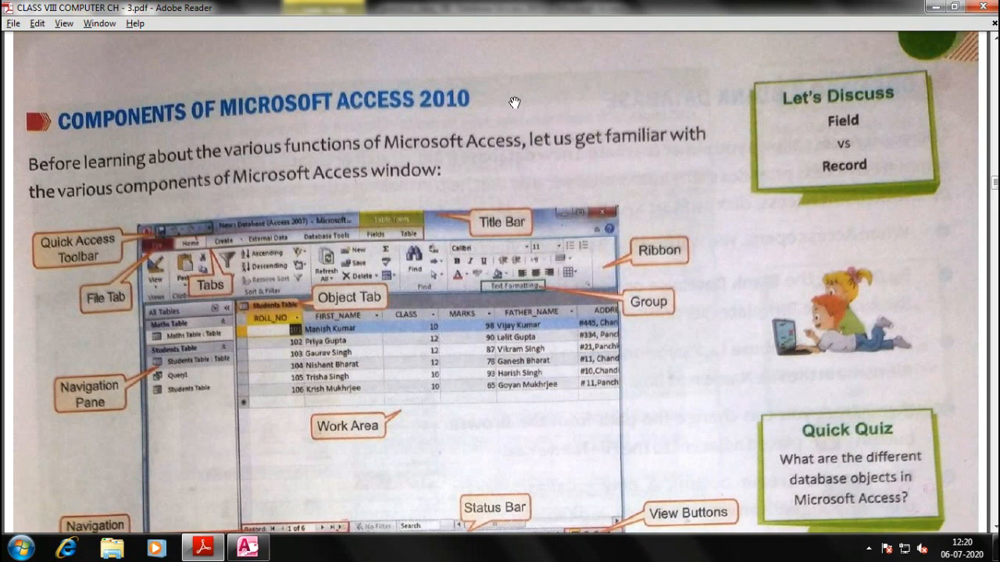
{"action": "scroll", "coordinate": [530, 189], "scroll_direction": "down", "scroll_amount": 3}
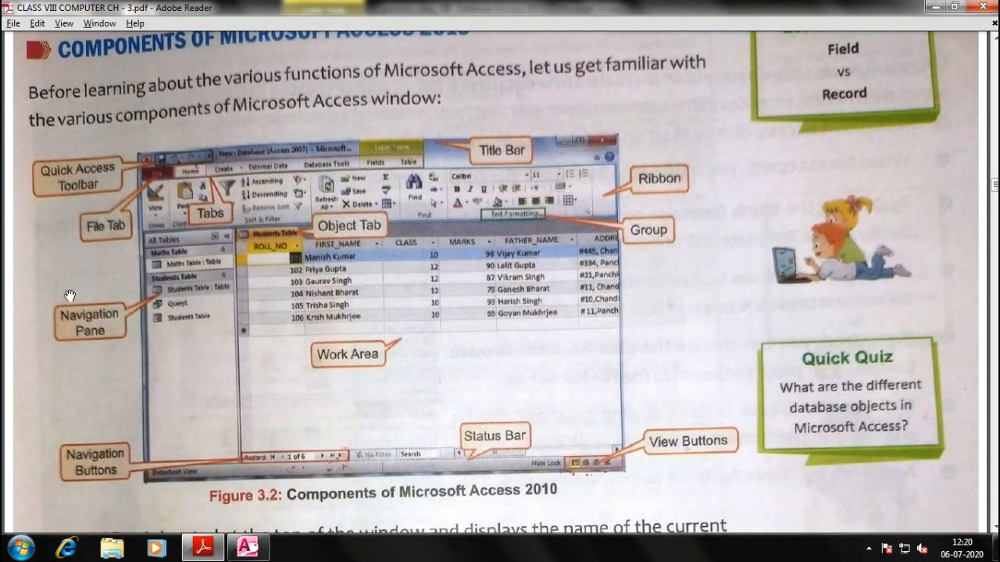
{"action": "scroll", "coordinate": [211, 222], "scroll_direction": "down", "scroll_amount": 1}
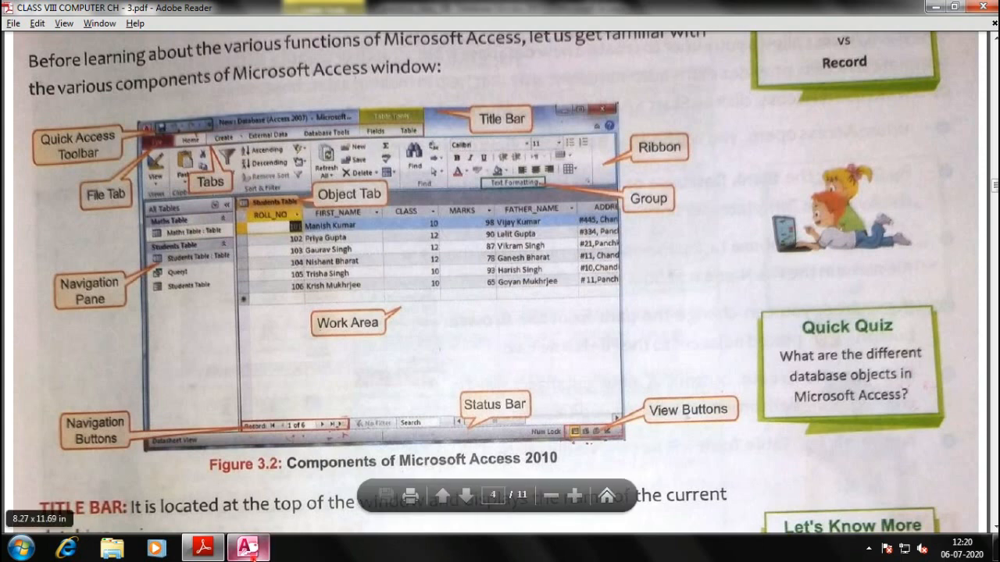
{"action": "left_click", "coordinate": [249, 549]}
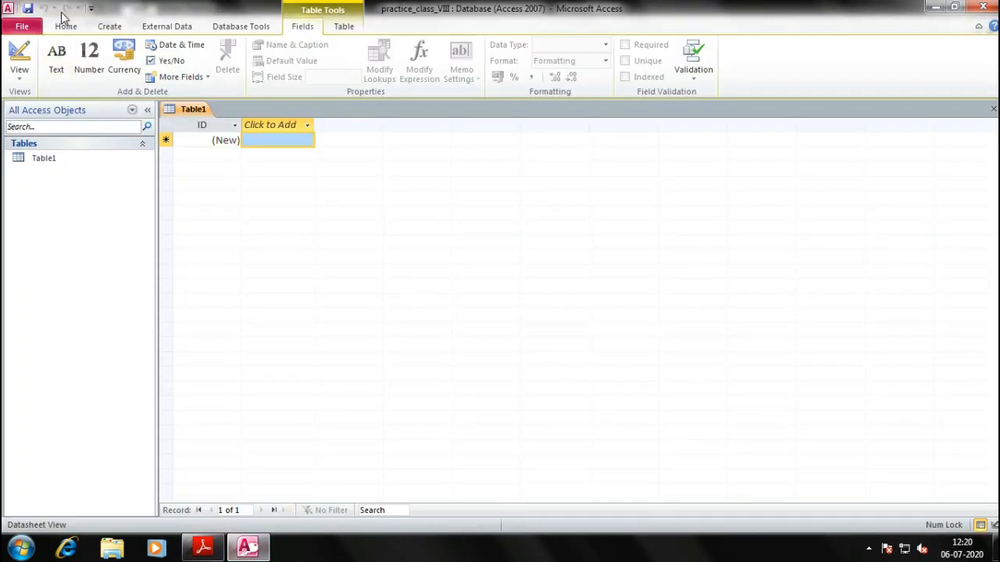
Flip between the textbook's Access screenshot and the empty Table1 to compare them
{"action": "key", "text": "alt+Tab"}
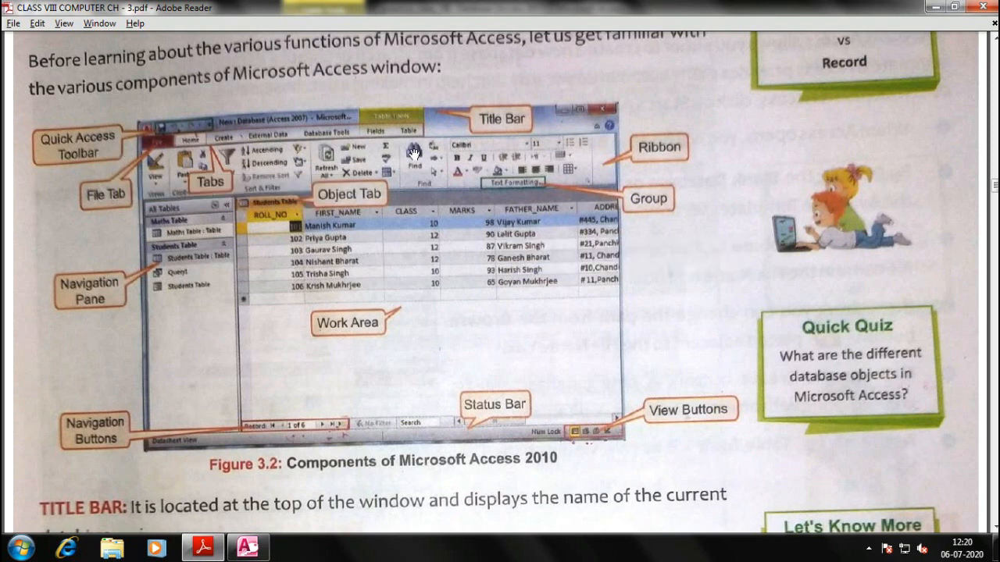
{"action": "key", "text": "alt+Tab"}
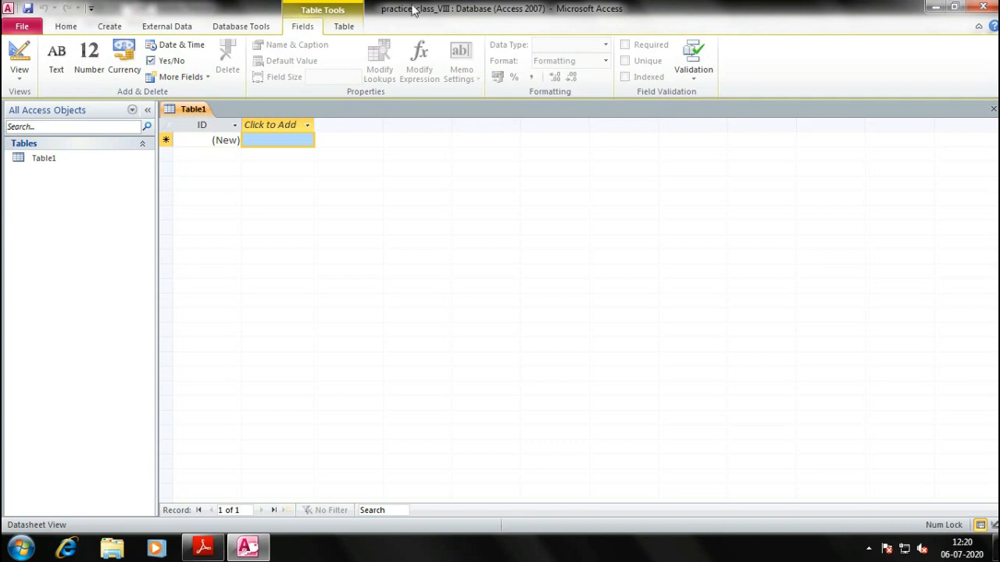
{"action": "key", "text": "alt+Tab"}
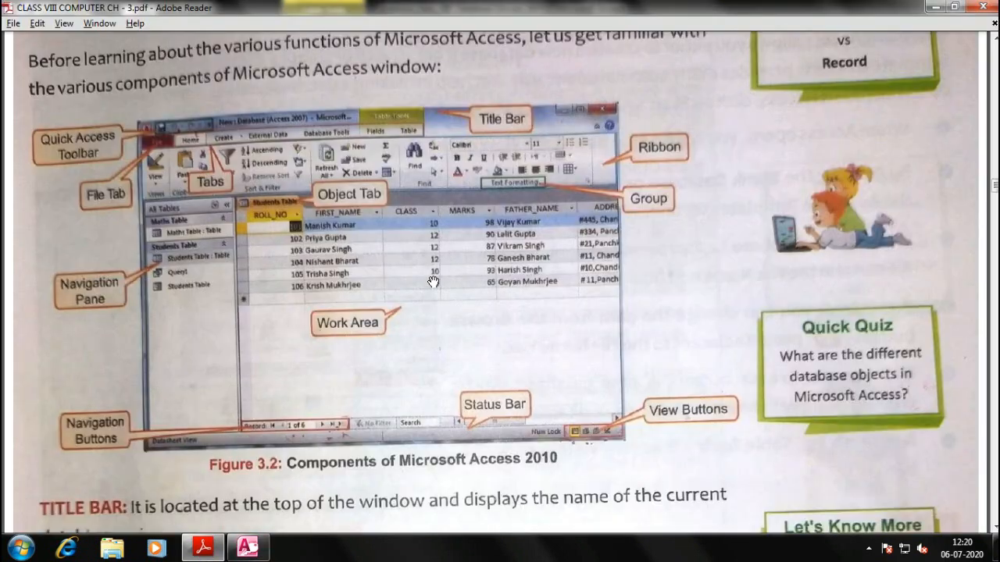
{"action": "key", "text": "alt+Tab"}
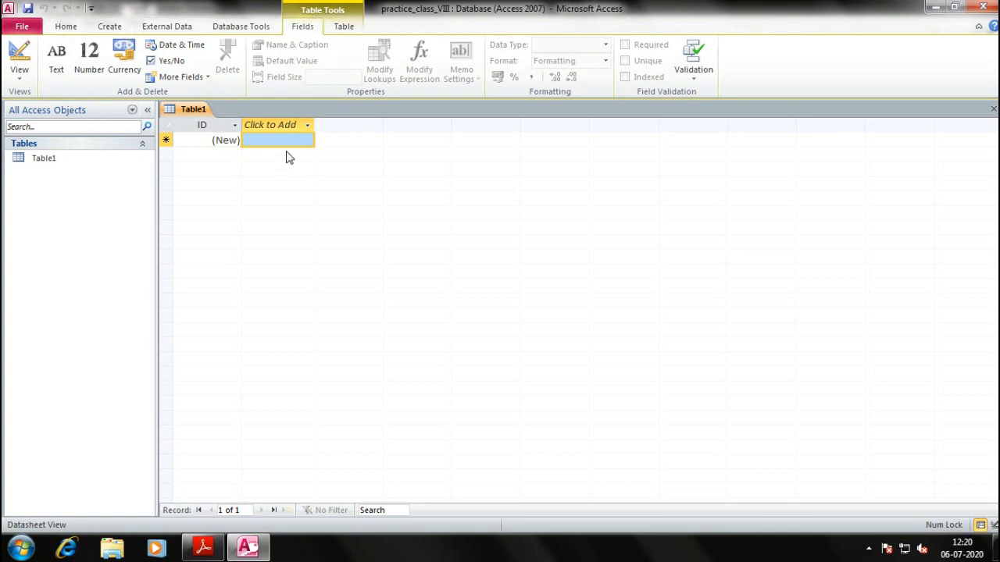
{"action": "key", "text": "alt+Tab"}
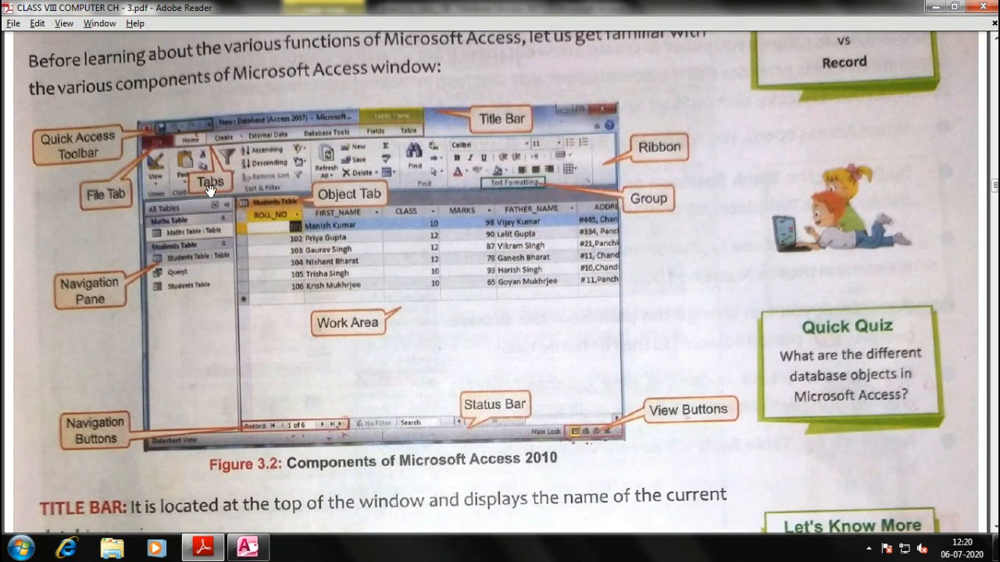
{"action": "key", "text": "alt+Tab"}
Look through the Home, Create and External Data ribbon tabs, ending on Home
{"action": "left_click", "coordinate": [66, 25]}
{"action": "left_click", "coordinate": [100, 28]}
{"action": "left_click", "coordinate": [156, 27]}
{"action": "left_click", "coordinate": [71, 26]}
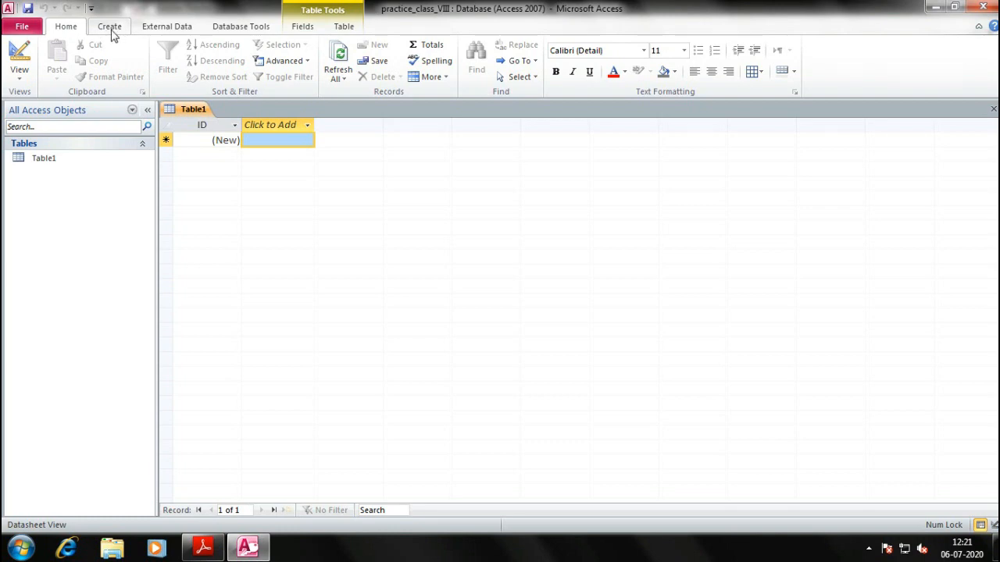
Peek at the Create tab, return to Home, and switch back and forth with the textbook PDF
{"action": "left_click", "coordinate": [108, 26]}
{"action": "left_click", "coordinate": [62, 27]}
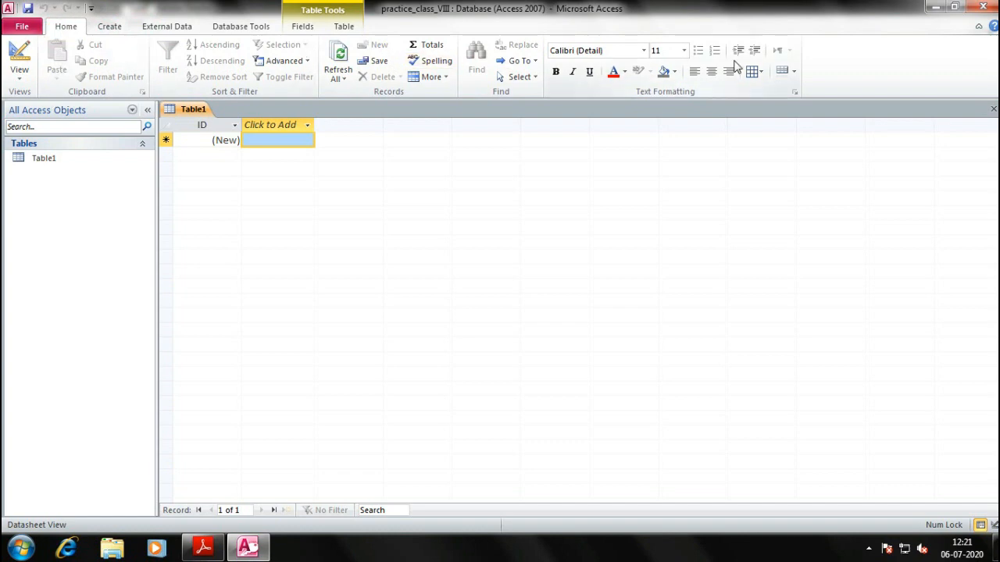
{"action": "key", "text": "alt+Tab"}
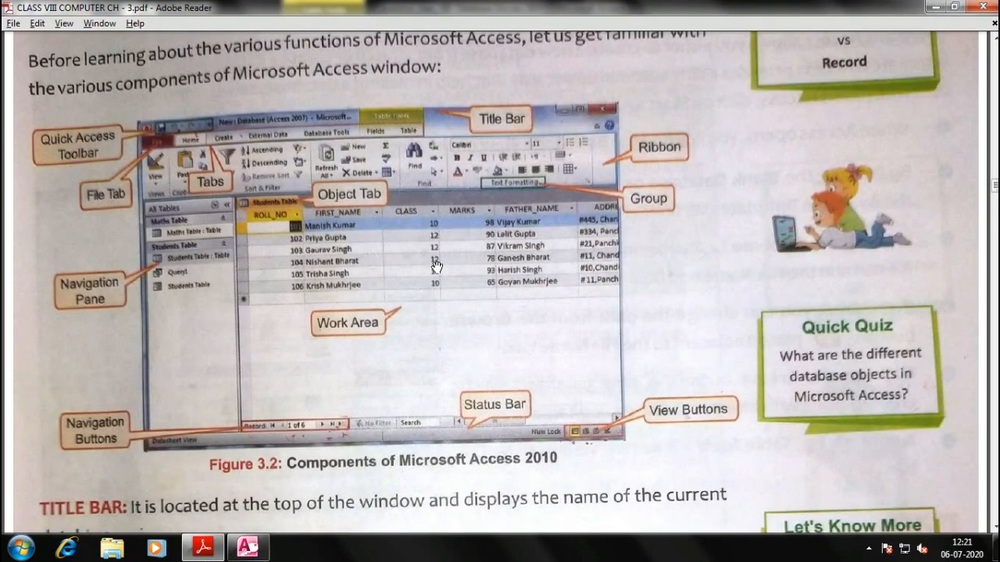
{"action": "key", "text": "alt+Tab"}
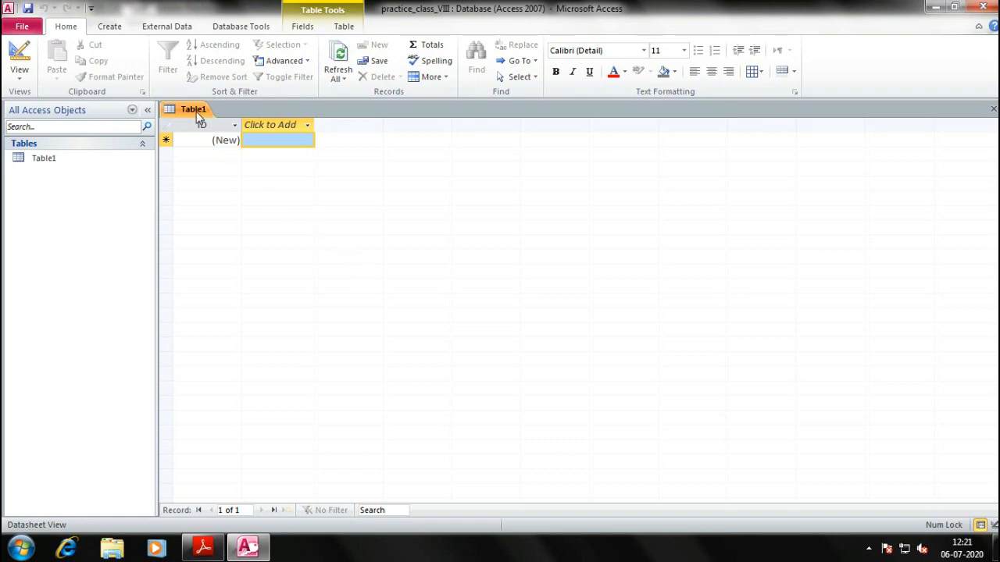
{"action": "key", "text": "alt+Tab"}
{"action": "key", "text": "alt+Tab"}
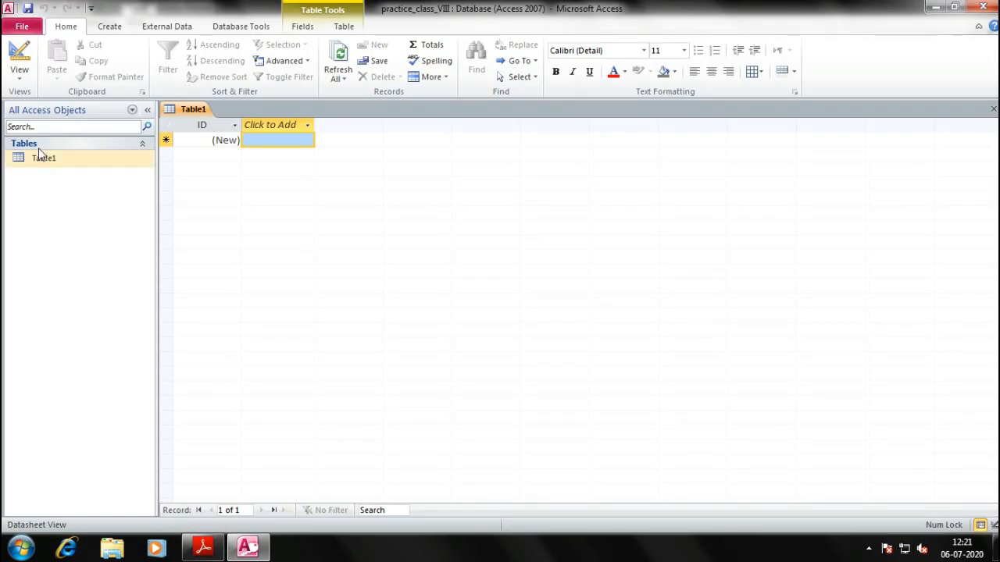
{"action": "key", "text": "alt+Tab"}
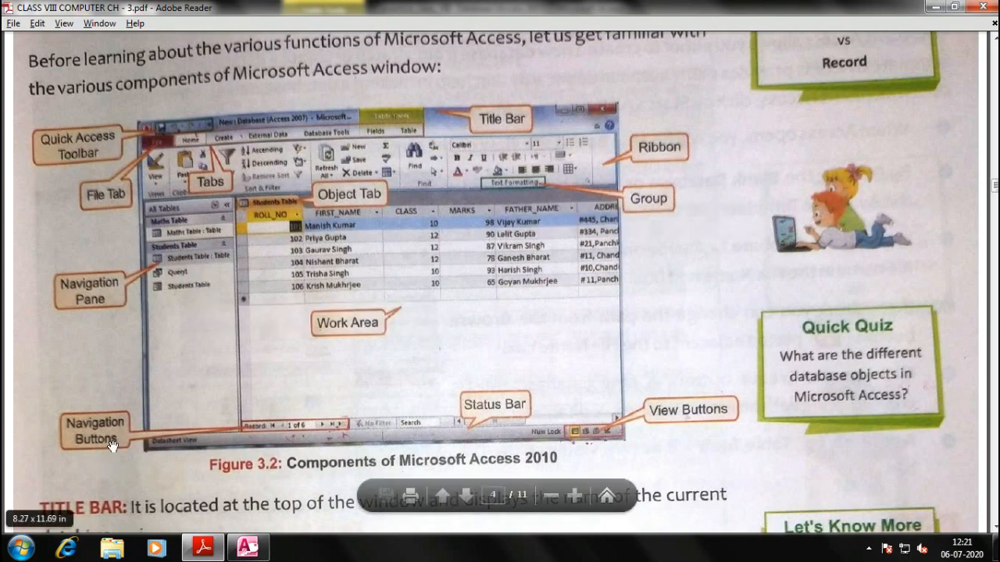
{"action": "left_click", "coordinate": [248, 548]}
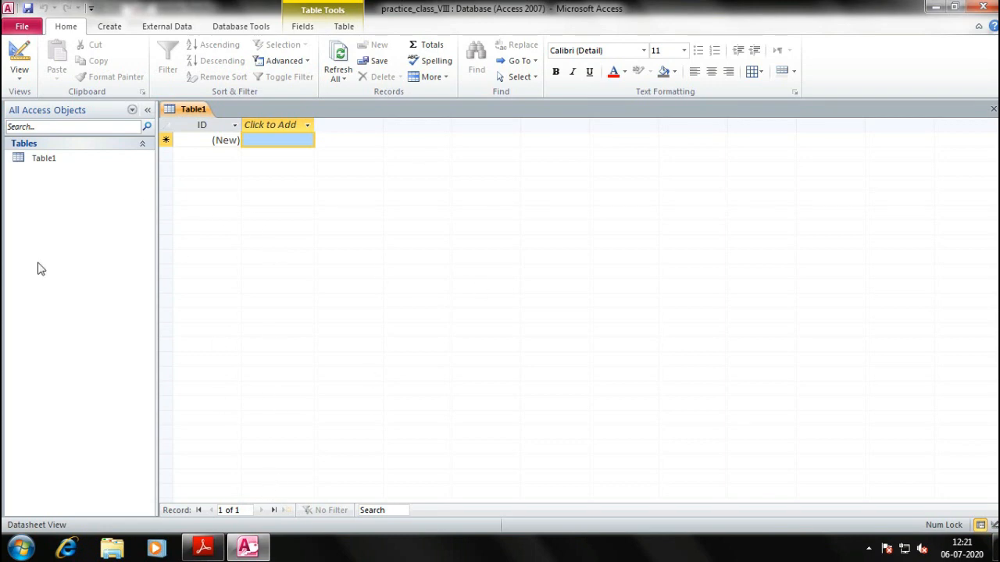
{"action": "left_click", "coordinate": [890, 297]}
{"action": "left_click", "coordinate": [273, 511]}
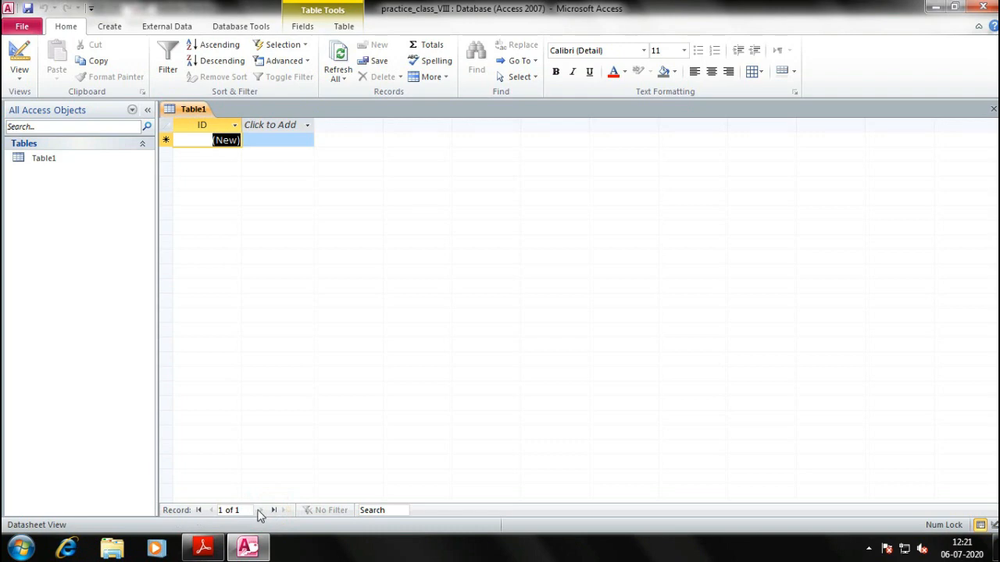
{"action": "key", "text": "alt+Tab"}
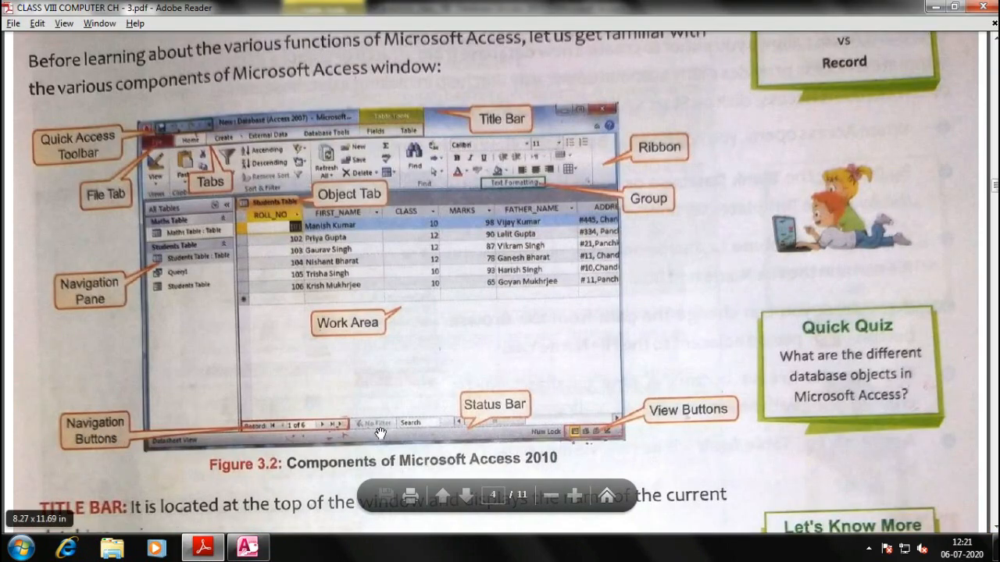
Toggle Num, Scroll and Caps Lock, then press Ctrl+S in Access to save Table1 under a new name
{"action": "key", "text": "alt+Tab"}
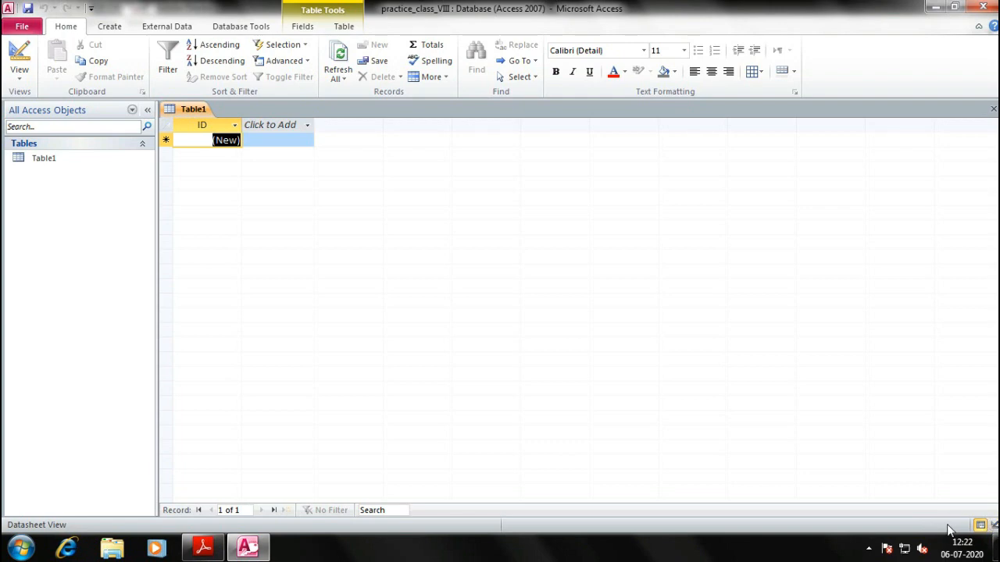
{"action": "key", "text": "Num_Lock"}
{"action": "key", "text": "Scroll_Lock"}
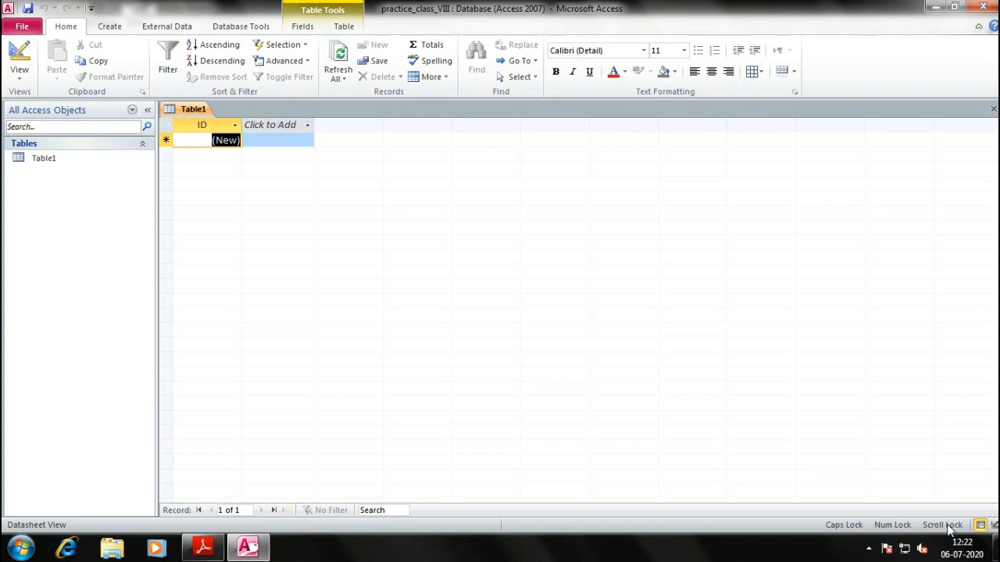
{"action": "key", "text": "Caps_Lock"}
{"action": "key", "text": "Num_Lock"}
{"action": "key", "text": "Scroll_Lock"}
{"action": "key", "text": "alt+Tab"}
{"action": "key", "text": "alt+Tab"}
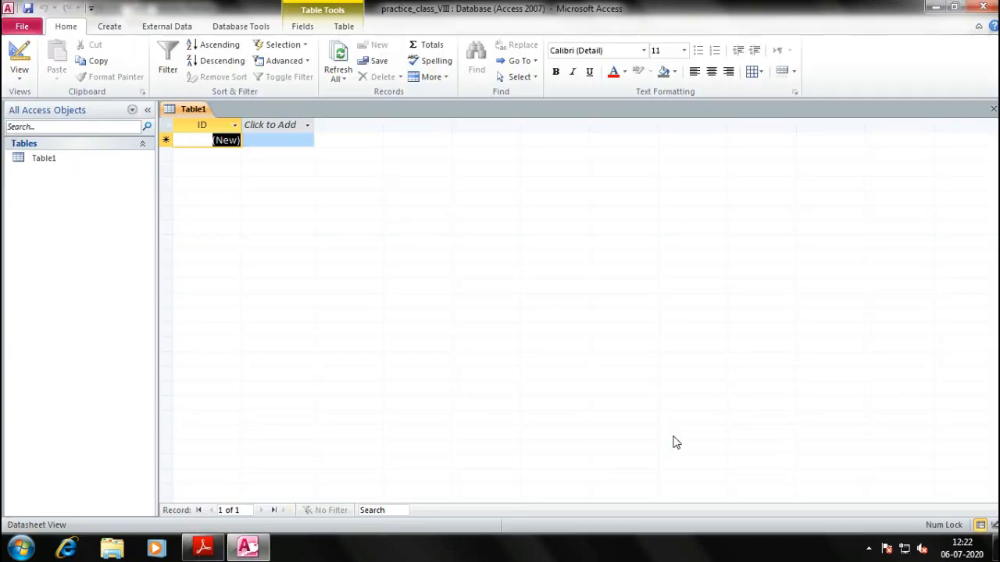
{"action": "key", "text": "ctrl+s"}
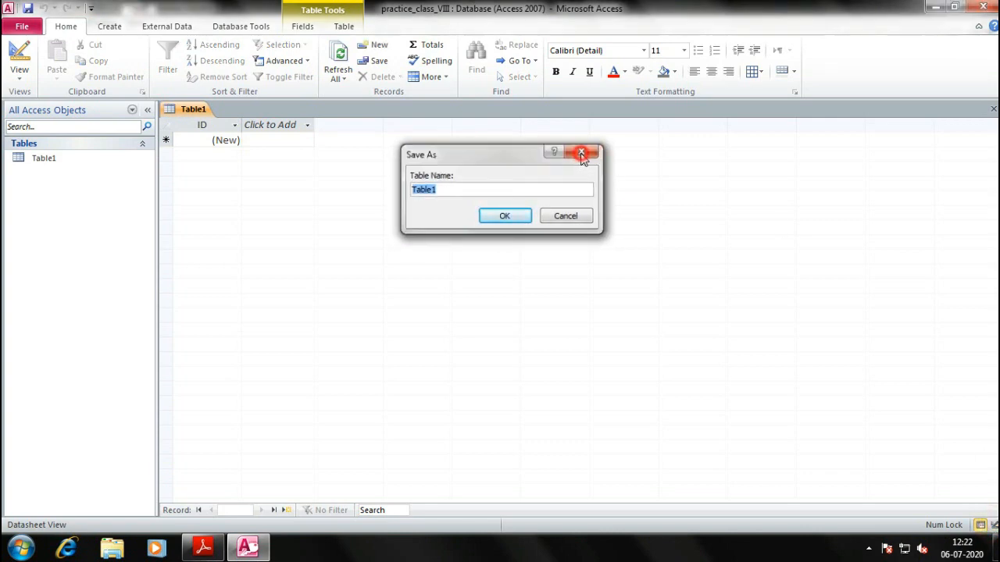
Close the Save As dialog unnamed and bring the Figure 3.2 textbook page back
{"action": "left_click", "coordinate": [582, 154]}
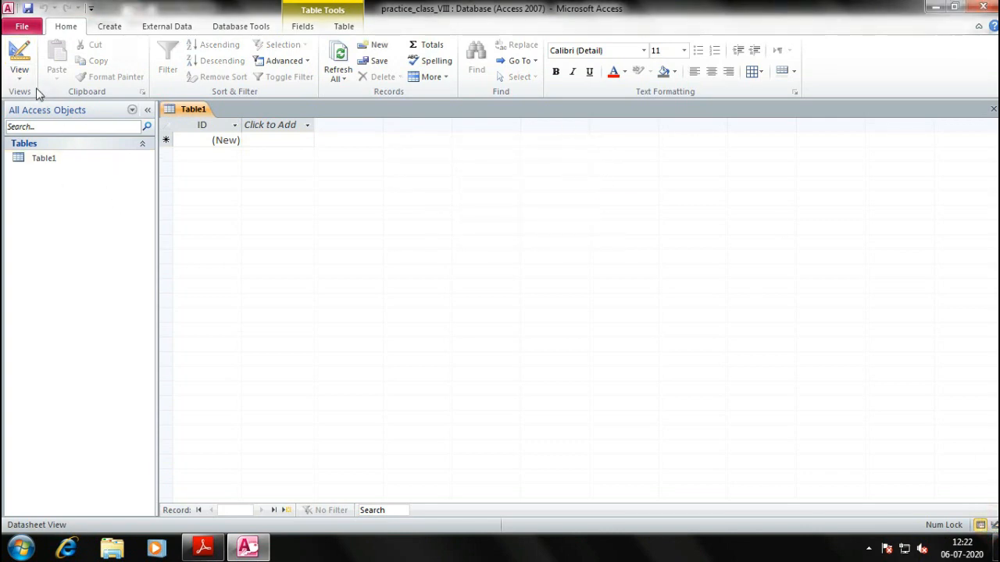
{"action": "key", "text": "alt+Tab"}
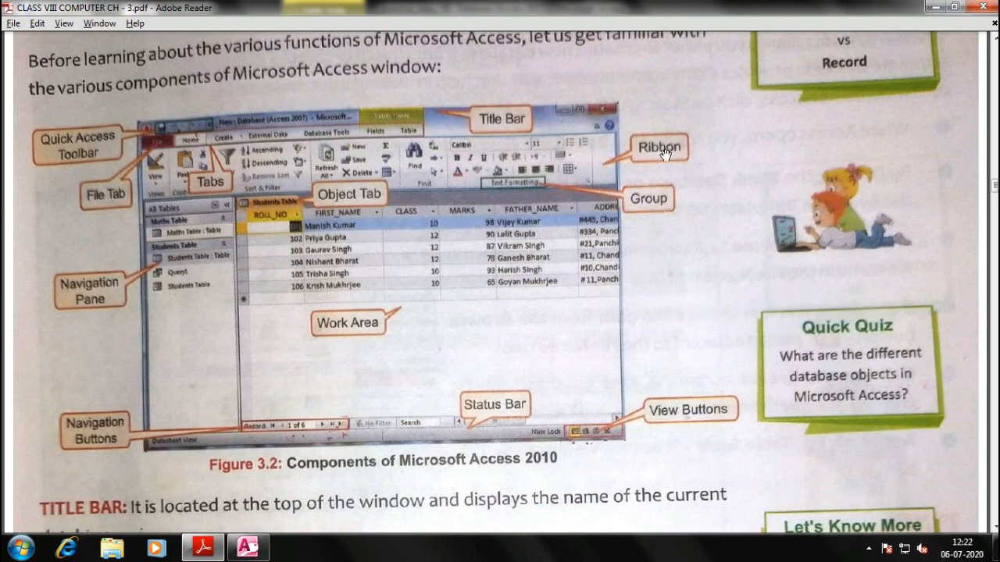
{"action": "key", "text": "alt+Tab"}
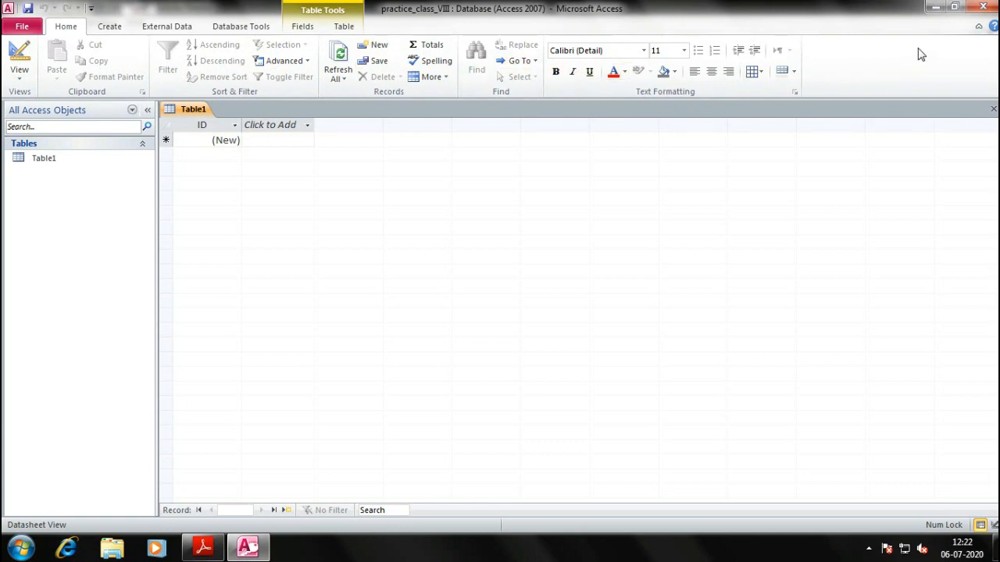
{"action": "left_click", "coordinate": [979, 28]}
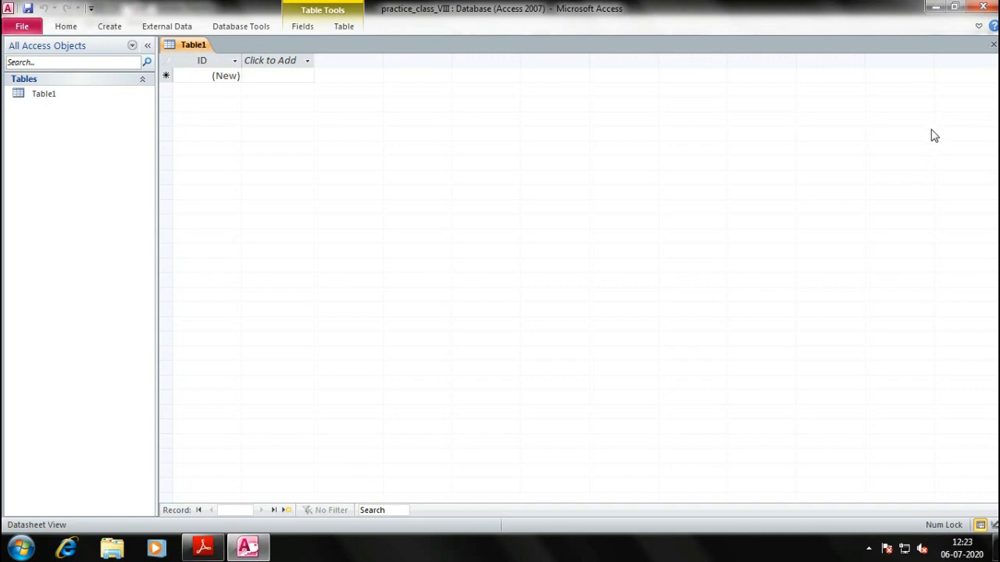
{"action": "left_click", "coordinate": [979, 28]}
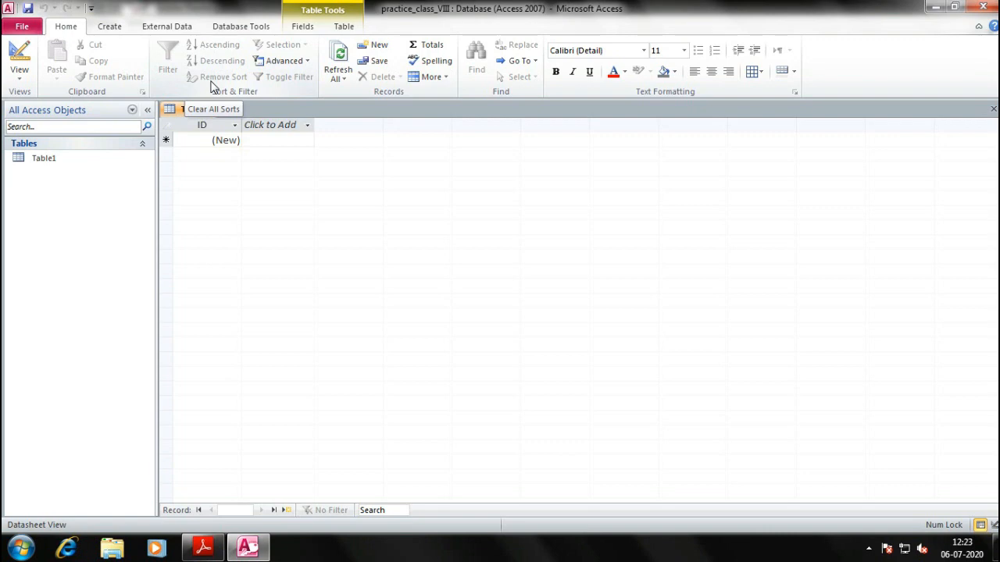
{"action": "left_click", "coordinate": [109, 26]}
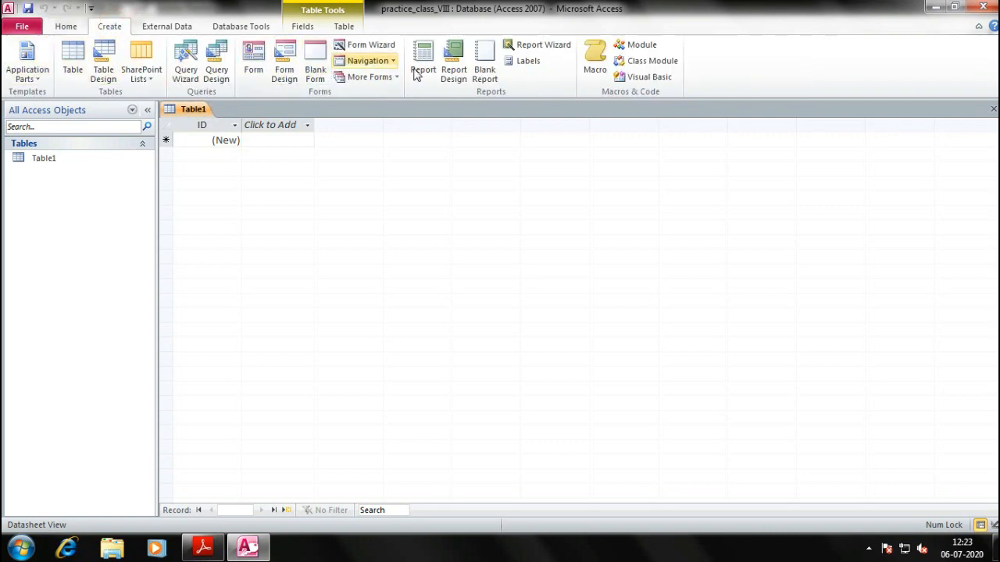
{"action": "left_click", "coordinate": [167, 26]}
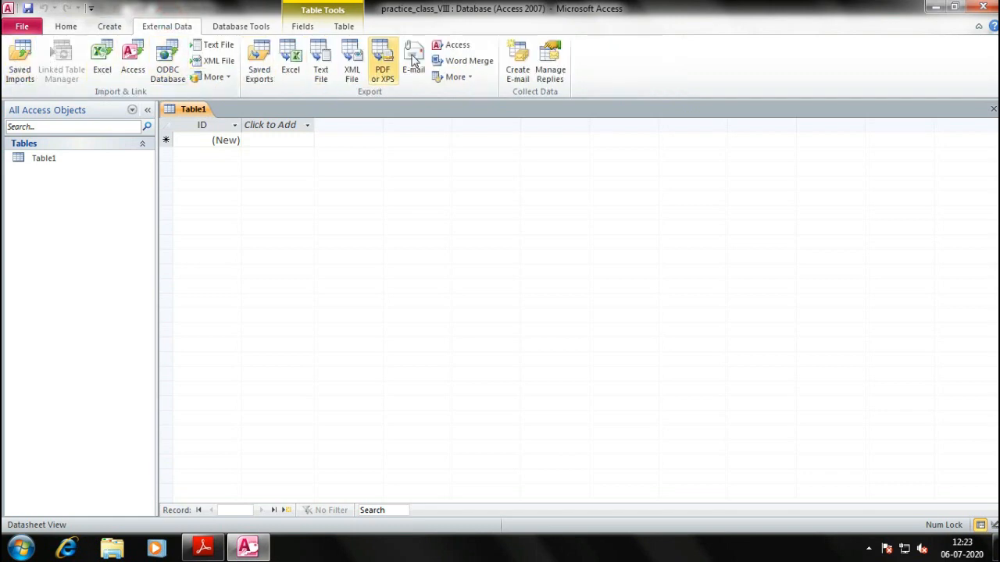
{"action": "left_click", "coordinate": [257, 27]}
{"action": "left_click", "coordinate": [65, 26]}
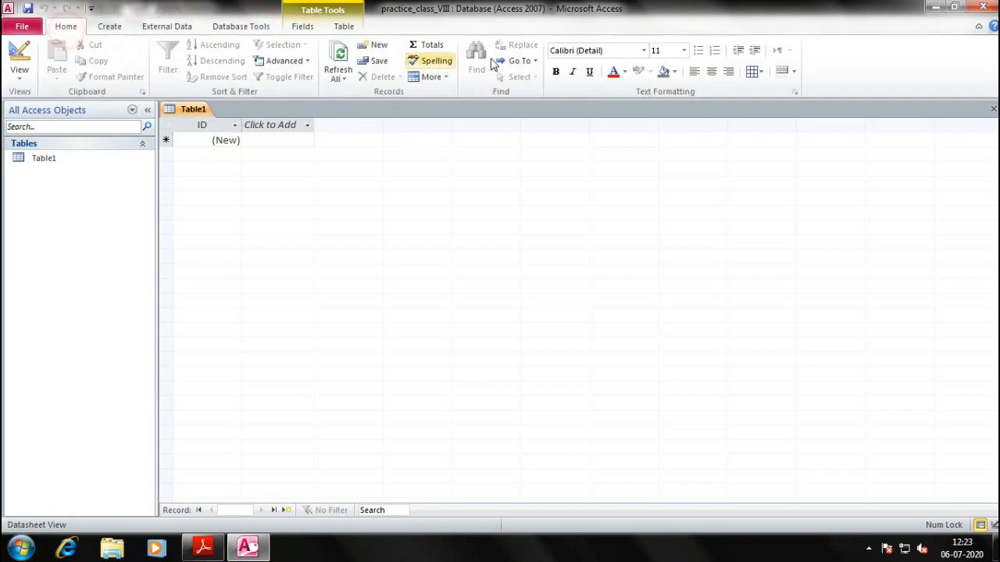
{"action": "key", "text": "alt+Tab"}
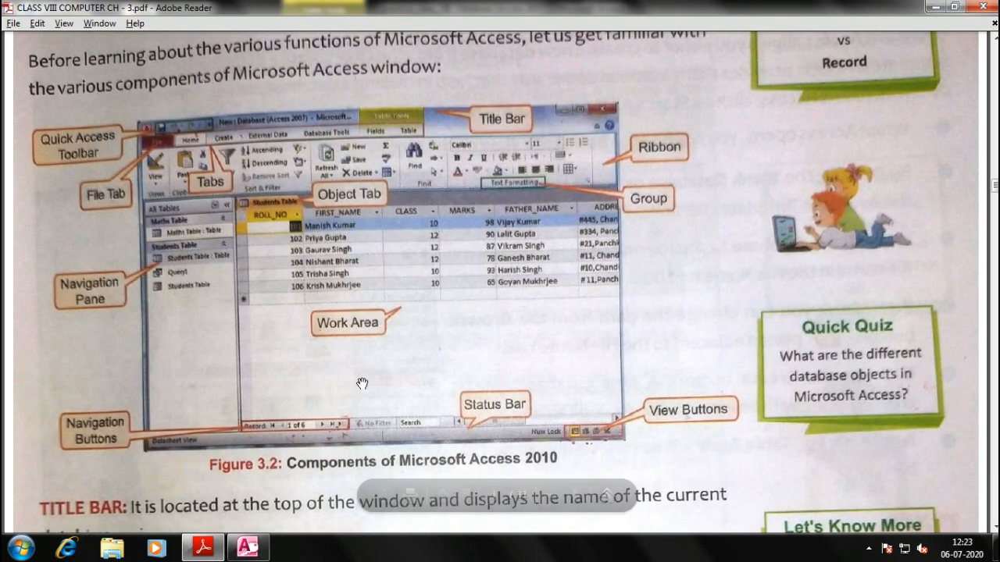
Scroll the textbook to the Title Bar and Quick Access Toolbar explanations, then return to Access
{"action": "scroll", "coordinate": [402, 375], "scroll_direction": "down", "scroll_amount": 10}
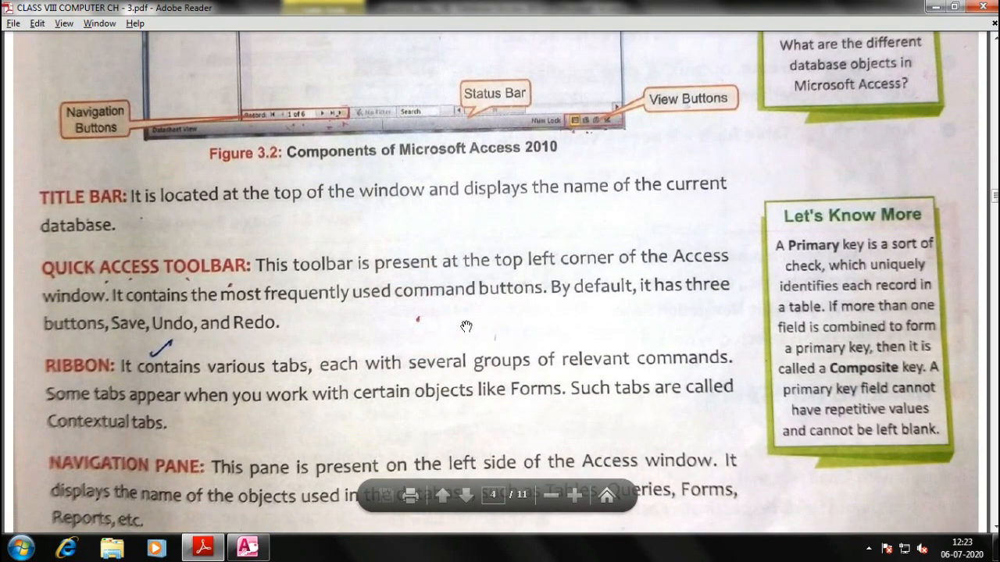
{"action": "scroll", "coordinate": [466, 326], "scroll_direction": "down", "scroll_amount": 2}
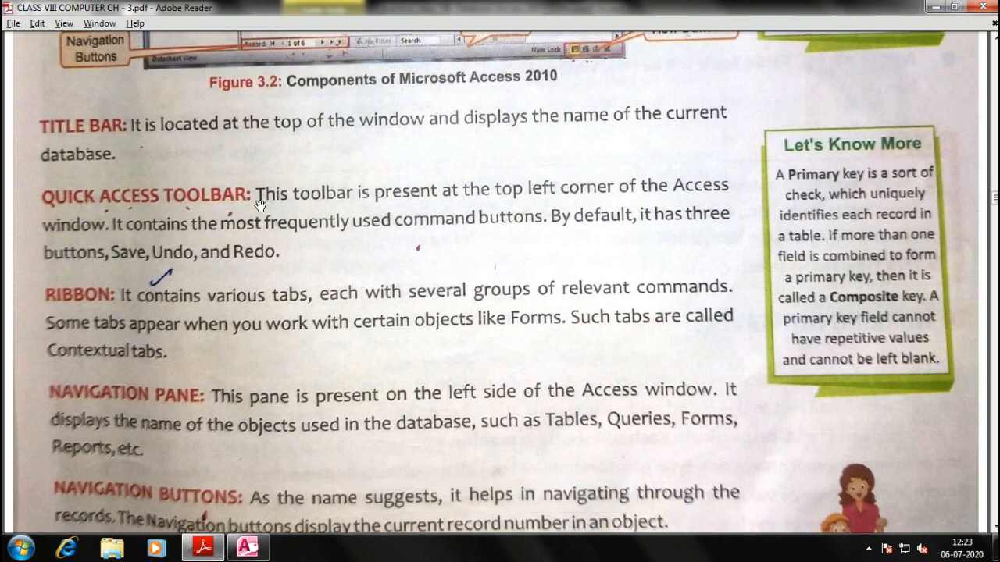
{"action": "key", "text": "alt+Tab"}
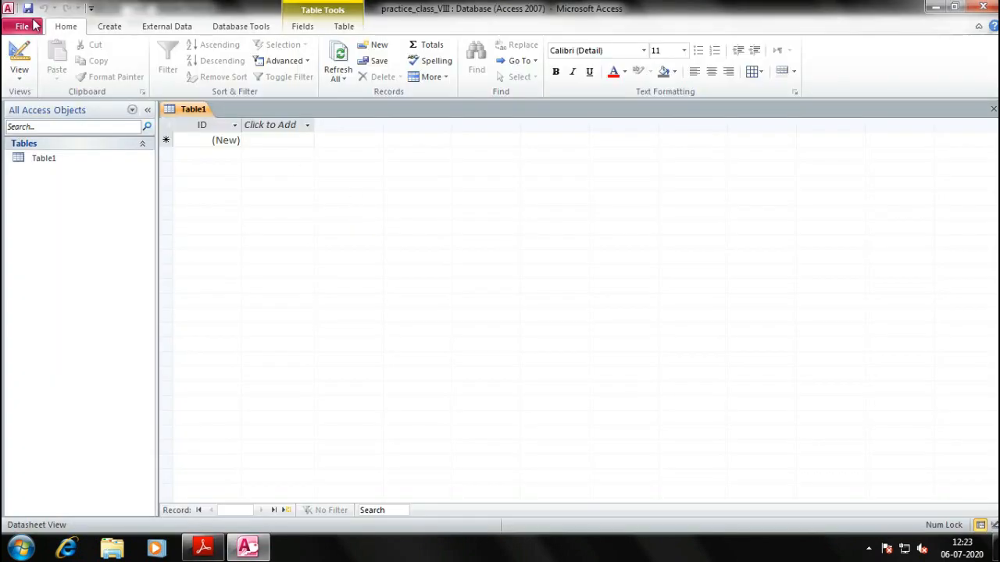
Add Print Preview to the Quick Access Toolbar and try it on Table1
{"action": "left_click", "coordinate": [90, 7]}
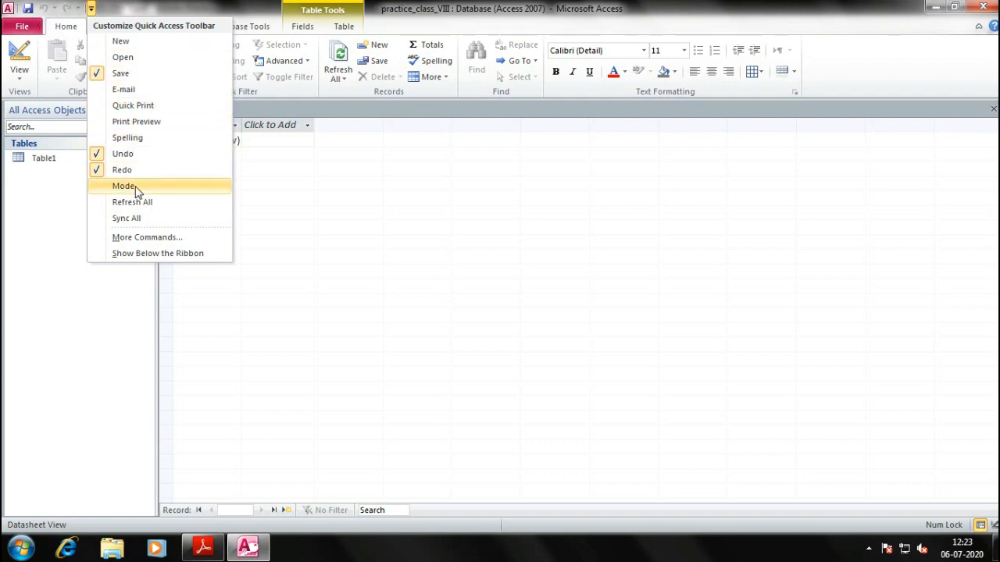
{"action": "left_click", "coordinate": [138, 122]}
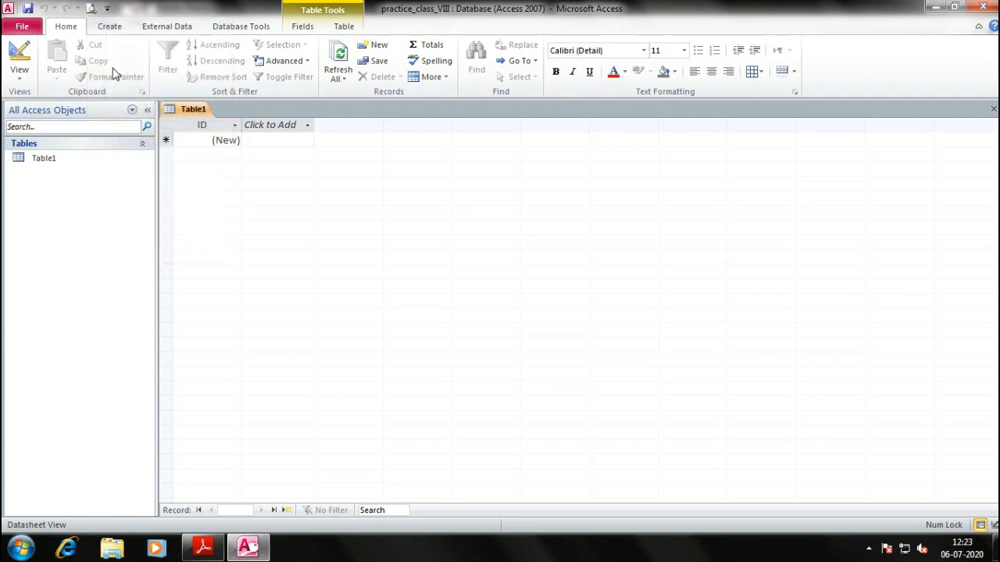
{"action": "left_click", "coordinate": [90, 10]}
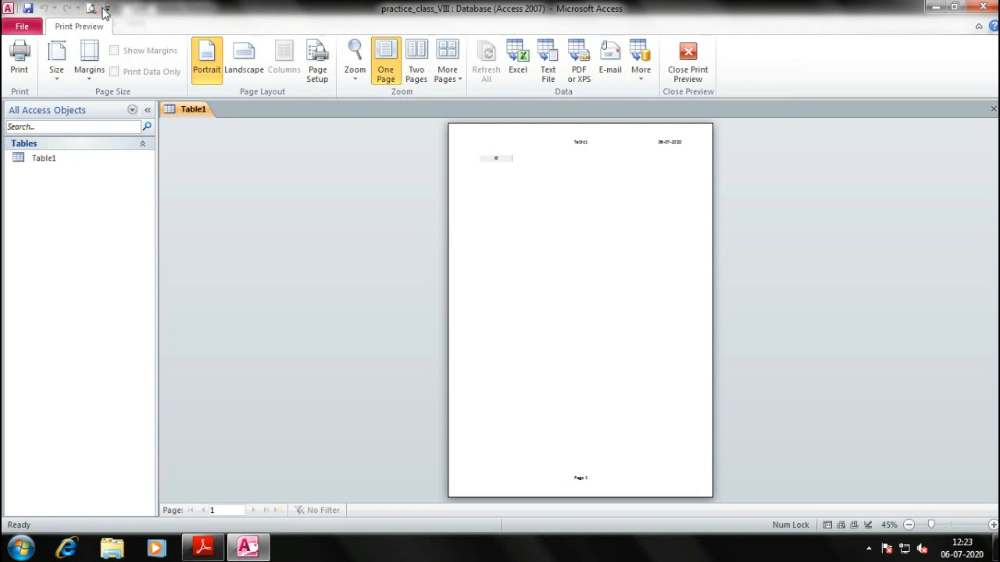
{"action": "left_click", "coordinate": [692, 69]}
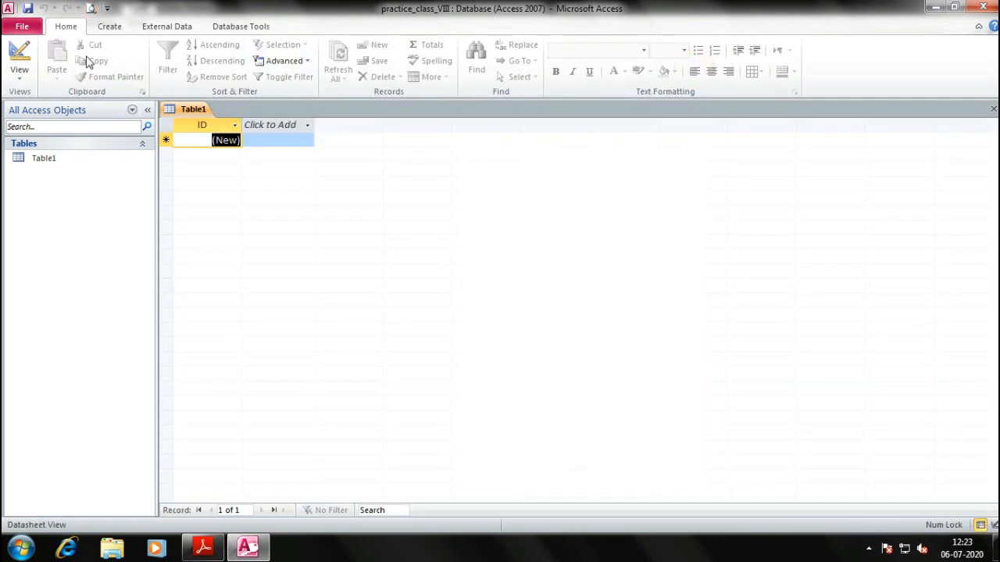
{"action": "left_click", "coordinate": [108, 11]}
{"action": "left_click", "coordinate": [566, 6]}
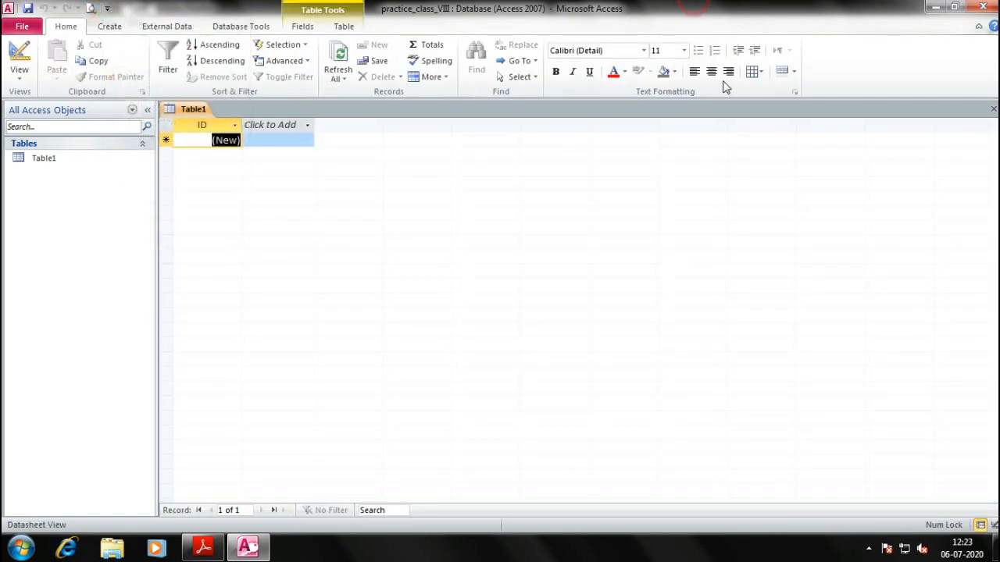
Preview the table through File > Print > Print Preview, then reopen the Quick Access Toolbar list
{"action": "left_click", "coordinate": [22, 26]}
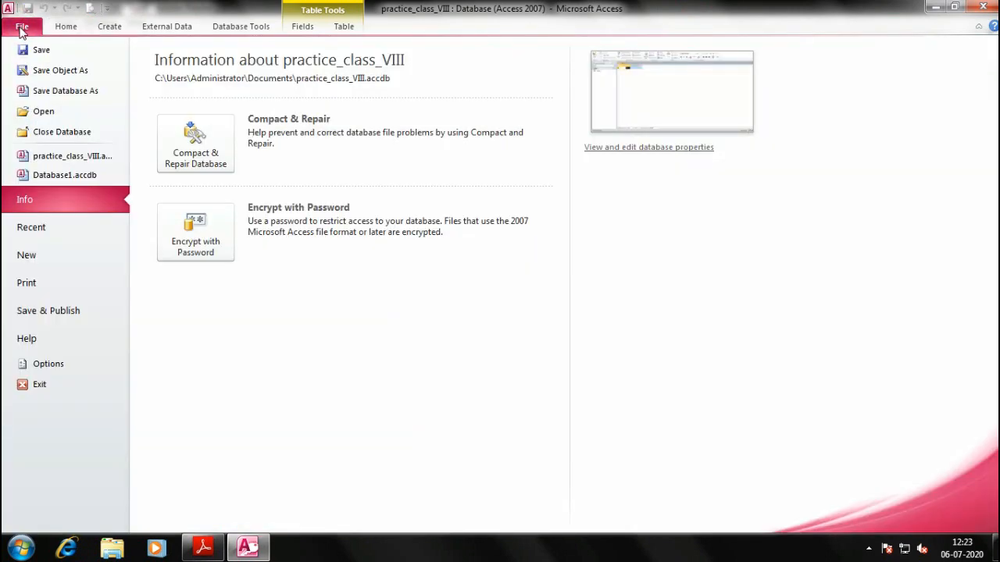
{"action": "left_click", "coordinate": [49, 281]}
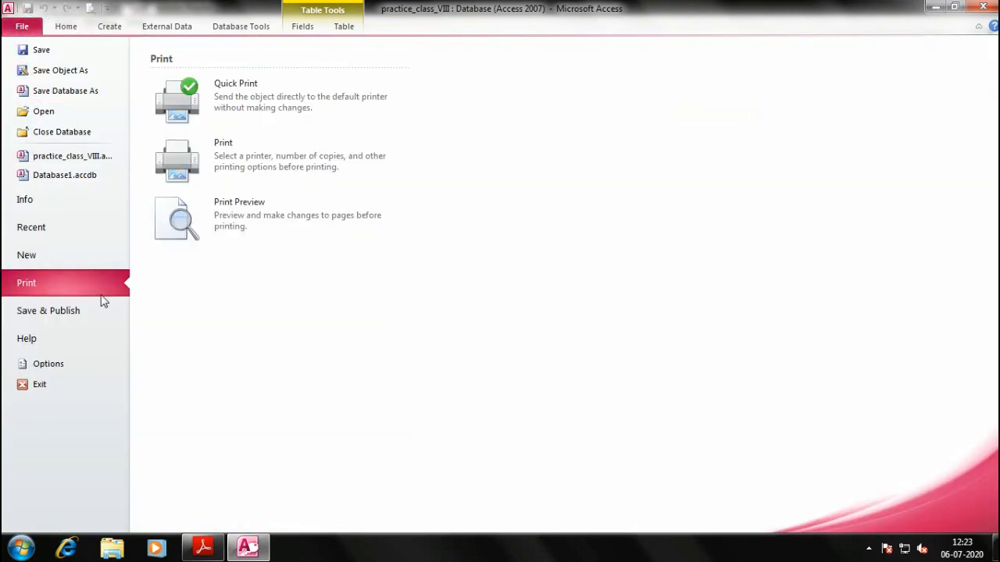
{"action": "left_click", "coordinate": [260, 215]}
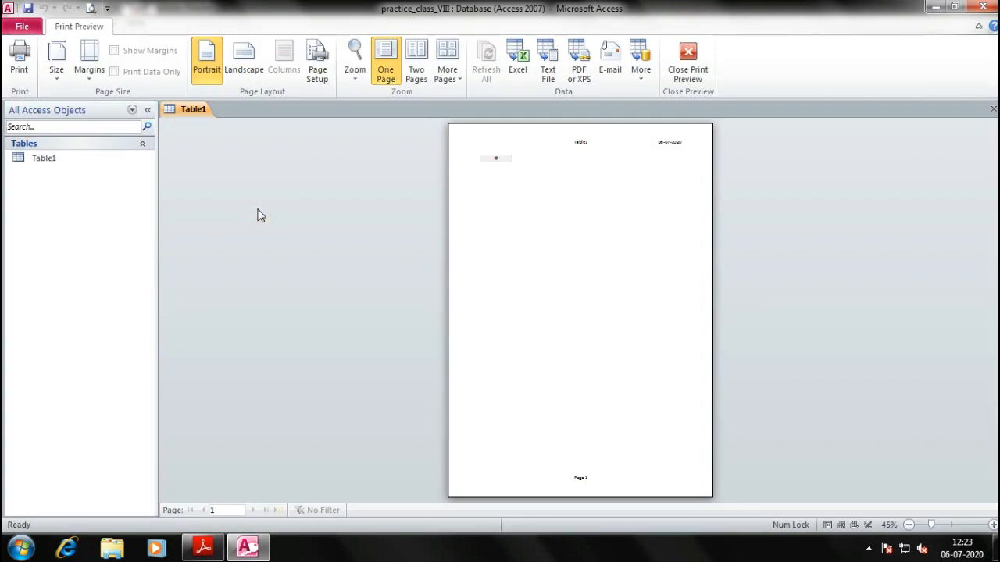
{"action": "left_click", "coordinate": [676, 75]}
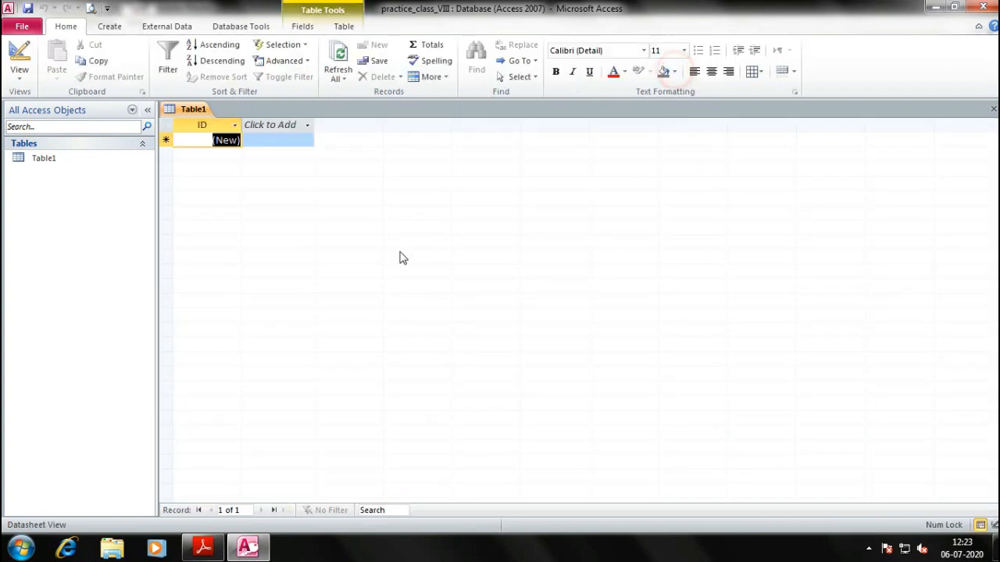
{"action": "left_click", "coordinate": [107, 9]}
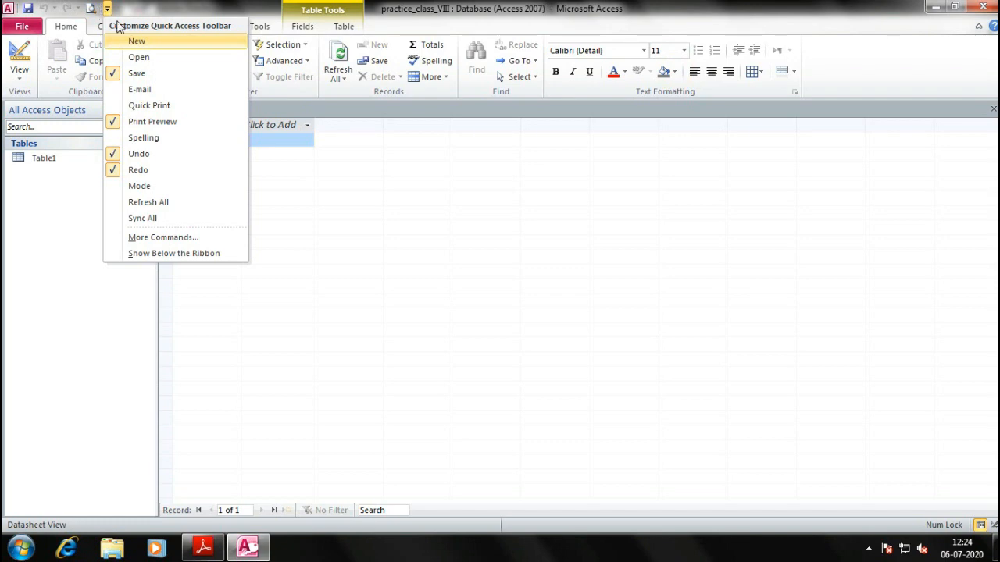
Add Delete Record to the Quick Access Toolbar command list in Access Options
{"action": "left_click", "coordinate": [213, 238]}
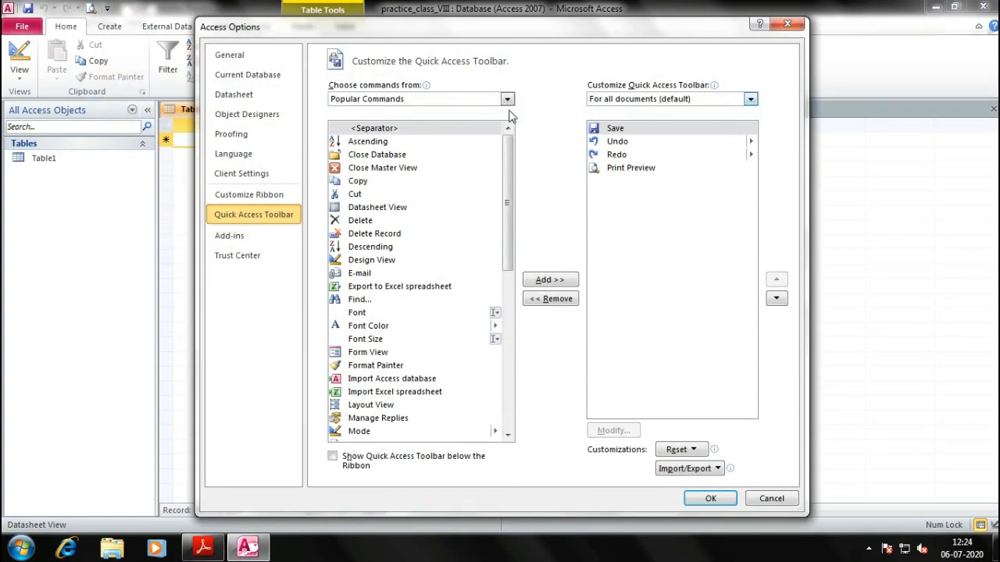
{"action": "left_click", "coordinate": [374, 236]}
{"action": "left_click", "coordinate": [546, 282]}
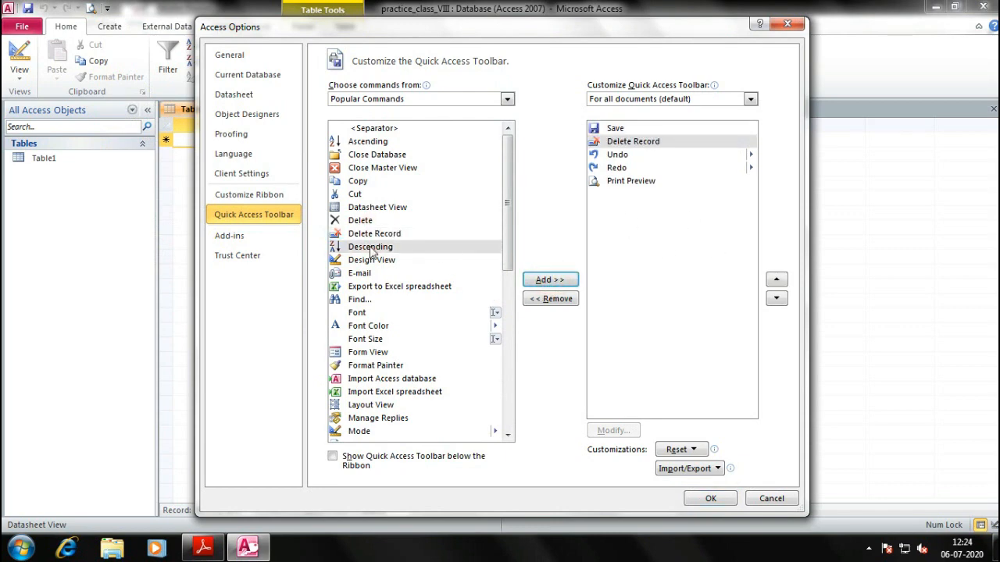
{"action": "left_click", "coordinate": [367, 182]}
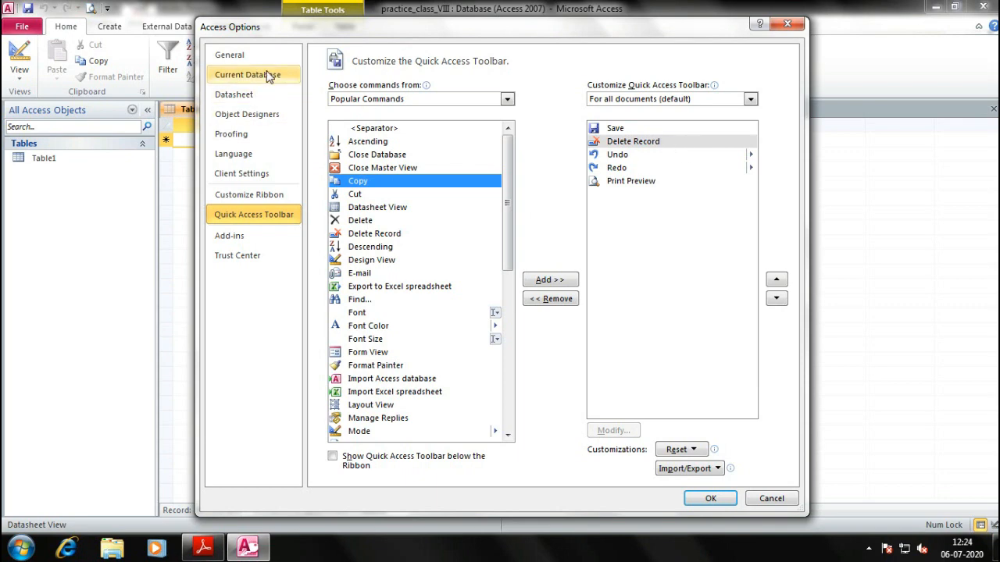
Close Access Options without applying the changes and show the Create commands
{"action": "left_click_drag", "start_coordinate": [278, 19], "coordinate": [330, 109]}
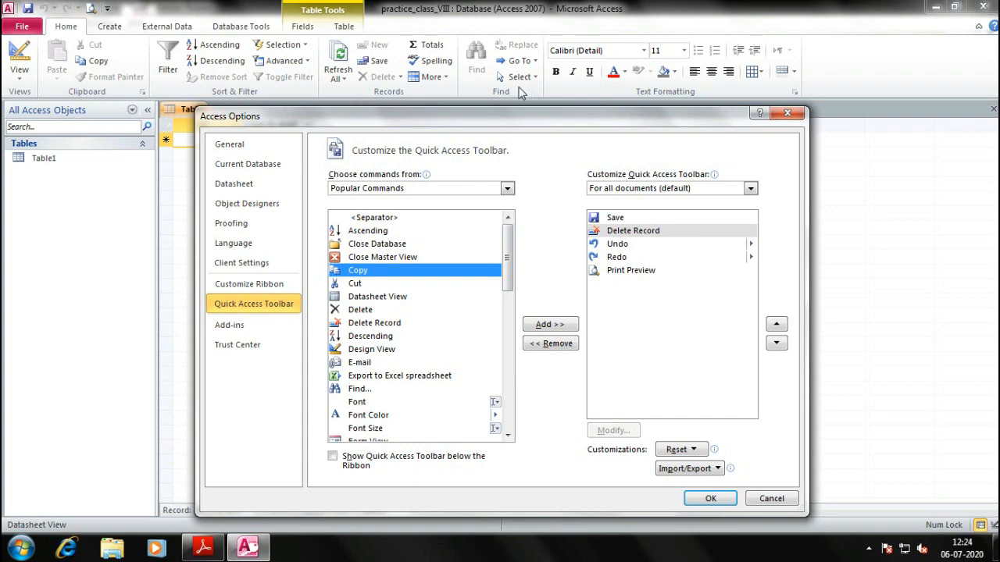
{"action": "left_click", "coordinate": [105, 26]}
{"action": "left_click", "coordinate": [787, 113]}
{"action": "left_click", "coordinate": [125, 26]}
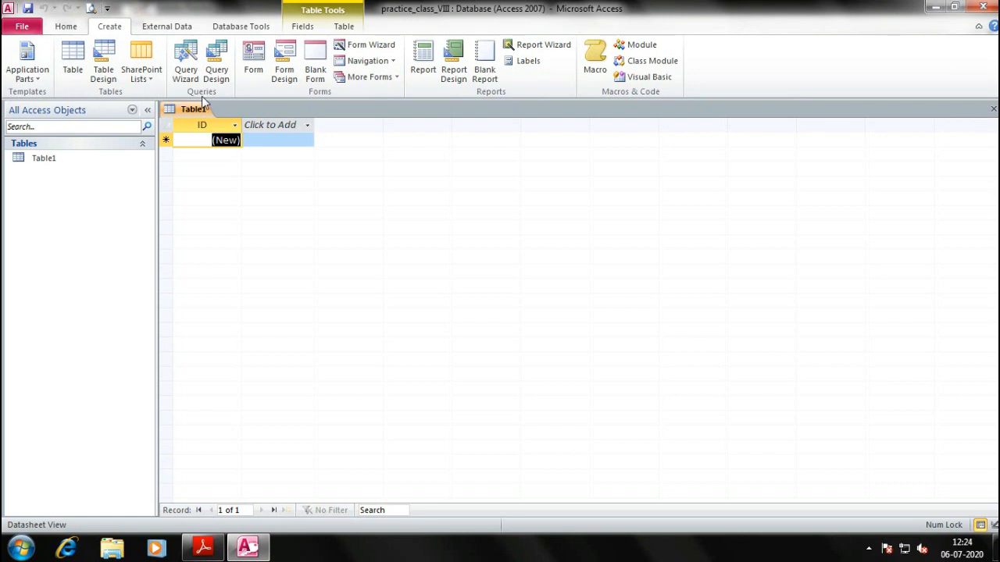
Scroll the textbook PDF to page 5, the Creating a Blank Database steps and Backstage View figure
{"action": "left_click", "coordinate": [65, 26]}
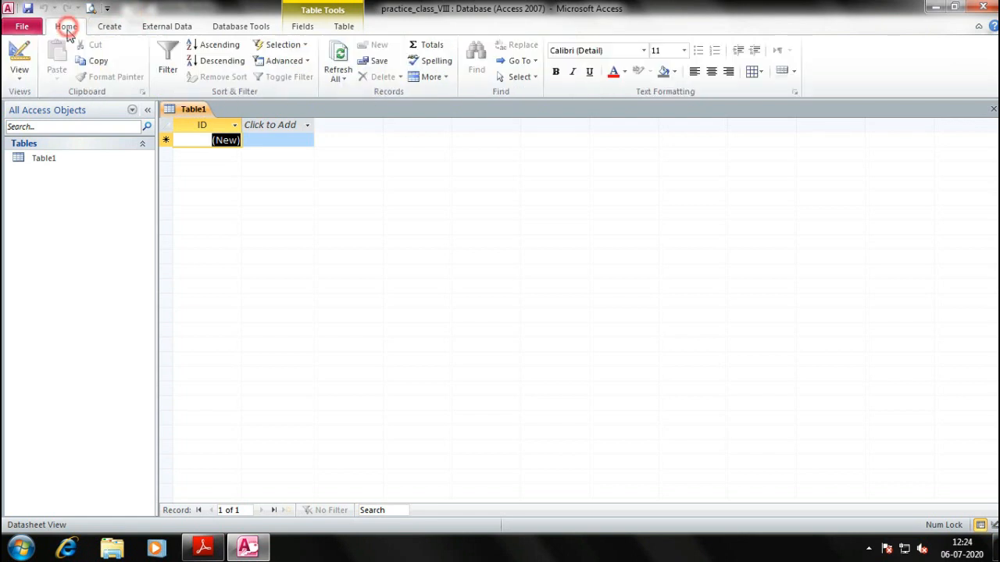
{"action": "key", "text": "alt+Tab"}
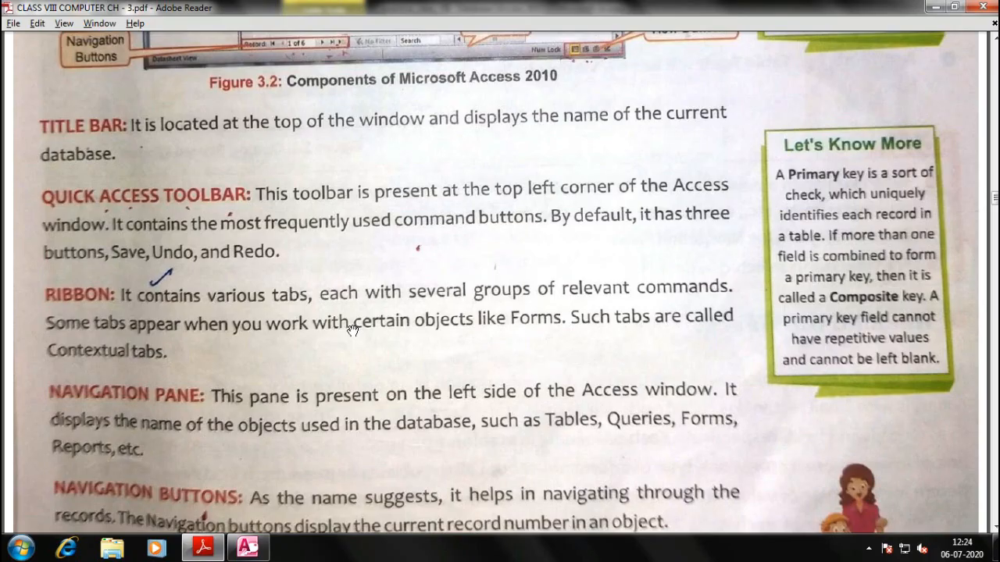
{"action": "scroll", "coordinate": [407, 295], "scroll_direction": "down", "scroll_amount": 5}
{"action": "scroll", "coordinate": [407, 295], "scroll_direction": "down", "scroll_amount": 6}
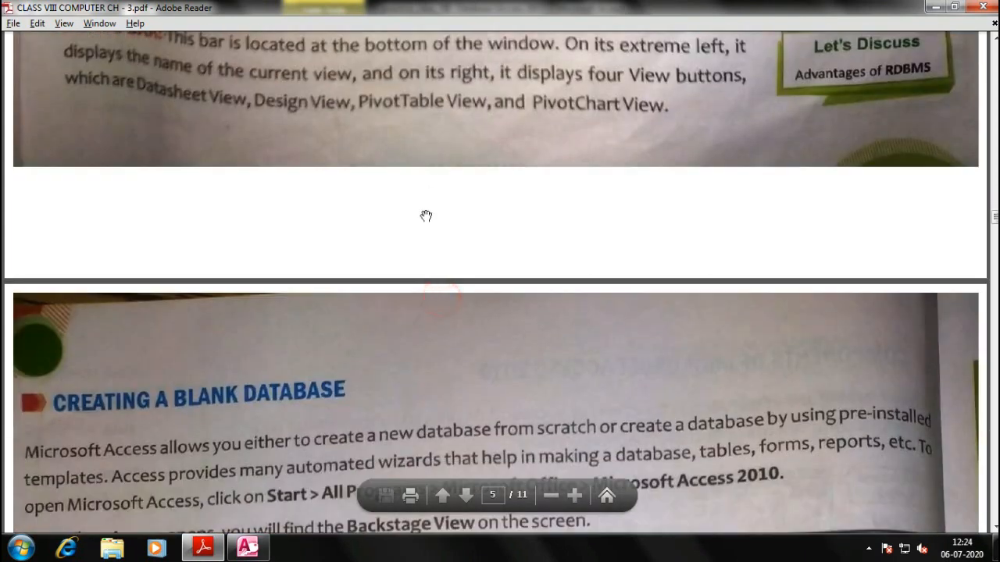
{"action": "scroll", "coordinate": [438, 313], "scroll_direction": "down", "scroll_amount": 2}
{"action": "scroll", "coordinate": [442, 303], "scroll_direction": "down", "scroll_amount": 4}
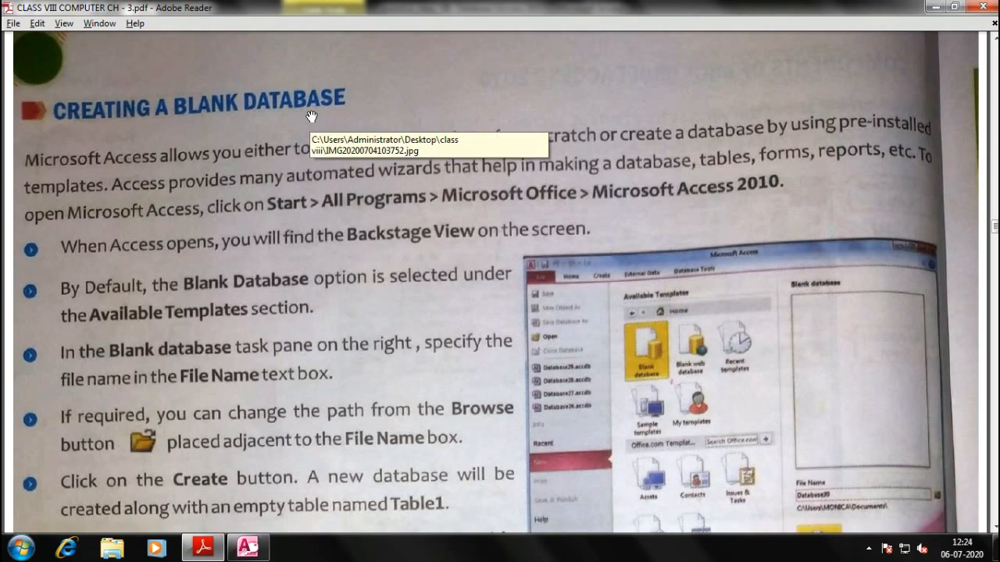
{"action": "key", "text": "alt+Tab"}
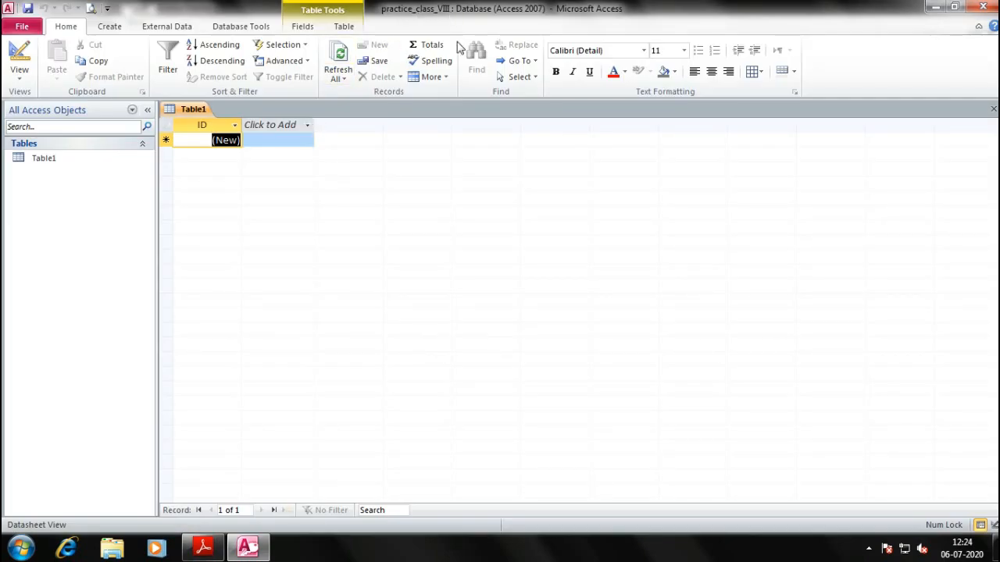
{"action": "key", "text": "alt+Tab"}
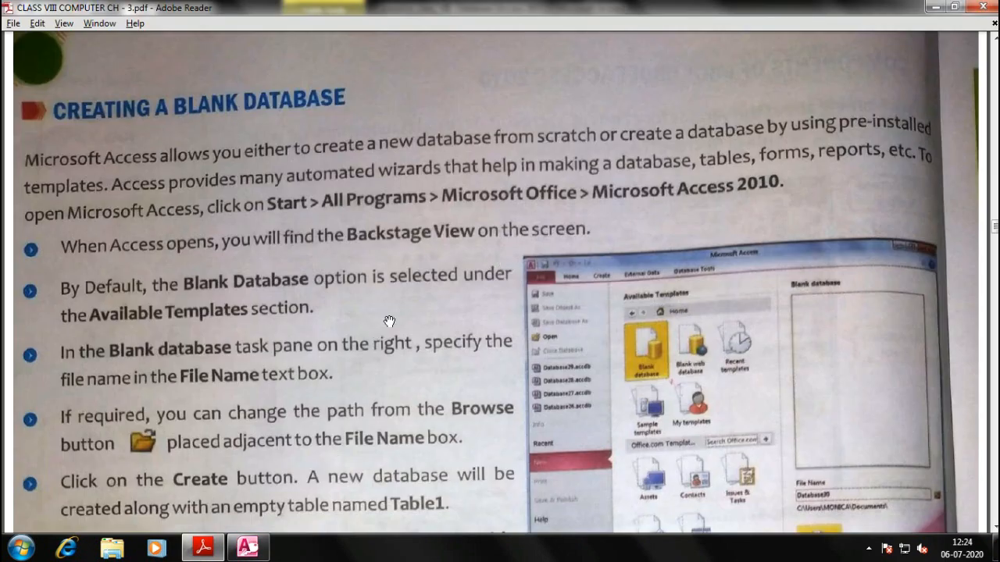
{"action": "scroll", "coordinate": [521, 264], "scroll_direction": "down", "scroll_amount": 1}
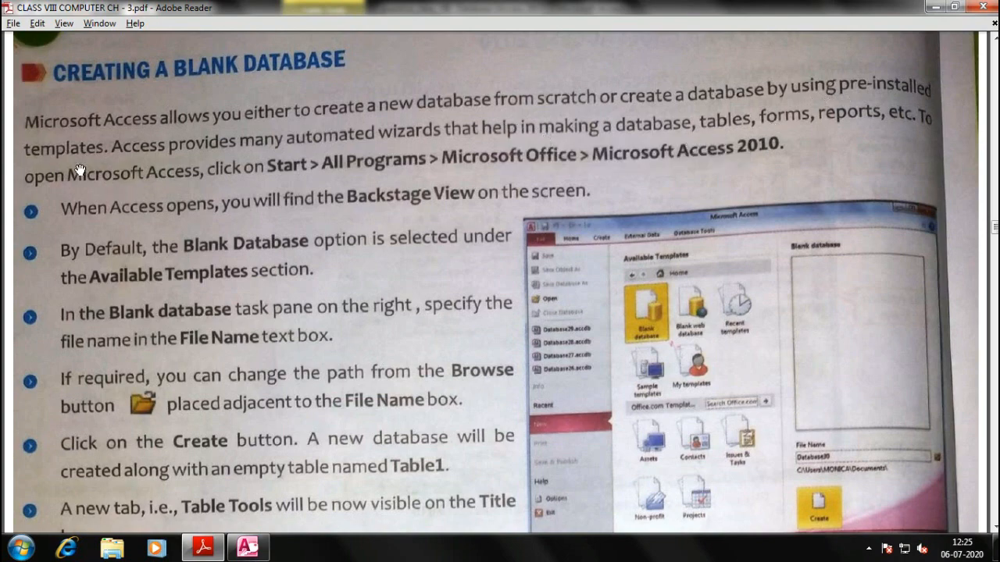
{"action": "key", "text": "alt+Tab"}
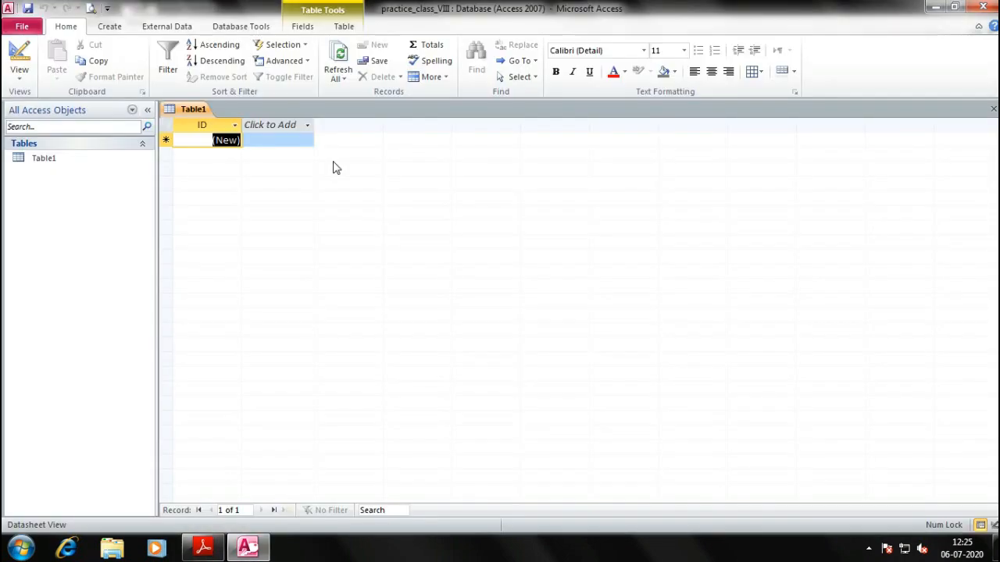
{"action": "key", "text": "alt+Tab"}
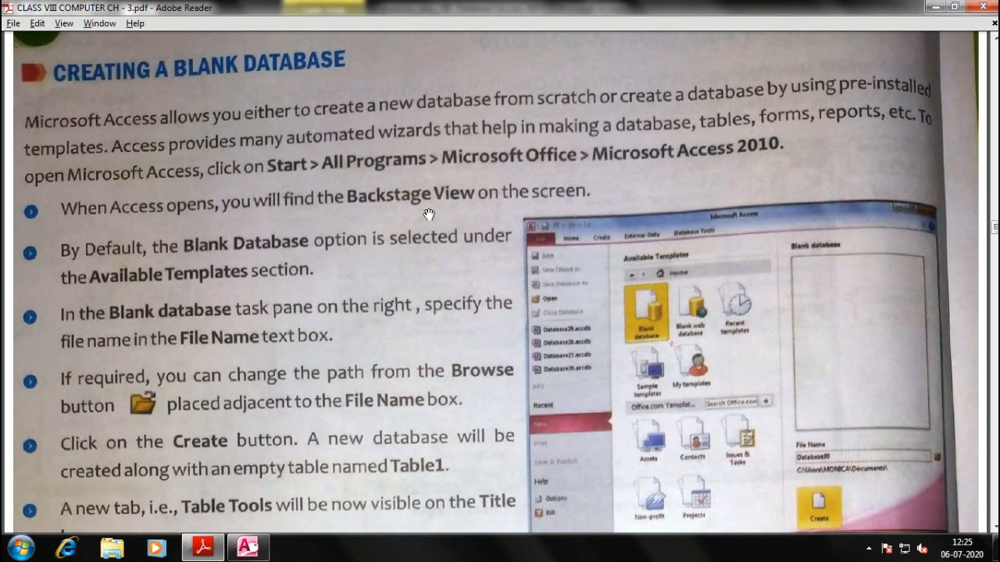
{"action": "scroll", "coordinate": [446, 203], "scroll_direction": "down", "scroll_amount": 3}
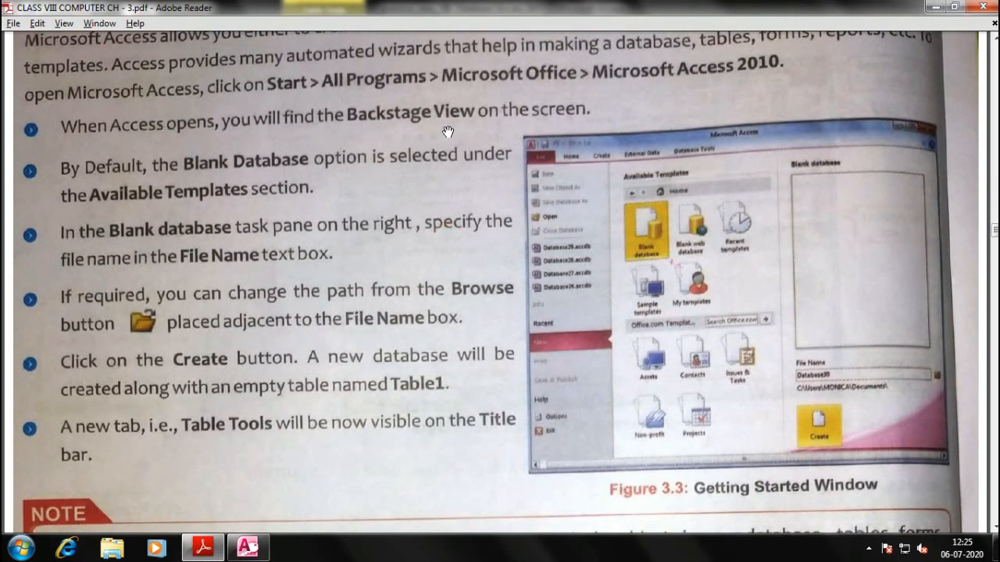
{"action": "scroll", "coordinate": [447, 131], "scroll_direction": "up", "scroll_amount": 2}
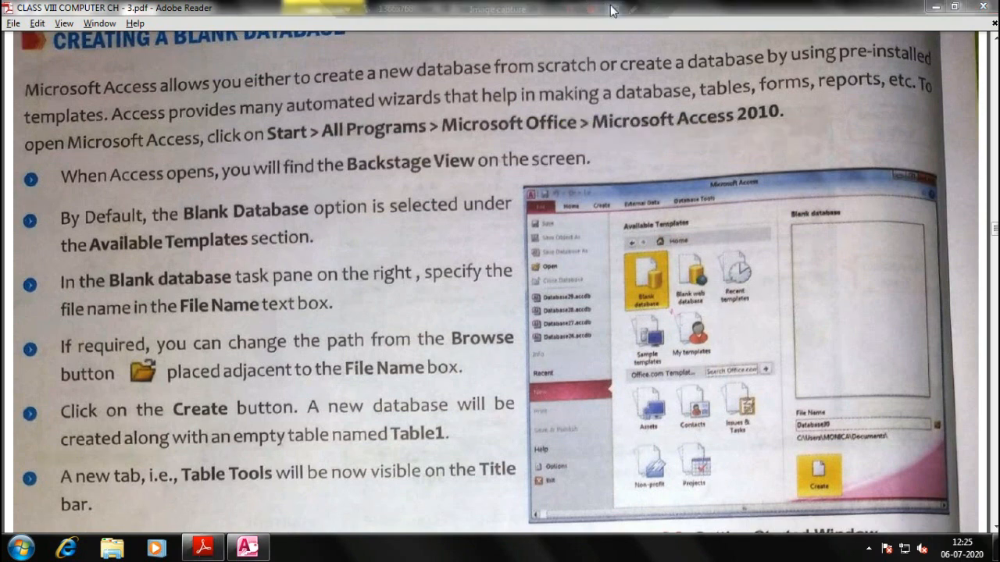
Add a text note reading 'win+r', 'msaccess', 'press enter' over the Backstage View figure
{"action": "left_click", "coordinate": [634, 15]}
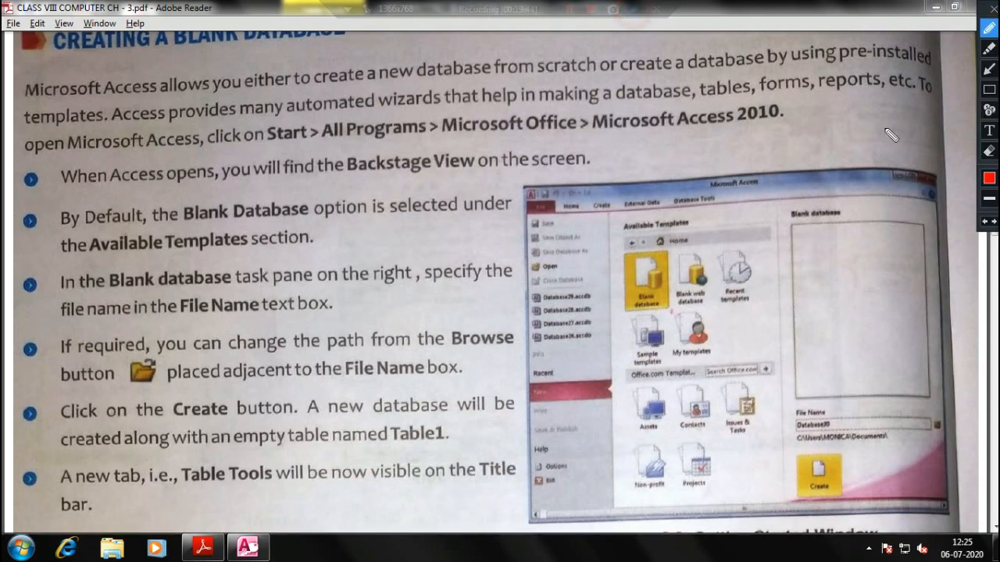
{"action": "left_click", "coordinate": [988, 129]}
{"action": "left_click", "coordinate": [398, 236]}
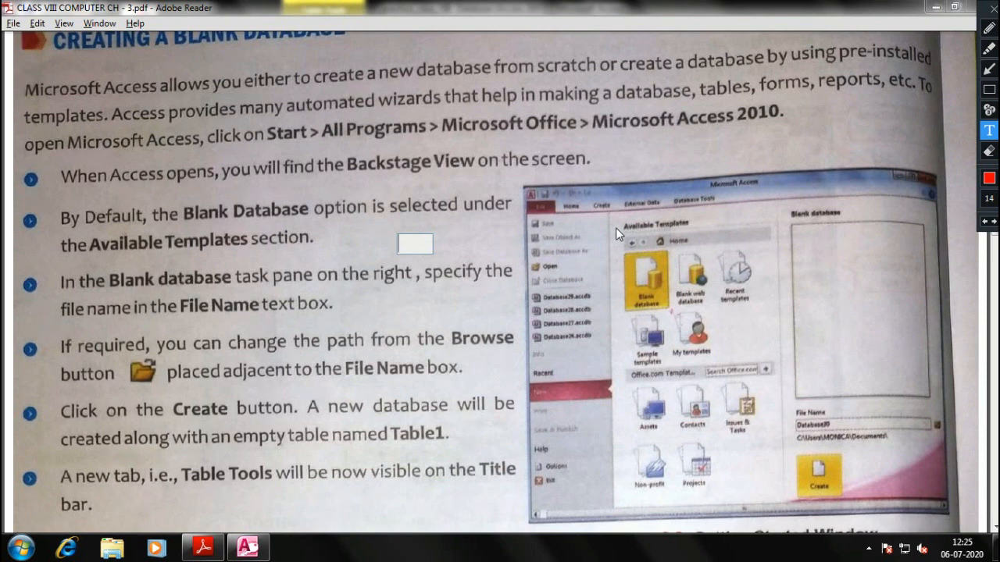
{"action": "type", "text": "win+r"}
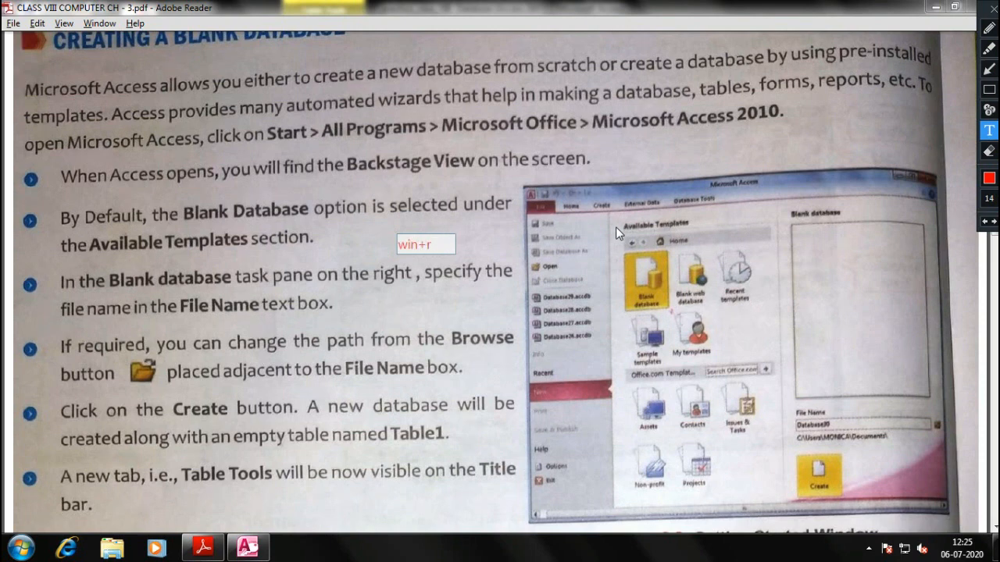
{"action": "key", "text": "Return"}
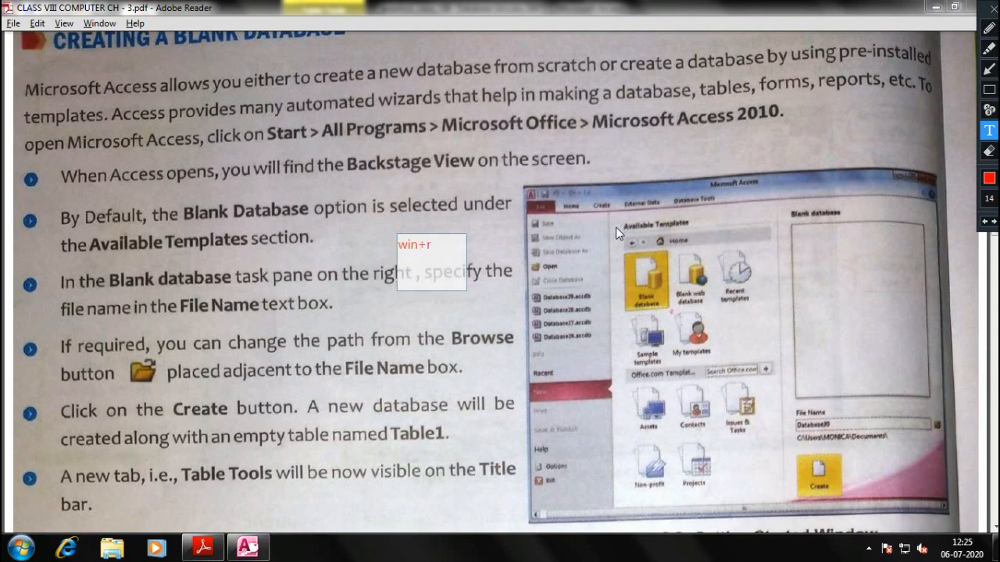
{"action": "key", "text": "Return"}
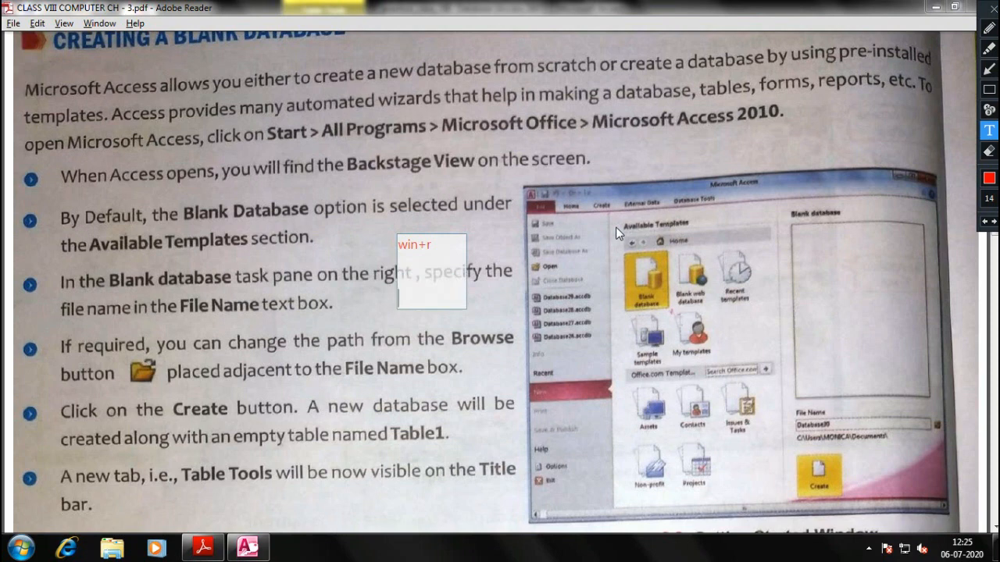
{"action": "type", "text": "msaccess"}
{"action": "key", "text": "Return"}
{"action": "type", "text": "pre"}
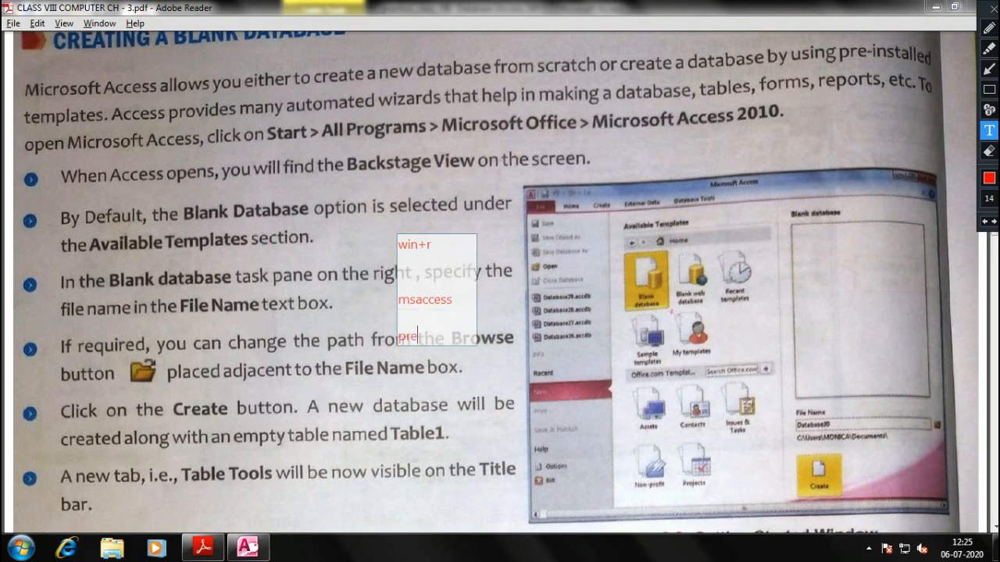
{"action": "type", "text": "ss enter"}
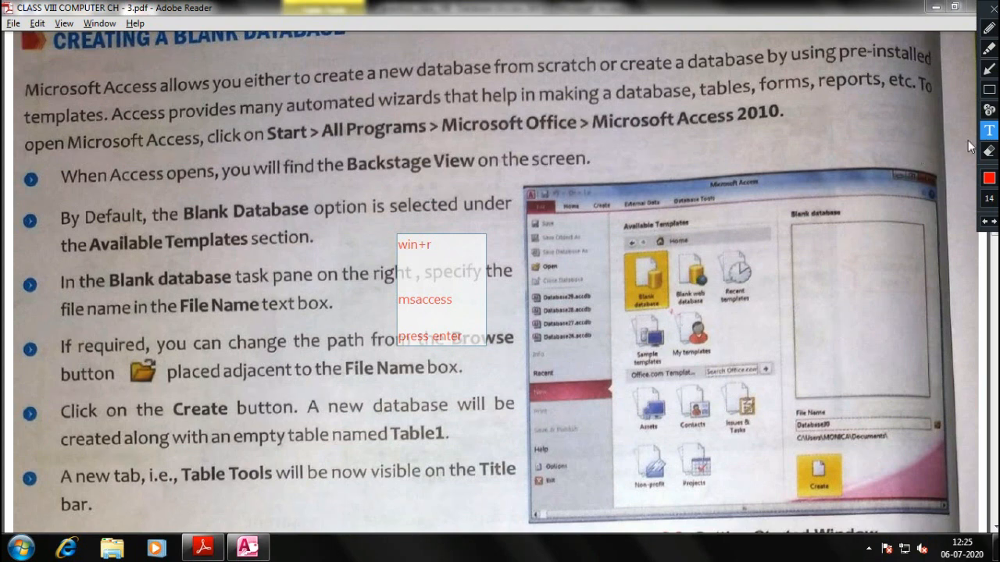
{"action": "mouse_move", "coordinate": [476, 325]}
{"action": "left_mouse_down"}
{"action": "mouse_move", "coordinate": [476, 299]}
{"action": "mouse_move", "coordinate": [602, 297]}
{"action": "mouse_move", "coordinate": [878, 323]}
{"action": "left_mouse_up"}
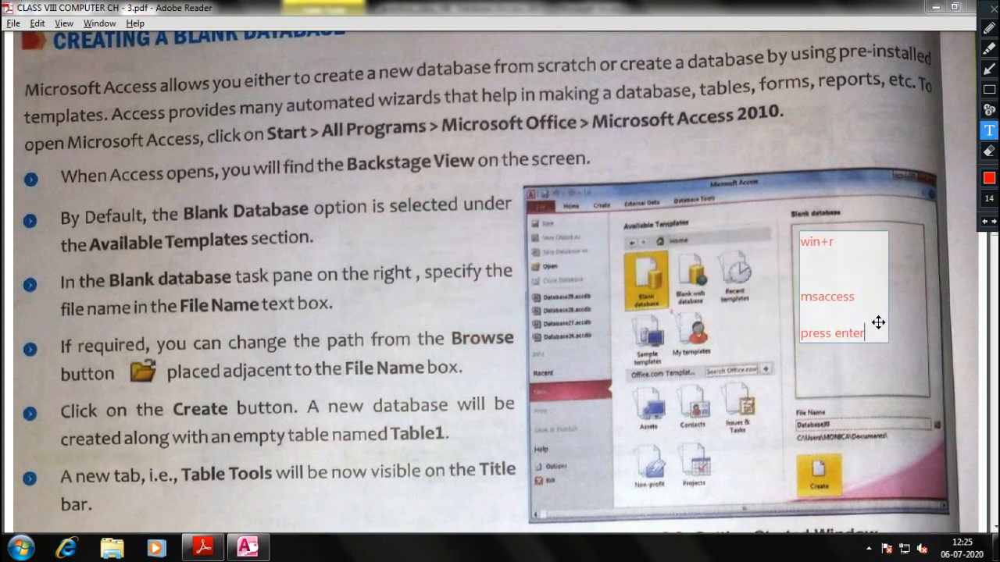
Adjust the annotation colour choices and place an empty text box beside win+r
{"action": "left_click", "coordinate": [989, 178]}
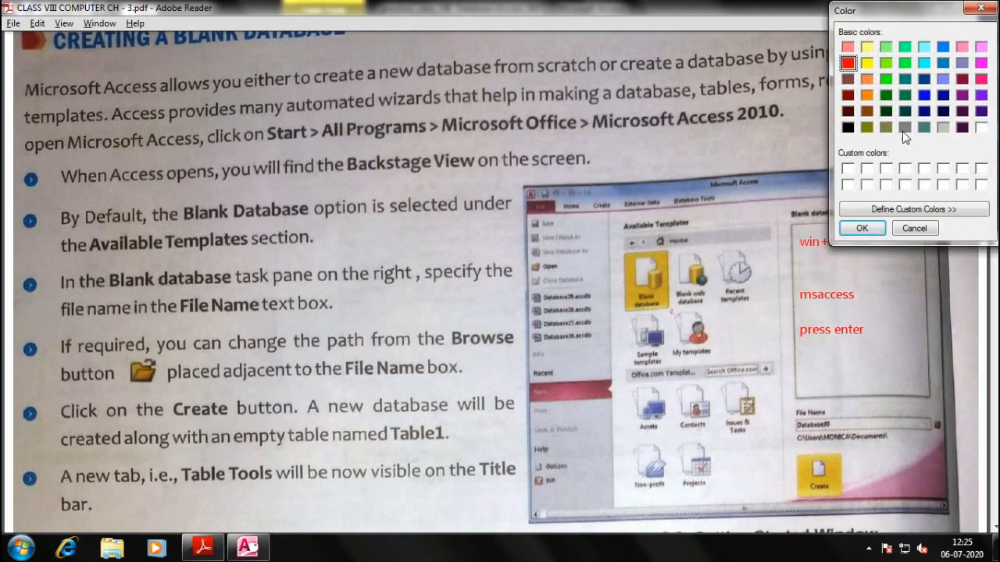
{"action": "left_click", "coordinate": [849, 127]}
{"action": "left_click", "coordinate": [864, 229]}
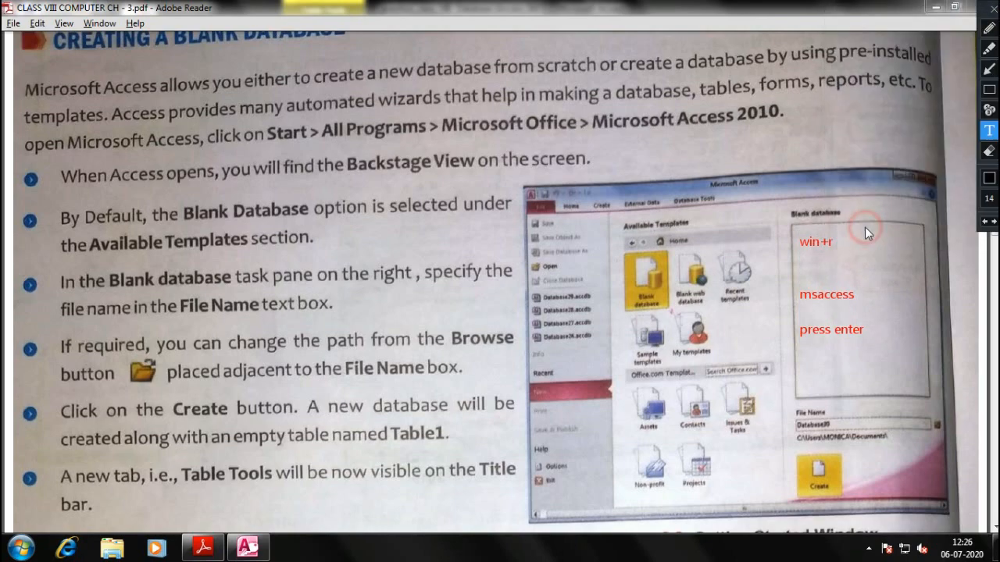
{"action": "left_click", "coordinate": [988, 178]}
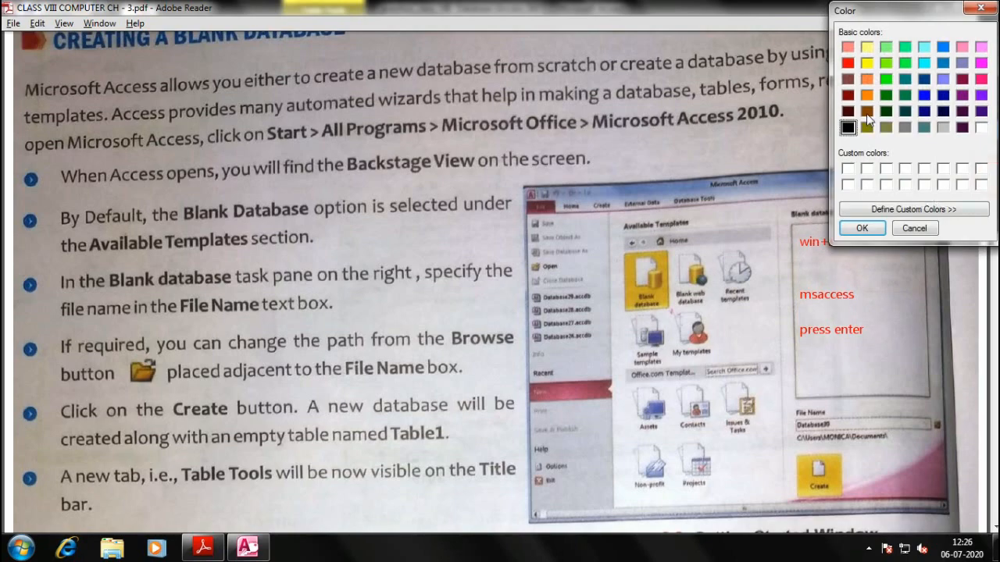
{"action": "left_click", "coordinate": [862, 228]}
{"action": "left_click", "coordinate": [826, 246]}
{"action": "left_click", "coordinate": [809, 239]}
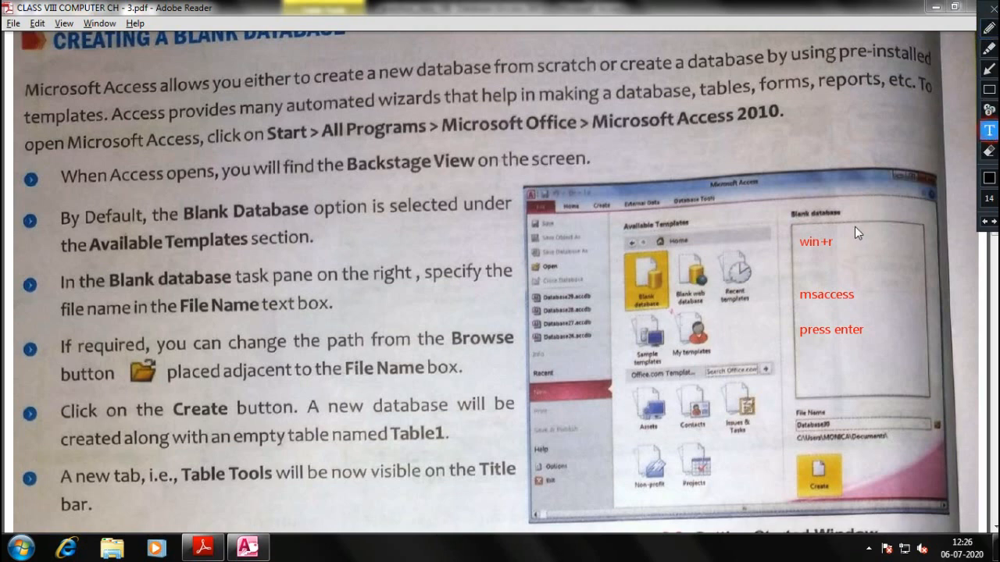
{"action": "left_click", "coordinate": [813, 242]}
Underline win+r, msaccess and press enter in red and draw a brace grouping them
{"action": "left_click", "coordinate": [988, 28]}
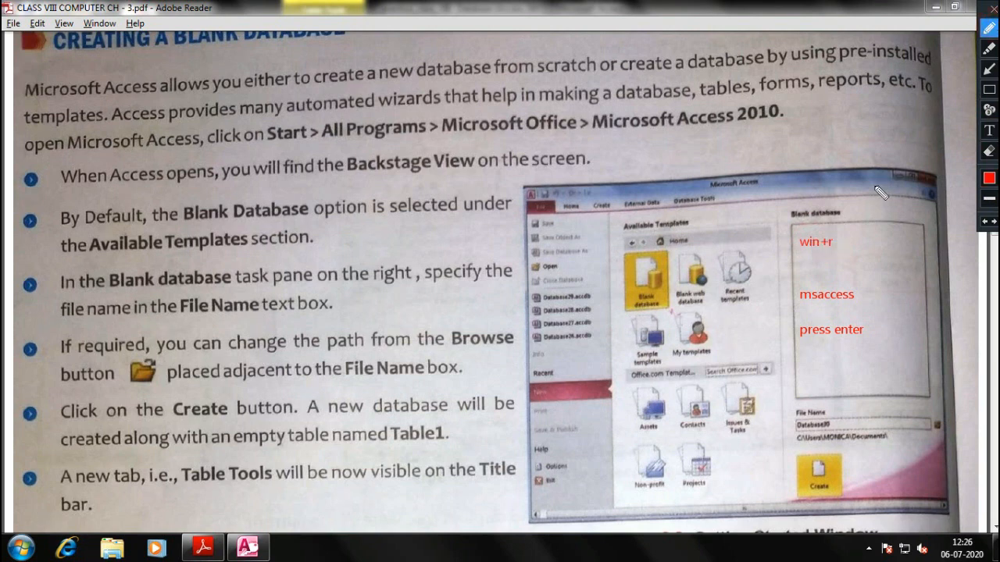
{"action": "left_click_drag", "start_coordinate": [811, 253], "coordinate": [836, 253]}
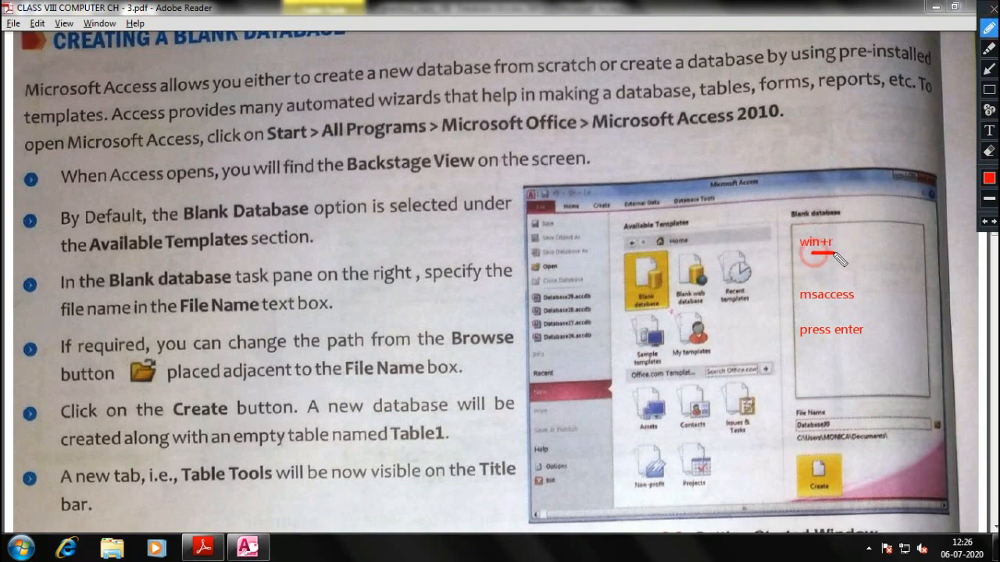
{"action": "left_click_drag", "start_coordinate": [806, 309], "coordinate": [862, 308]}
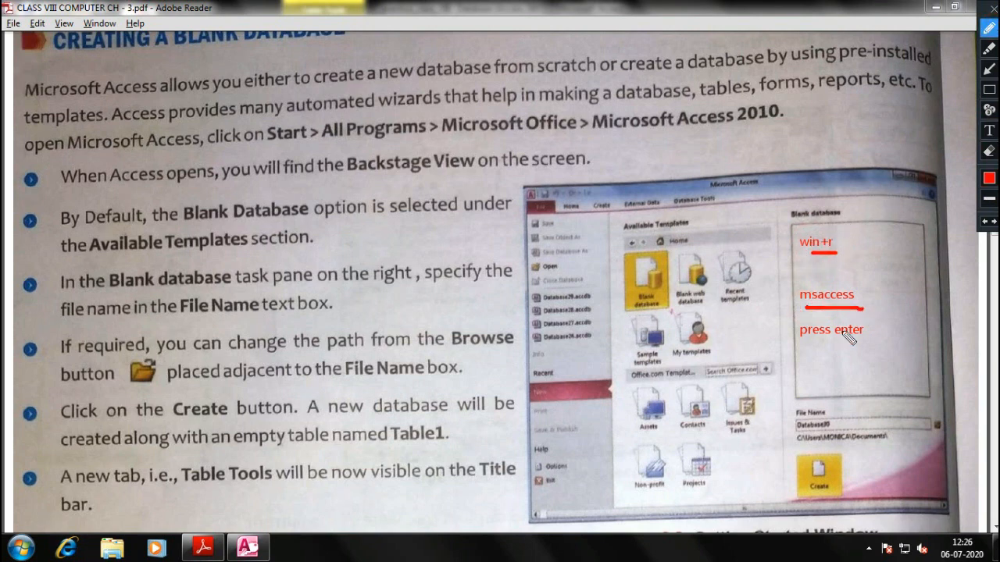
{"action": "left_click_drag", "start_coordinate": [803, 343], "coordinate": [861, 341]}
{"action": "mouse_move", "coordinate": [856, 229]}
{"action": "left_mouse_down"}
{"action": "mouse_move", "coordinate": [905, 262]}
{"action": "mouse_move", "coordinate": [892, 344]}
{"action": "mouse_move", "coordinate": [873, 351]}
{"action": "left_mouse_up"}
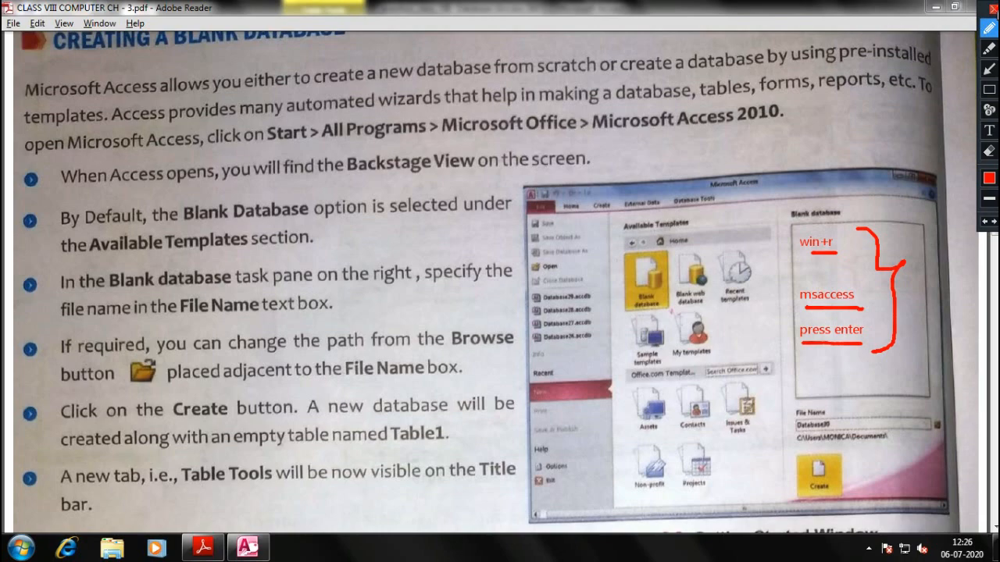
{"action": "left_click", "coordinate": [992, 9]}
Pan the PDF through Working with Tables to the Data Types paragraph, then return to Access
{"action": "scroll", "coordinate": [167, 328], "scroll_direction": "down", "scroll_amount": 2}
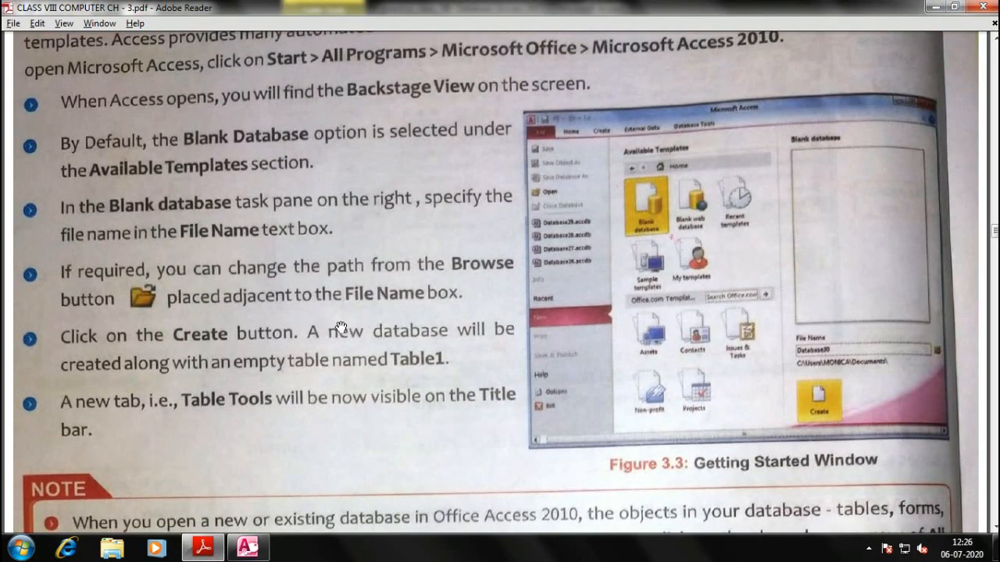
{"action": "left_click_drag", "start_coordinate": [332, 396], "coordinate": [332, 290]}
{"action": "left_click_drag", "start_coordinate": [388, 306], "coordinate": [388, 154]}
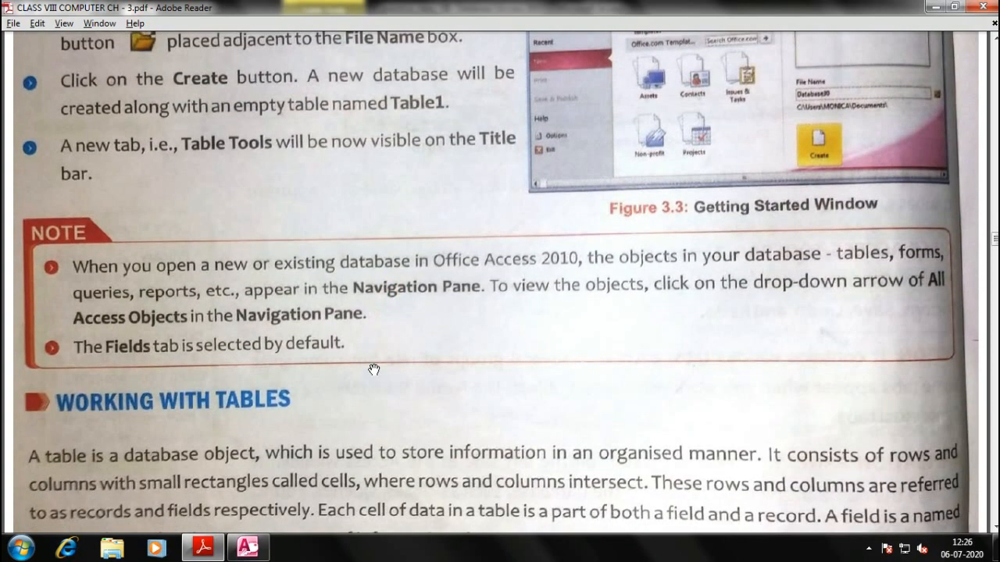
{"action": "left_click_drag", "start_coordinate": [378, 380], "coordinate": [391, 201]}
{"action": "left_click_drag", "start_coordinate": [395, 300], "coordinate": [410, 268]}
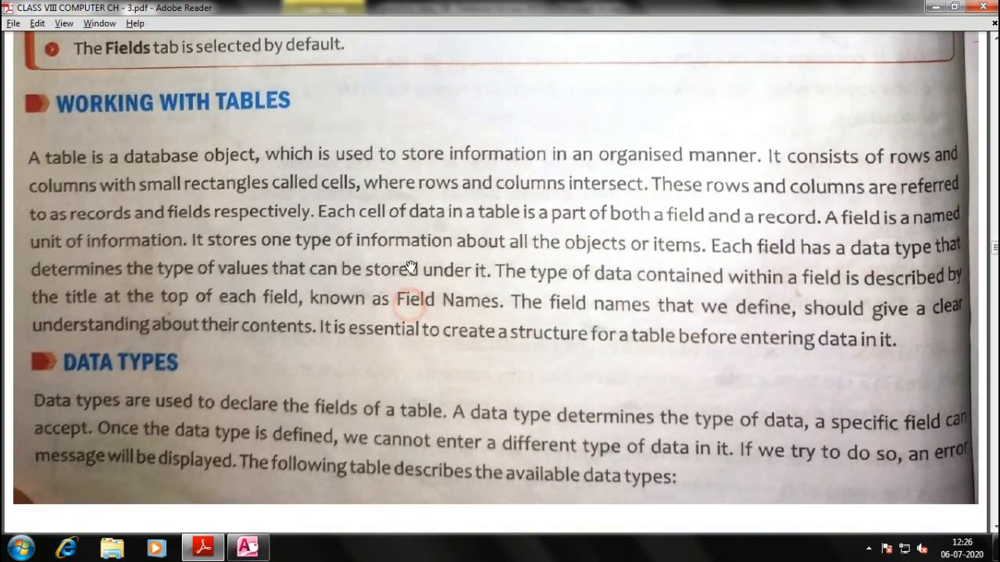
{"action": "key", "text": "alt+Tab"}
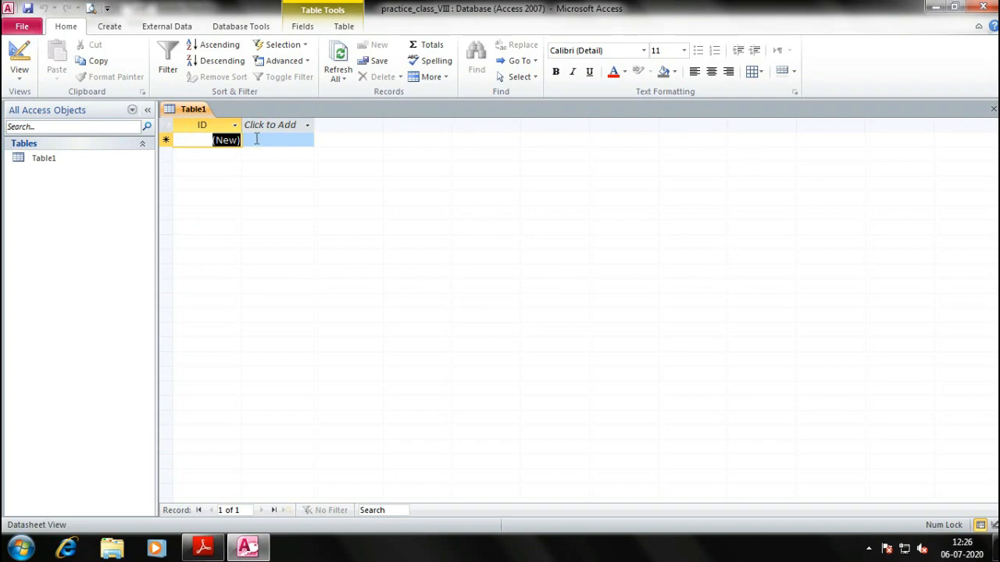
Scroll the PDF up to the Students Information Table example, then go back to Access's Table1
{"action": "key", "text": "alt+Tab"}
{"action": "scroll", "coordinate": [453, 293], "scroll_direction": "up", "scroll_amount": 15}
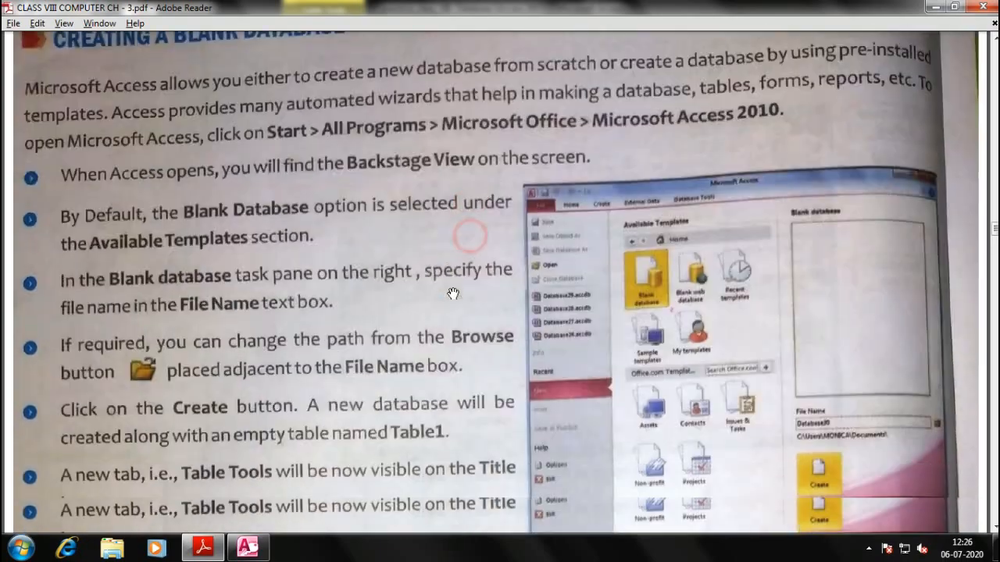
{"action": "scroll", "coordinate": [453, 293], "scroll_direction": "up", "scroll_amount": 15}
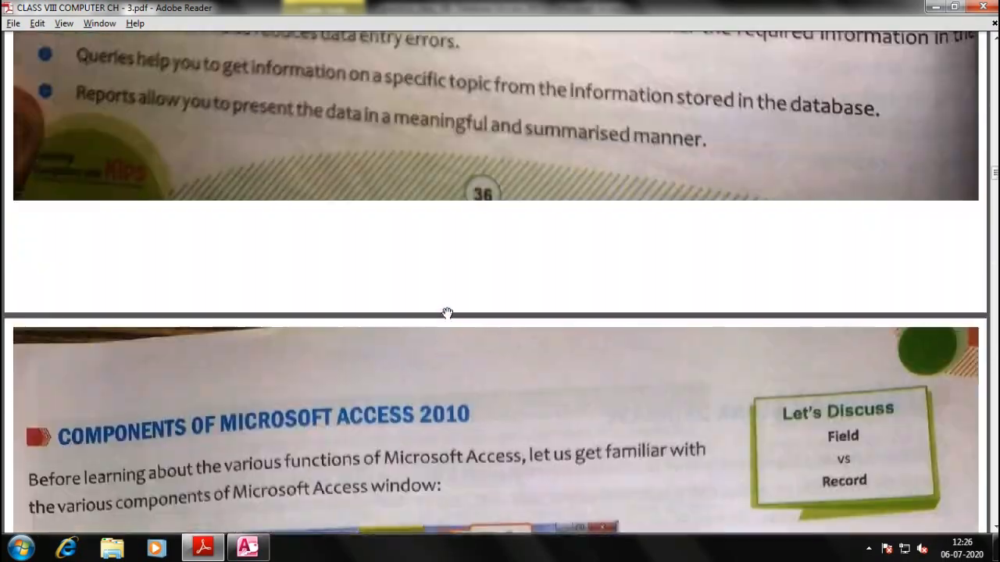
{"action": "scroll", "coordinate": [447, 314], "scroll_direction": "up", "scroll_amount": 10}
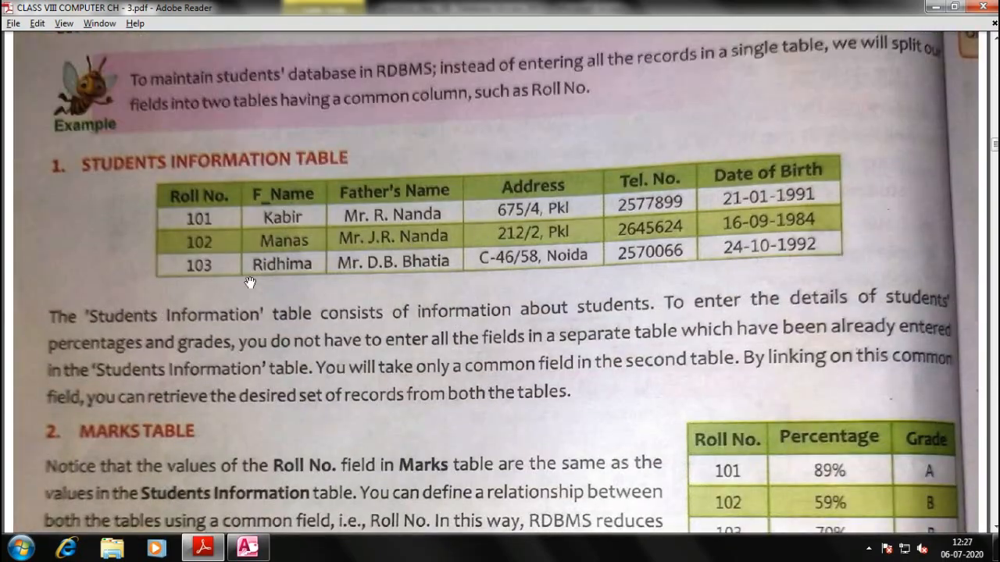
{"action": "key", "text": "alt+Tab"}
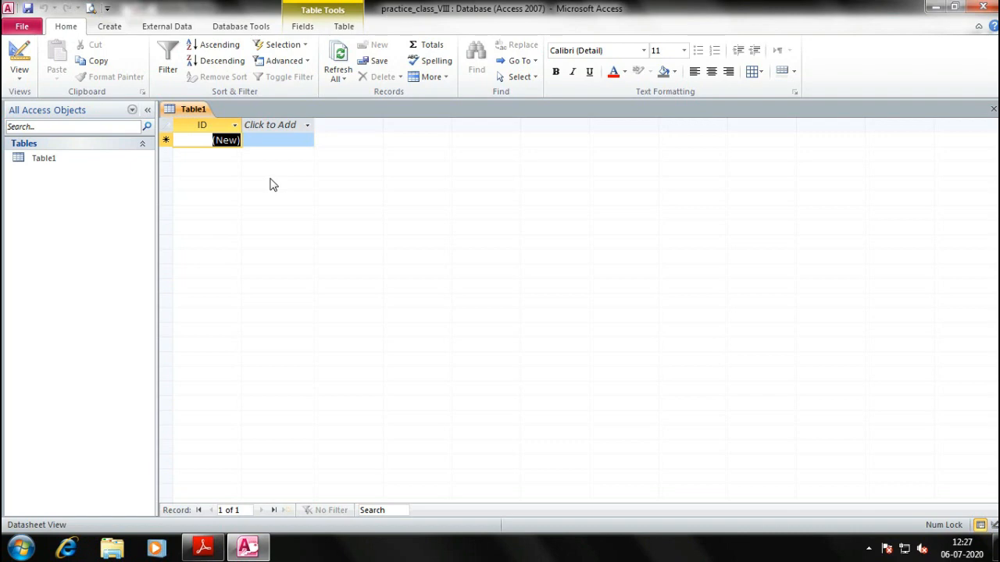
{"action": "key", "text": "alt+Tab"}
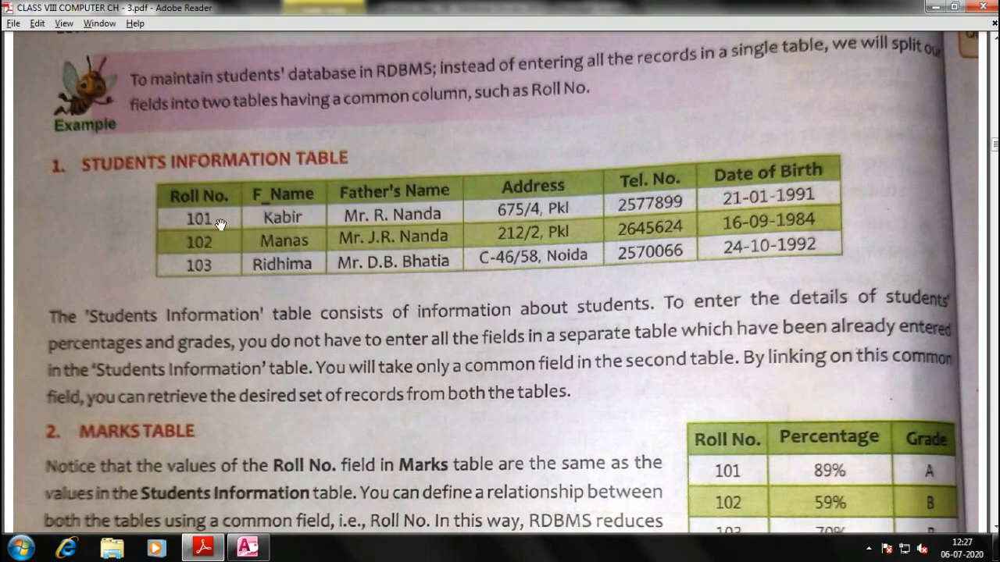
{"action": "key", "text": "alt+Tab"}
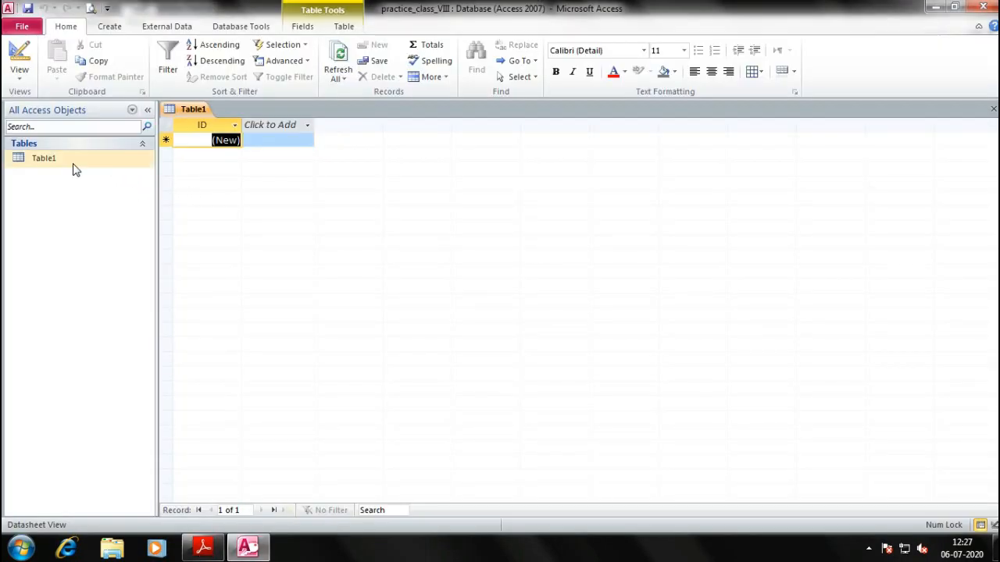
Open Table1 in Design View, saving it as 'STUDENTS INFORMATION TABLE'
{"action": "left_click", "coordinate": [41, 166]}
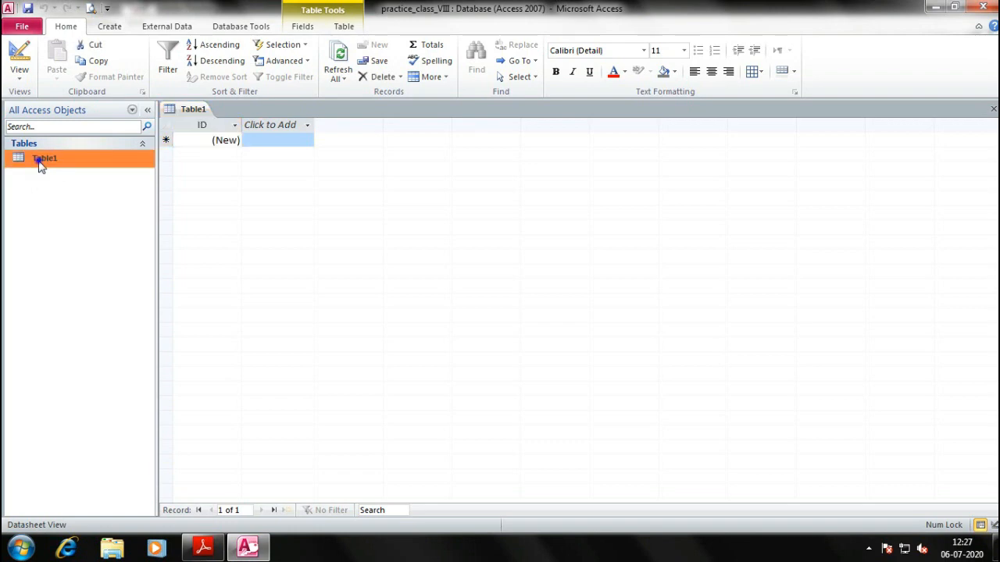
{"action": "right_click", "coordinate": [40, 166]}
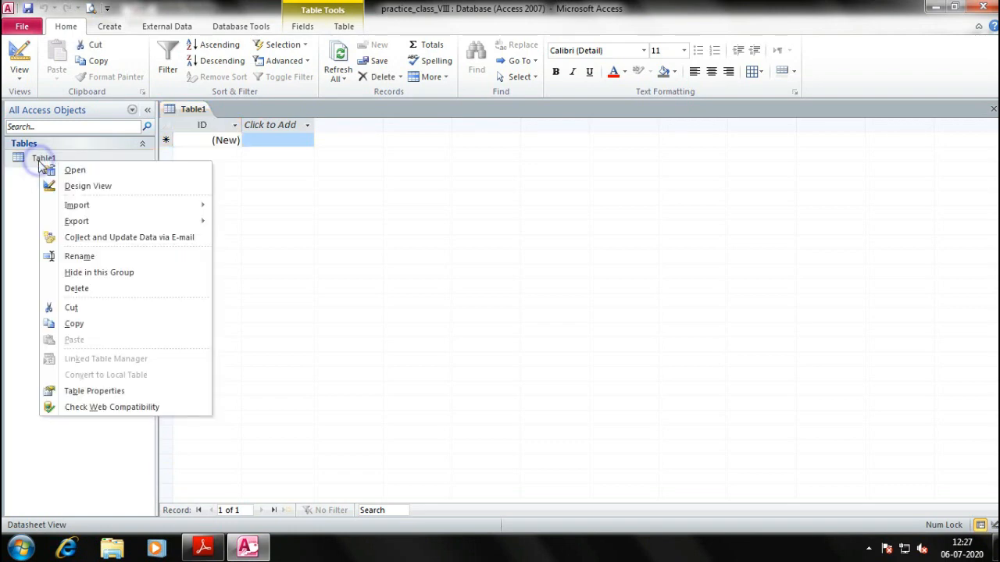
{"action": "left_click", "coordinate": [92, 189]}
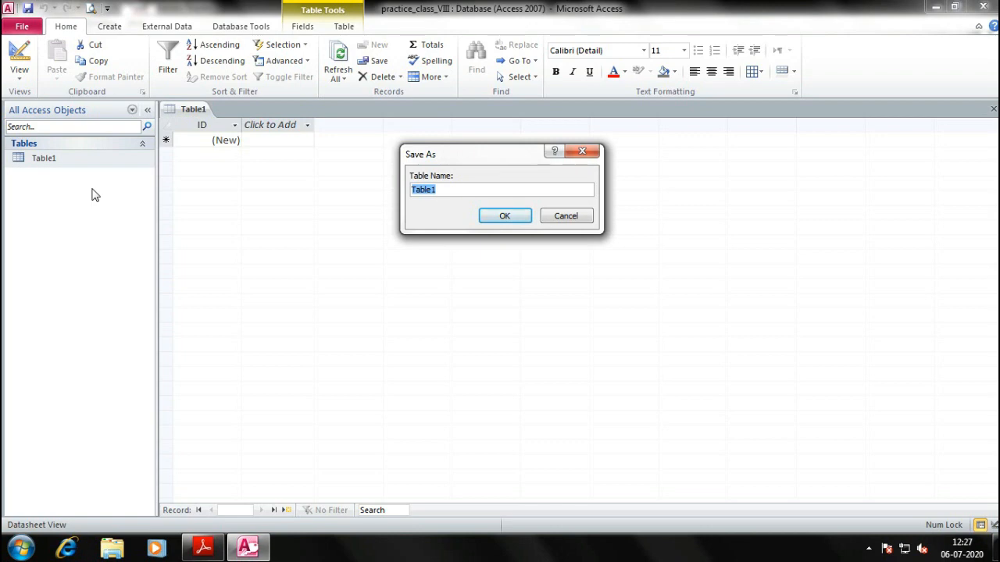
{"action": "key", "text": "Caps_Lock"}
{"action": "type", "text": "STUDETNRS"}
{"action": "key", "text": "BackSpace"}
{"action": "key", "text": "BackSpace"}
{"action": "type", "text": "STUDENTS INFO"}
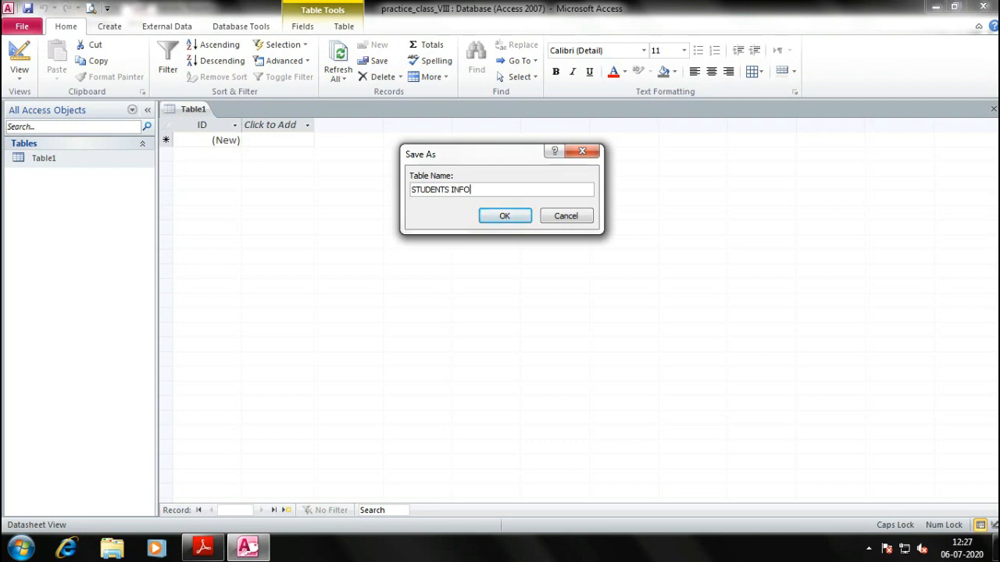
{"action": "type", "text": "RMATION TABLE"}
{"action": "left_click", "coordinate": [505, 216]}
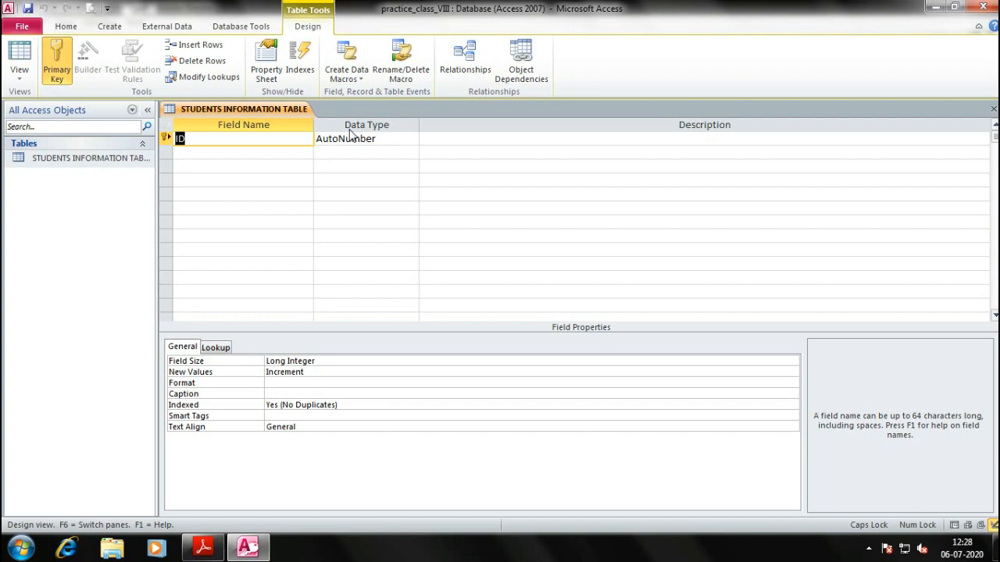
Switch from the Access table design to the textbook's Students Information Table example in Adobe Reader
{"action": "key", "text": "alt+Tab"}
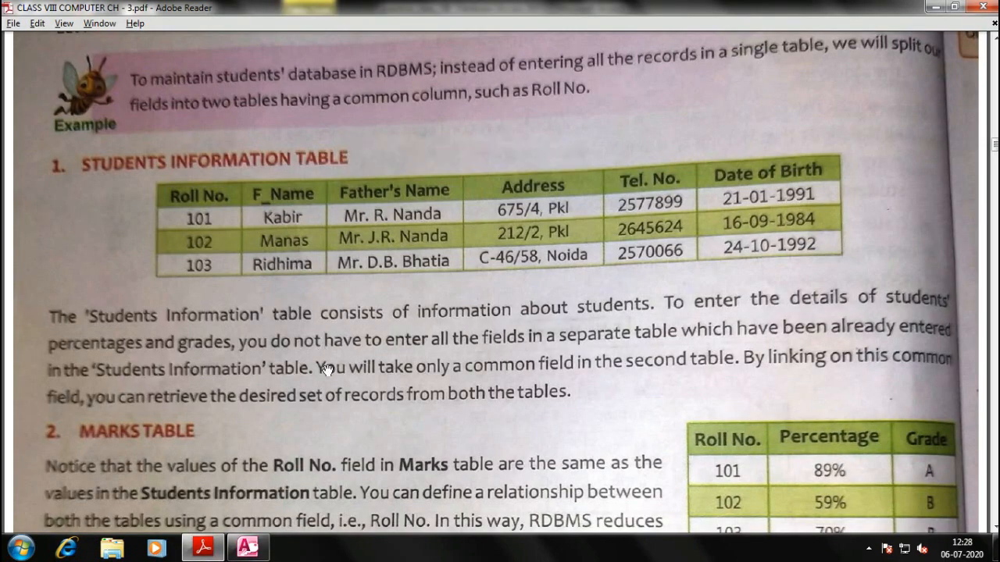
Scroll through the PDF's data types and table views pages
{"action": "scroll", "coordinate": [328, 367], "scroll_direction": "down", "scroll_amount": 6}
{"action": "scroll", "coordinate": [352, 283], "scroll_direction": "down", "scroll_amount": 20}
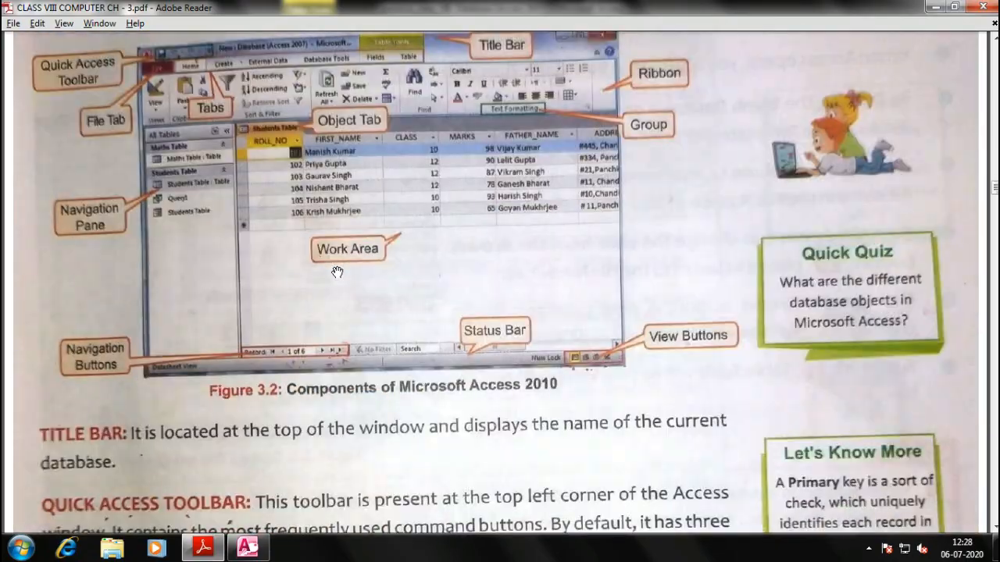
{"action": "scroll", "coordinate": [334, 277], "scroll_direction": "down", "scroll_amount": 20}
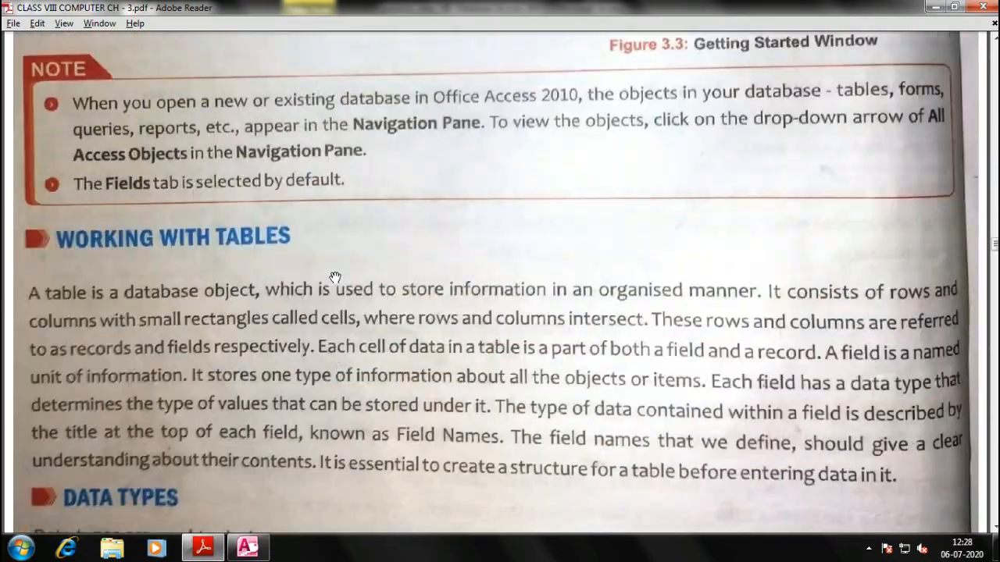
{"action": "scroll", "coordinate": [334, 277], "scroll_direction": "down", "scroll_amount": 20}
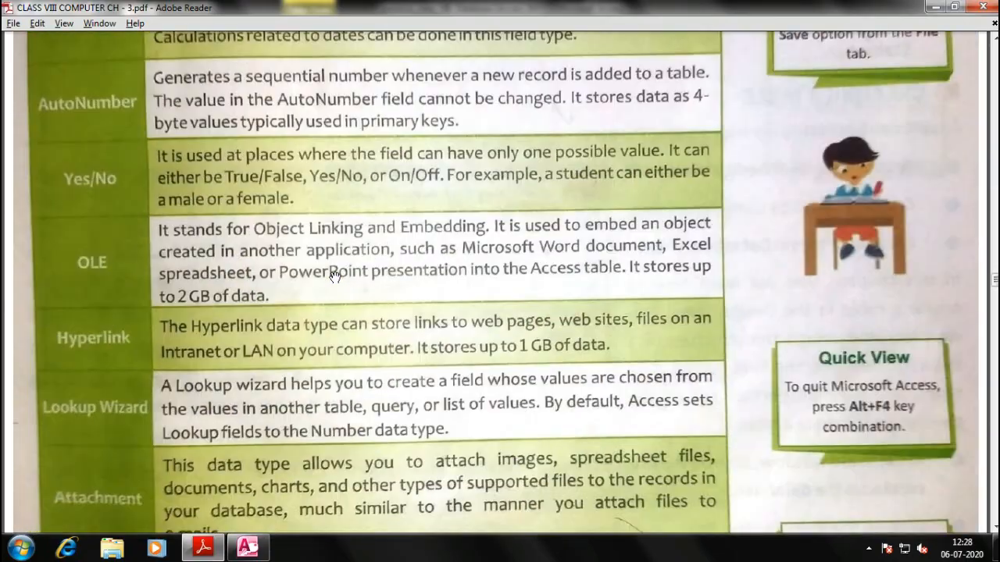
{"action": "scroll", "coordinate": [334, 277], "scroll_direction": "down", "scroll_amount": 4}
{"action": "scroll", "coordinate": [308, 249], "scroll_direction": "up", "scroll_amount": 3}
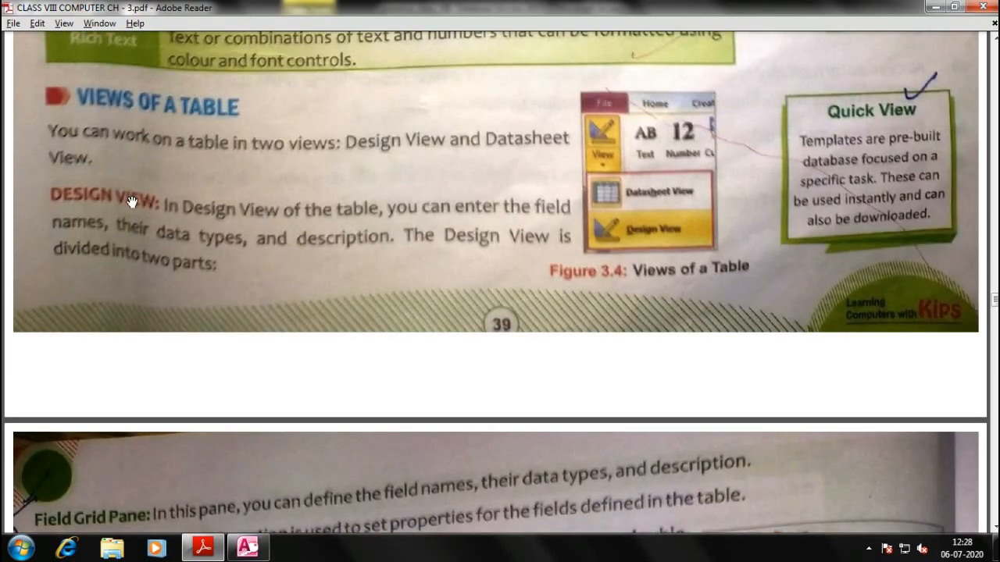
{"action": "left_click_drag", "start_coordinate": [420, 221], "coordinate": [444, 119]}
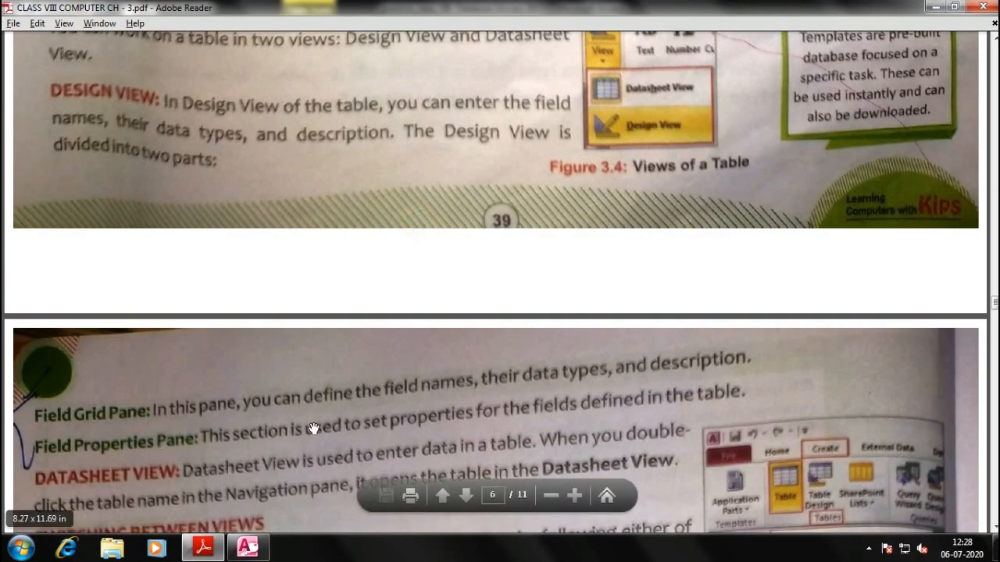
{"action": "scroll", "coordinate": [311, 426], "scroll_direction": "up", "scroll_amount": 8}
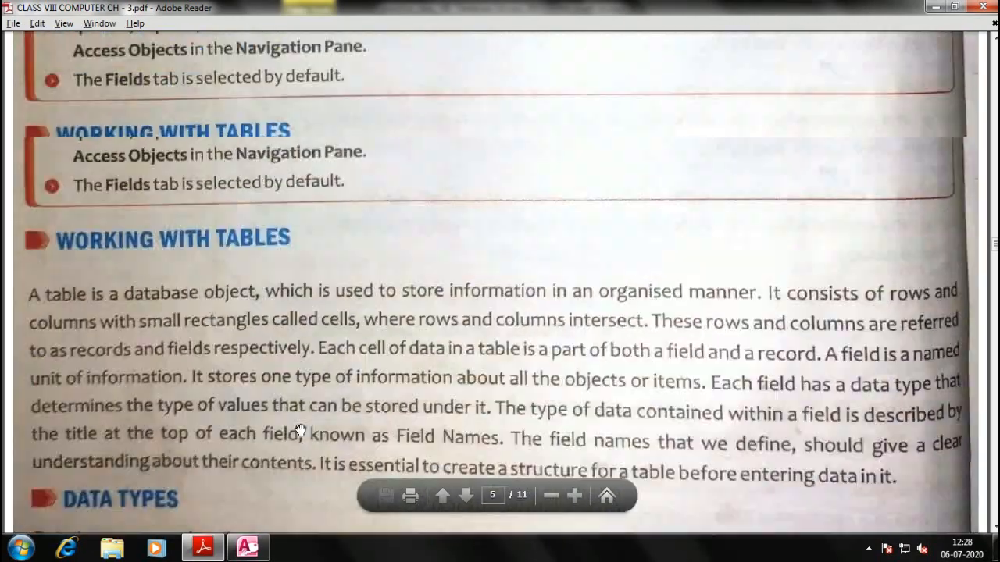
{"action": "scroll", "coordinate": [215, 286], "scroll_direction": "down", "scroll_amount": 3}
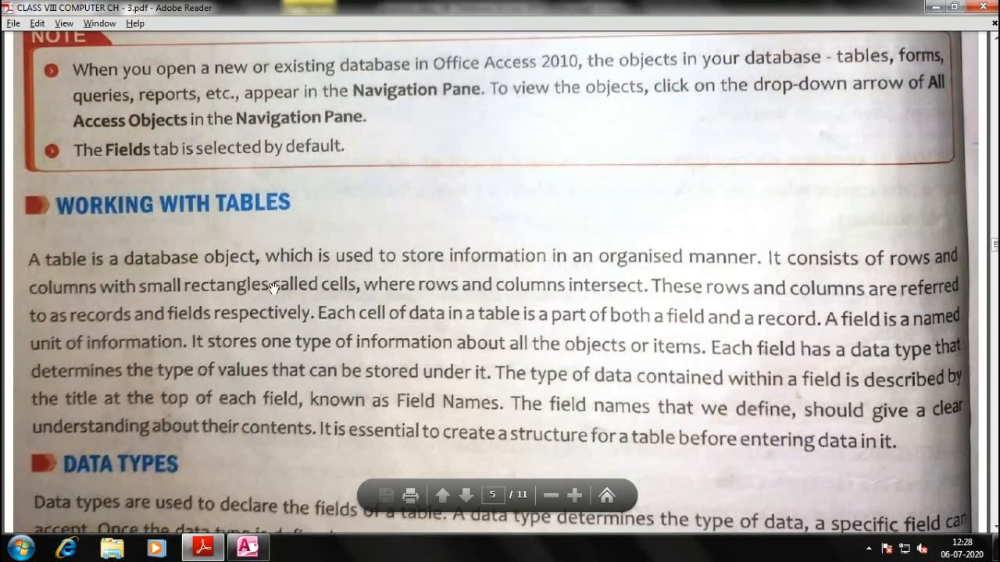
{"action": "key", "text": "alt+Tab"}
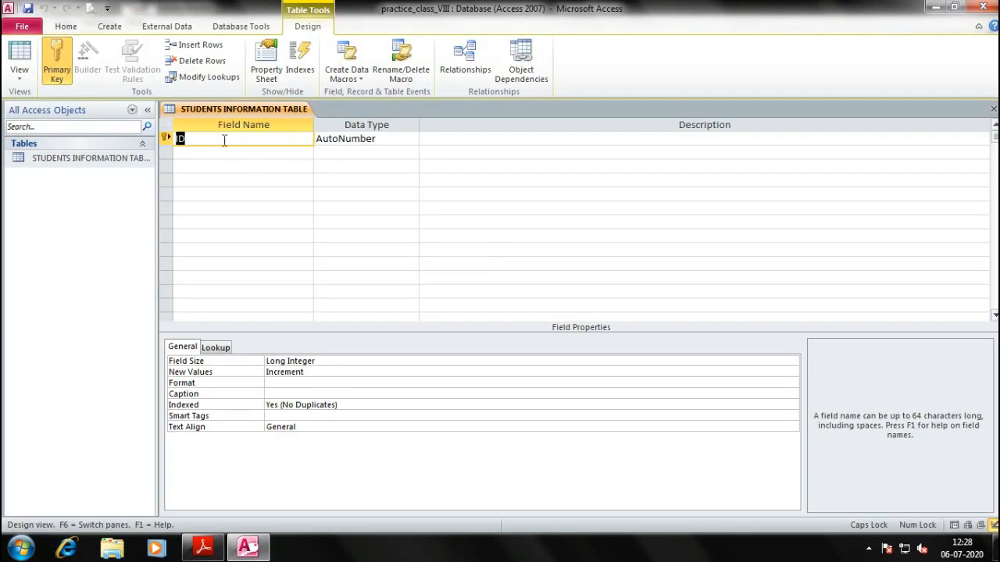
Revisit the Students Information Table example, then return to the table design in Access
{"action": "key", "text": "alt+Tab"}
{"action": "scroll", "coordinate": [359, 282], "scroll_direction": "up", "scroll_amount": 15}
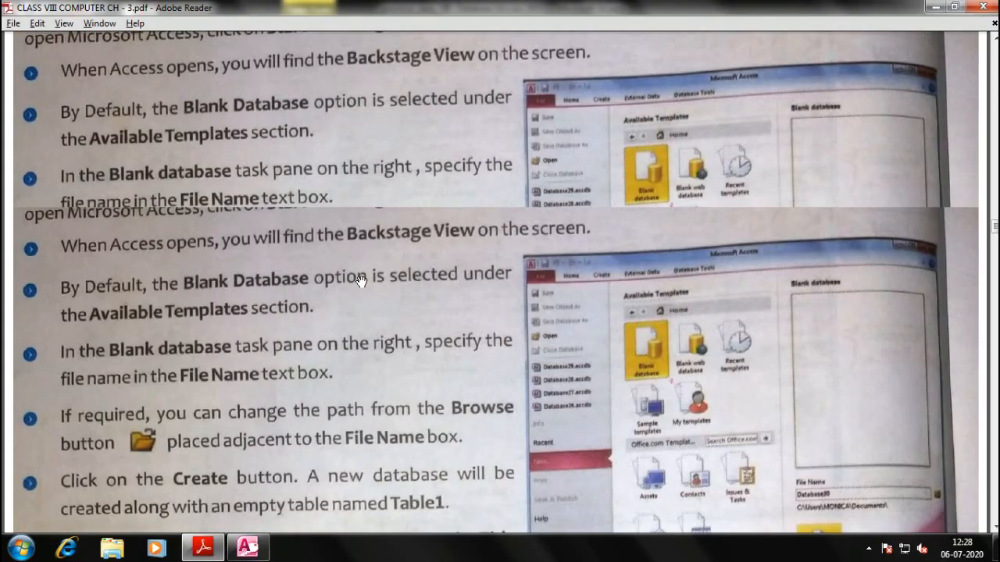
{"action": "scroll", "coordinate": [359, 281], "scroll_direction": "up", "scroll_amount": 20}
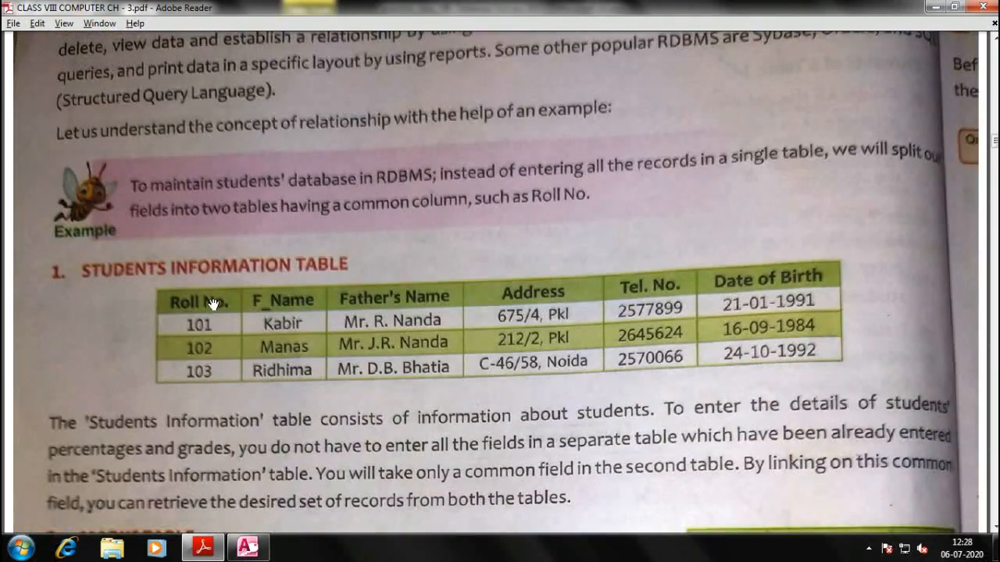
{"action": "key", "text": "alt+Tab"}
Rename the first field from ID to ROLL NUMBER
{"action": "type", "text": "R"}
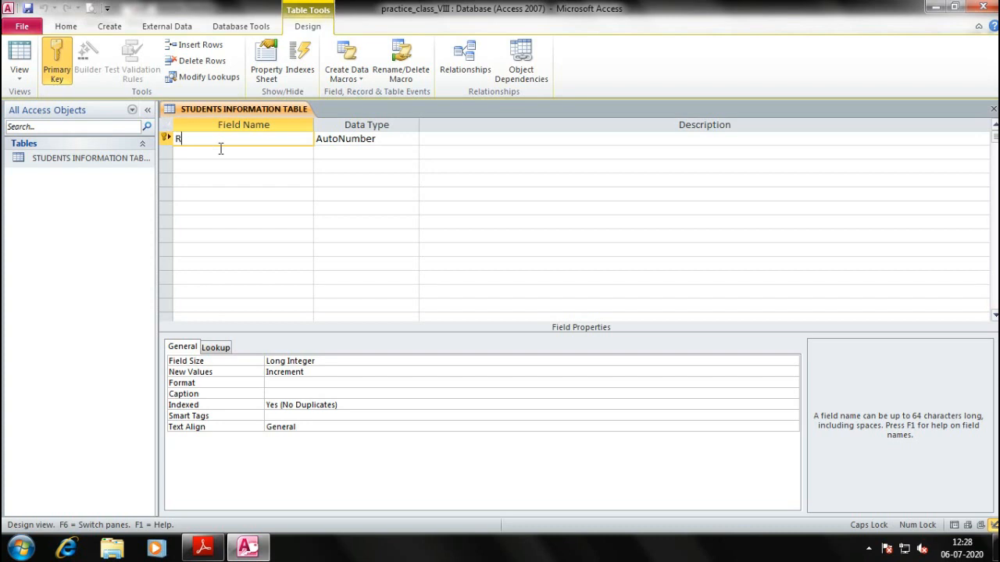
{"action": "type", "text": "OLL NO."}
{"action": "key", "text": "Return"}
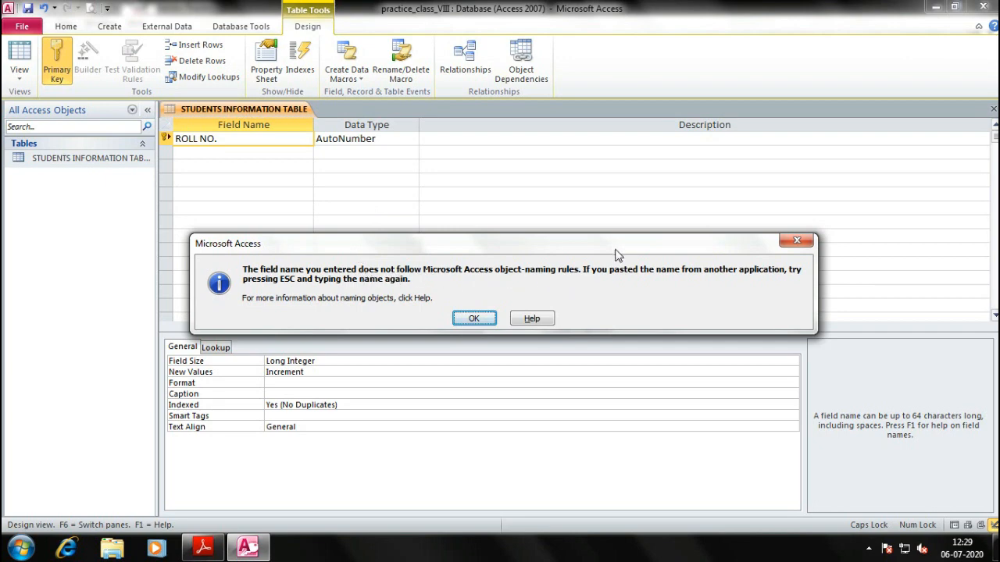
{"action": "left_click", "coordinate": [473, 319]}
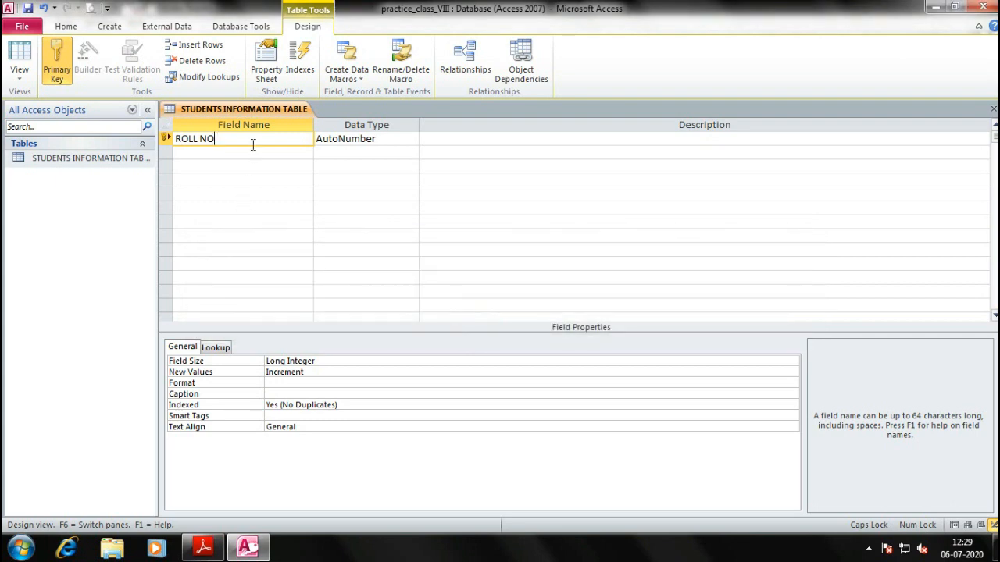
{"action": "key", "text": "Tab"}
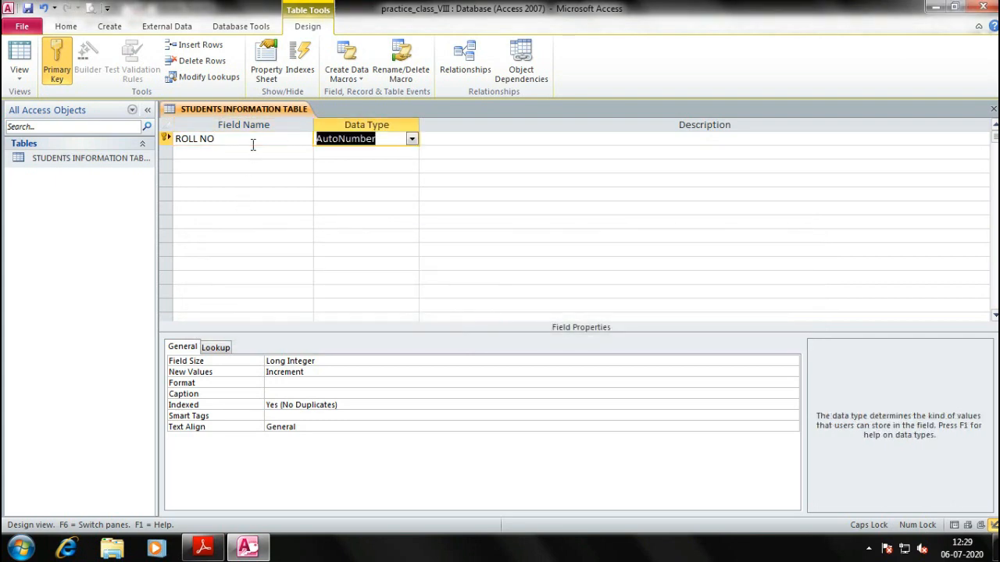
{"action": "key", "text": "shift+Tab"}
{"action": "left_click", "coordinate": [253, 144]}
{"action": "key", "text": "BackSpace"}
{"action": "type", "text": "UMBER"}
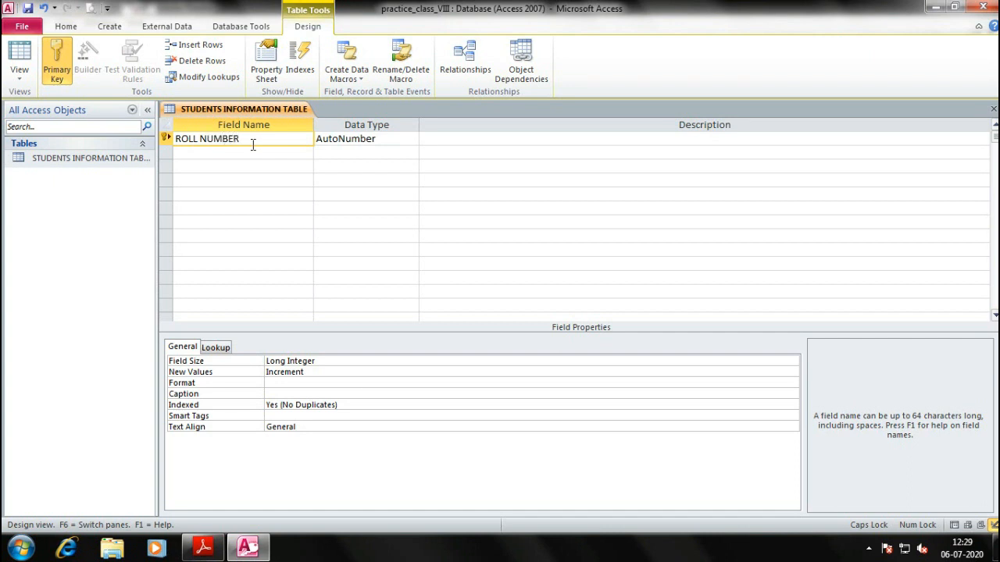
Set the ROLL NUMBER field's data type to Number
{"action": "key", "text": "Tab"}
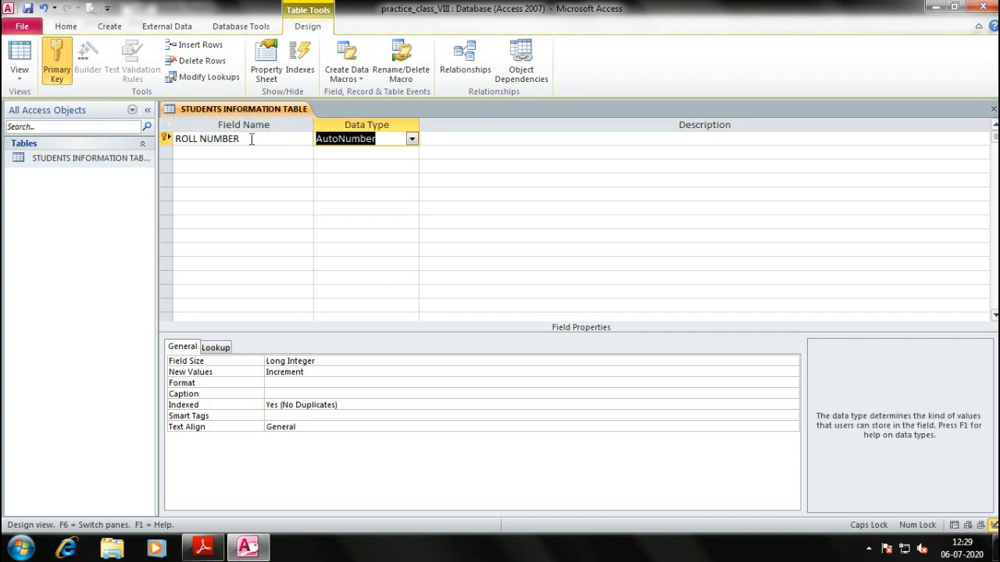
{"action": "left_click", "coordinate": [411, 139]}
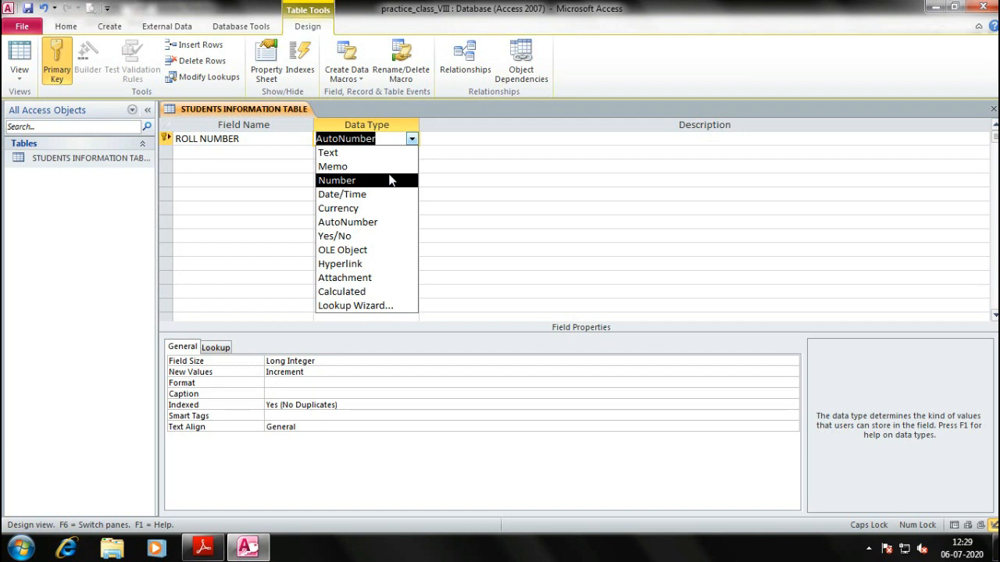
{"action": "left_click", "coordinate": [361, 180]}
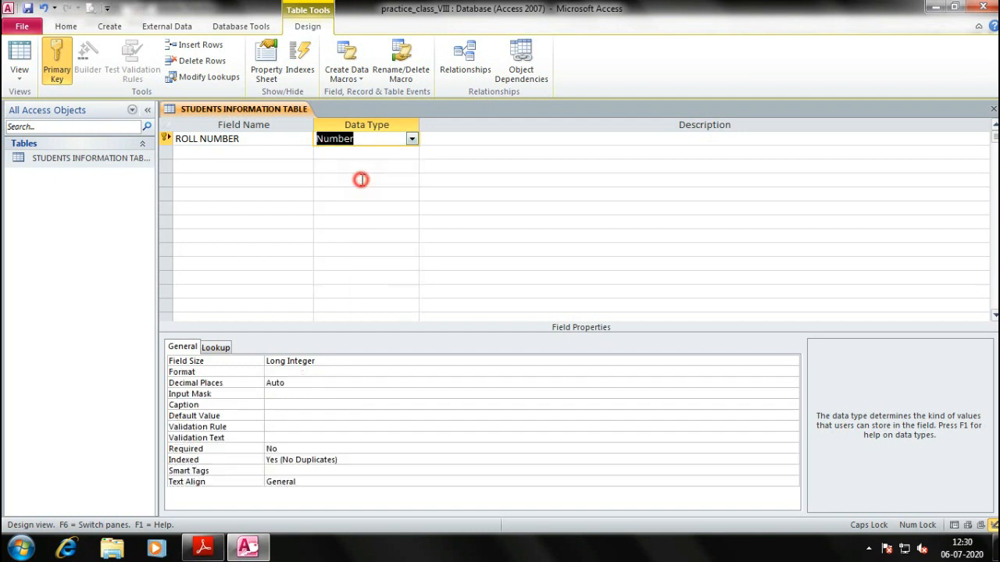
{"action": "left_click", "coordinate": [411, 139]}
{"action": "left_click", "coordinate": [411, 138]}
{"action": "left_click", "coordinate": [219, 153]}
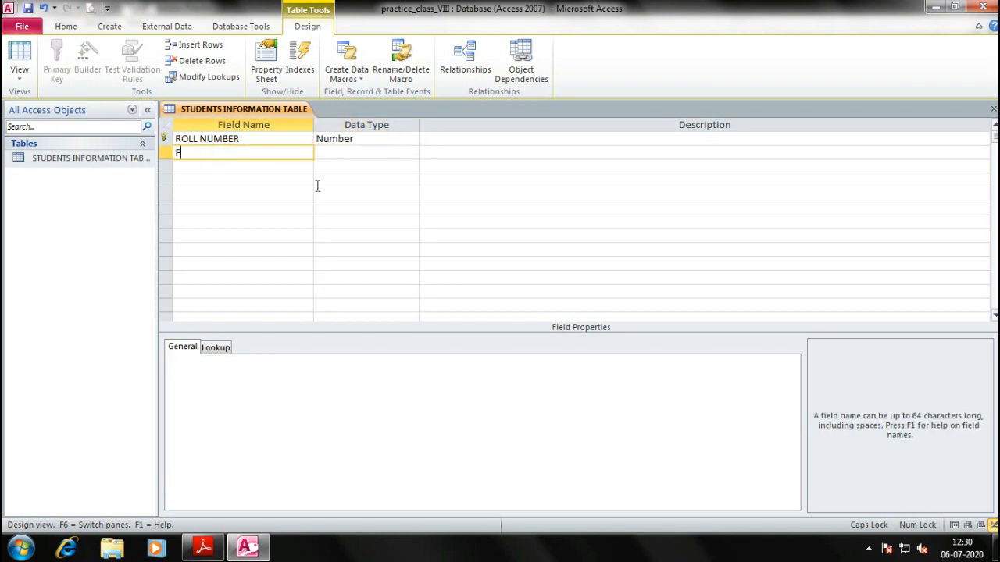
Name the second field STUDENT NAME and add FATHER'S NAME as a Text field
{"action": "type", "text": "STUDENT NAME"}
{"action": "key", "text": "Tab"}
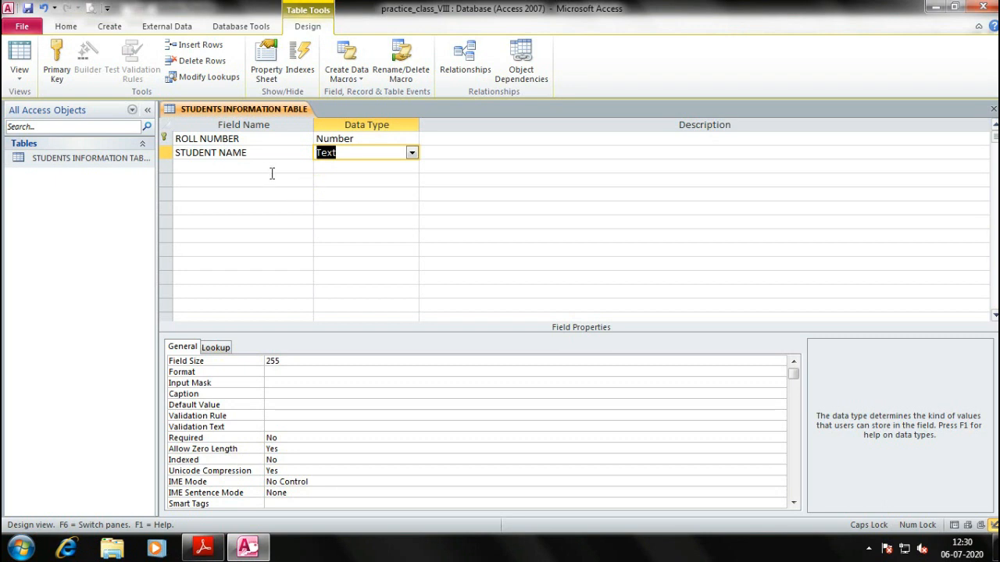
{"action": "left_click", "coordinate": [258, 167]}
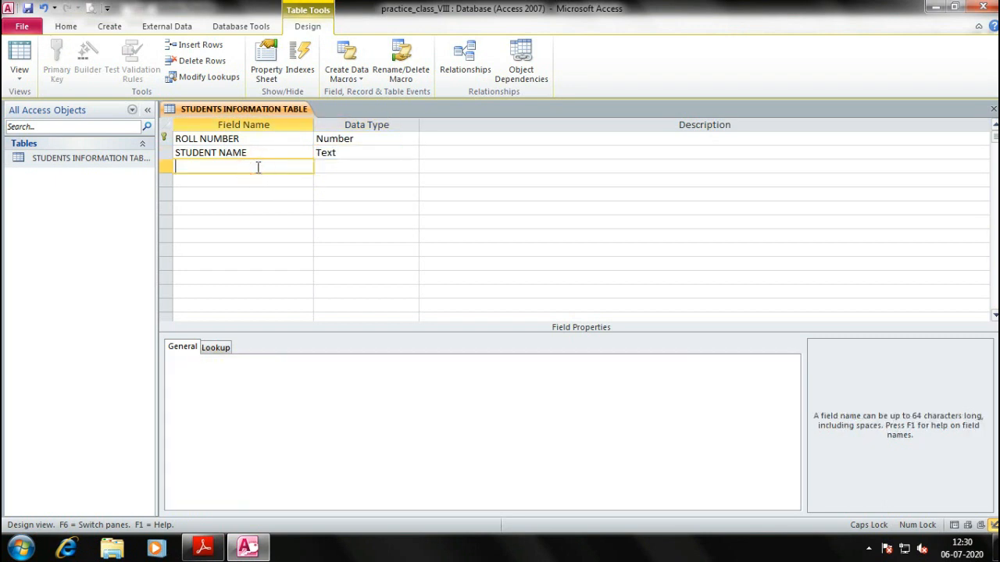
{"action": "type", "text": "FATHER'S NAME"}
{"action": "left_click", "coordinate": [349, 167]}
{"action": "left_click", "coordinate": [411, 167]}
{"action": "left_click", "coordinate": [334, 180]}
{"action": "left_click", "coordinate": [250, 182]}
Add ADDRESS as a Text field and enter TEL NO as the next field name
{"action": "key", "text": "alt+Tab"}
{"action": "key", "text": "alt+Tab"}
{"action": "type", "text": "ADDRESS"}
{"action": "key", "text": "Tab"}
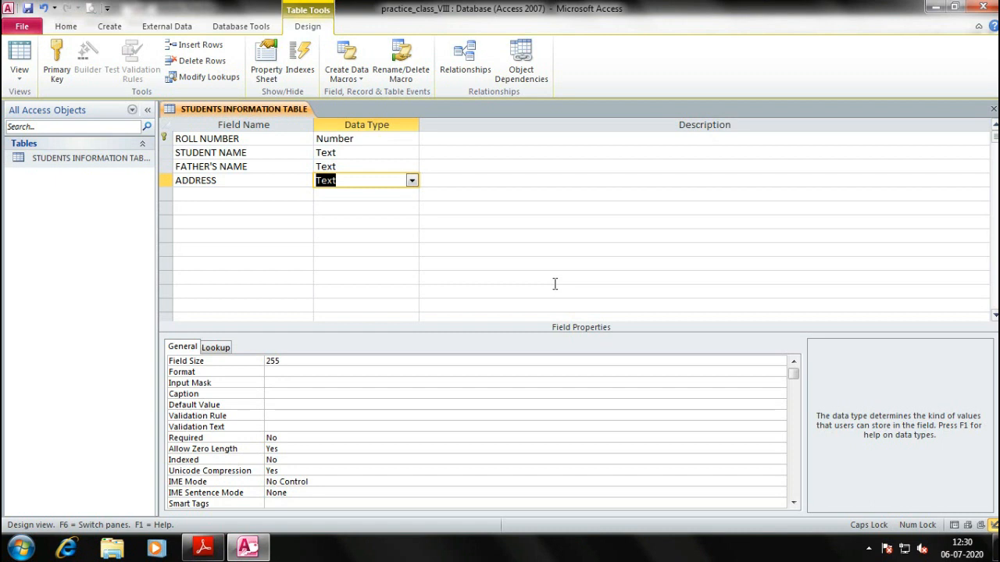
{"action": "left_click", "coordinate": [409, 182]}
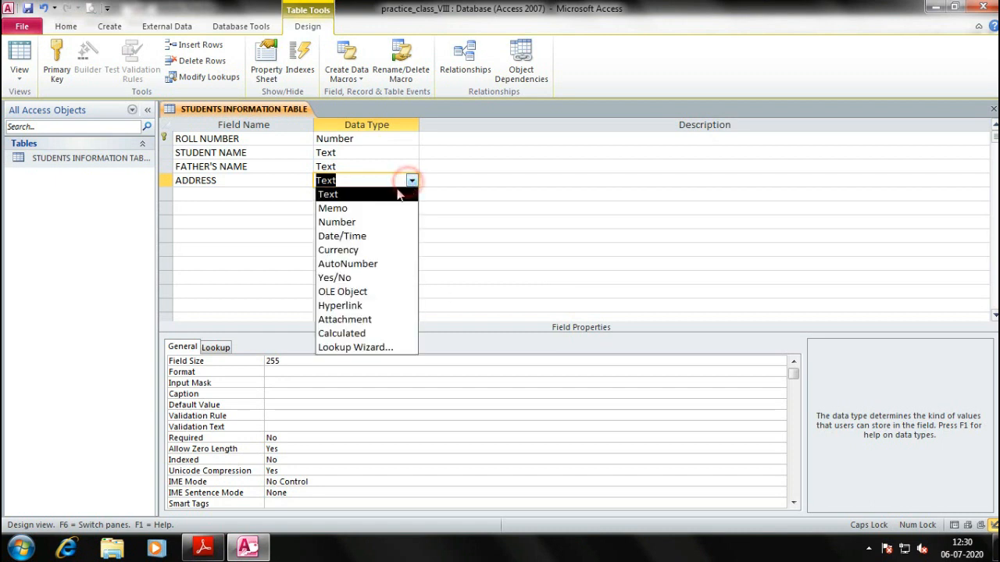
{"action": "left_click", "coordinate": [334, 195]}
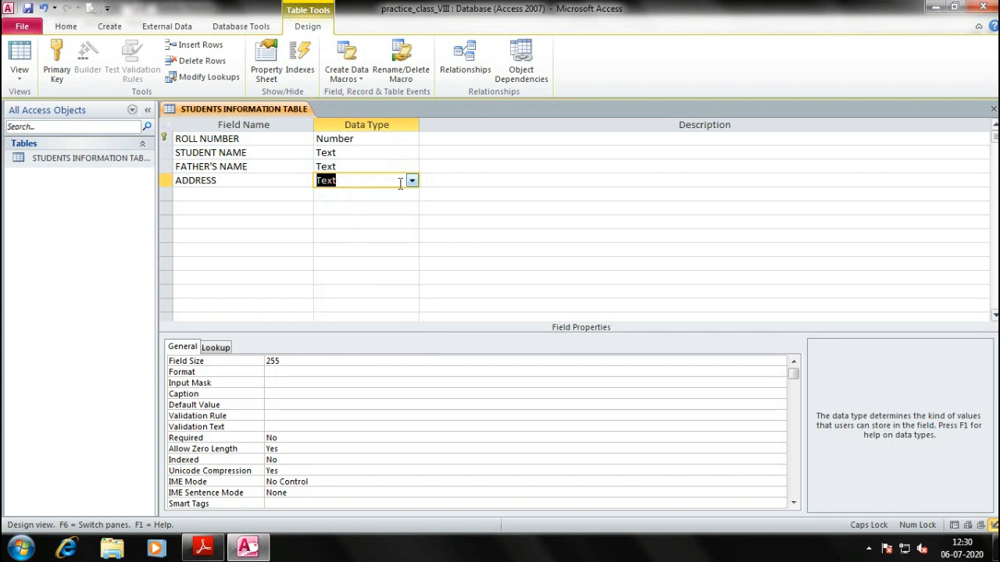
{"action": "left_click", "coordinate": [225, 194]}
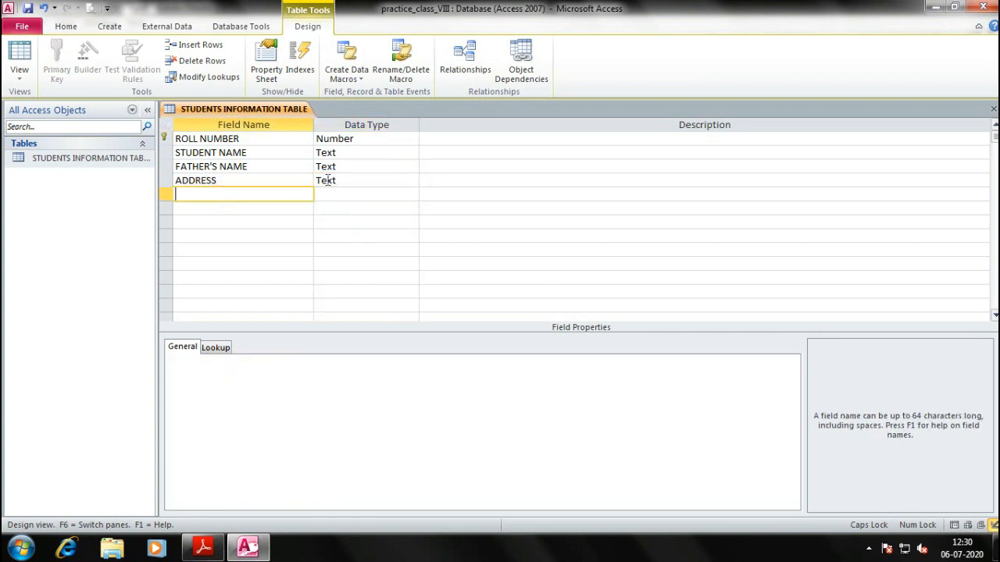
{"action": "left_click", "coordinate": [221, 195]}
{"action": "key", "text": "alt+Tab"}
{"action": "key", "text": "alt+Tab"}
{"action": "type", "text": "TEL NO"}
{"action": "key", "text": "alt+Tab"}
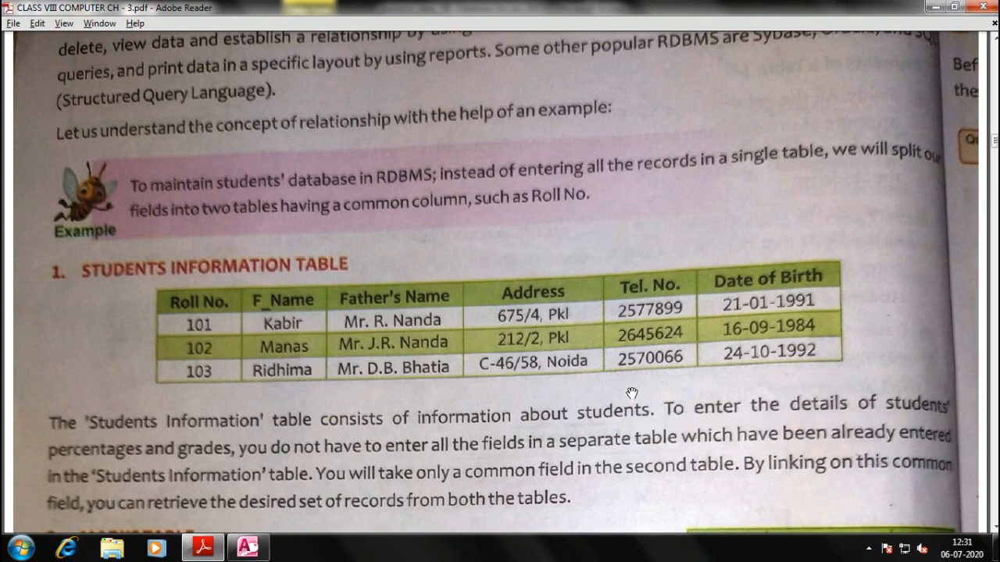
Rename the TEL NO field to TELEPHONE NUMBER with the Number data type
{"action": "key", "text": "alt+Tab"}
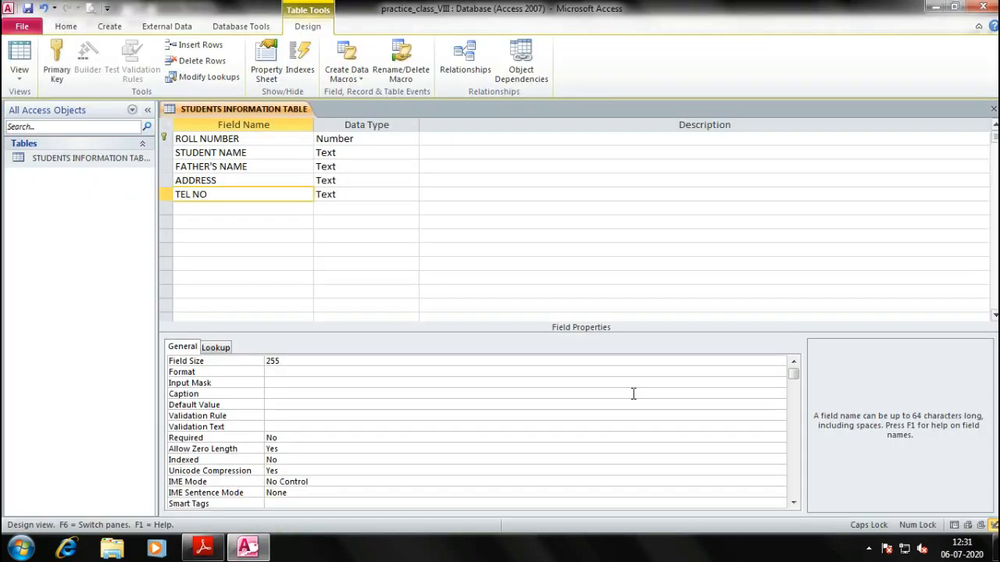
{"action": "key", "text": "BackSpace"}
{"action": "key", "text": "BackSpace"}
{"action": "key", "text": "BackSpace"}
{"action": "key", "text": "BackSpace"}
{"action": "key", "text": "BackSpace"}
{"action": "key", "text": "BackSpace"}
{"action": "type", "text": "MOBILE"}
{"action": "key", "text": "BackSpace"}
{"action": "key", "text": "BackSpace"}
{"action": "key", "text": "BackSpace"}
{"action": "key", "text": "BackSpace"}
{"action": "key", "text": "BackSpace"}
{"action": "key", "text": "BackSpace"}
{"action": "type", "text": "TELEPHONE NUMBER"}
{"action": "key", "text": "Tab"}
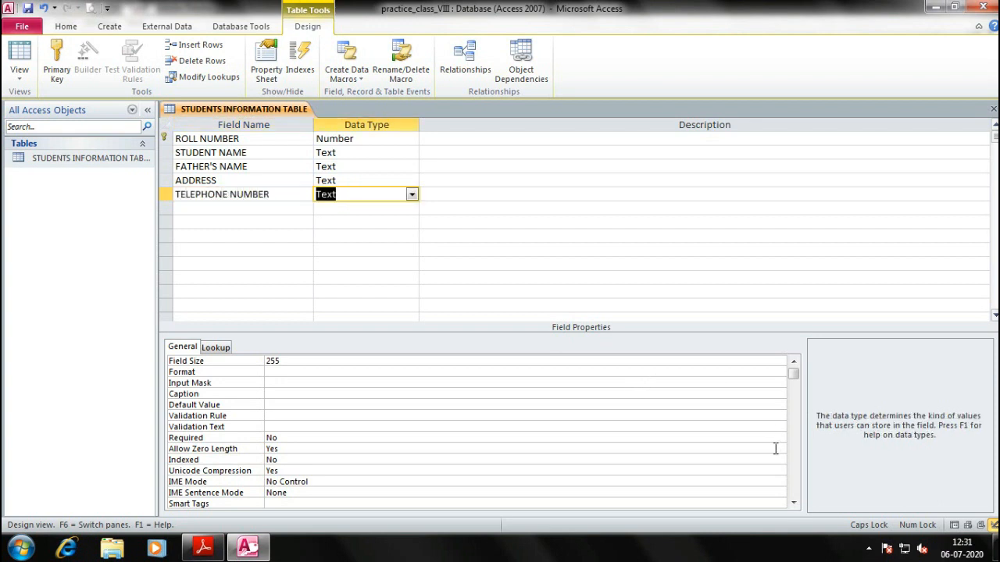
{"action": "left_click", "coordinate": [411, 194]}
{"action": "left_click", "coordinate": [358, 231]}
Add a DATE_OF_BIRTH field with the Date/Time data type
{"action": "left_click", "coordinate": [235, 207]}
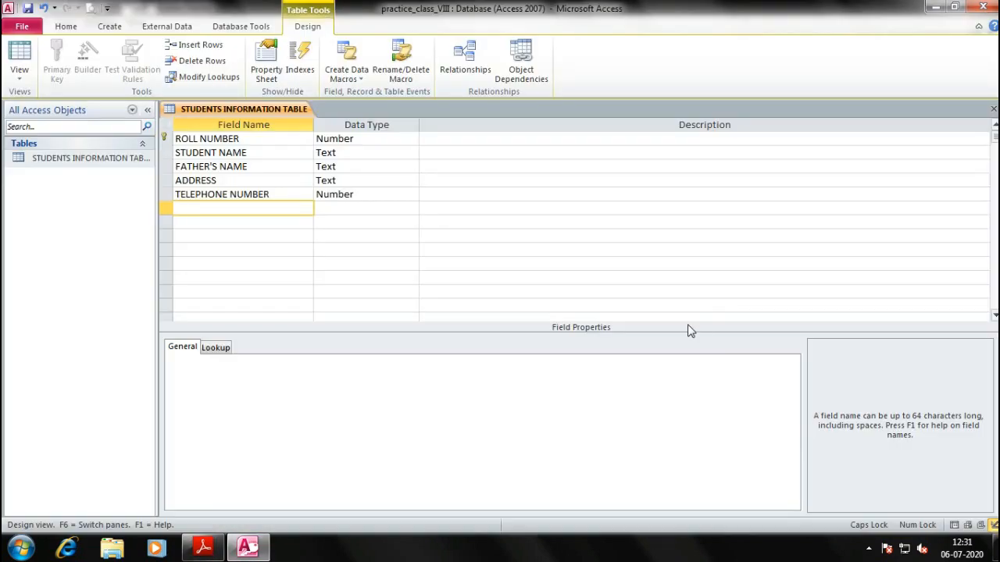
{"action": "type", "text": "DATE OF"}
{"action": "key", "text": "BackSpace"}
{"action": "key", "text": "BackSpace"}
{"action": "key", "text": "BackSpace"}
{"action": "type", "text": "_OF_BIRTH"}
{"action": "key", "text": "Tab"}
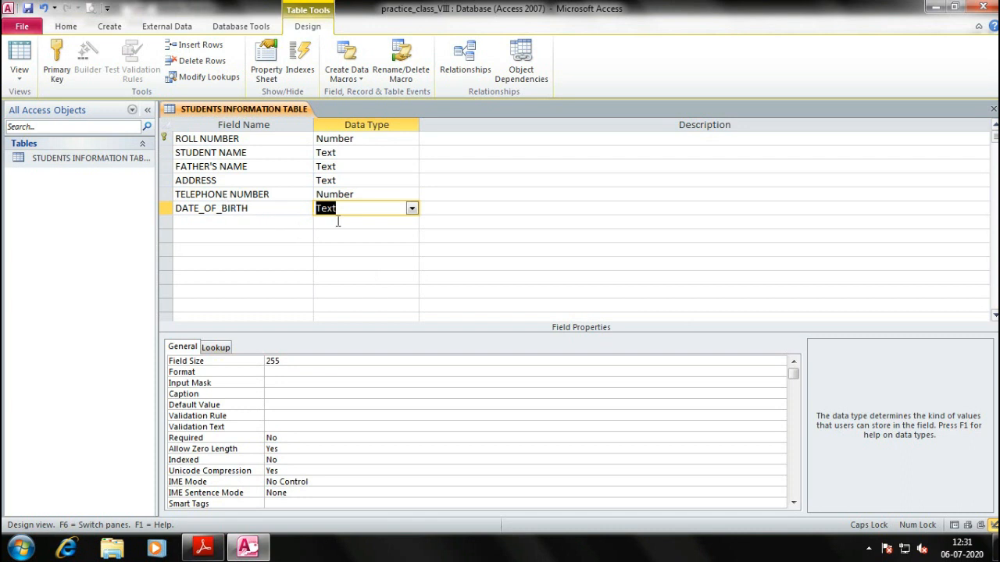
{"action": "left_click", "coordinate": [411, 208]}
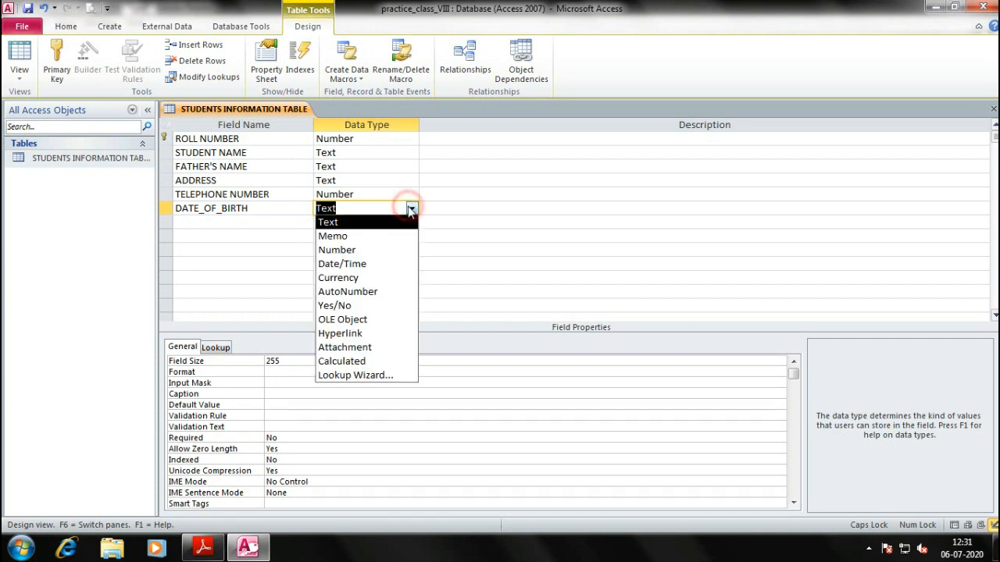
{"action": "left_click", "coordinate": [342, 264]}
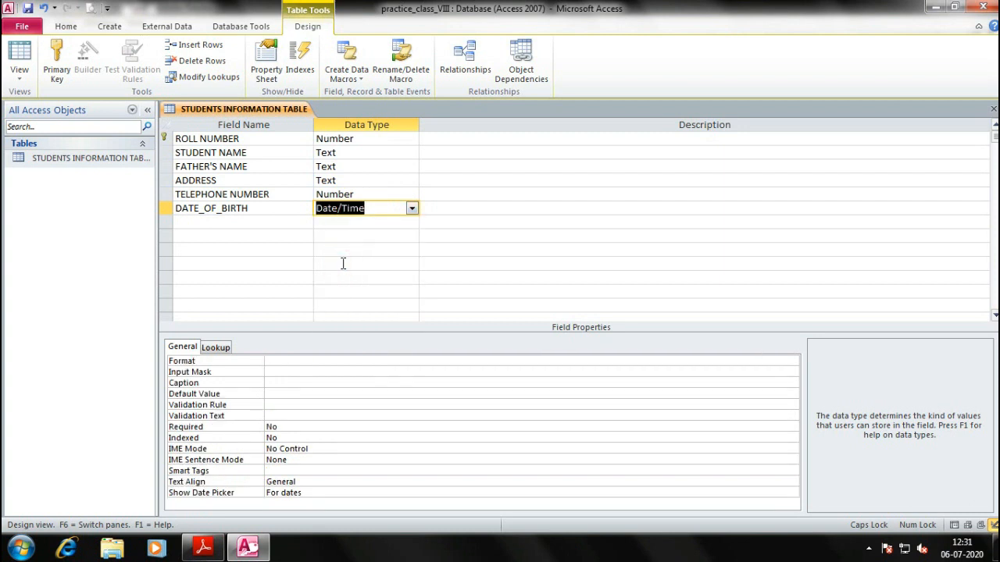
{"action": "left_click", "coordinate": [391, 209]}
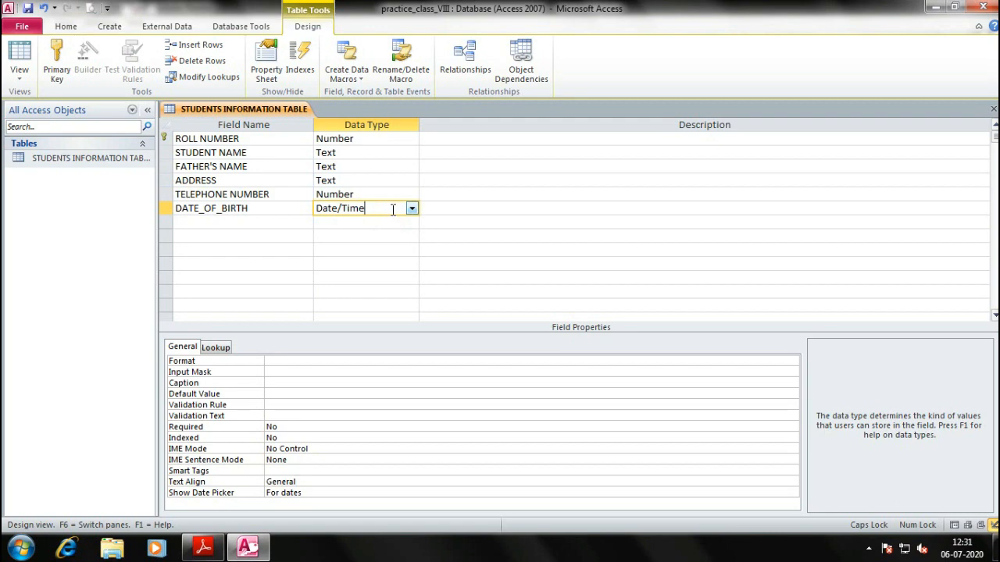
{"action": "key", "text": "alt+Tab"}
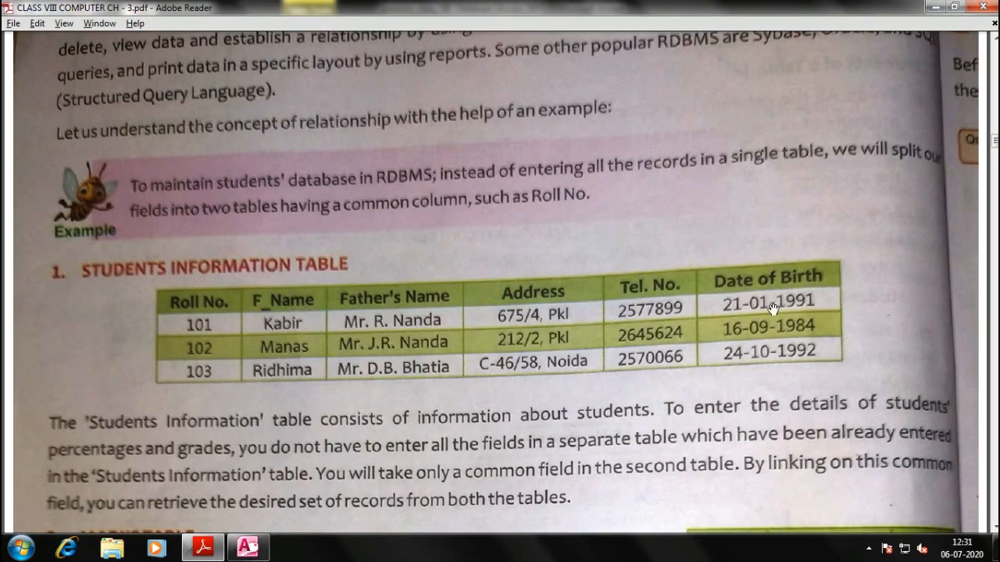
{"action": "key", "text": "alt+Tab"}
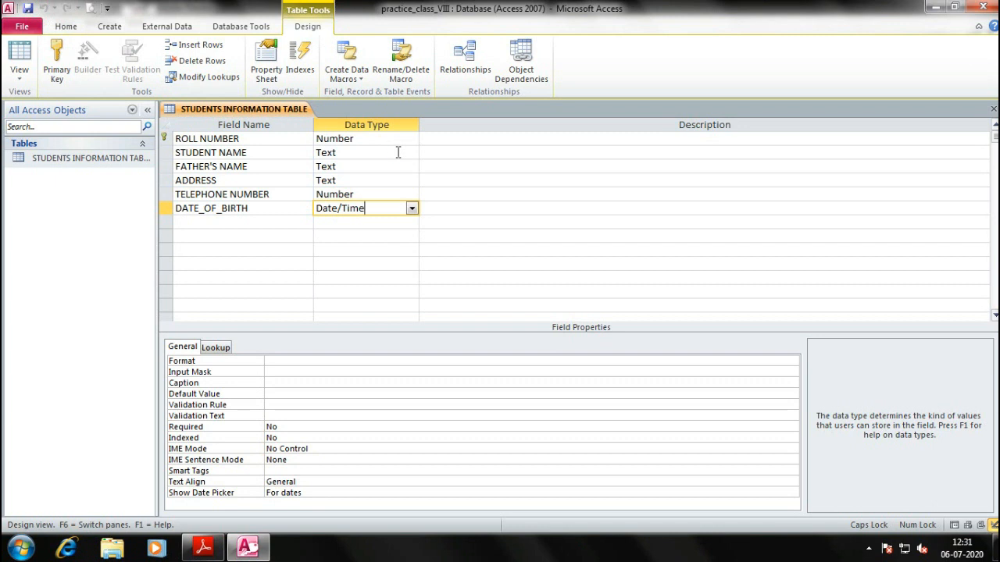
Open the students information table in Datasheet View and enter roll number 101
{"action": "left_click", "coordinate": [51, 160]}
{"action": "right_click", "coordinate": [51, 161]}
{"action": "left_click", "coordinate": [63, 165]}
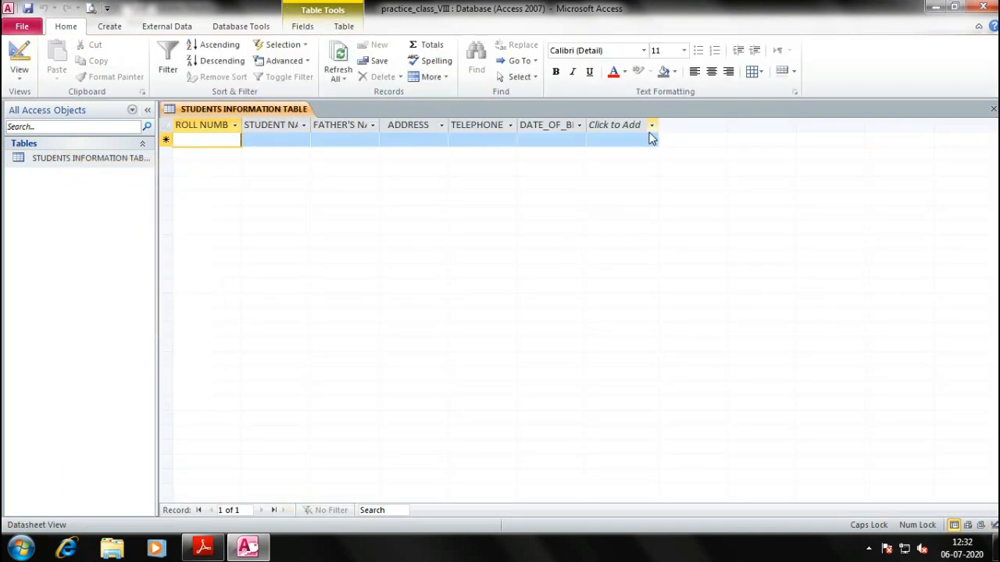
{"action": "left_click", "coordinate": [201, 138]}
{"action": "key", "text": "alt+Tab"}
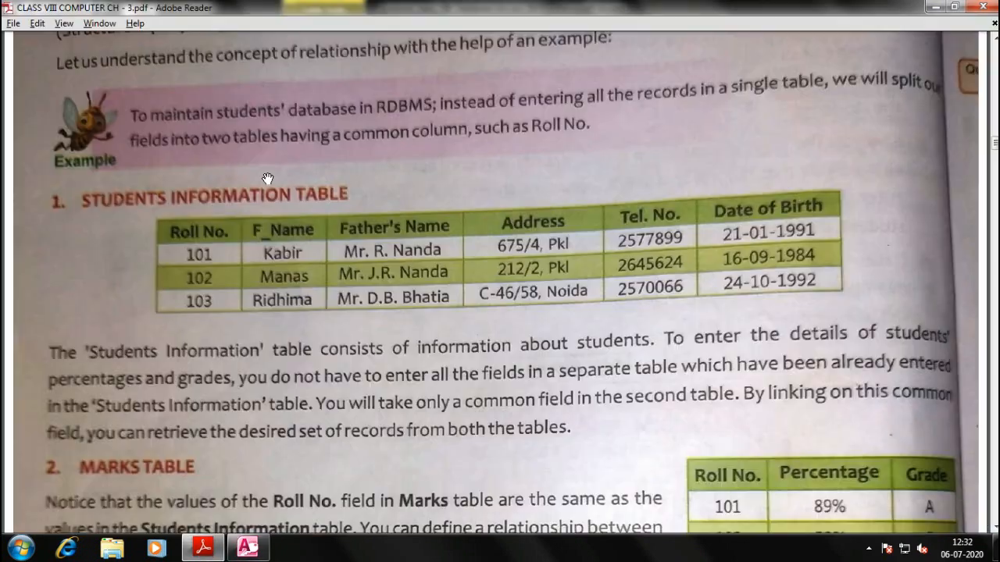
{"action": "key", "text": "alt+Tab"}
{"action": "type", "text": "01"}
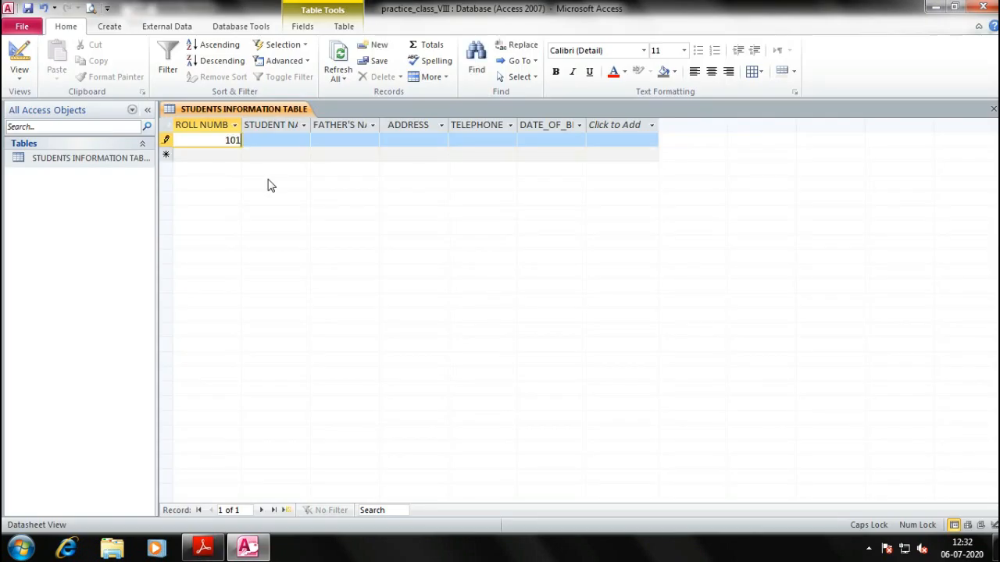
{"action": "key", "text": "Tab"}
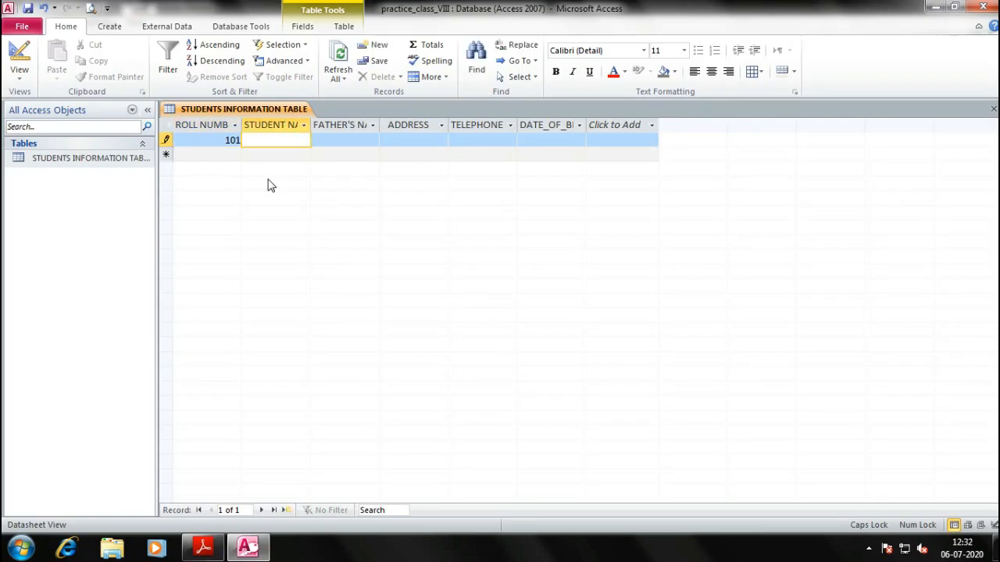
Fill in record 101's student name, father's name, address and telephone number
{"action": "type", "text": "KABIR"}
{"action": "key", "text": "Tab"}
{"action": "key", "text": "alt+Tab"}
{"action": "key", "text": "alt+Tab"}
{"action": "type", "text": "MR"}
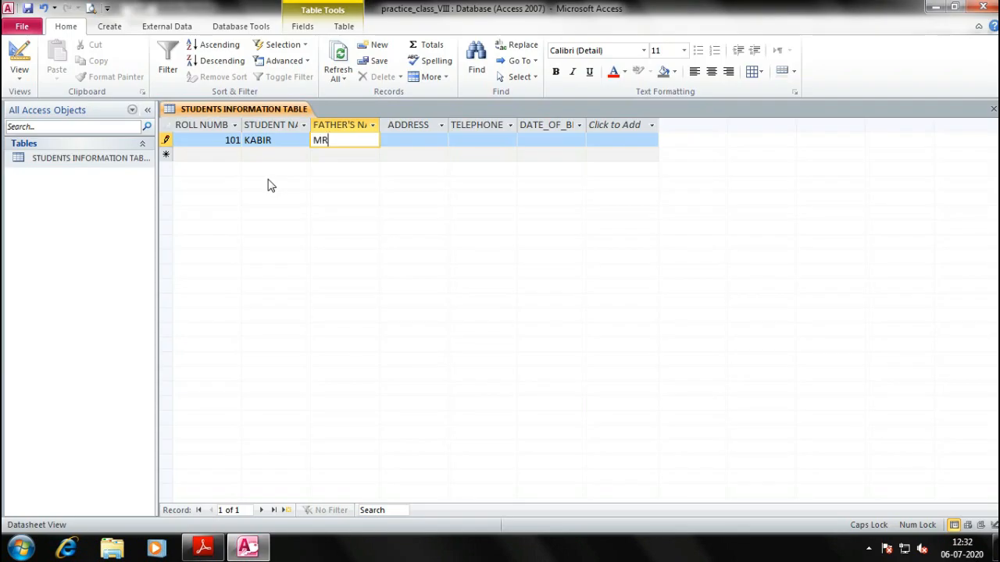
{"action": "type", "text": ". NANDA"}
{"action": "key", "text": "Tab"}
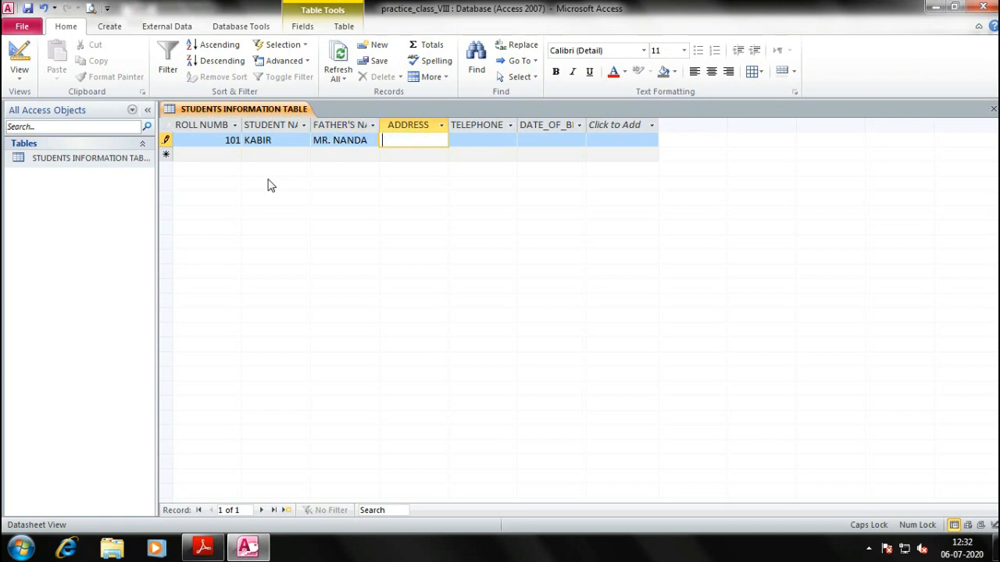
{"action": "key", "text": "Tab"}
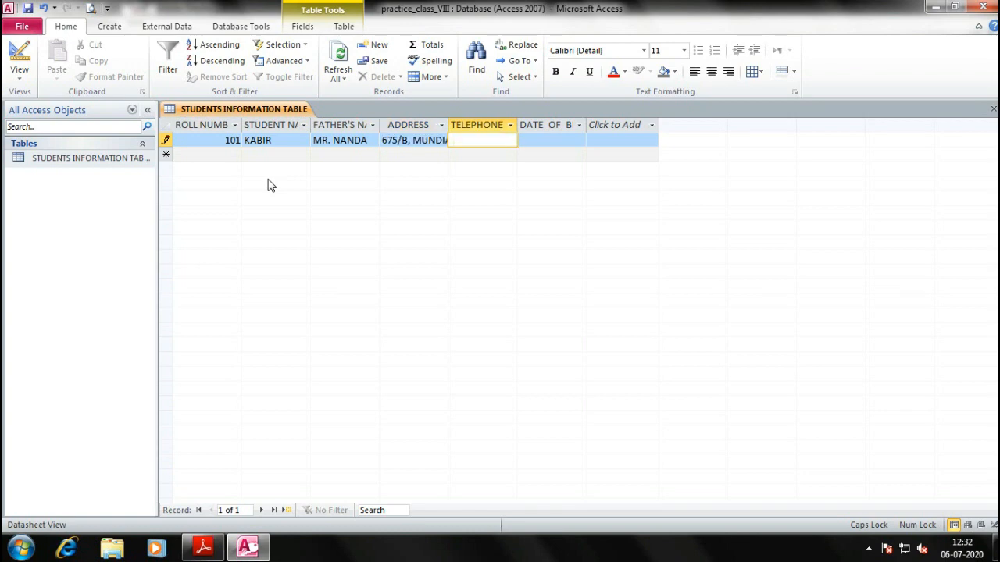
{"action": "type", "text": "161240474"}
{"action": "key", "text": "Tab"}
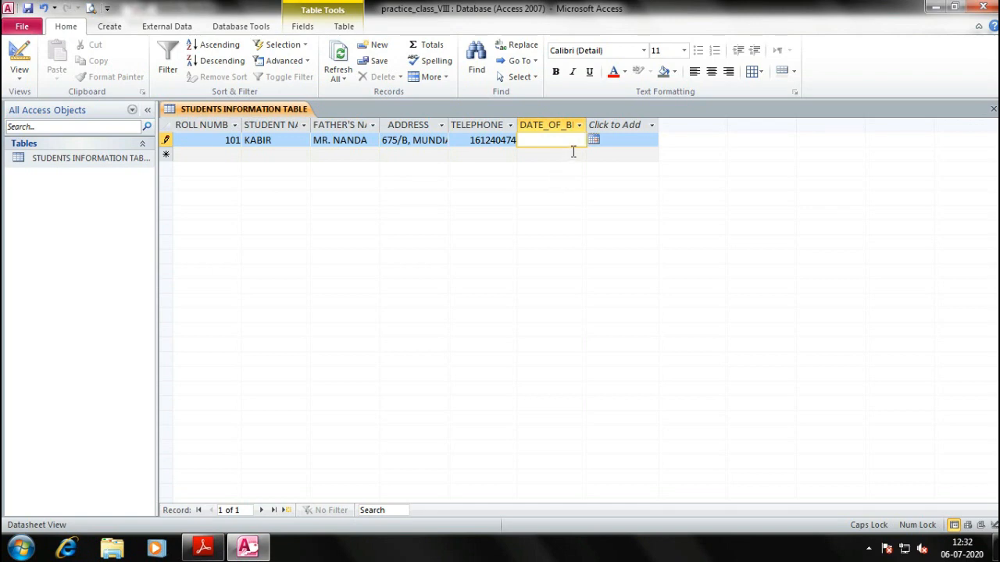
Pick 6 October 2016 from the date picker as record 101's DATE_OF_BIRTH
{"action": "left_click", "coordinate": [596, 142]}
{"action": "left_click", "coordinate": [477, 155]}
{"action": "left_click", "coordinate": [478, 155]}
{"action": "left_click", "coordinate": [477, 155]}
{"action": "left_click", "coordinate": [476, 155]}
{"action": "left_click", "coordinate": [476, 155]}
{"action": "left_click", "coordinate": [475, 156]}
{"action": "left_click", "coordinate": [474, 156]}
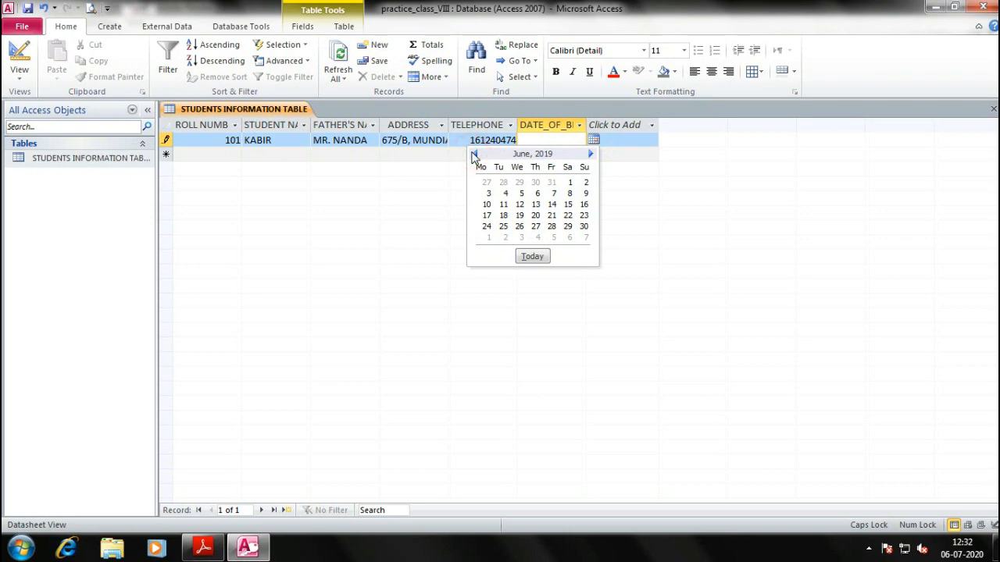
{"action": "left_click", "coordinate": [547, 155]}
{"action": "left_click", "coordinate": [549, 155]}
{"action": "left_click", "coordinate": [476, 155]}
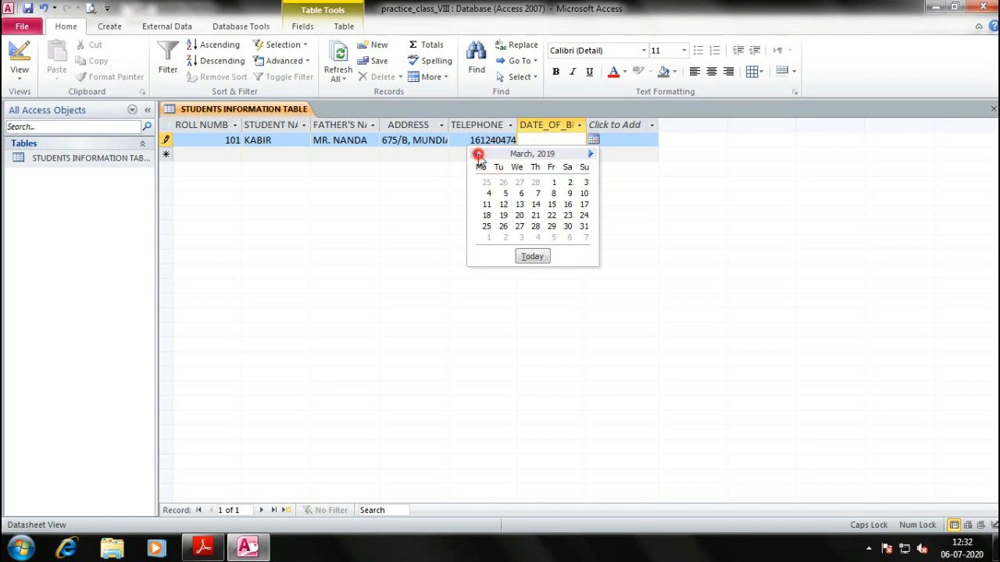
{"action": "left_click", "coordinate": [478, 154]}
{"action": "left_click", "coordinate": [477, 155]}
{"action": "left_click", "coordinate": [477, 155]}
{"action": "left_click", "coordinate": [477, 155]}
{"action": "left_click", "coordinate": [477, 154]}
{"action": "left_click", "coordinate": [477, 155]}
{"action": "left_click", "coordinate": [477, 155]}
{"action": "left_click", "coordinate": [477, 154]}
{"action": "left_click", "coordinate": [477, 154]}
{"action": "left_click", "coordinate": [477, 155]}
{"action": "left_click", "coordinate": [477, 155]}
{"action": "left_click", "coordinate": [477, 155]}
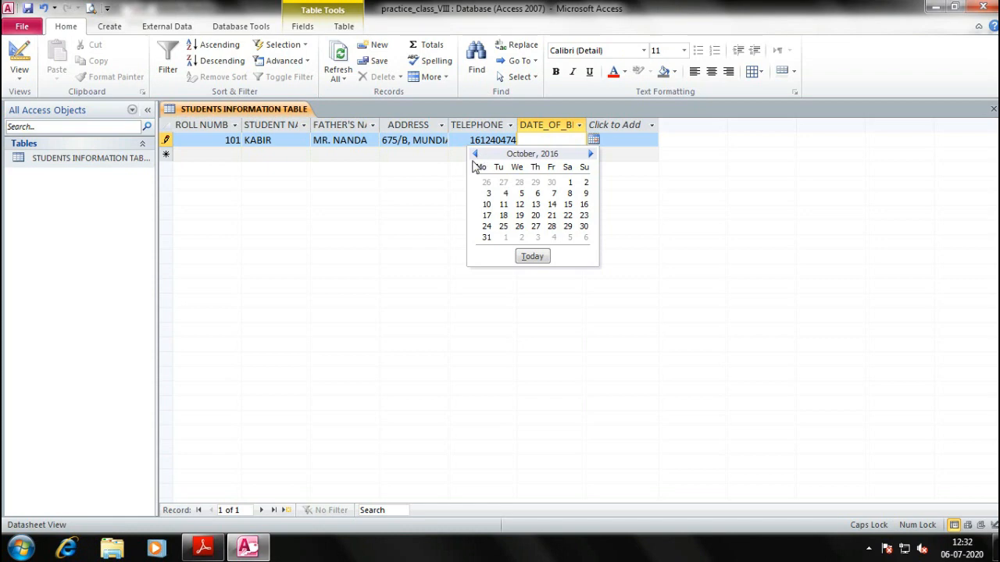
{"action": "left_click", "coordinate": [537, 193]}
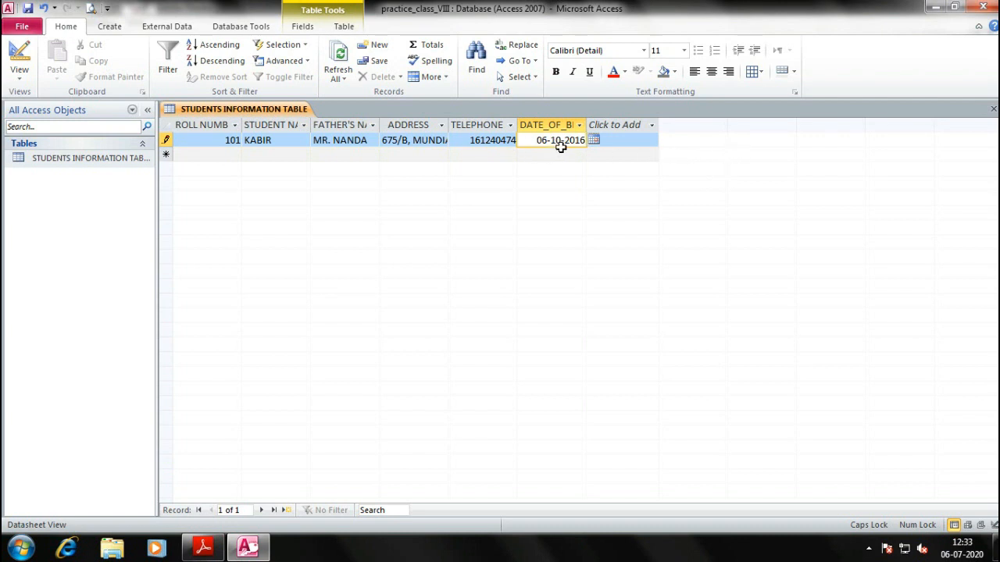
Replace record 101's birth date with 24-10-1989 and save the record
{"action": "key", "text": "BackSpace"}
{"action": "key", "text": "BackSpace"}
{"action": "key", "text": "BackSpace"}
{"action": "key", "text": "BackSpace"}
{"action": "key", "text": "BackSpace"}
{"action": "key", "text": "BackSpace"}
{"action": "key", "text": "BackSpace"}
{"action": "key", "text": "BackSpace"}
{"action": "key", "text": "BackSpace"}
{"action": "key", "text": "BackSpace"}
{"action": "type", "text": "24-10-1989"}
{"action": "key", "text": "Return"}
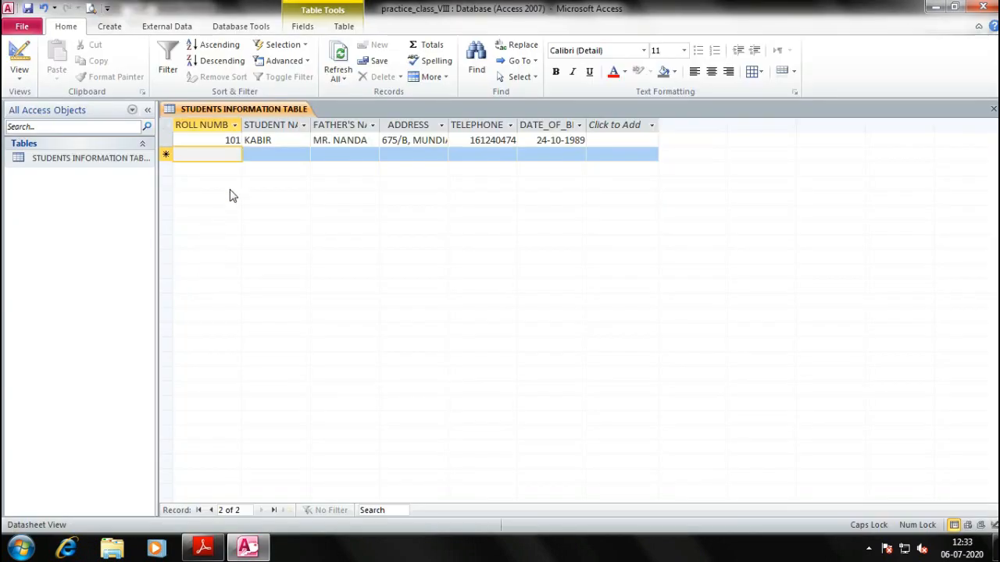
Start record 102 with roll number 102, the student's name and father's name
{"action": "type", "text": "102"}
{"action": "key", "text": "Return"}
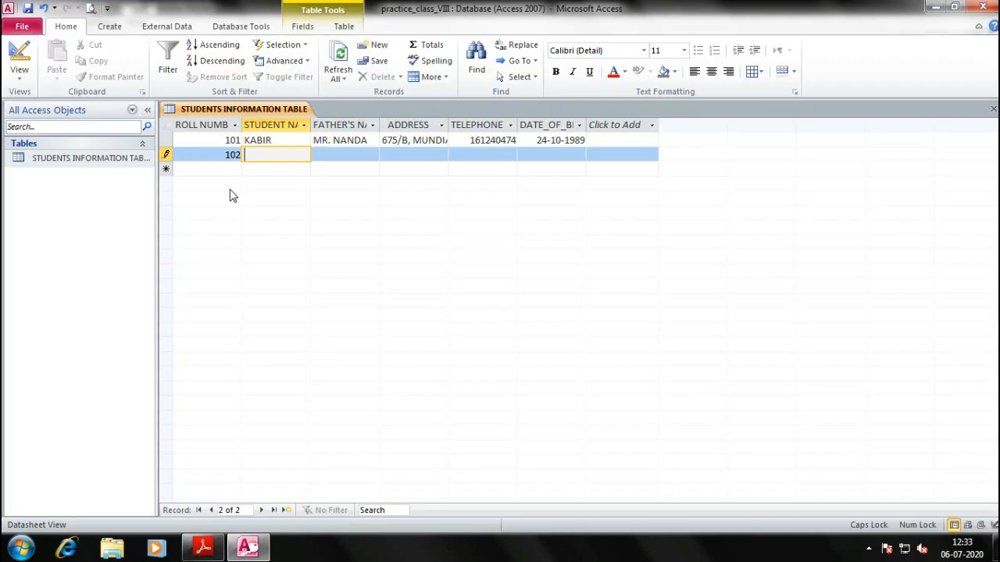
{"action": "type", "text": "MANAS"}
{"action": "key", "text": "Return"}
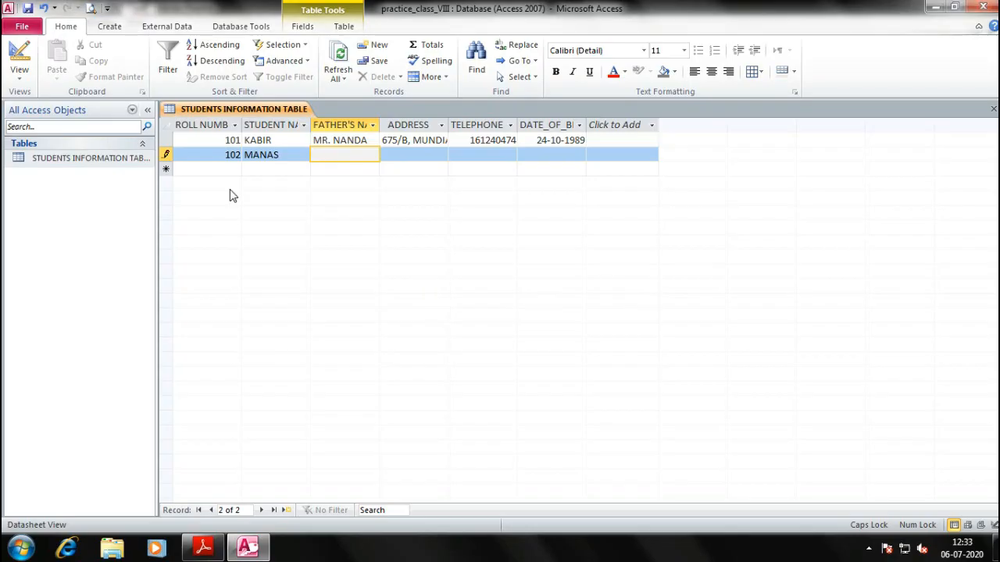
{"action": "key", "text": "Return"}
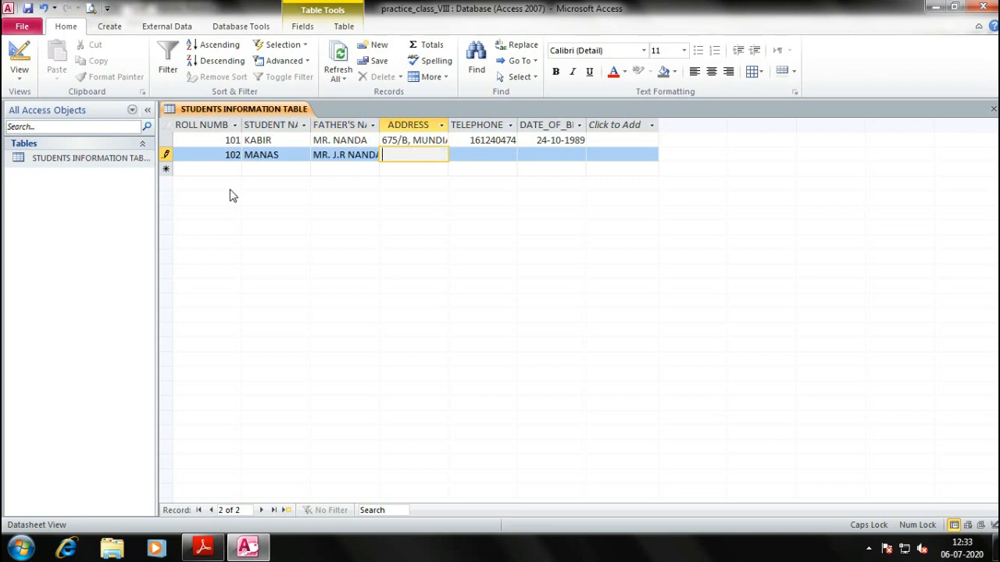
Copy record 101's address and telephone into record 102, changing the phone's last digit to 5
{"action": "key", "text": "Up"}
{"action": "key", "text": "ctrl+c"}
{"action": "key", "text": "Down"}
{"action": "key", "text": "ctrl+v"}
{"action": "key", "text": "Return"}
{"action": "key", "text": "Up"}
{"action": "key", "text": "ctrl+c"}
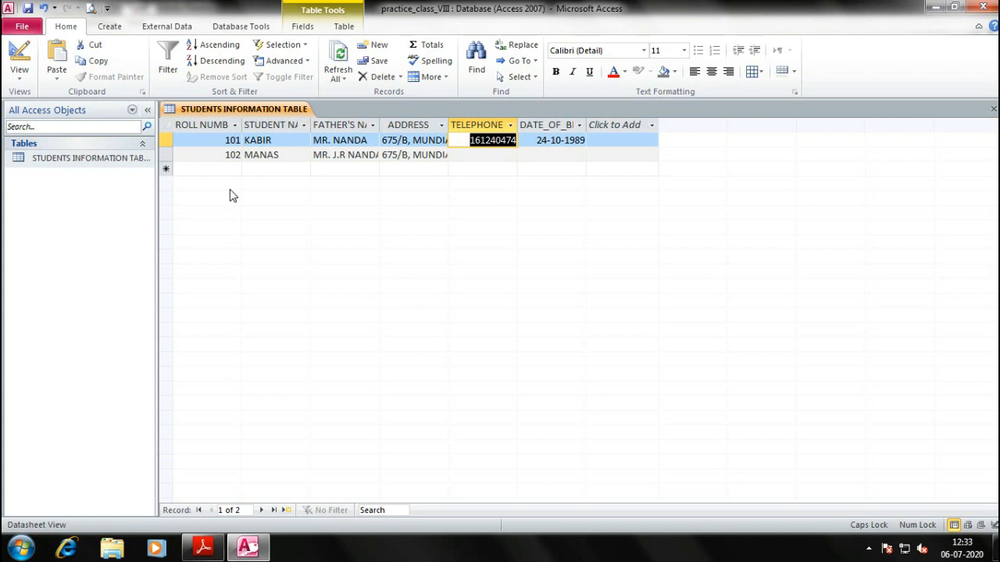
{"action": "key", "text": "Down"}
{"action": "key", "text": "ctrl+v"}
{"action": "key", "text": "BackSpace"}
{"action": "type", "text": "5"}
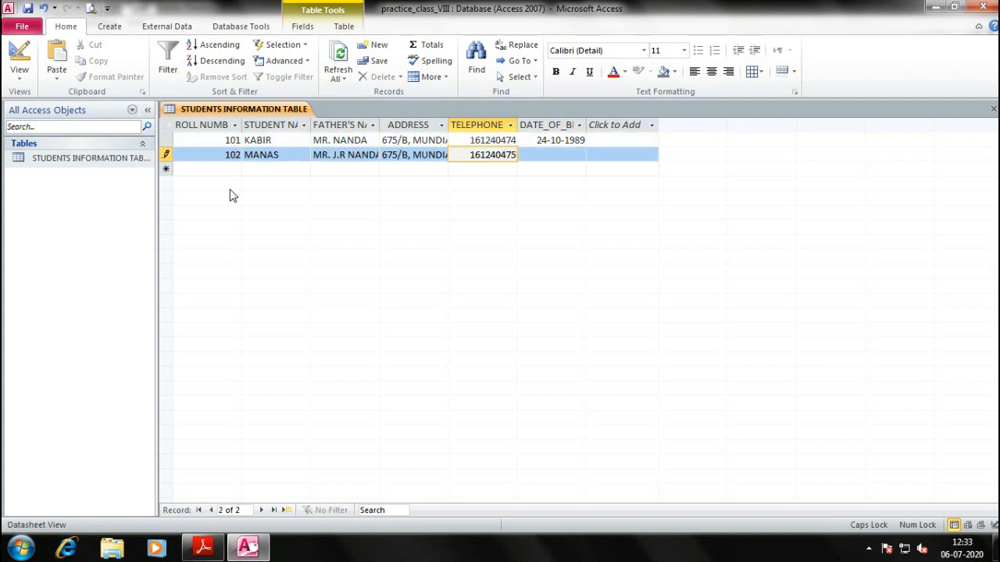
{"action": "key", "text": "Return"}
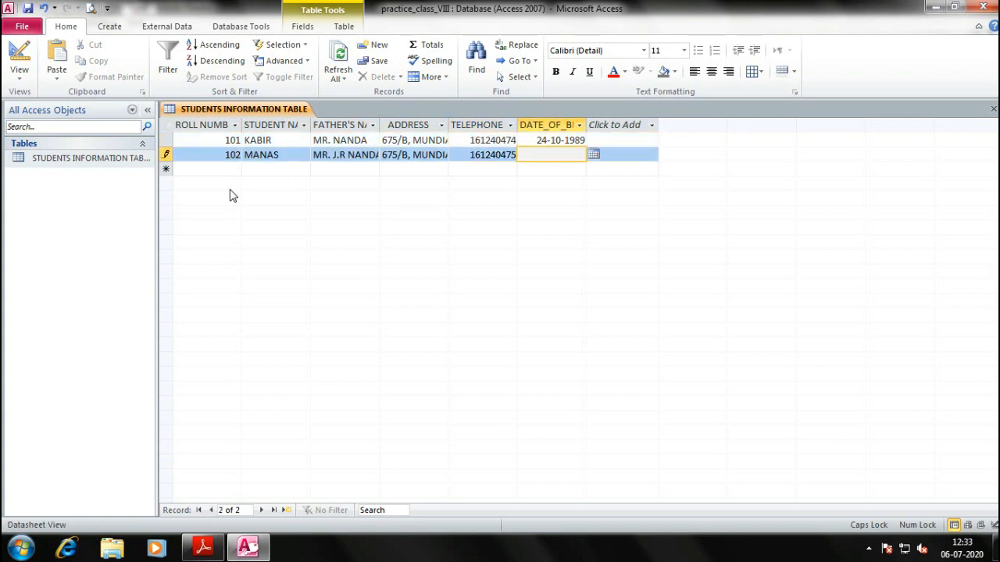
Give record 102 birth date 16-09-1984 and start record 103 with roll number 103
{"action": "type", "text": "16-09"}
{"action": "type", "text": "-19"}
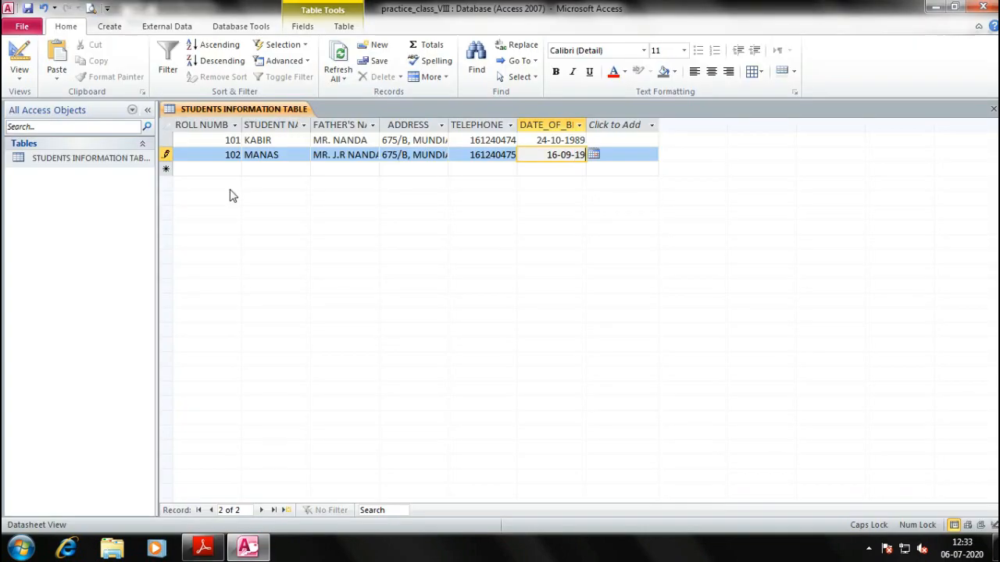
{"action": "type", "text": "84"}
{"action": "key", "text": "Return"}
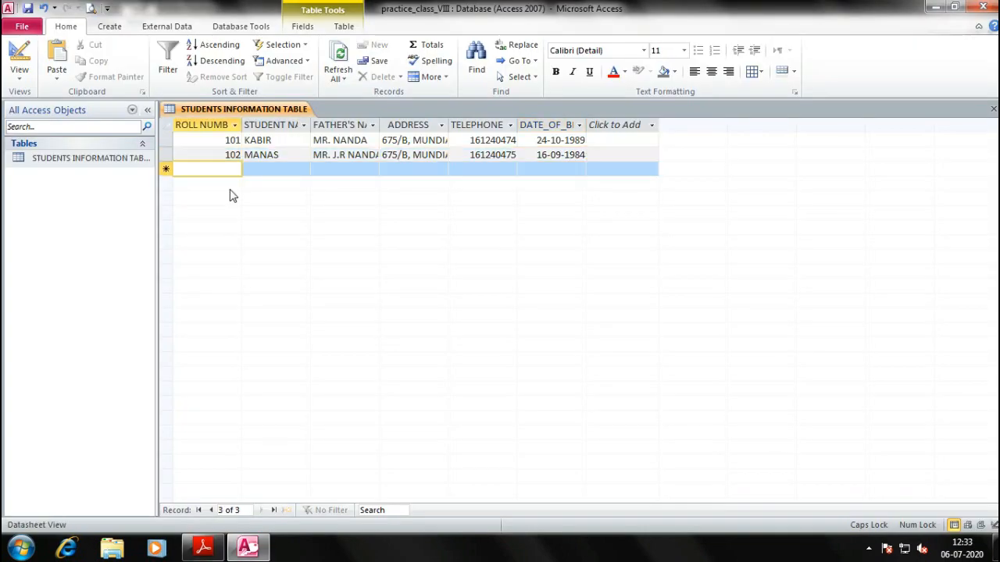
{"action": "type", "text": "103"}
{"action": "key", "text": "Return"}
Enter record 103's student name and father's name
{"action": "key", "text": "alt+Tab"}
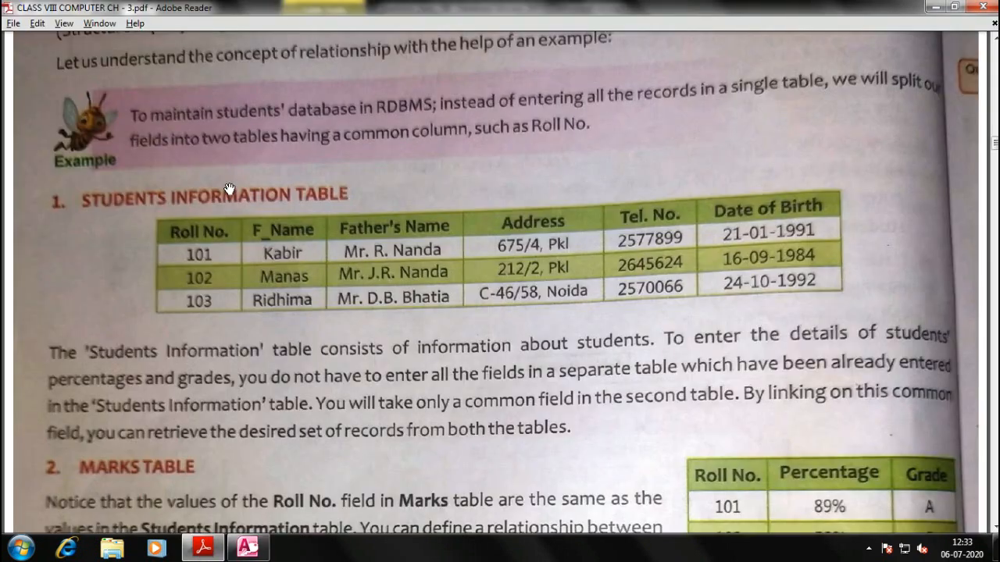
{"action": "key", "text": "alt+Tab"}
{"action": "type", "text": "RIDHI"}
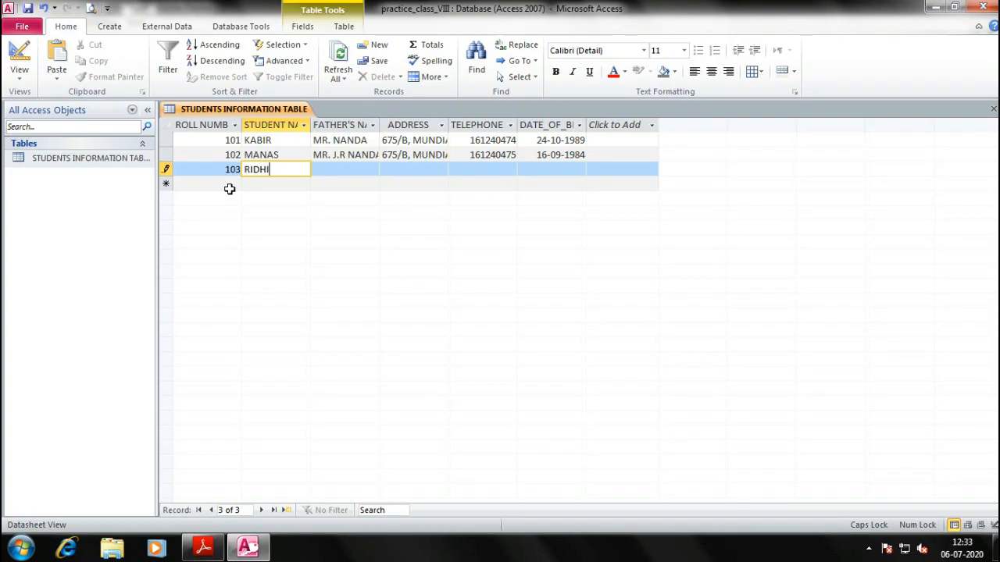
{"action": "type", "text": "MA"}
{"action": "key", "text": "Return"}
{"action": "key", "text": "Up"}
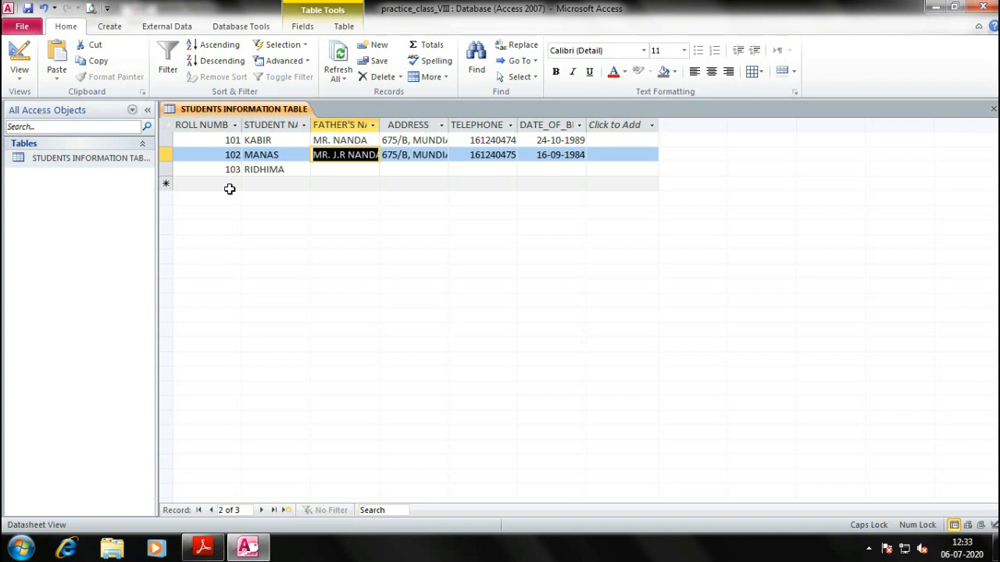
{"action": "key", "text": "Down"}
{"action": "key", "text": "Home"}
{"action": "type", "text": "MR."}
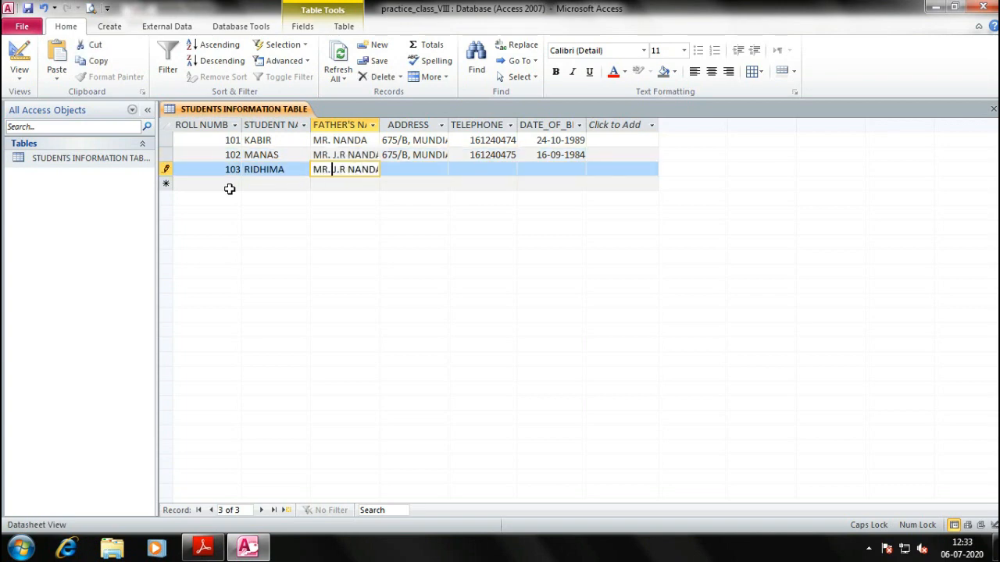
{"action": "key", "text": "BackSpace"}
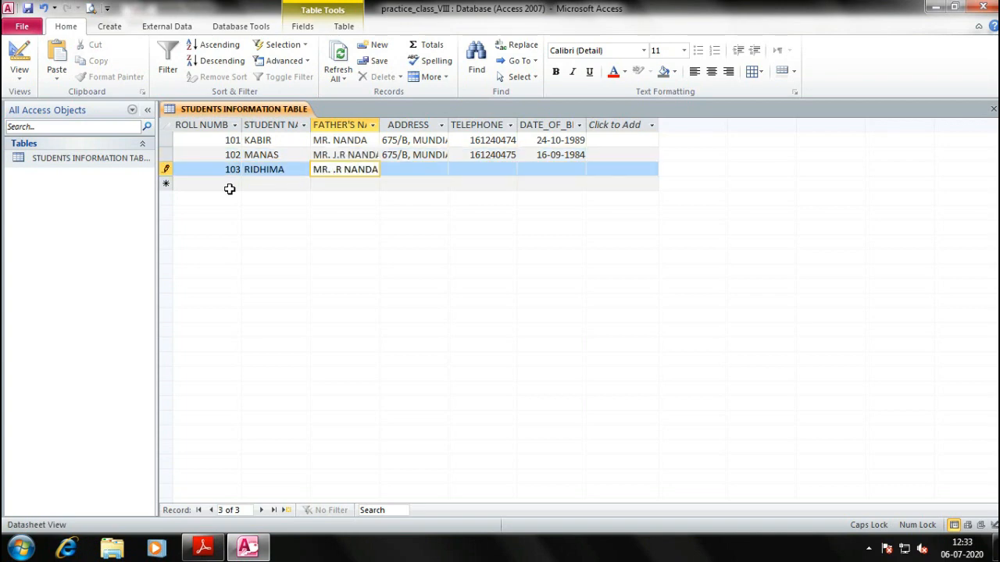
{"action": "type", "text": "M"}
{"action": "key", "text": "Return"}
Give record 103 the previous address with house number edited, plus a nine-digit telephone number
{"action": "key", "text": "Up"}
{"action": "key", "text": "ctrl+c"}
{"action": "key", "text": "Down"}
{"action": "key", "text": "ctrl+v"}
{"action": "key", "text": "Home"}
{"action": "key", "text": "Delete"}
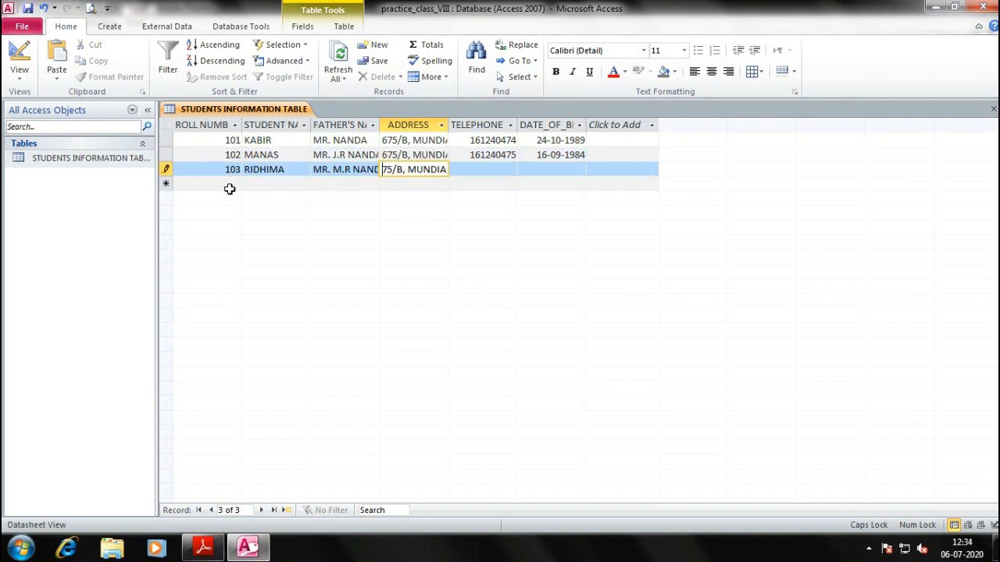
{"action": "type", "text": "7"}
{"action": "key", "text": "Return"}
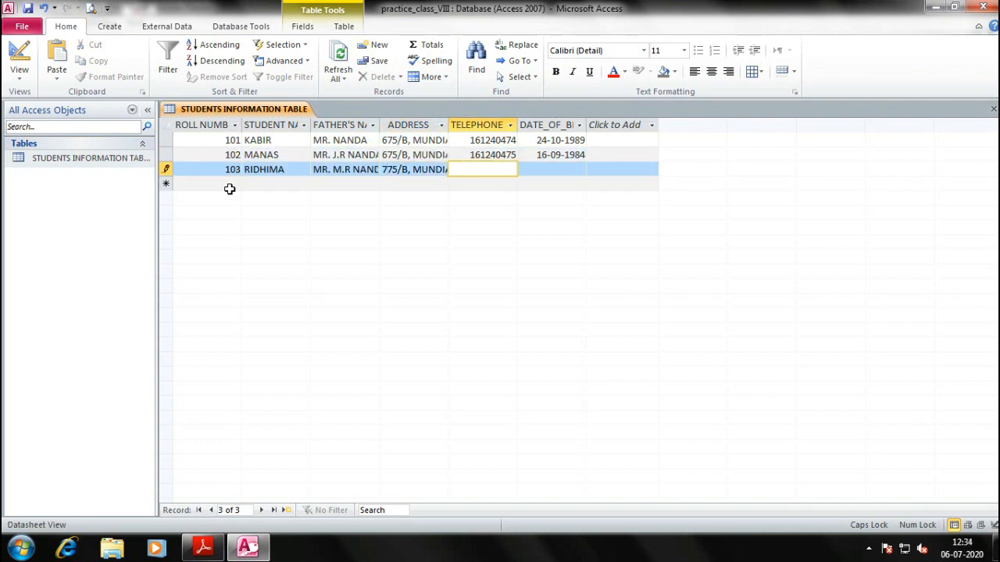
{"action": "key", "text": "Return"}
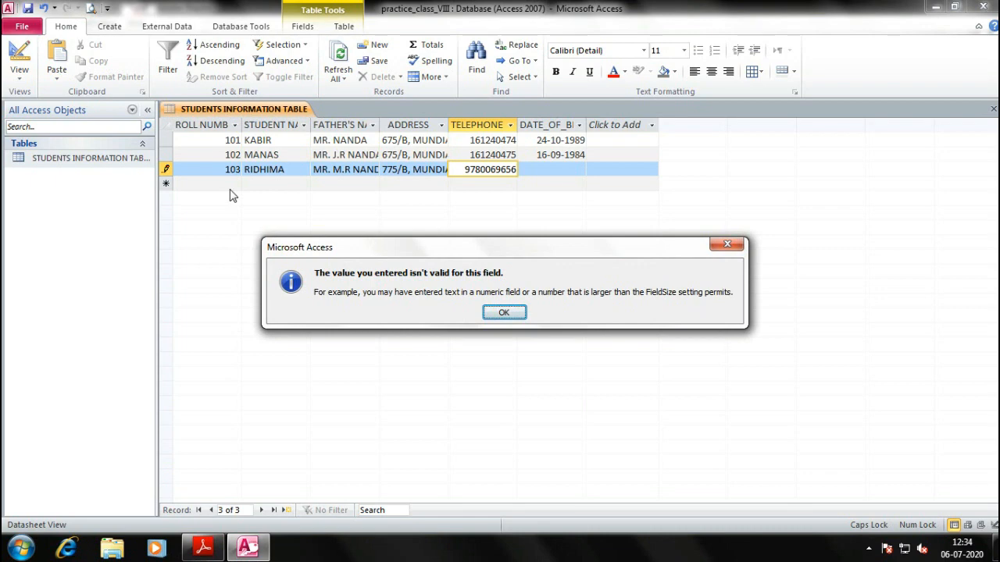
{"action": "key", "text": "Return"}
{"action": "key", "text": "BackSpace"}
{"action": "key", "text": "Tab"}
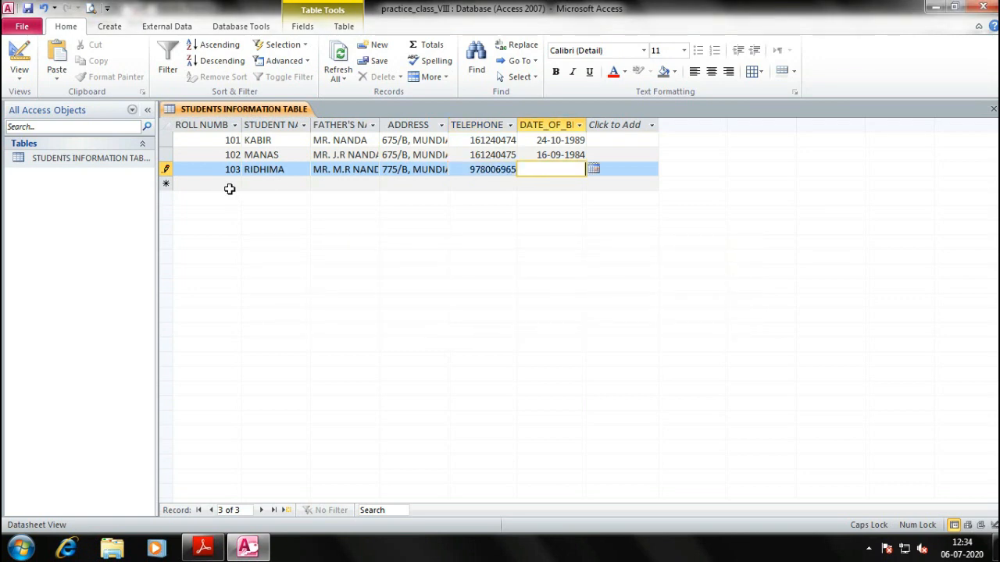
Copy record 102's birth date into record 103, edit it to 25-07-1984, and save
{"action": "key", "text": "Up"}
{"action": "key", "text": "ctrl+c"}
{"action": "key", "text": "Down"}
{"action": "key", "text": "ctrl+v"}
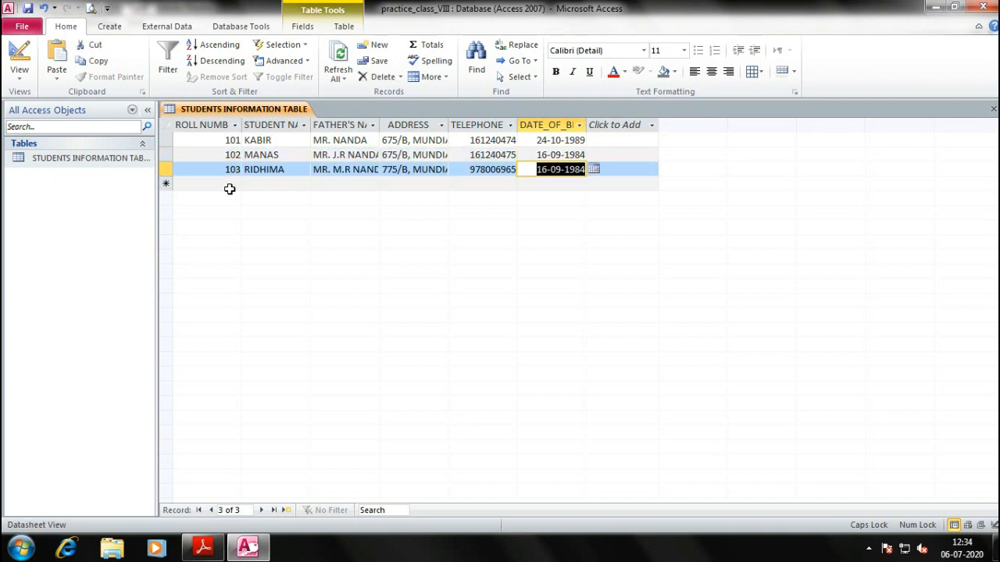
{"action": "key", "text": "Tab"}
{"action": "key", "text": "shift+Tab"}
{"action": "key", "text": "F2"}
{"action": "key", "text": "Home"}
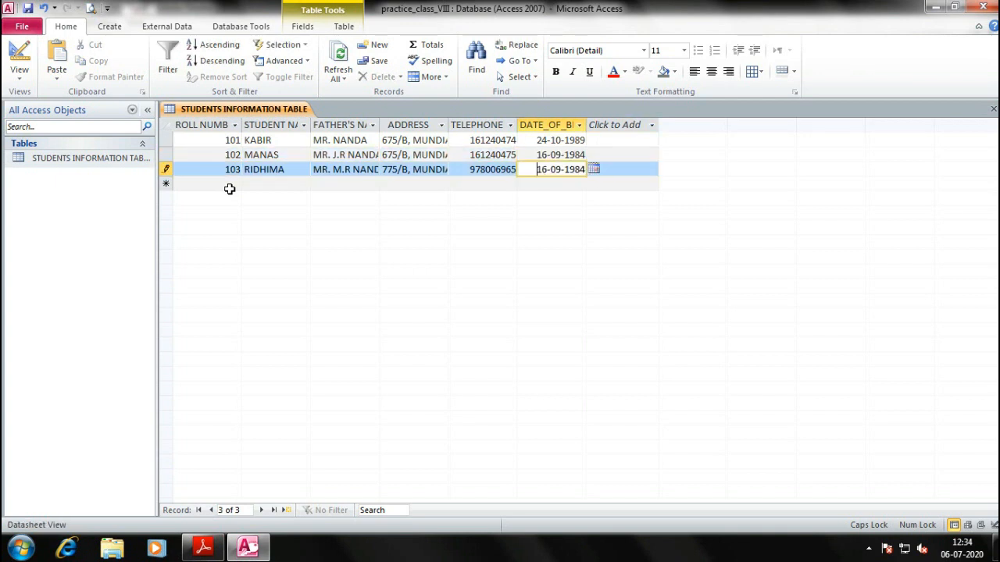
{"action": "key", "text": "Delete"}
{"action": "key", "text": "Delete"}
{"action": "type", "text": "25"}
{"action": "key", "text": "Delete"}
{"action": "type", "text": "7"}
{"action": "left_click", "coordinate": [230, 188]}
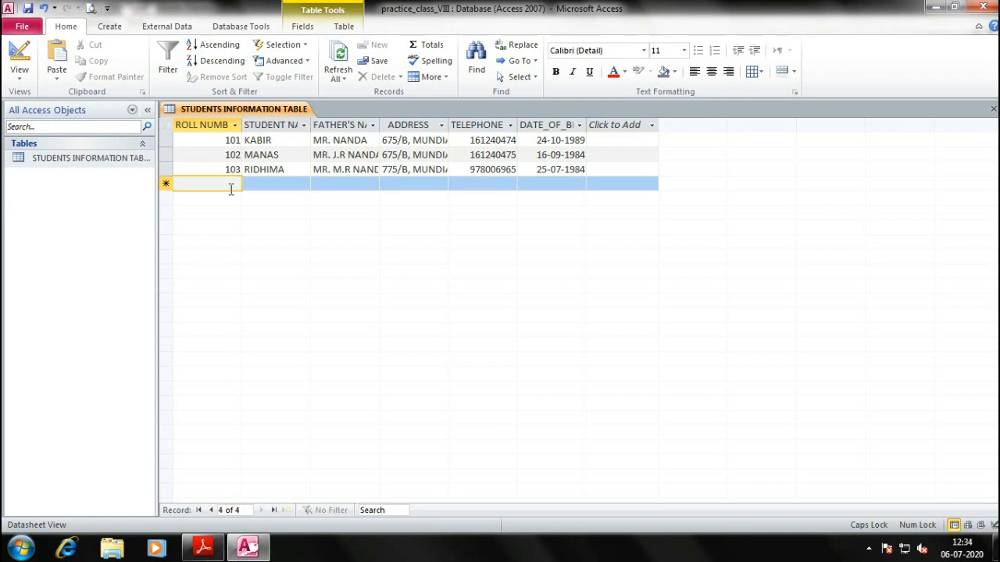
{"action": "type", "text": "102"}
{"action": "key", "text": "Tab"}
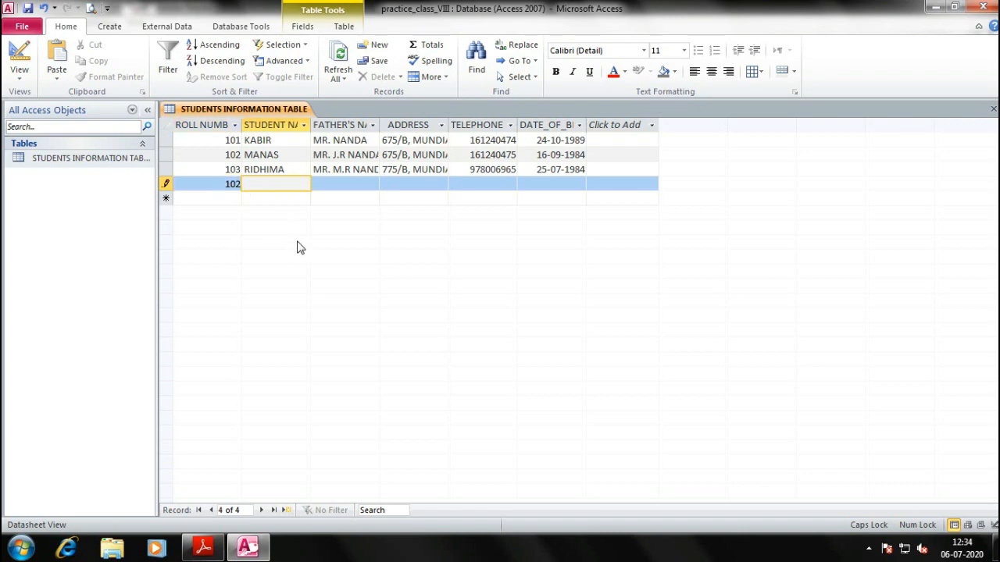
{"action": "left_click", "coordinate": [28, 8]}
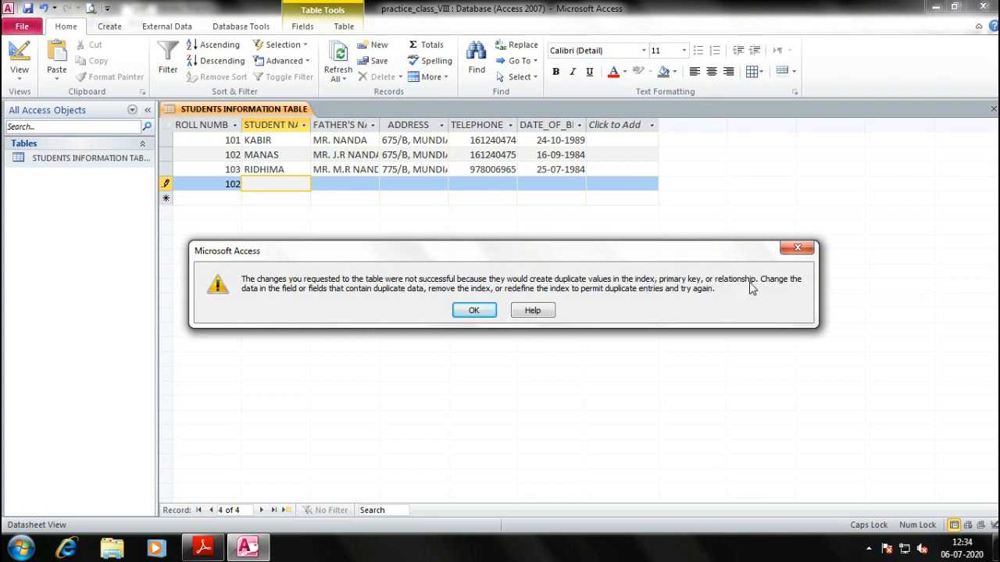
{"action": "key", "text": "Return"}
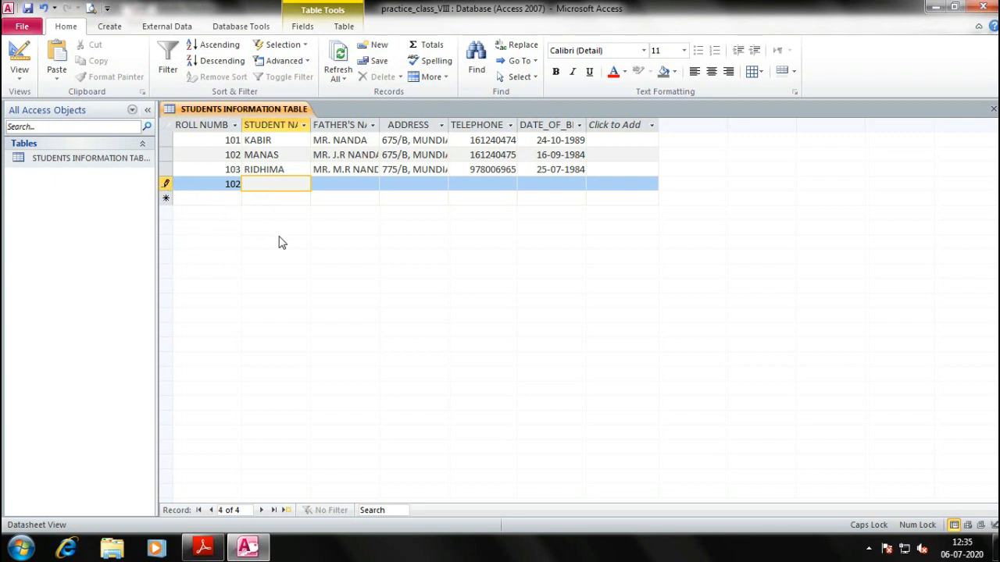
{"action": "key", "text": "shift+Tab"}
{"action": "type", "text": "2"}
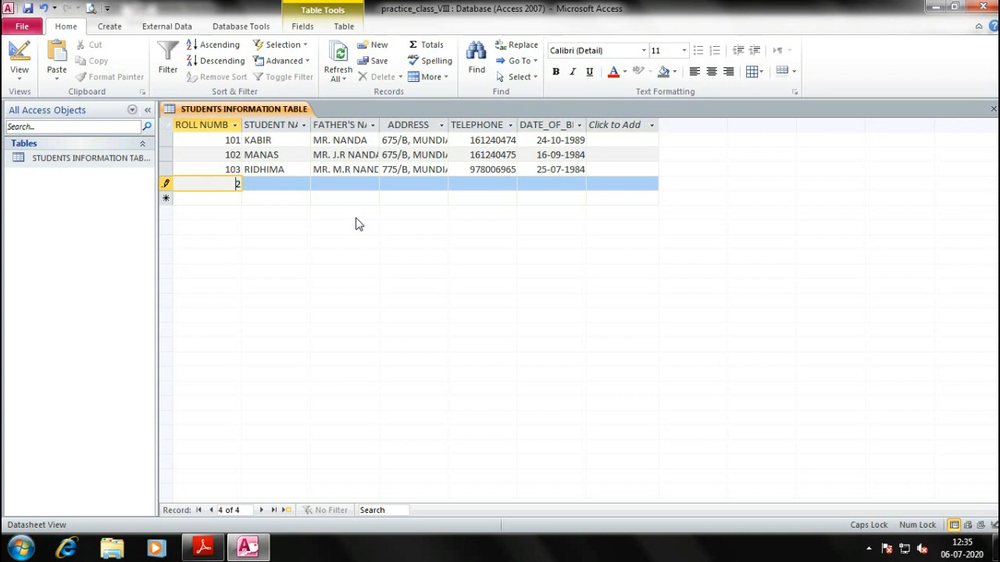
{"action": "key", "text": "BackSpace"}
{"action": "key", "text": "Tab"}
{"action": "key", "text": "Down"}
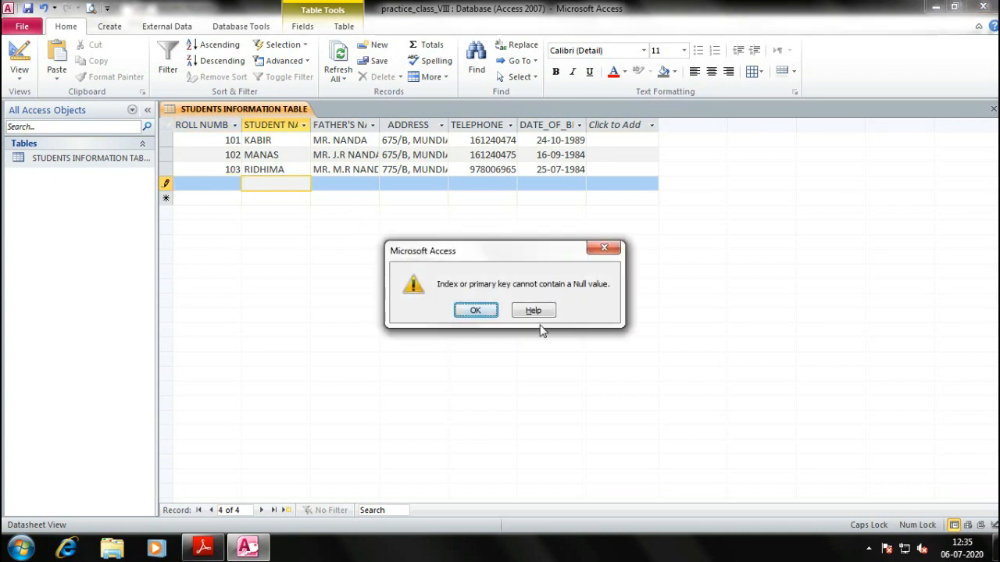
{"action": "left_click", "coordinate": [477, 312]}
{"action": "left_click", "coordinate": [228, 175]}
{"action": "key", "text": "Return"}
{"action": "left_click", "coordinate": [227, 182]}
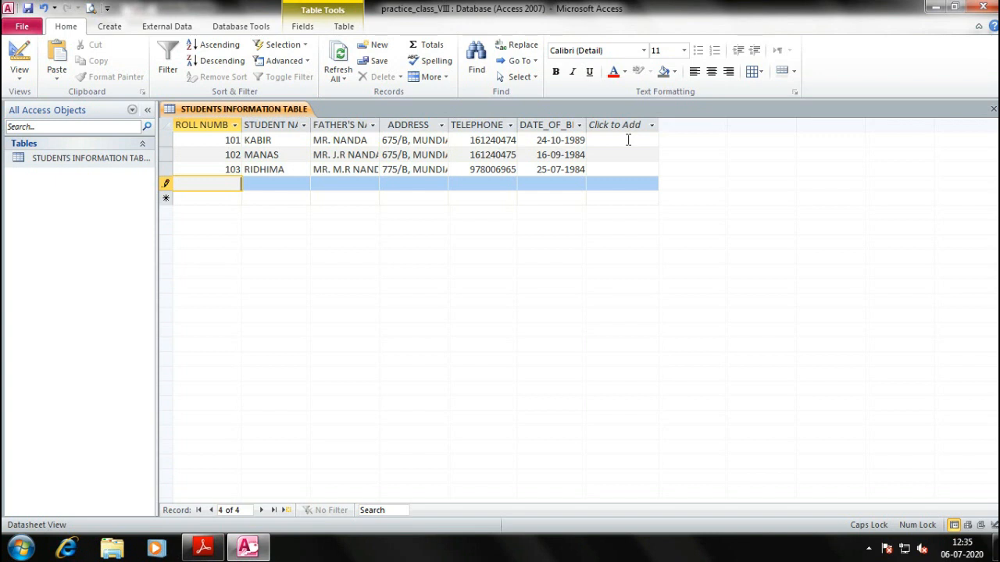
Start record 104 with roll number 104 and a student name copied from record 103 and extended
{"action": "key", "text": "Return"}
{"action": "key", "text": "Up"}
{"action": "key", "text": "ctrl+c"}
{"action": "key", "text": "Down"}
{"action": "key", "text": "ctrl+v"}
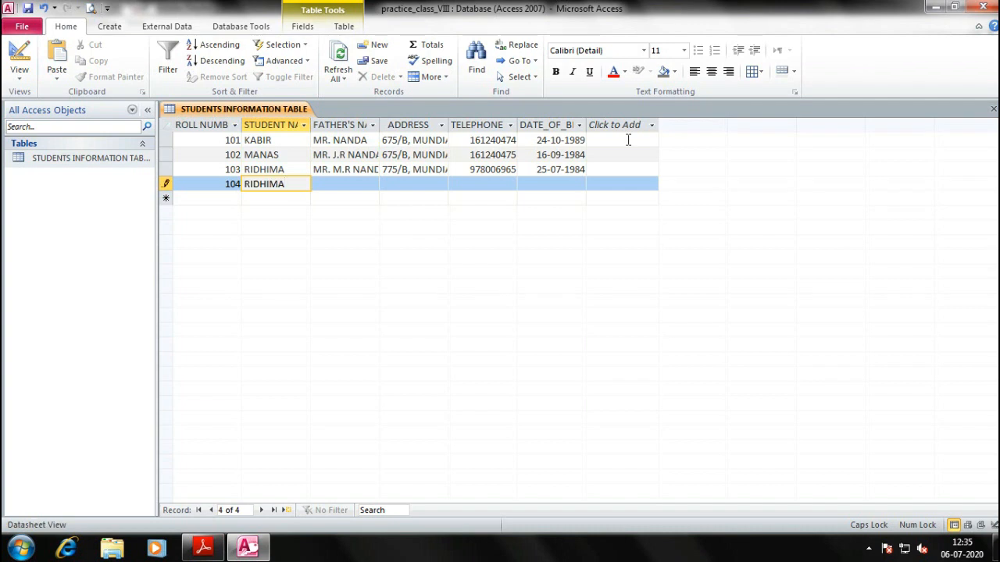
{"action": "key", "text": "Return"}
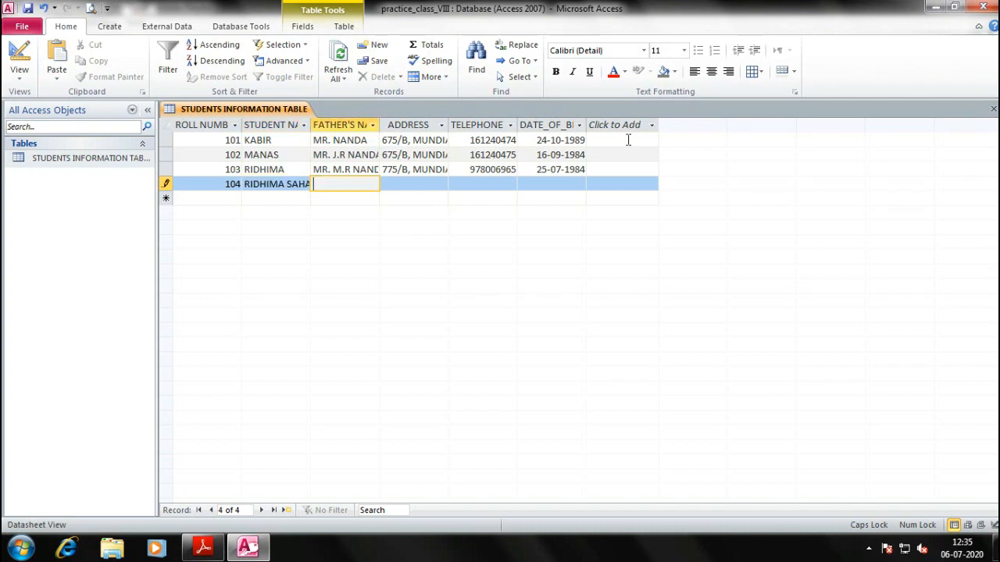
{"action": "key", "text": "Tab"}
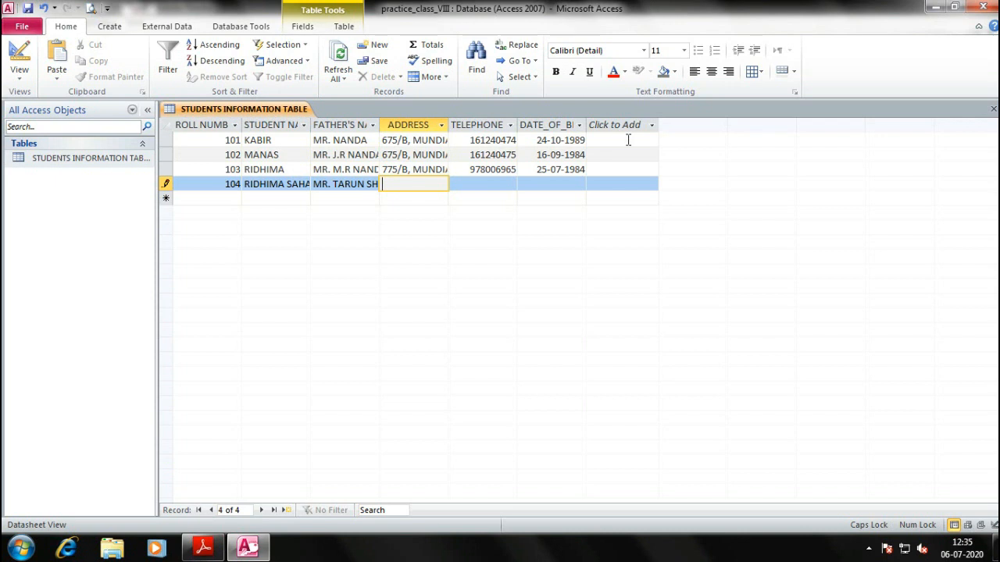
{"action": "key", "text": "Tab"}
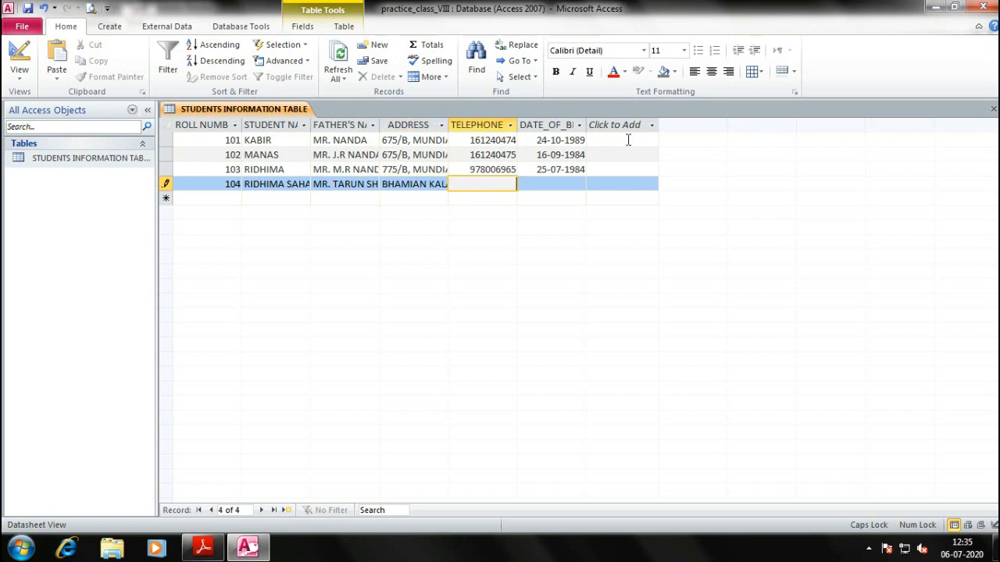
{"action": "key", "text": "Tab"}
{"action": "key", "text": "BackSpace"}
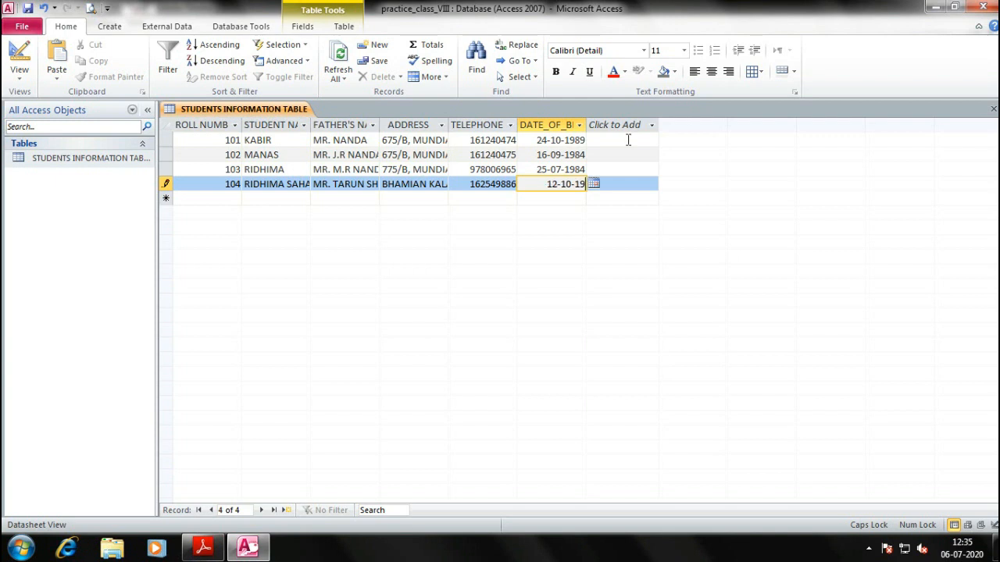
{"action": "key", "text": "Up"}
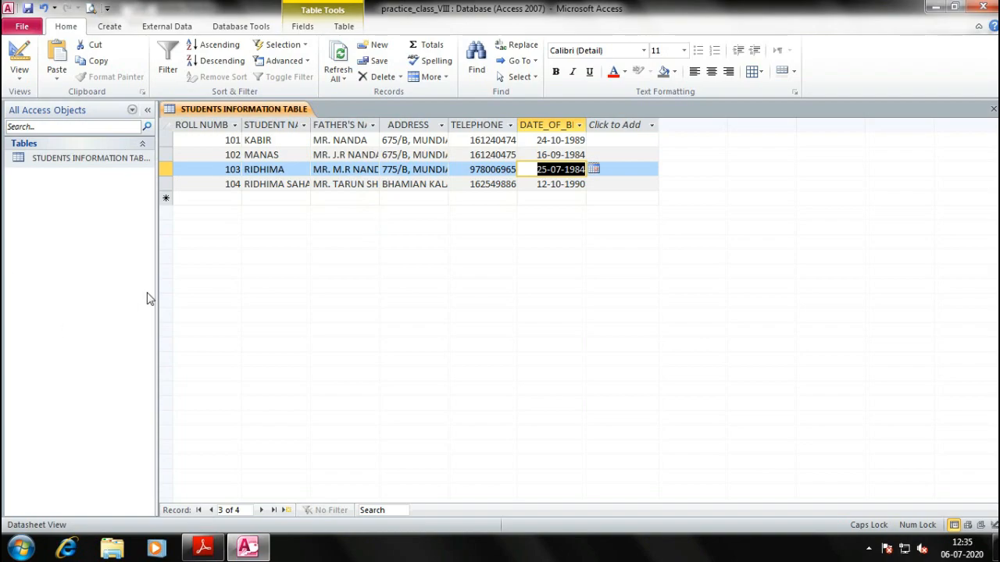
Return to the textbook in Adobe Reader and scroll down to the Working with Tables section
{"action": "key", "text": "alt+Tab"}
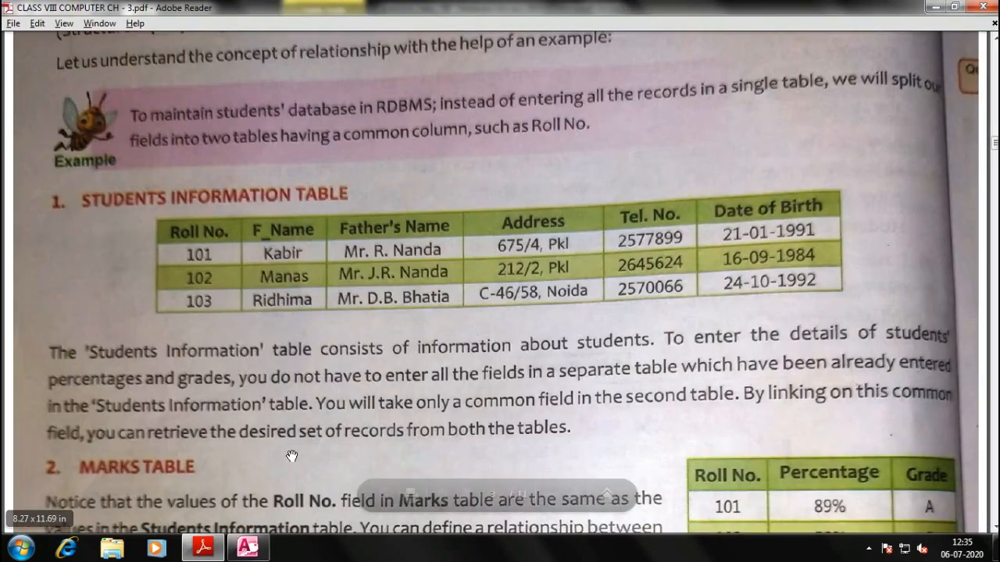
{"action": "scroll", "coordinate": [366, 180], "scroll_direction": "down", "scroll_amount": 10}
{"action": "scroll", "coordinate": [367, 180], "scroll_direction": "down", "scroll_amount": 20}
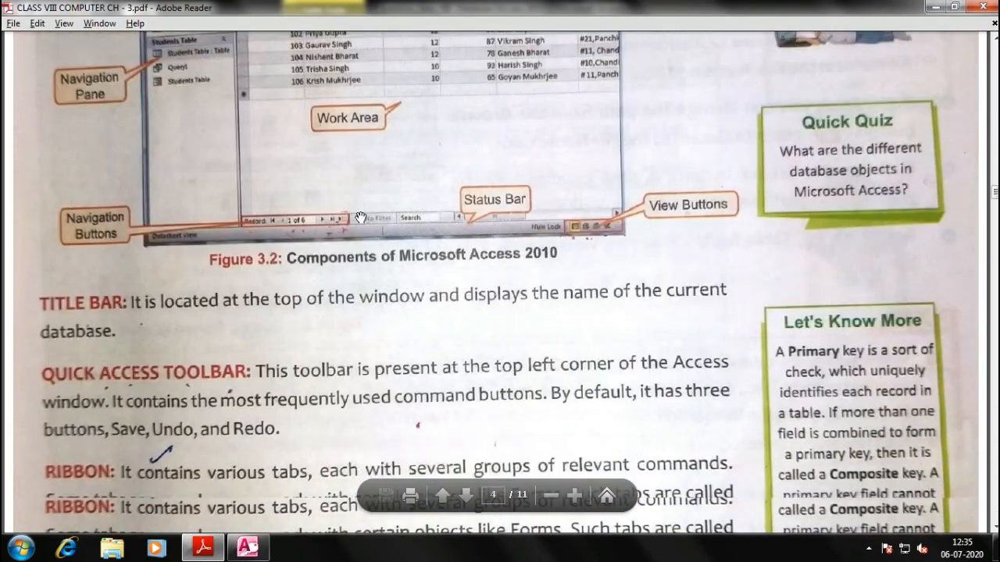
{"action": "scroll", "coordinate": [347, 226], "scroll_direction": "down", "scroll_amount": 15}
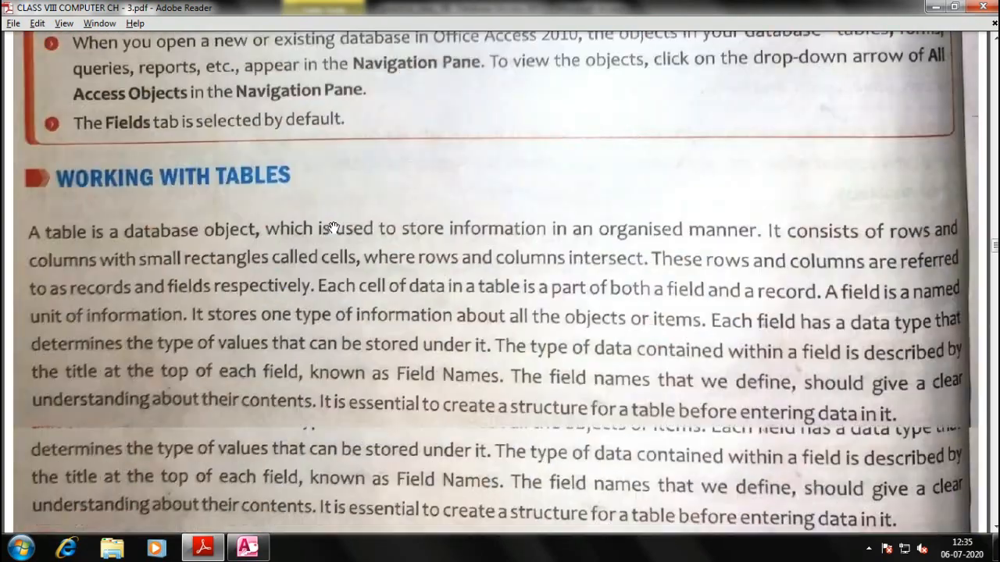
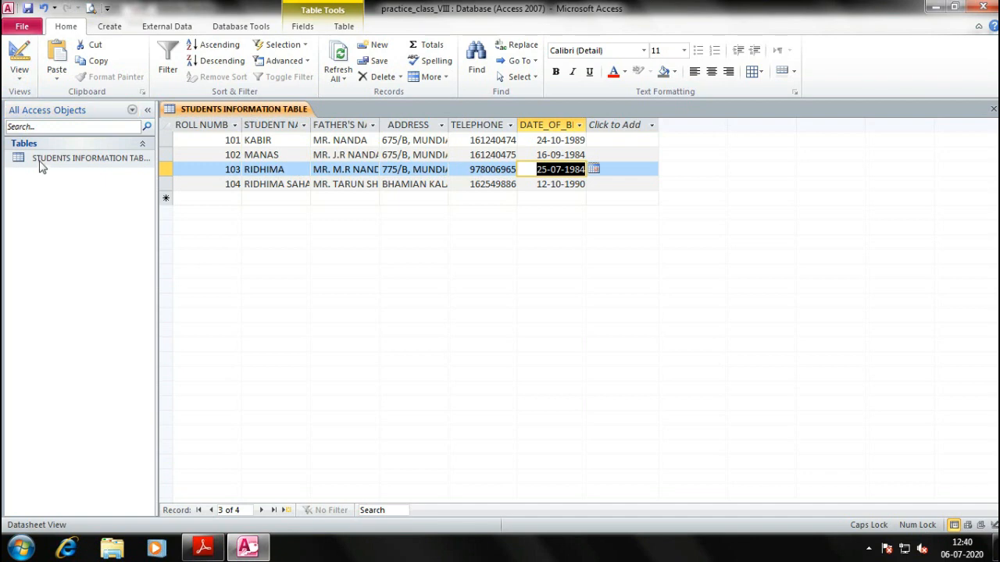
Open STUDENTS INFORMATION TABLE in Design View to see its fields, including DATE_OF_BIRTH as Date/Time
{"action": "left_click", "coordinate": [70, 186]}
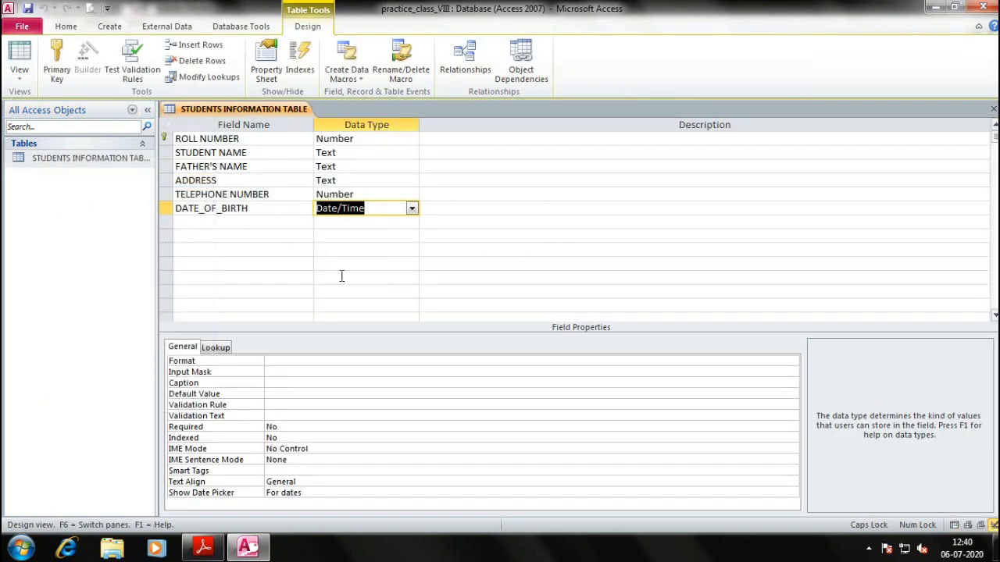
Compare the ROLL NUMBER field name and data type against the textbook
{"action": "key", "text": "alt+Tab"}
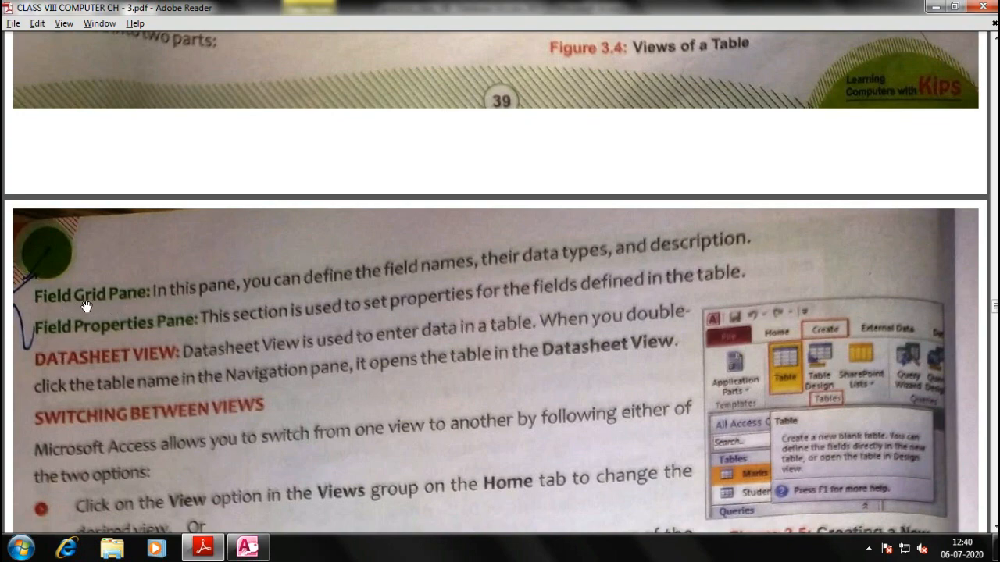
{"action": "key", "text": "alt+Tab"}
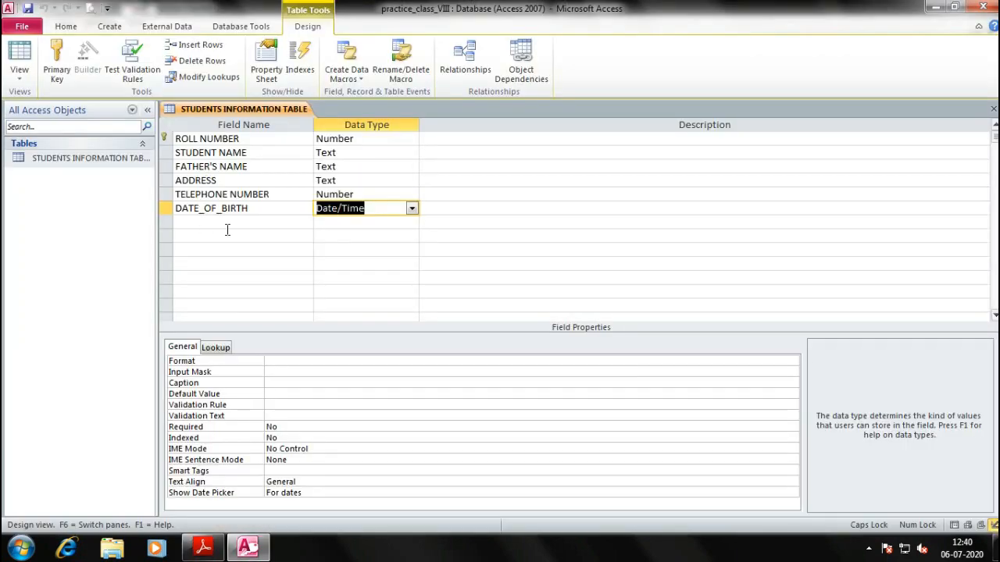
{"action": "double_click", "coordinate": [207, 141]}
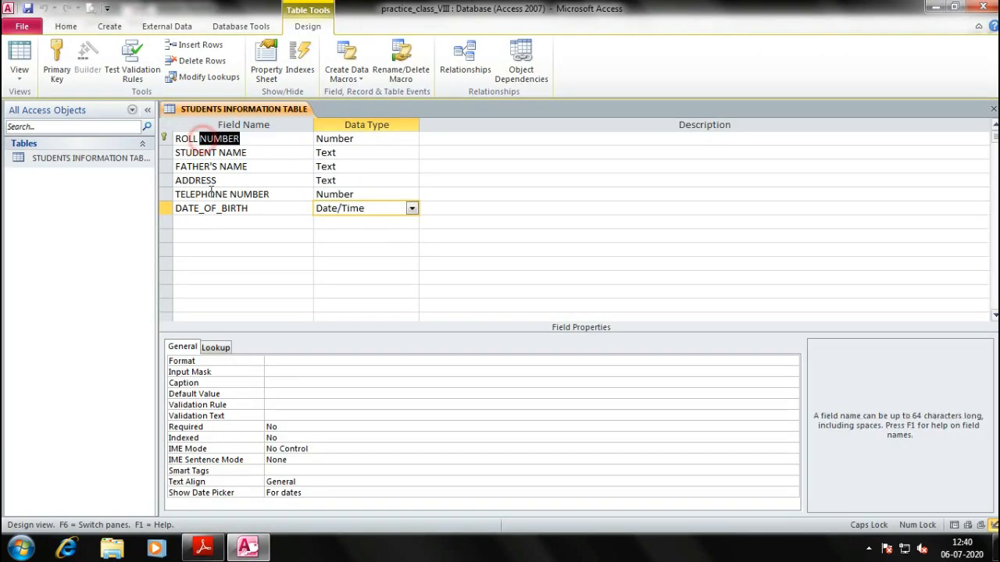
{"action": "left_click", "coordinate": [224, 263]}
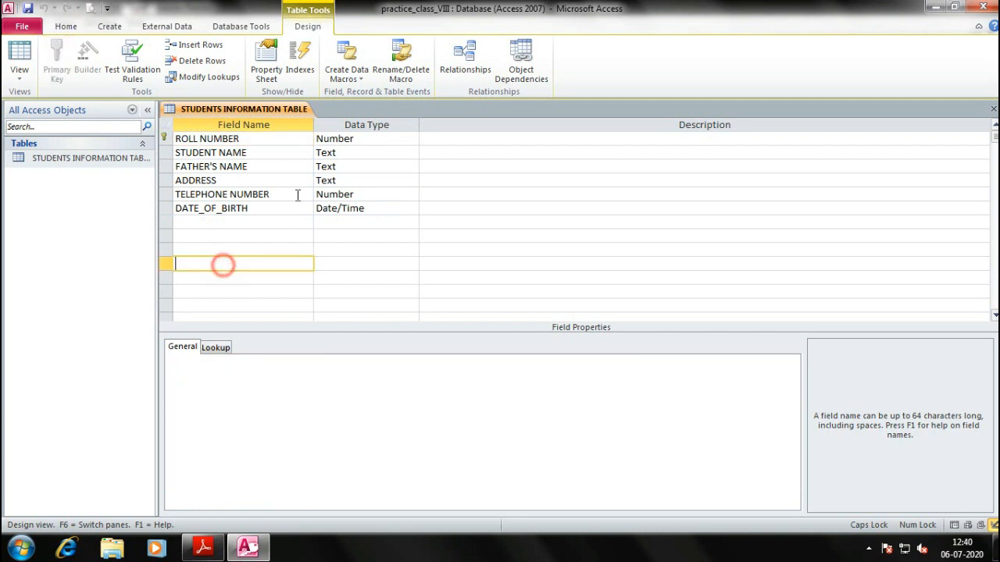
{"action": "left_click", "coordinate": [355, 138]}
{"action": "left_click_drag", "start_coordinate": [379, 139], "coordinate": [324, 139]}
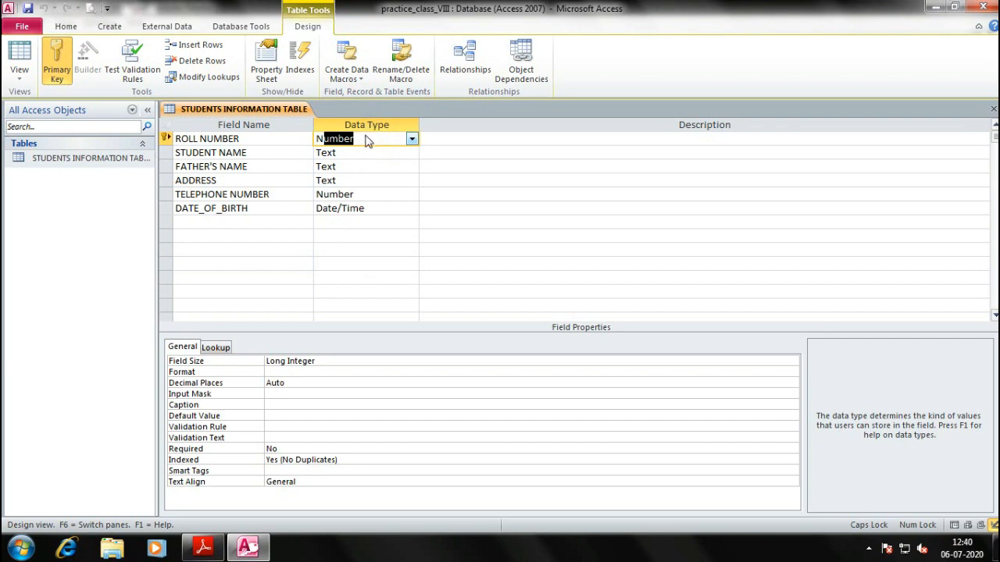
{"action": "key", "text": "alt+Tab"}
{"action": "key", "text": "alt+Tab"}
Check the DATE_OF_BIRTH data type and properties against the textbook
{"action": "left_click", "coordinate": [257, 208]}
{"action": "left_click", "coordinate": [369, 208]}
{"action": "left_click", "coordinate": [244, 222]}
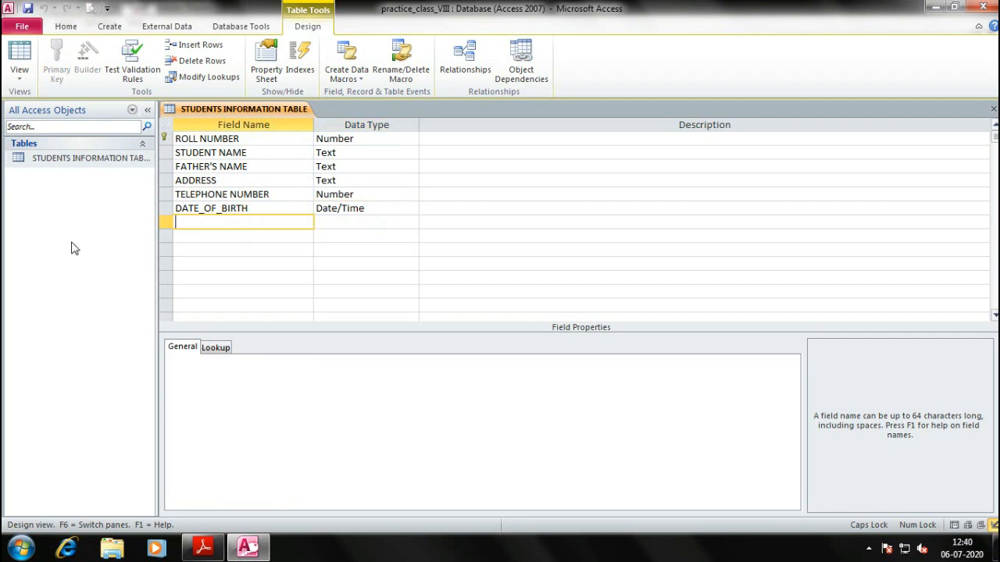
{"action": "key", "text": "alt+Tab"}
{"action": "scroll", "coordinate": [73, 223], "scroll_direction": "down", "scroll_amount": 1}
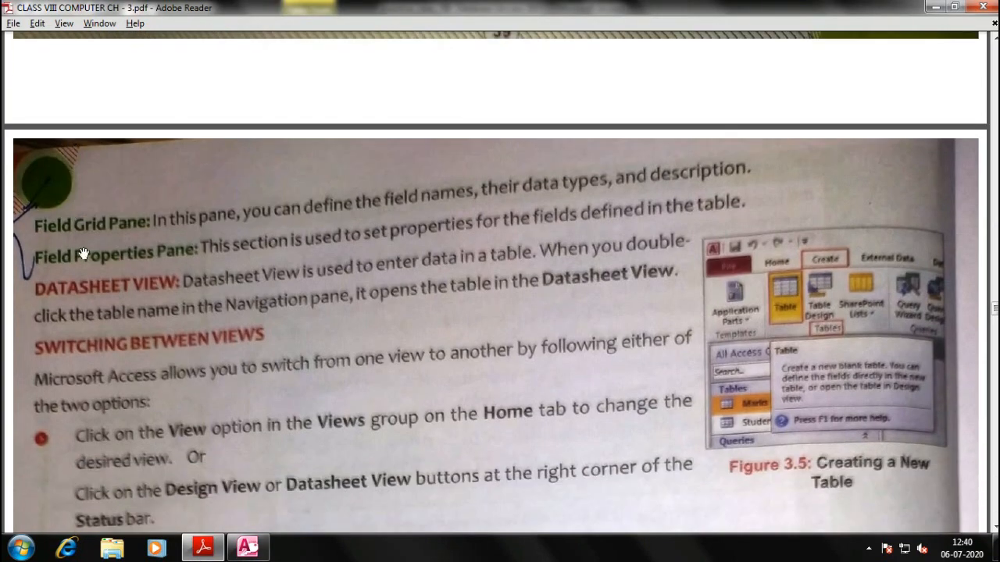
{"action": "key", "text": "alt+Tab"}
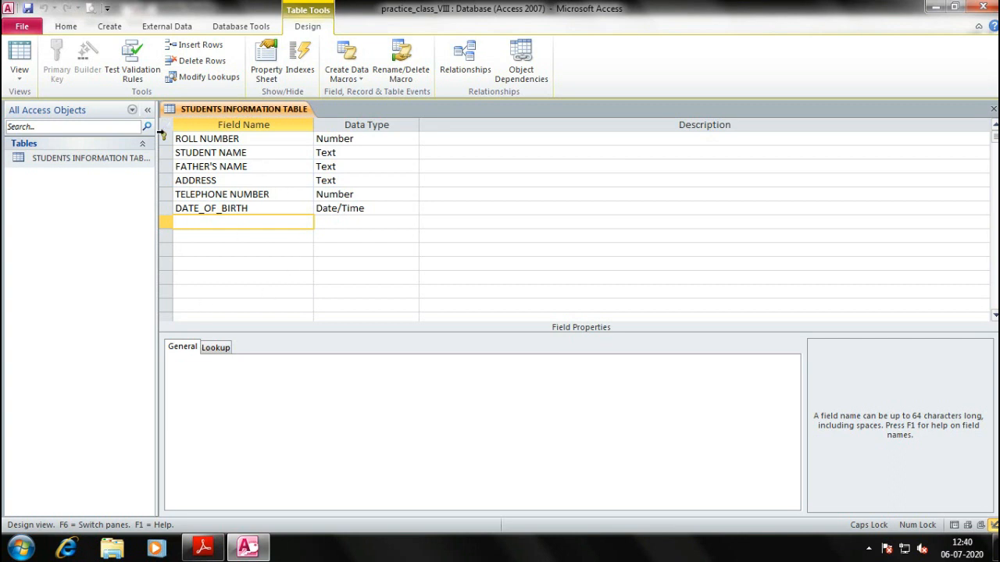
Open STUDENTS INFORMATION TABLE from its shortcut menu to show its four records
{"action": "left_click", "coordinate": [36, 160]}
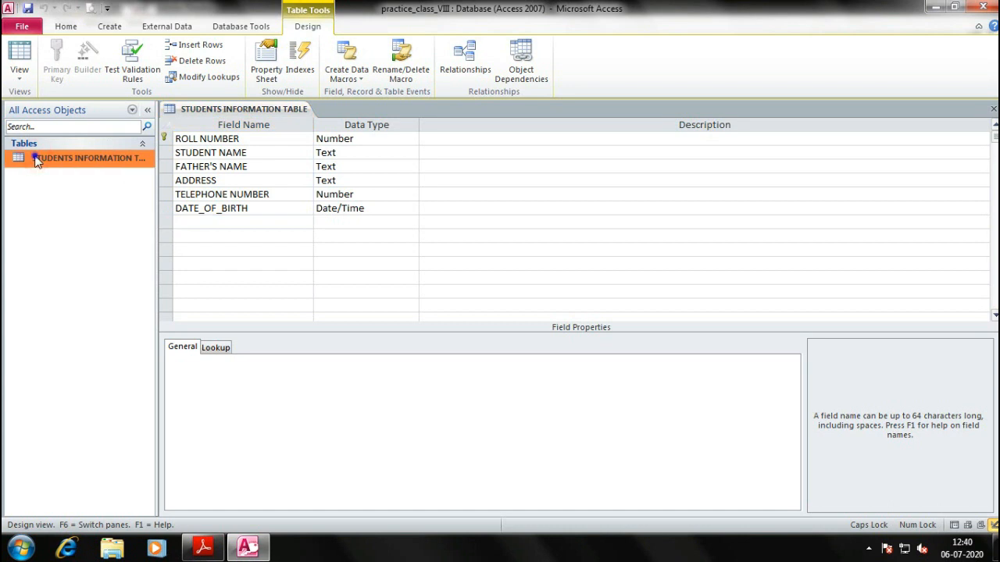
{"action": "right_click", "coordinate": [36, 161]}
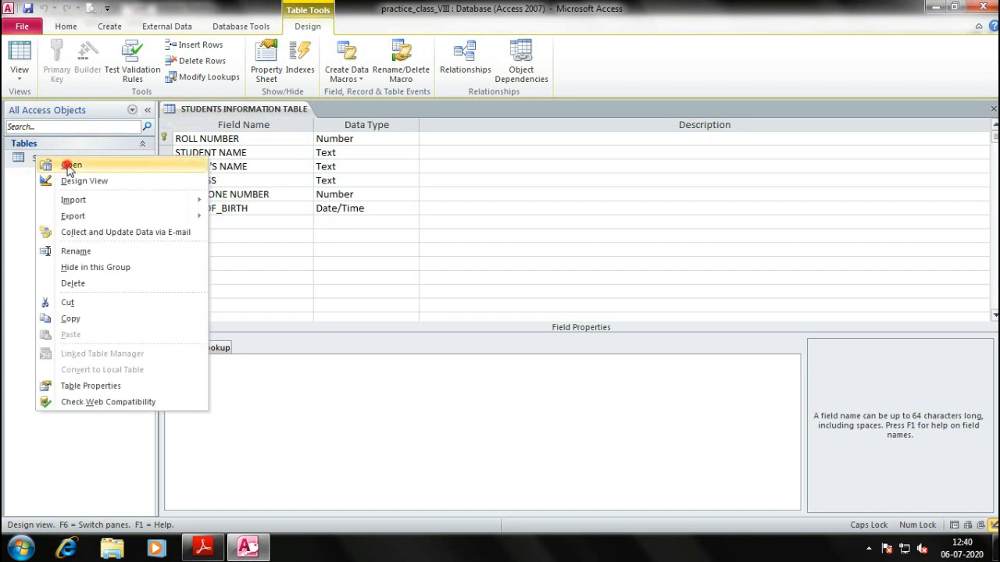
{"action": "left_click", "coordinate": [69, 166]}
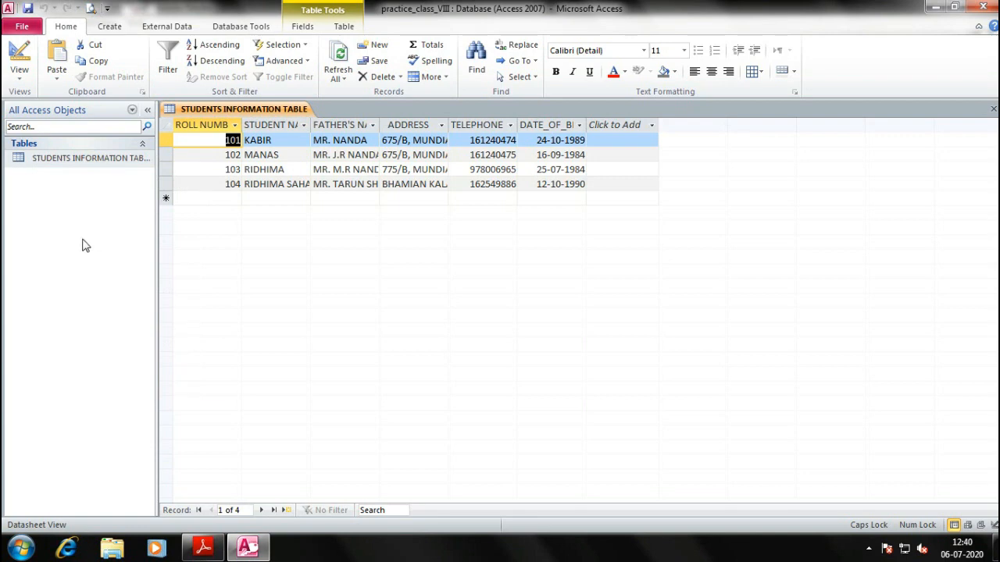
Switch the table to Design View, back to Datasheet View, then to PivotTable View
{"action": "left_click", "coordinate": [66, 28]}
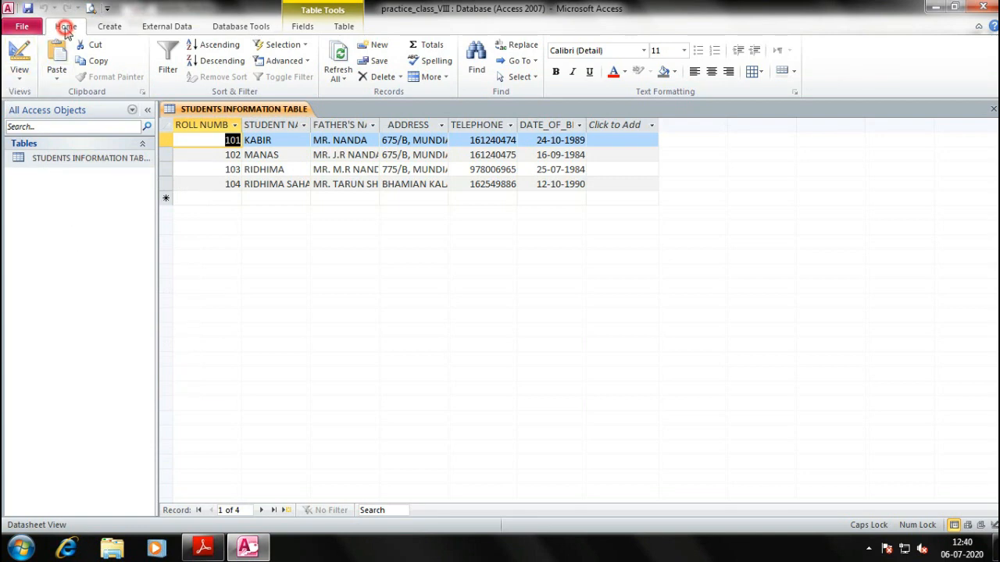
{"action": "left_click", "coordinate": [22, 78]}
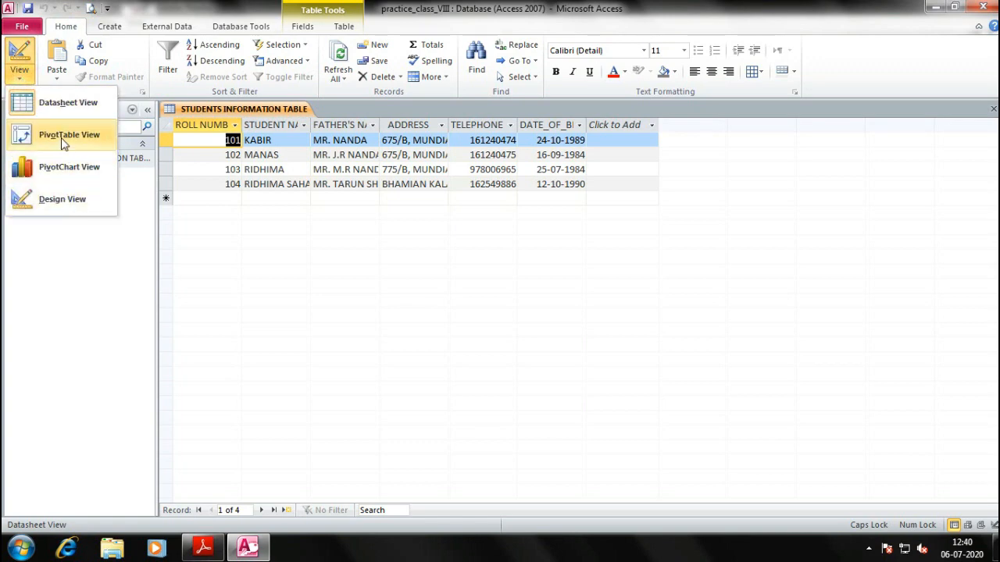
{"action": "left_click", "coordinate": [50, 201]}
{"action": "left_click", "coordinate": [20, 74]}
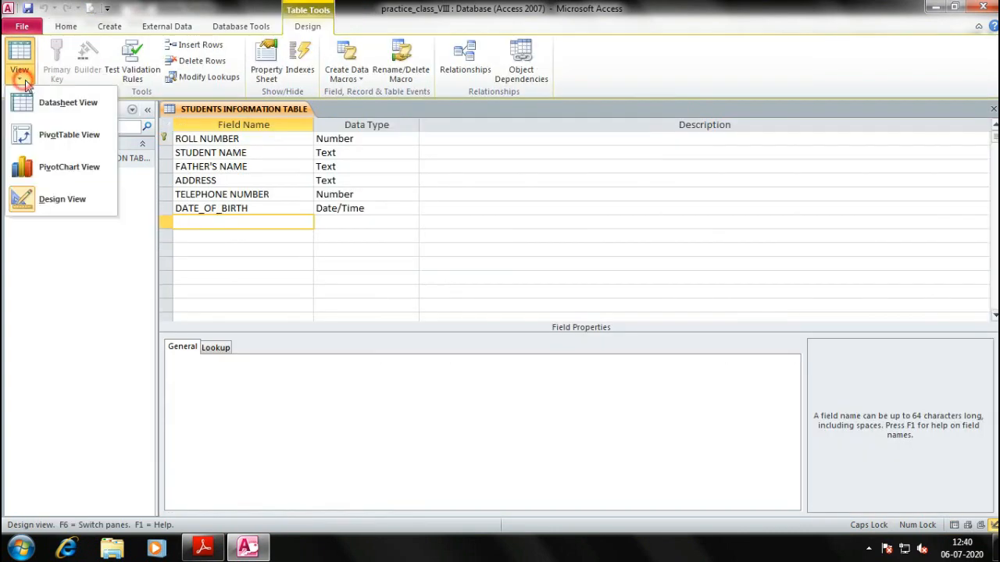
{"action": "left_click", "coordinate": [55, 104]}
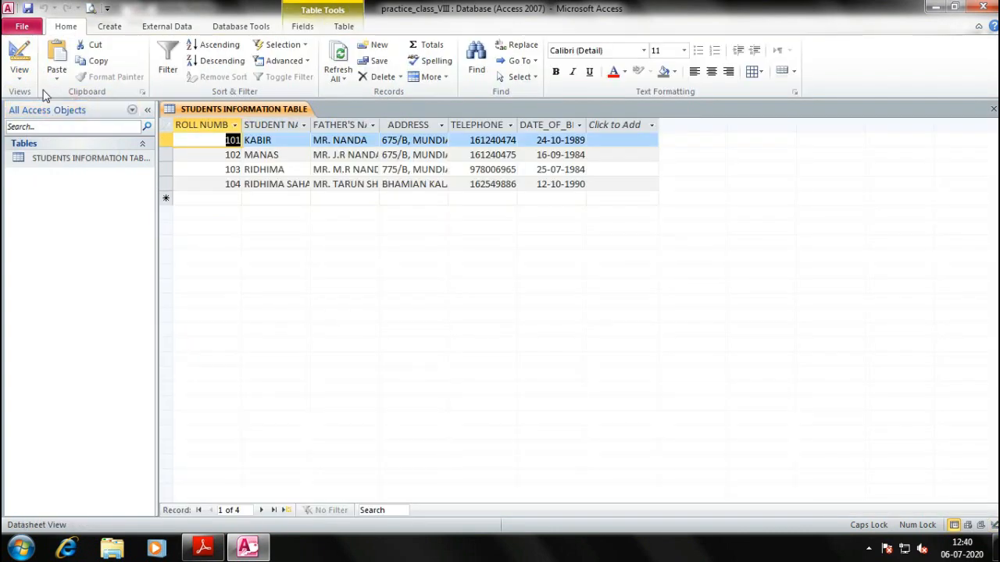
{"action": "left_click", "coordinate": [20, 74]}
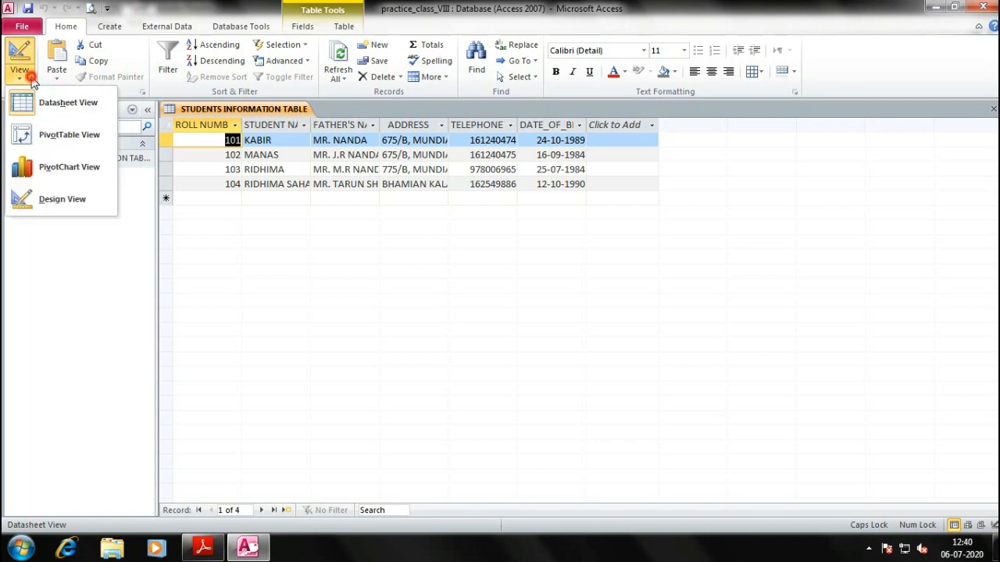
{"action": "left_click", "coordinate": [63, 137]}
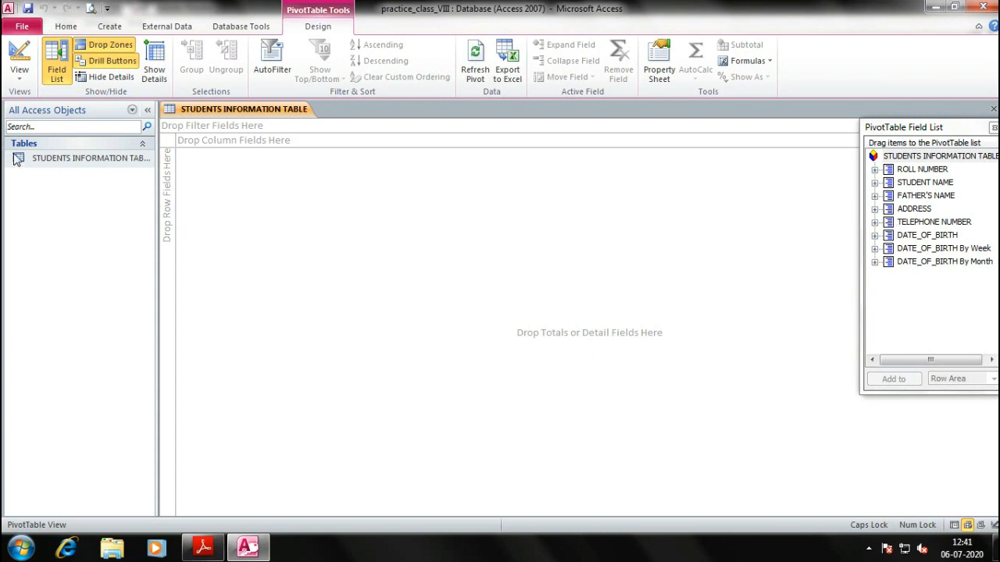
{"action": "left_click", "coordinate": [20, 74]}
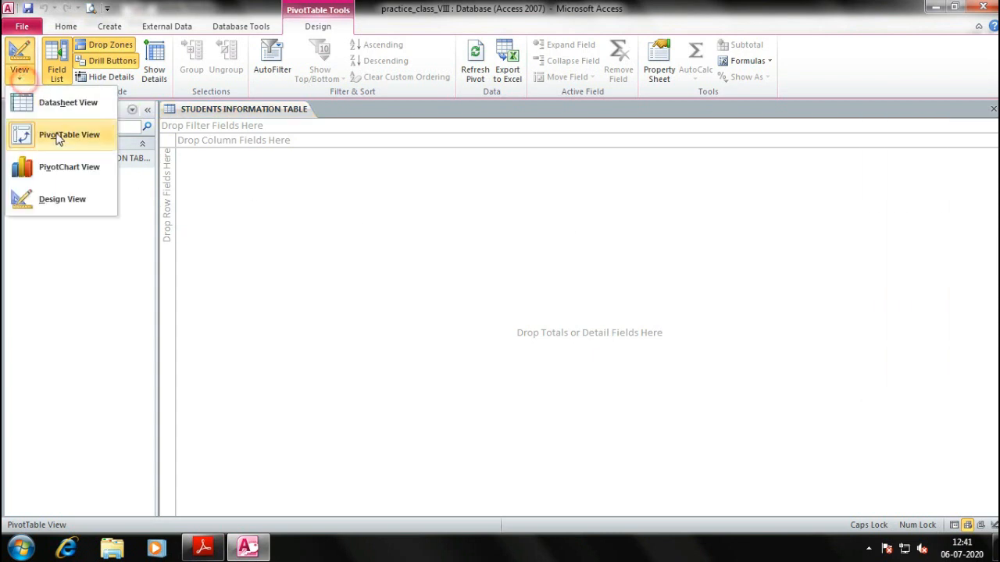
{"action": "left_click", "coordinate": [71, 172]}
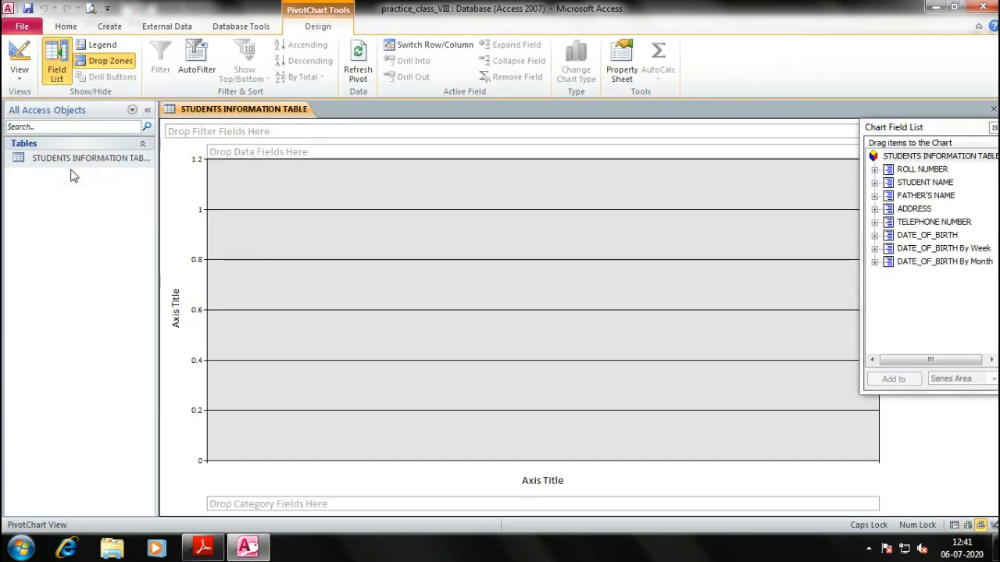
{"action": "left_click", "coordinate": [21, 72]}
{"action": "left_click", "coordinate": [47, 136]}
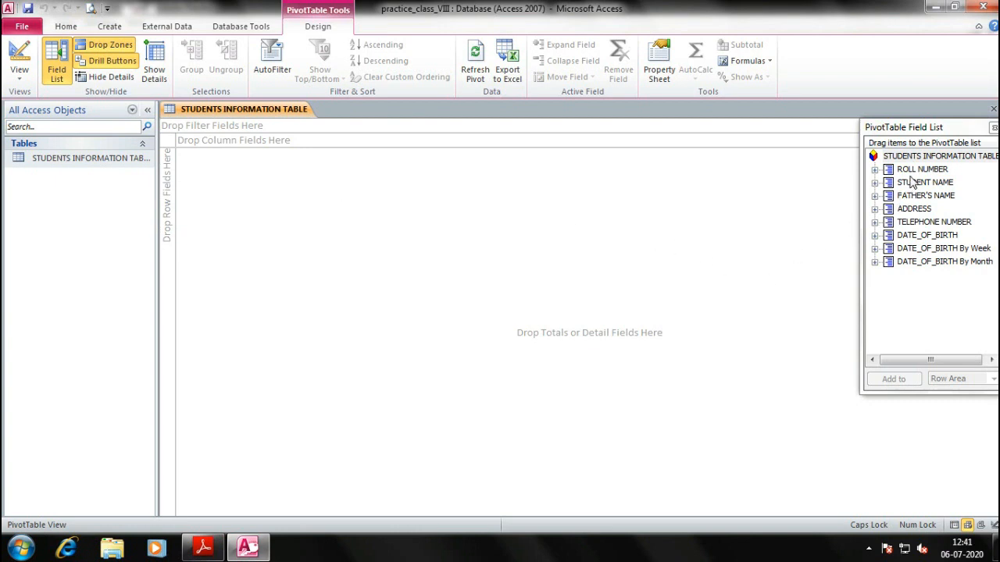
{"action": "left_click_drag", "start_coordinate": [922, 173], "coordinate": [187, 140]}
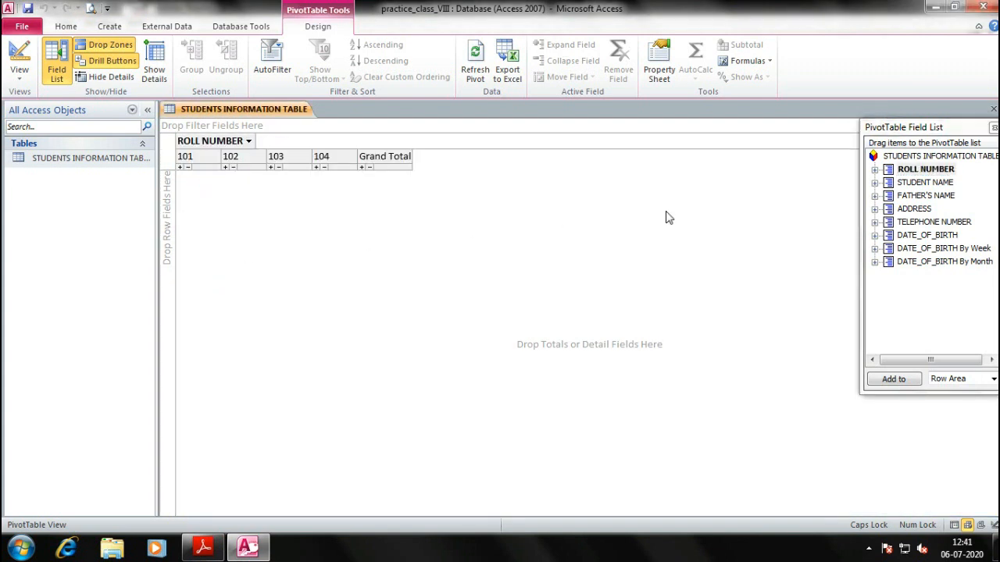
{"action": "left_click_drag", "start_coordinate": [902, 184], "coordinate": [270, 142]}
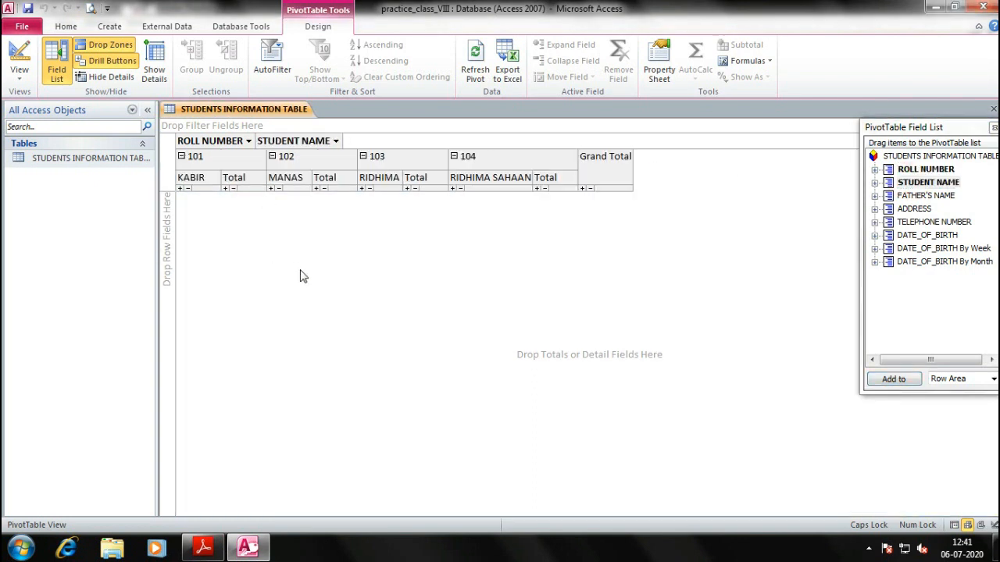
{"action": "left_click_drag", "start_coordinate": [917, 197], "coordinate": [367, 144]}
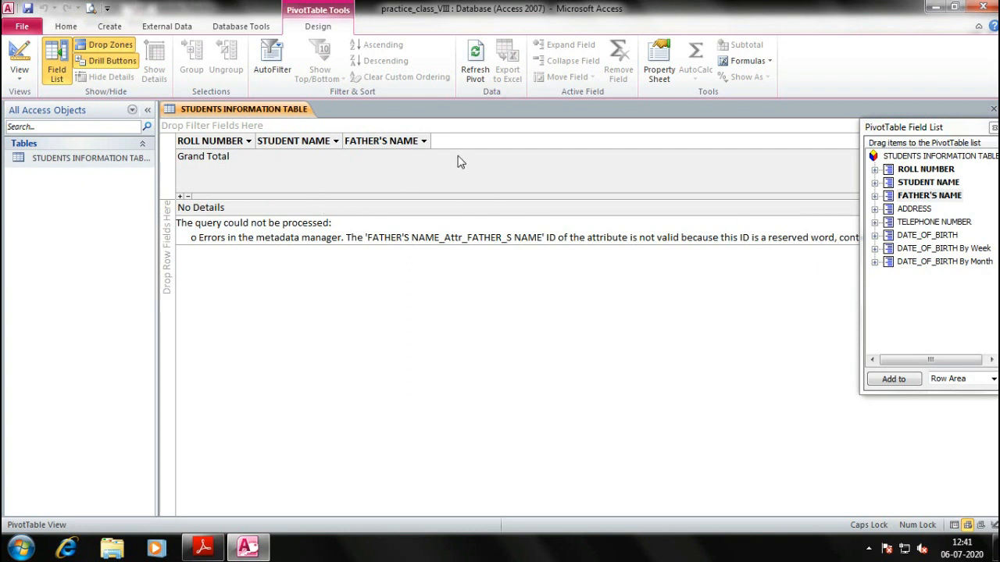
{"action": "left_click", "coordinate": [384, 140]}
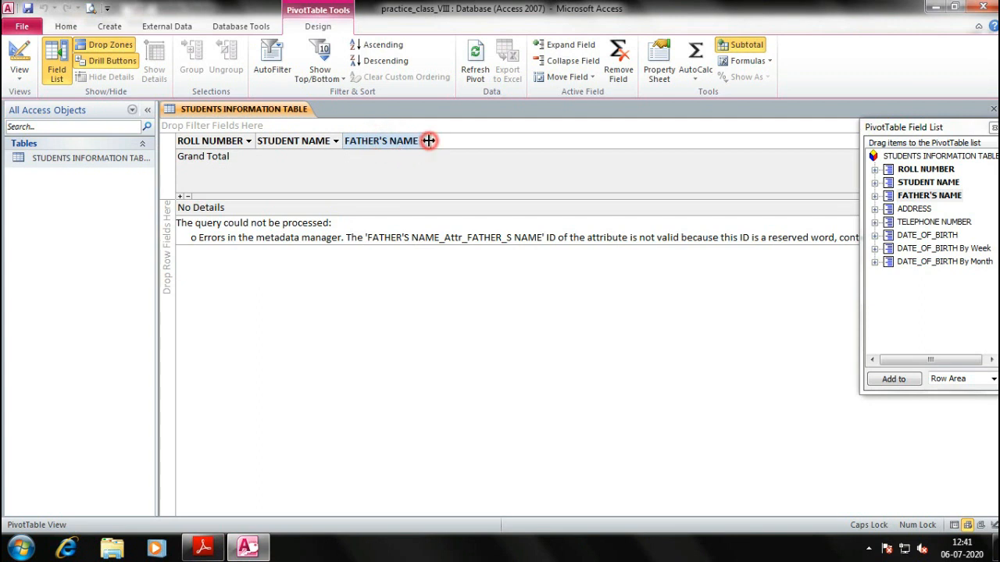
{"action": "left_click", "coordinate": [424, 141]}
{"action": "left_click", "coordinate": [357, 161]}
{"action": "left_click", "coordinate": [432, 284]}
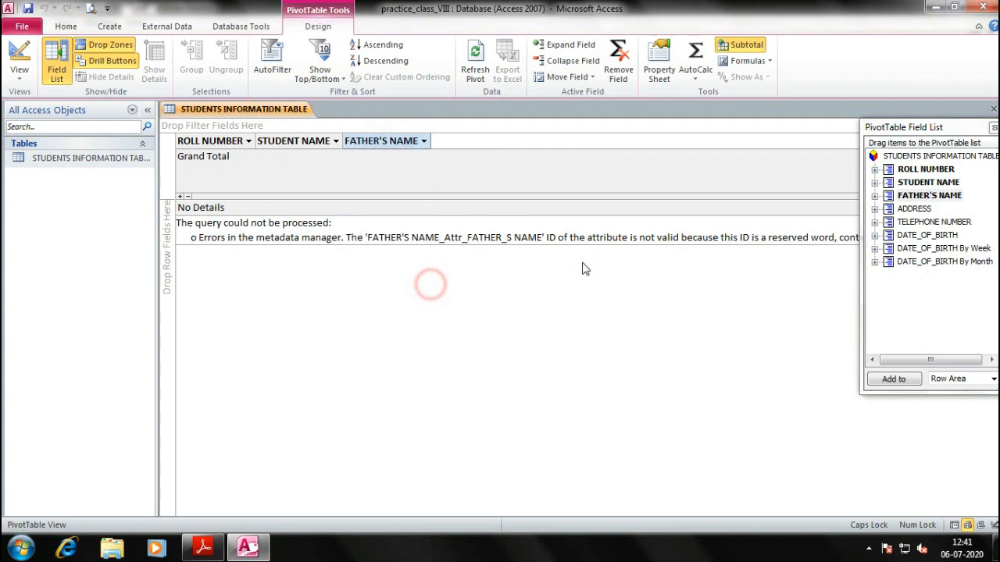
{"action": "right_click", "coordinate": [389, 140]}
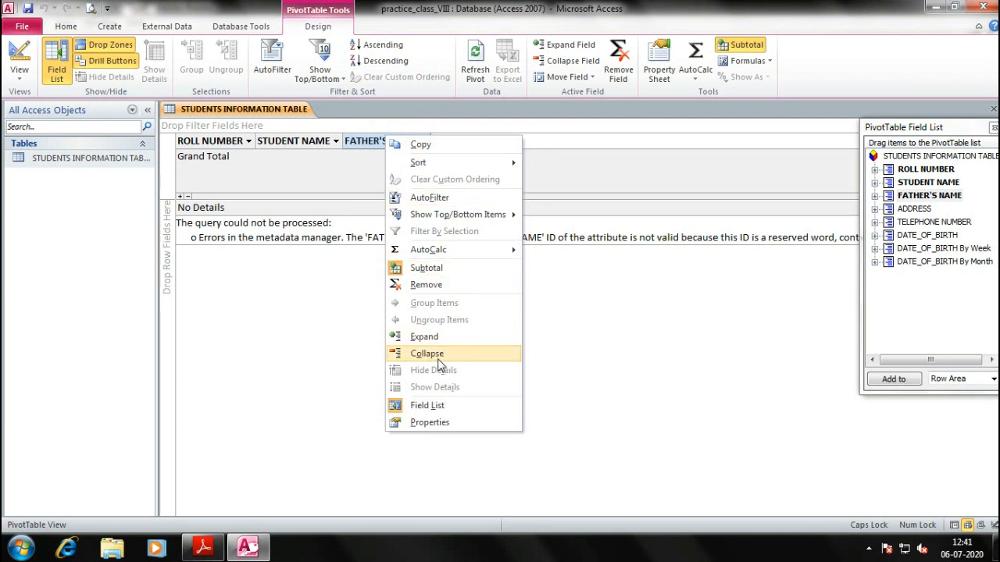
{"action": "left_click", "coordinate": [430, 285]}
{"action": "left_click", "coordinate": [223, 160]}
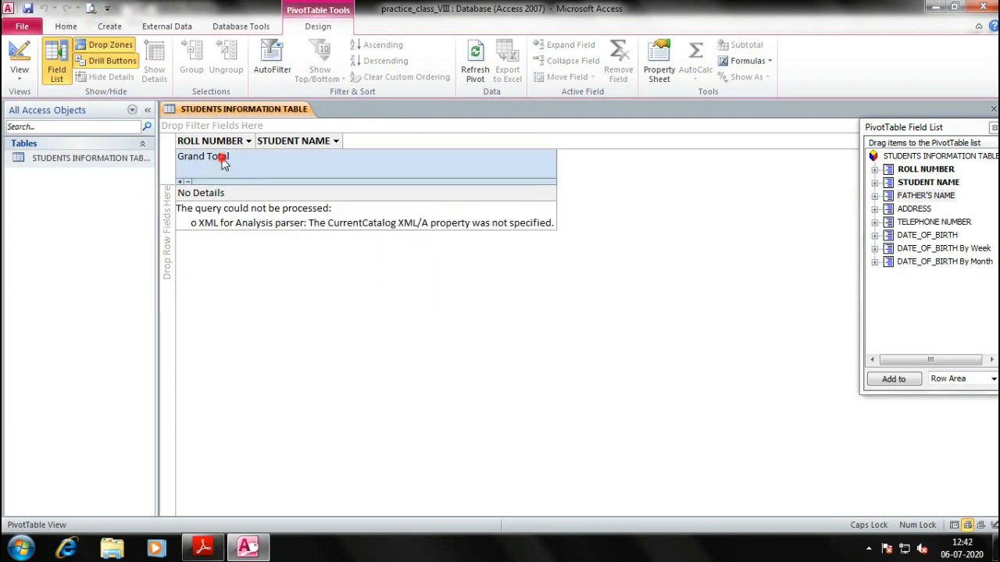
{"action": "right_click", "coordinate": [312, 140]}
{"action": "left_click", "coordinate": [358, 287]}
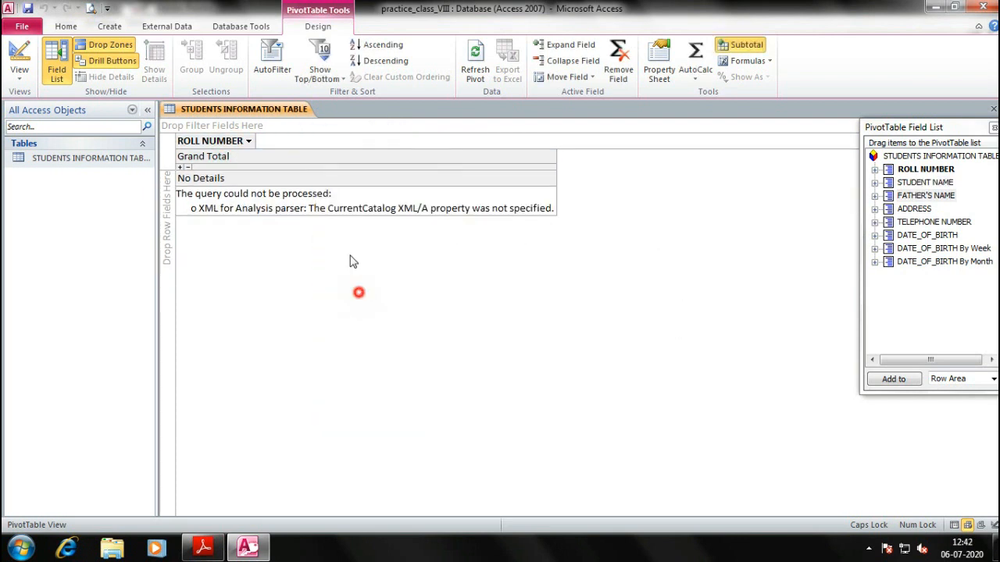
{"action": "right_click", "coordinate": [238, 145]}
Add ROLL NUMBER, STUDENT NAME, FATHER'S NAME, ADDRESS, TELEPHONE NUMBER and DATE_OF_BIRTH as pivot filter fields
{"action": "left_click", "coordinate": [279, 292]}
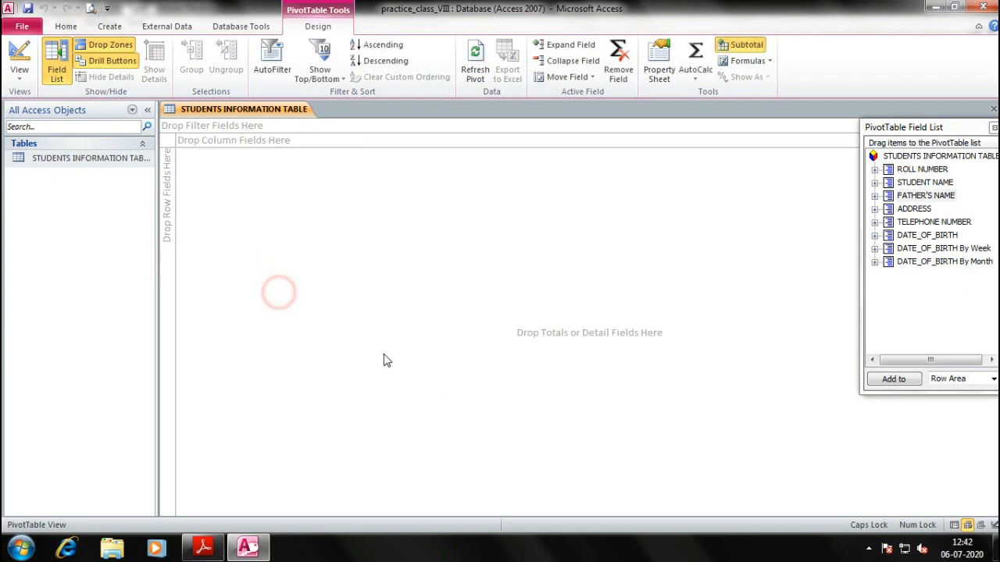
{"action": "left_click_drag", "start_coordinate": [921, 171], "coordinate": [211, 126]}
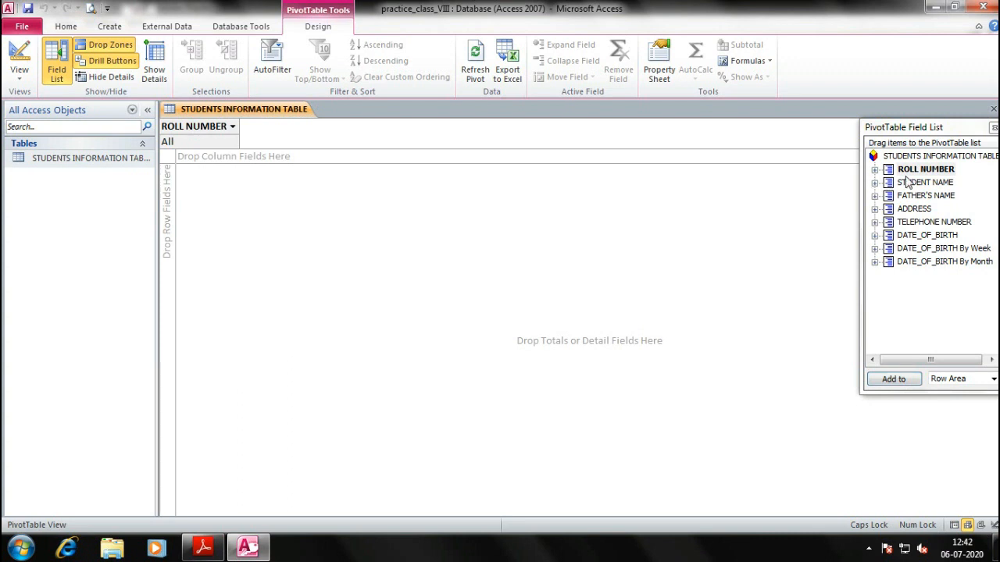
{"action": "left_click_drag", "start_coordinate": [910, 183], "coordinate": [269, 141]}
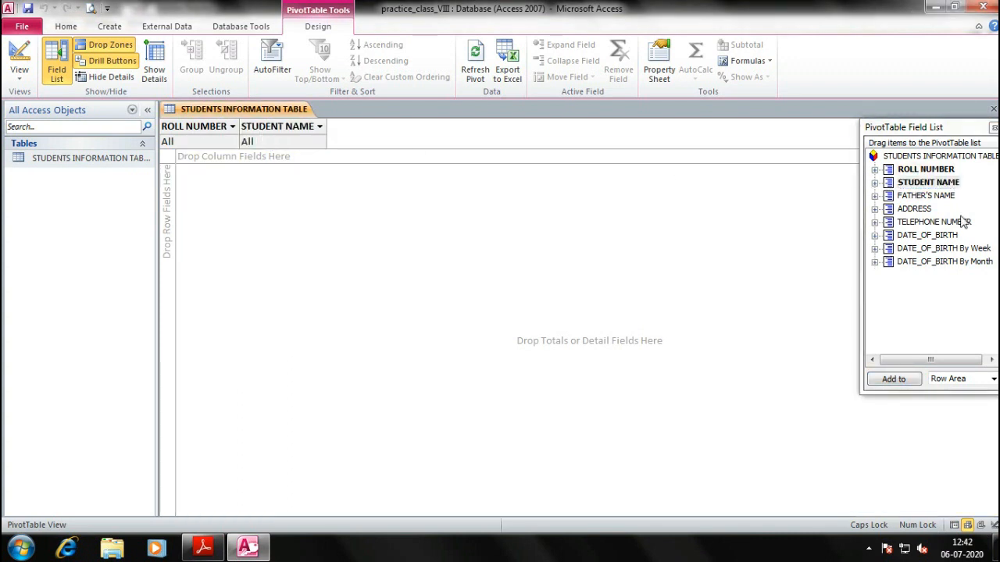
{"action": "left_click_drag", "start_coordinate": [928, 201], "coordinate": [449, 134]}
{"action": "left_click_drag", "start_coordinate": [916, 225], "coordinate": [556, 141]}
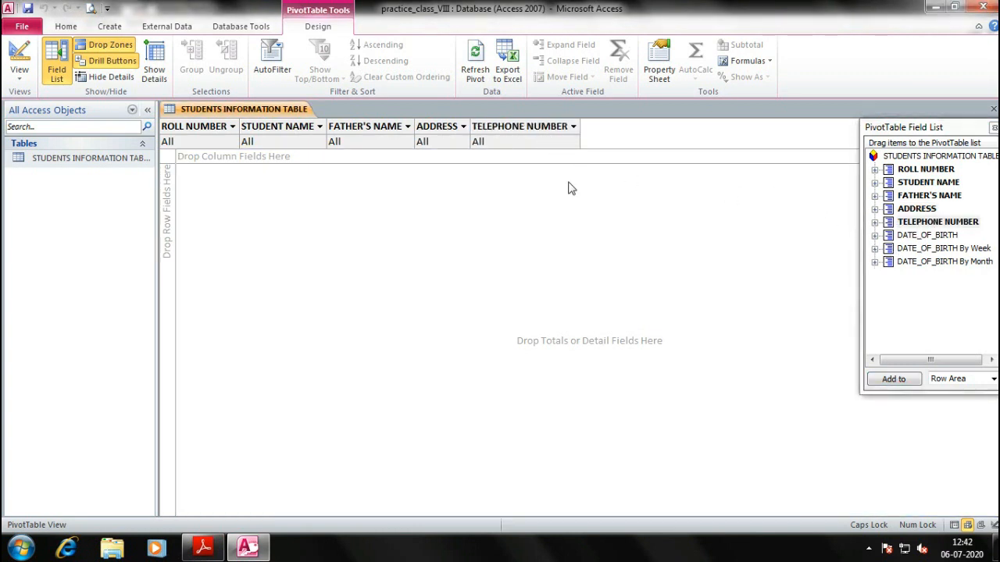
{"action": "left_click_drag", "start_coordinate": [938, 235], "coordinate": [604, 134]}
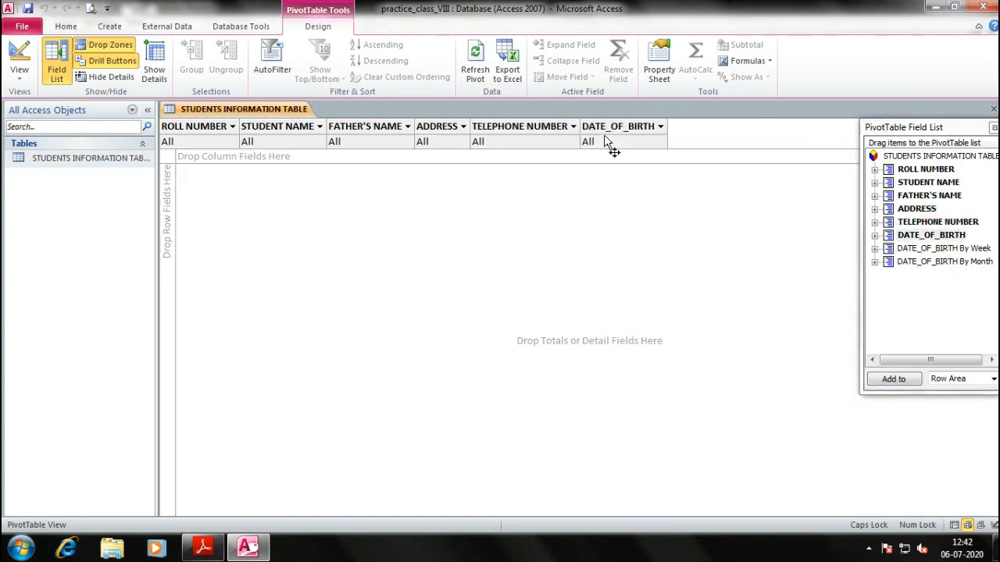
Move ROLL NUMBER into the row area, then remove it from the pivot
{"action": "left_click", "coordinate": [875, 170]}
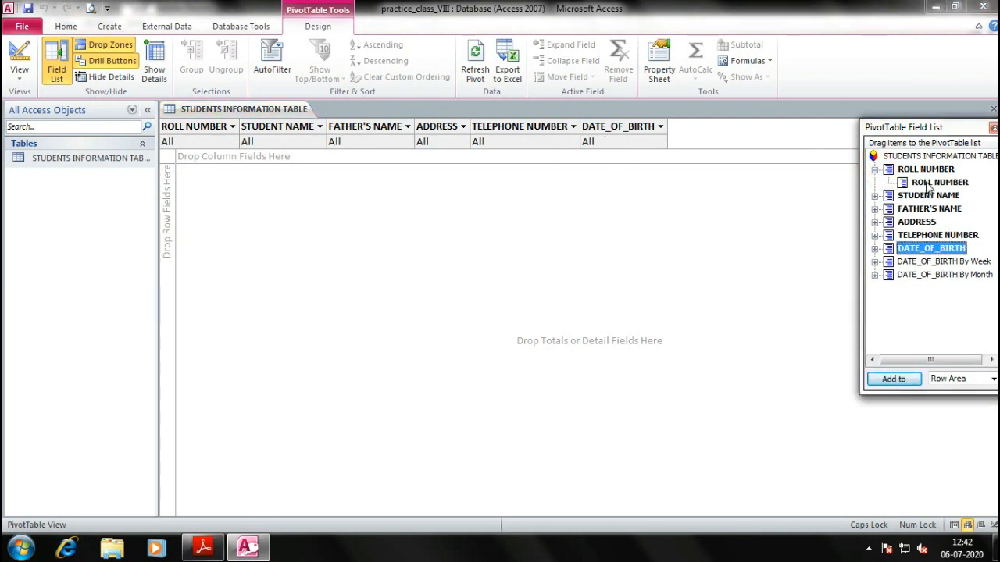
{"action": "left_click_drag", "start_coordinate": [930, 186], "coordinate": [164, 197]}
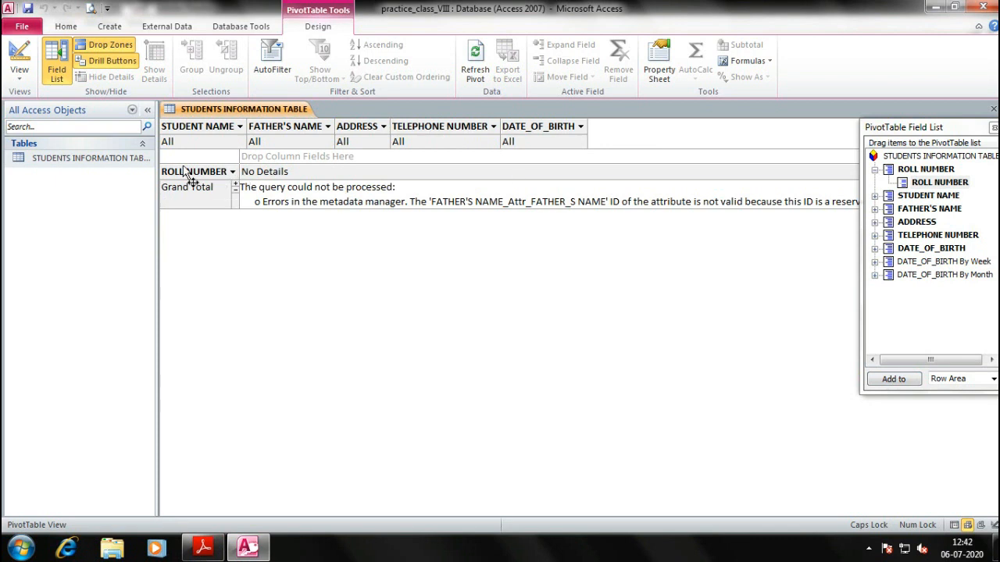
{"action": "left_click", "coordinate": [232, 171]}
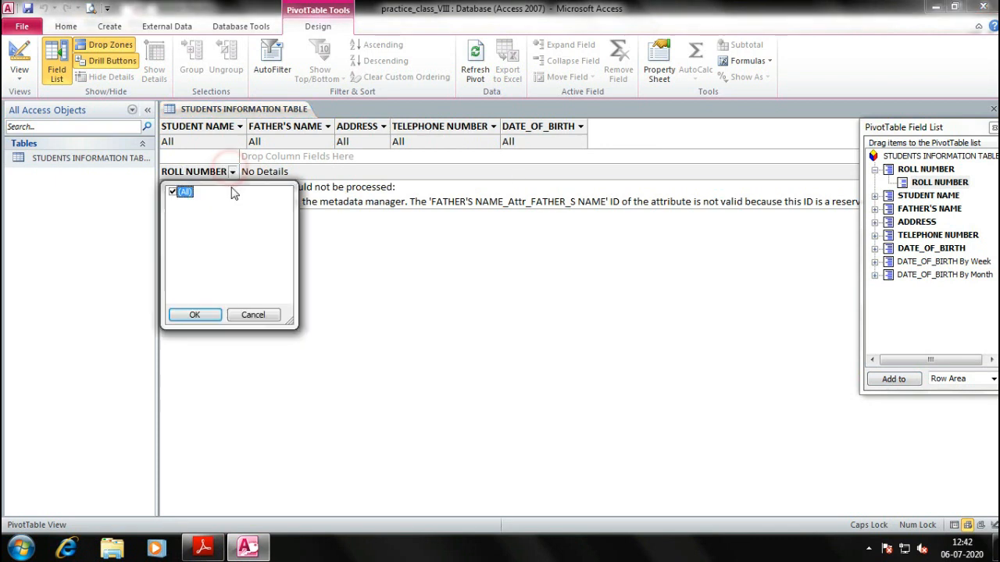
{"action": "left_click", "coordinate": [247, 314]}
{"action": "right_click", "coordinate": [214, 172]}
{"action": "left_click", "coordinate": [254, 320]}
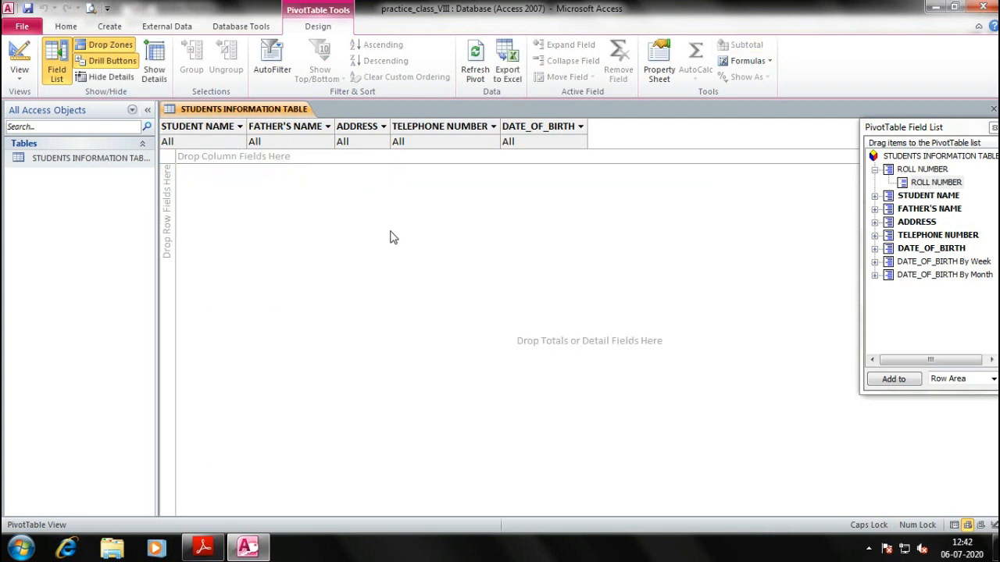
Inspect the STUDENT NAME, FATHER'S NAME, ADDRESS, TELEPHONE NUMBER and DATE_OF_BIRTH filter lists without changing them
{"action": "left_click", "coordinate": [240, 127]}
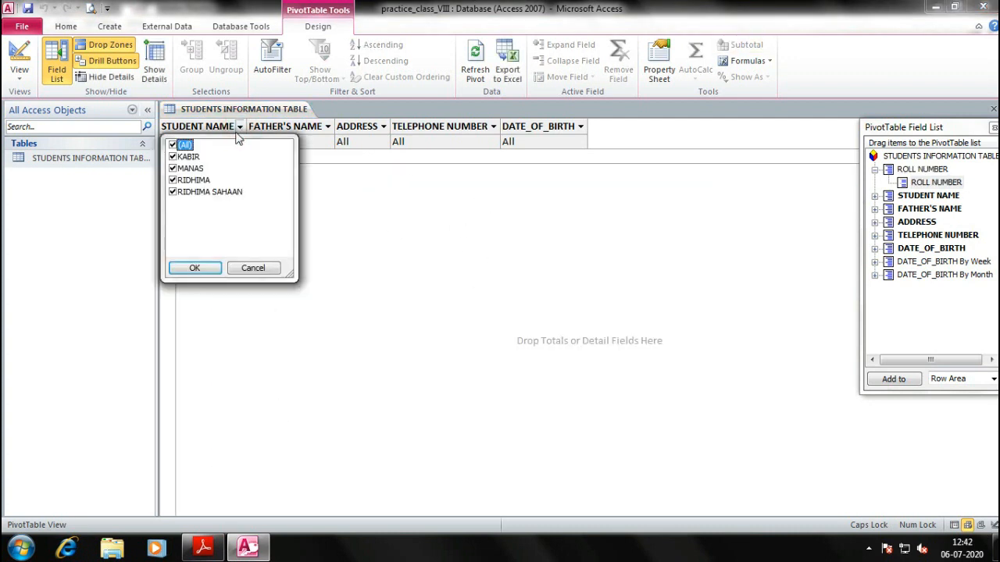
{"action": "left_click", "coordinate": [205, 144]}
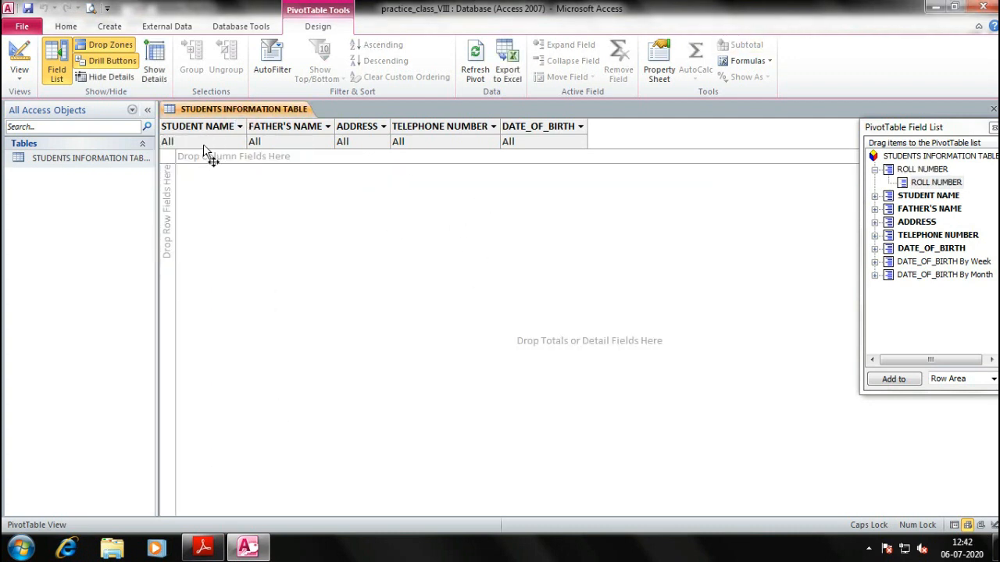
{"action": "left_click", "coordinate": [240, 127]}
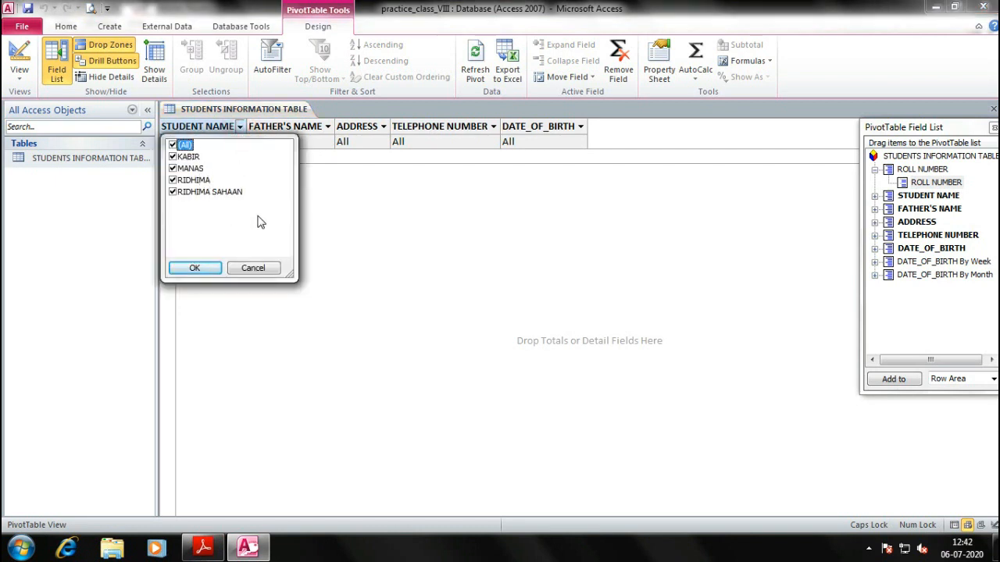
{"action": "left_click", "coordinate": [323, 152]}
{"action": "left_click", "coordinate": [327, 126]}
{"action": "left_click", "coordinate": [382, 131]}
{"action": "left_click", "coordinate": [384, 126]}
{"action": "key", "text": "Escape"}
{"action": "left_click", "coordinate": [494, 127]}
{"action": "key", "text": "Escape"}
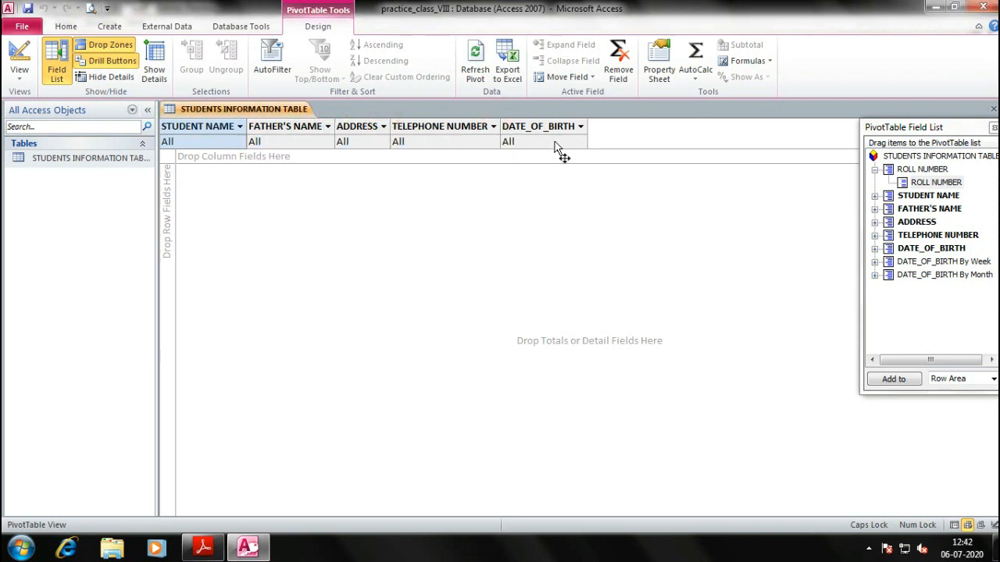
{"action": "left_click", "coordinate": [581, 126]}
{"action": "key", "text": "Escape"}
{"action": "left_click", "coordinate": [693, 256]}
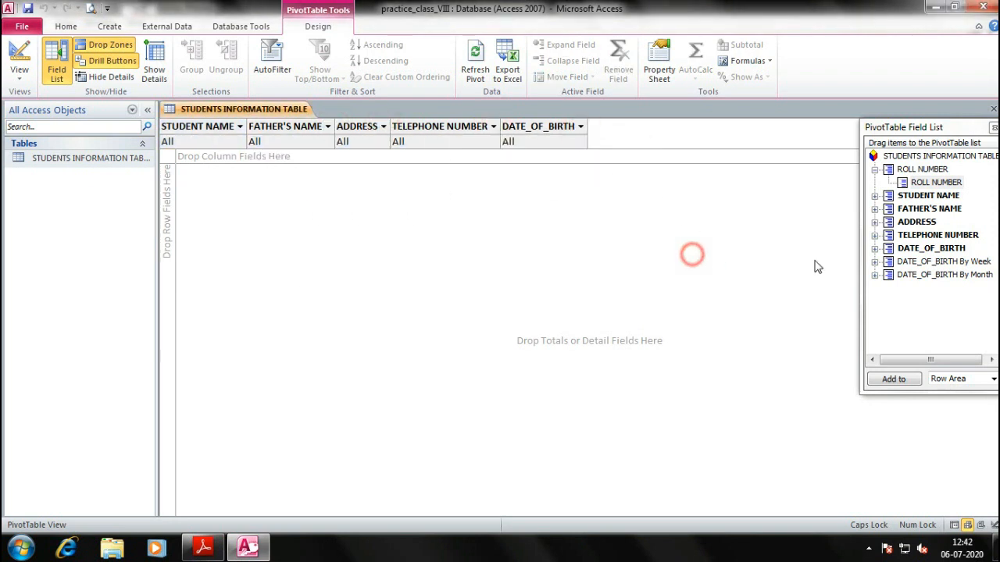
{"action": "left_click", "coordinate": [875, 170]}
Place STUDENT NAME in the pivot's column area, then remove it again
{"action": "left_click_drag", "start_coordinate": [928, 182], "coordinate": [227, 166]}
{"action": "right_click", "coordinate": [226, 161]}
{"action": "left_click", "coordinate": [263, 304]}
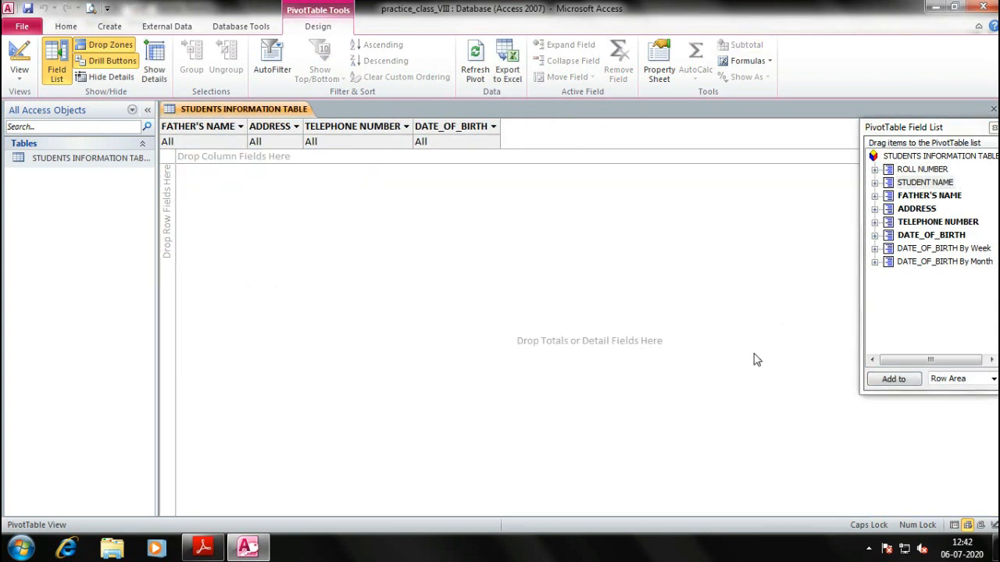
{"action": "left_click", "coordinate": [954, 381]}
{"action": "left_click", "coordinate": [924, 339]}
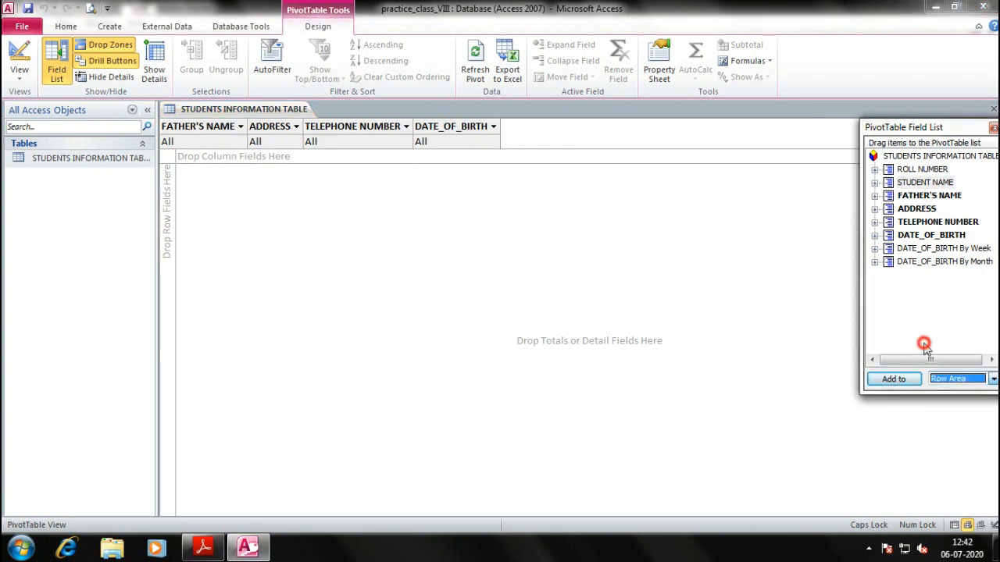
{"action": "left_click", "coordinate": [290, 295]}
Switch to PivotChart View and filter the chart by one father's name
{"action": "left_click", "coordinate": [19, 76]}
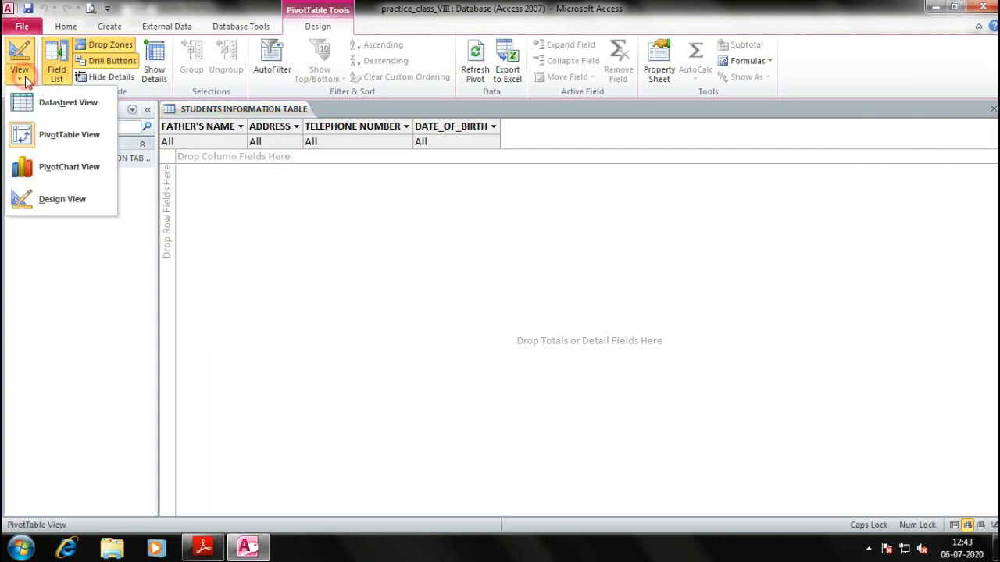
{"action": "left_click", "coordinate": [69, 167]}
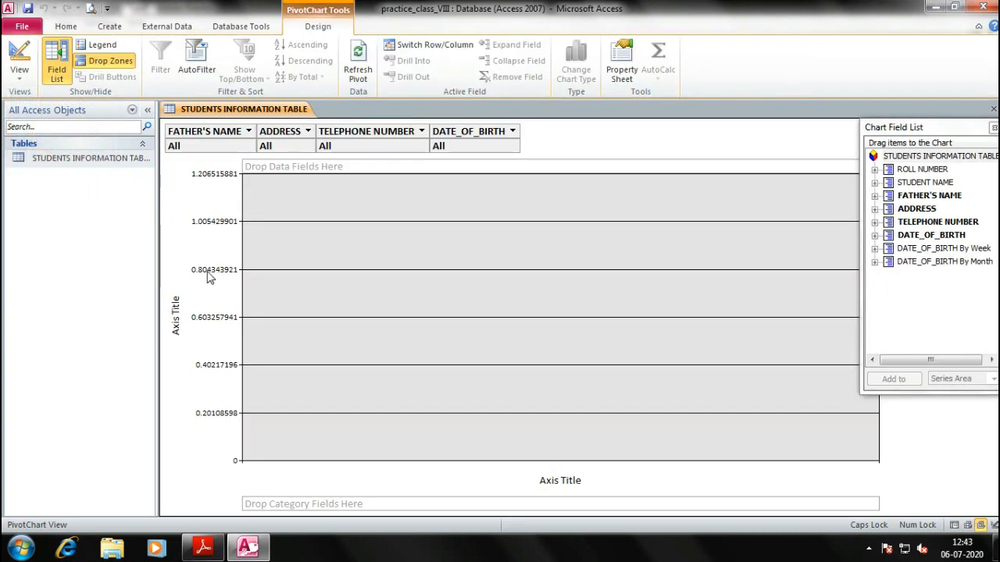
{"action": "left_click", "coordinate": [220, 134]}
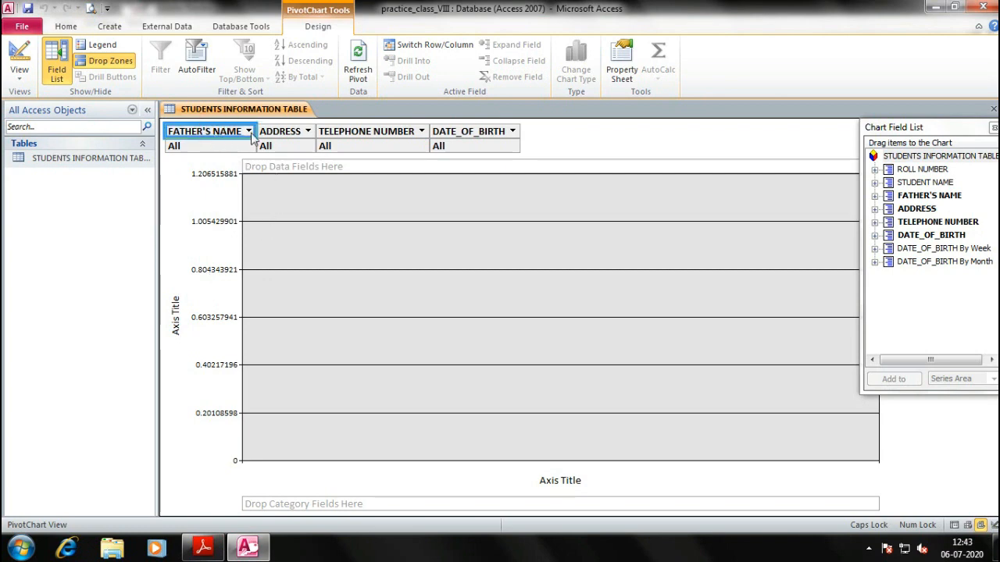
{"action": "left_click", "coordinate": [248, 131]}
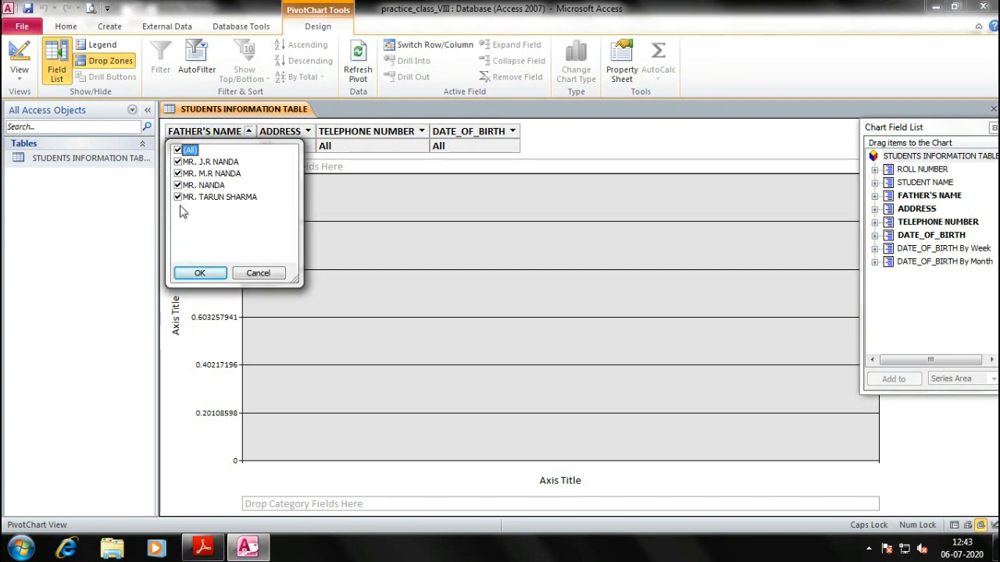
{"action": "left_click", "coordinate": [179, 197]}
{"action": "left_click", "coordinate": [199, 273]}
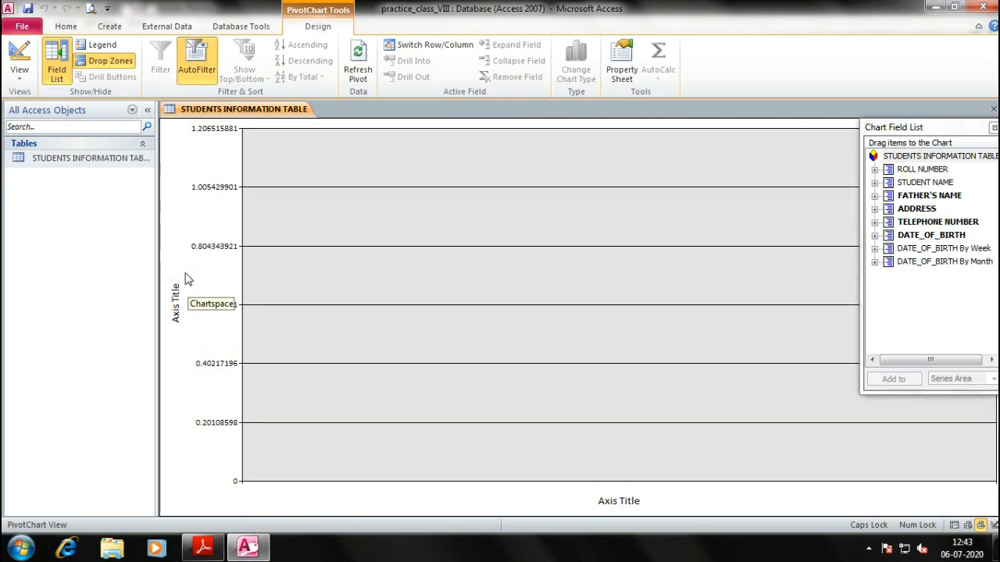
Select the pivot chart to bring back its Chart Field List
{"action": "left_click", "coordinate": [213, 108]}
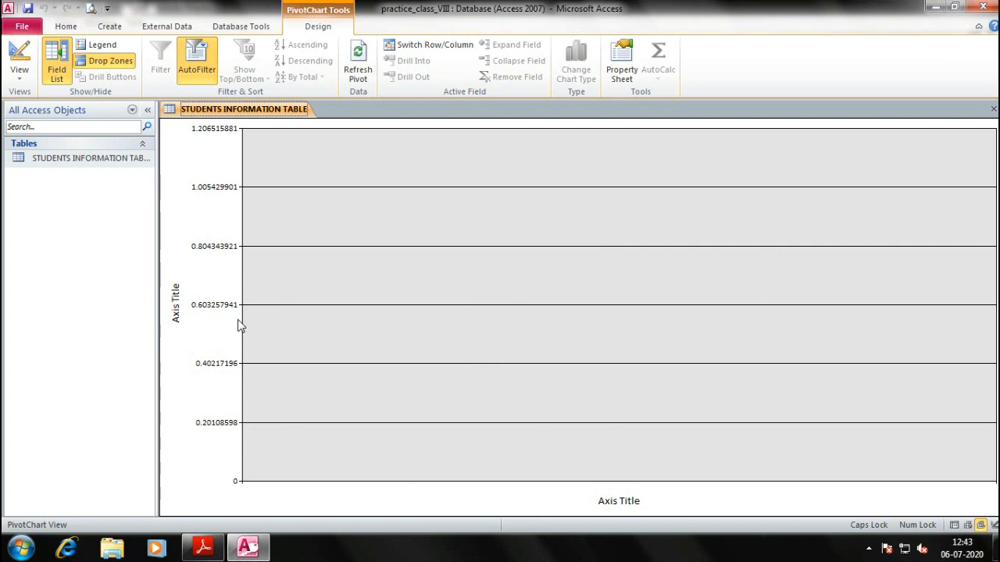
{"action": "left_click", "coordinate": [285, 154]}
{"action": "left_click", "coordinate": [401, 162]}
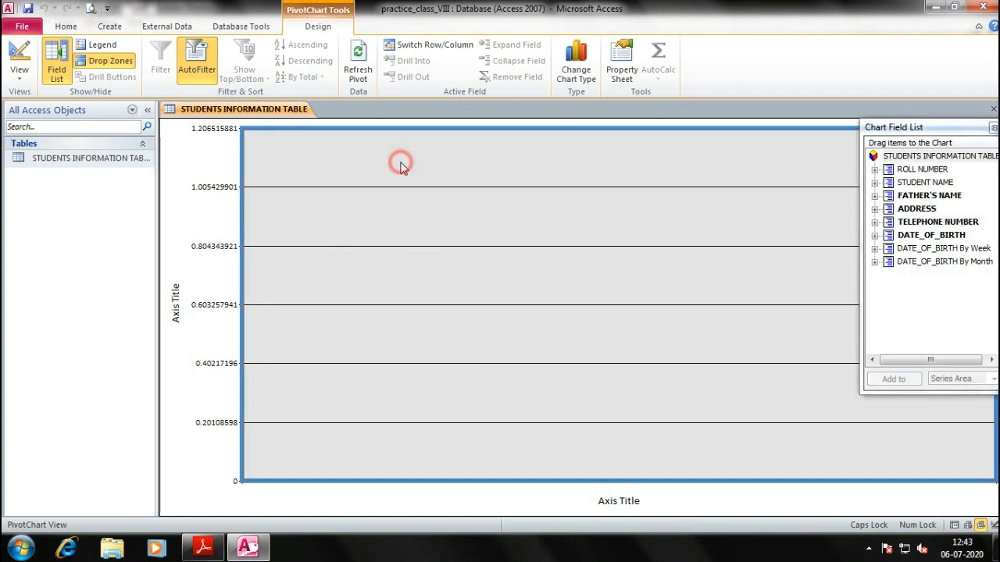
Add STUDENT NAME and ROLL NUMBER to the chart's series area from the Chart Field List
{"action": "left_click", "coordinate": [934, 156]}
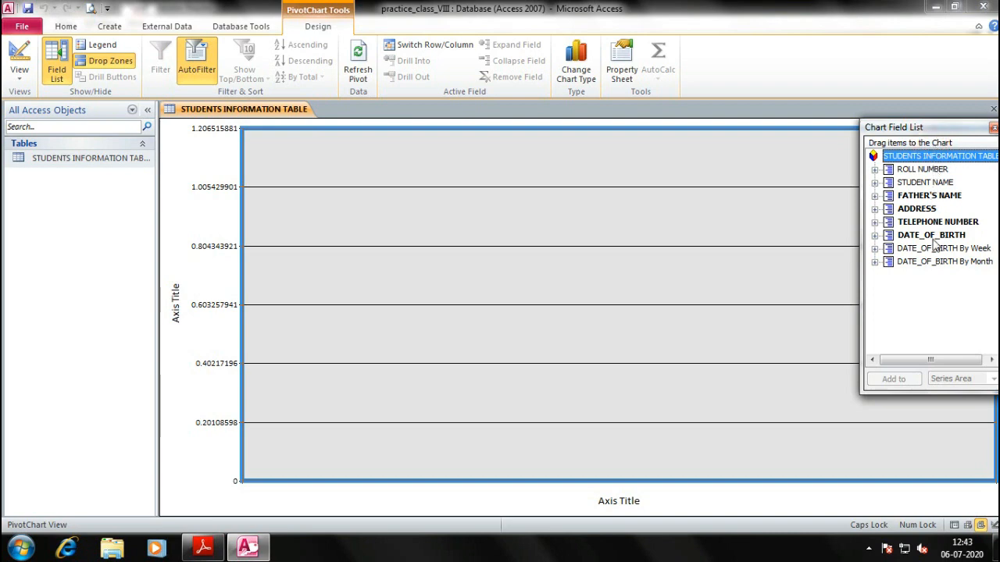
{"action": "left_click", "coordinate": [925, 195]}
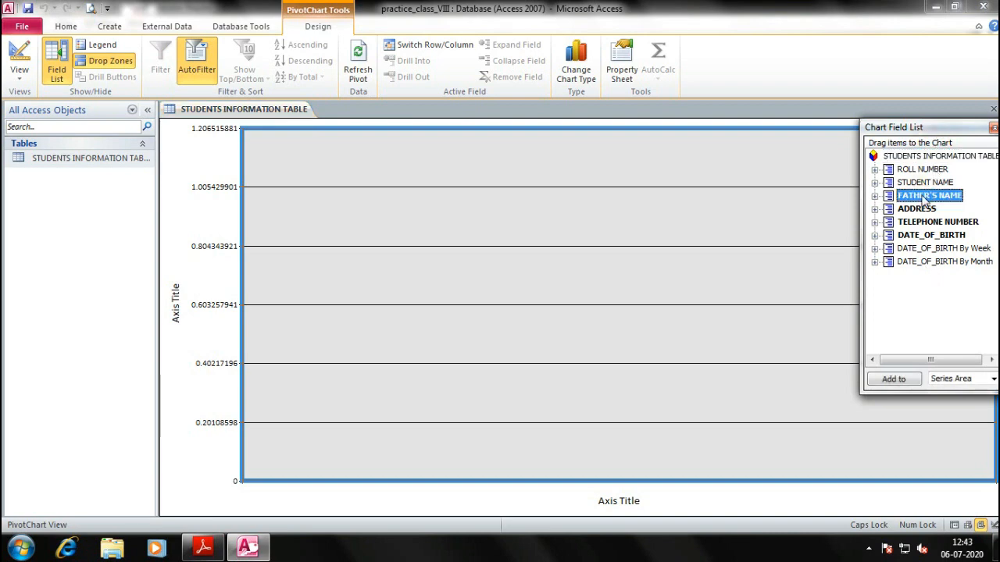
{"action": "left_click", "coordinate": [929, 182]}
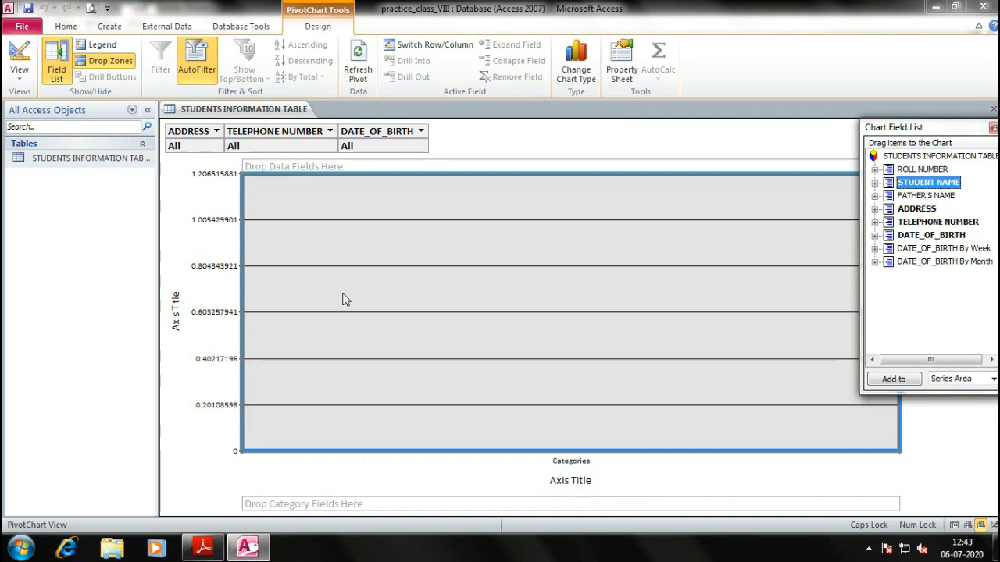
{"action": "left_click", "coordinate": [923, 168]}
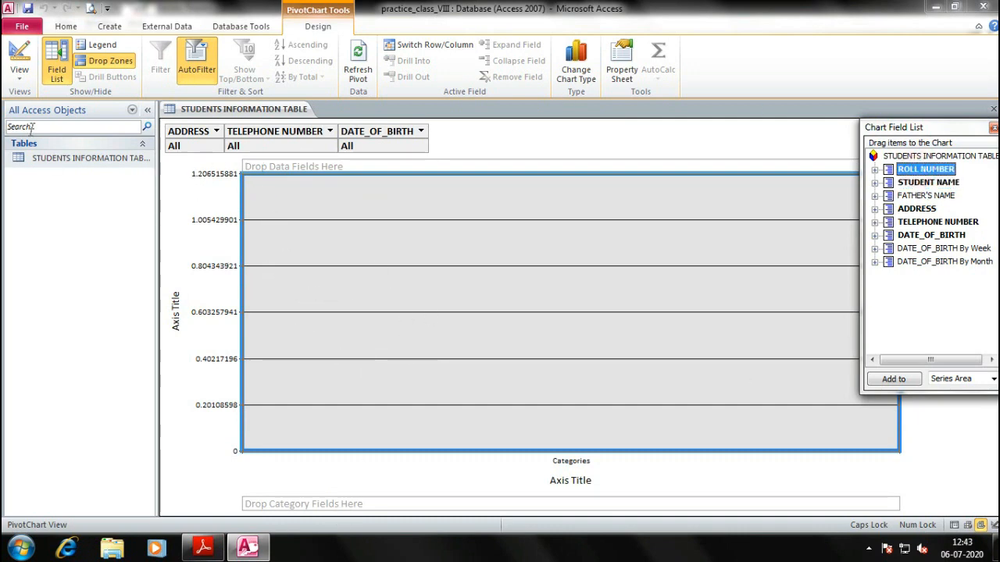
{"action": "left_click", "coordinate": [17, 83]}
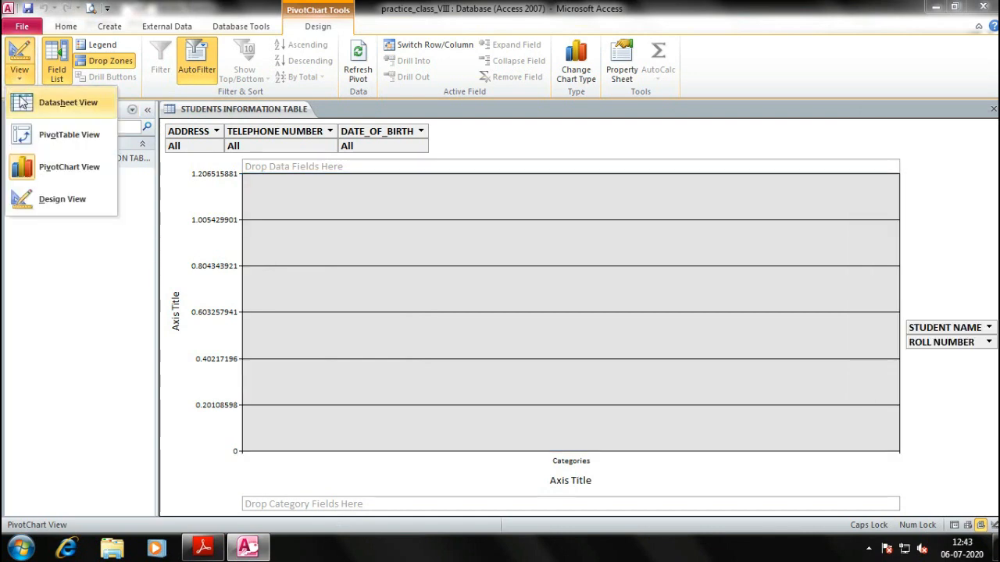
Switch the table to Design View, reopen it in Datasheet View, then go to the textbook PDF
{"action": "left_click", "coordinate": [86, 109]}
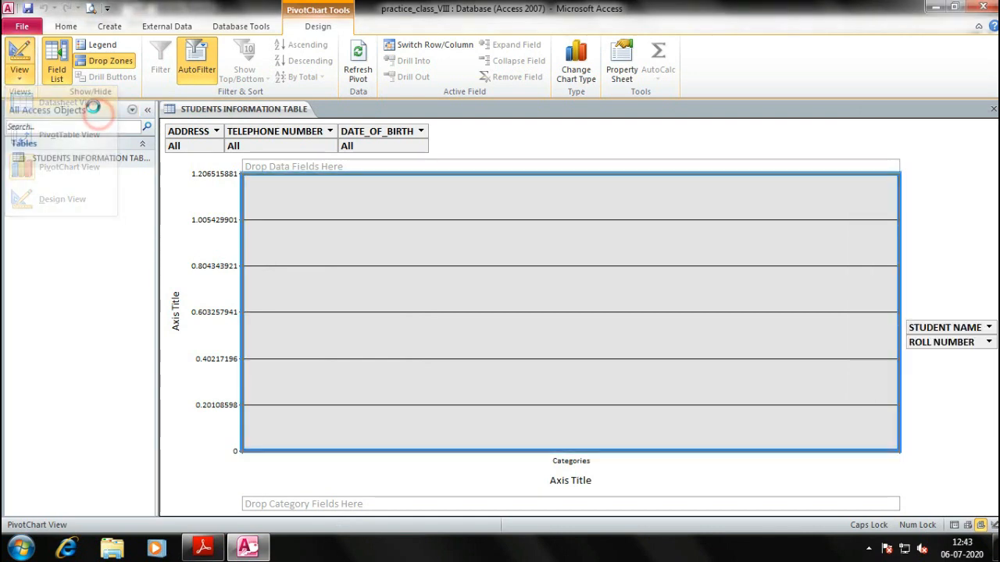
{"action": "left_click", "coordinate": [20, 71]}
{"action": "left_click", "coordinate": [61, 201]}
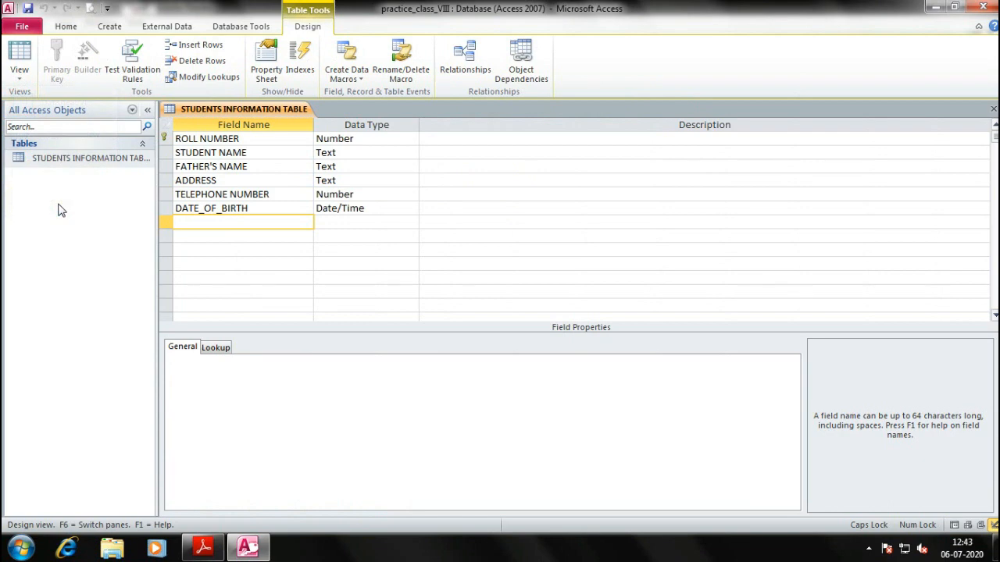
{"action": "double_click", "coordinate": [43, 160]}
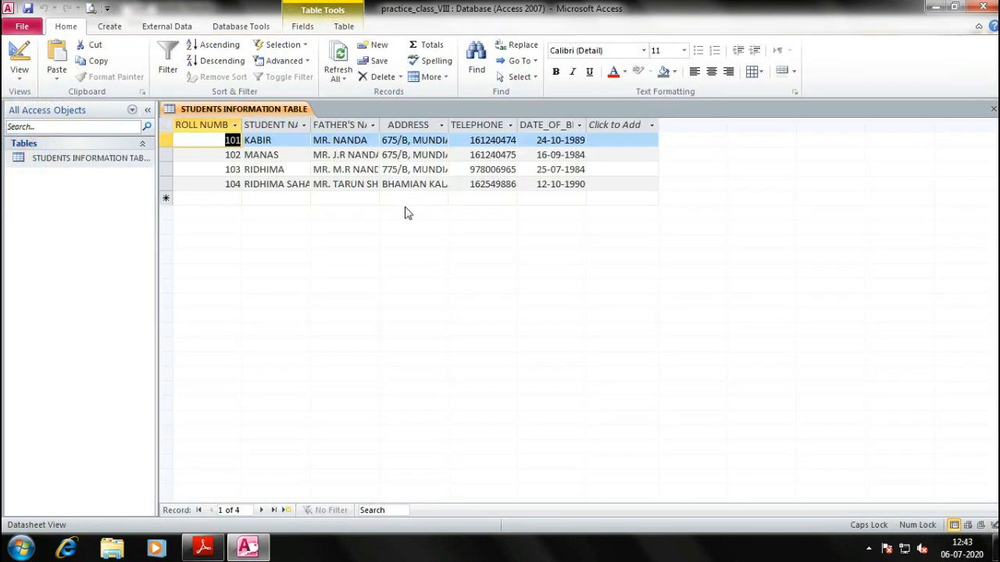
{"action": "key", "text": "alt+Tab"}
Scroll down the textbook PDF a little further
{"action": "scroll", "coordinate": [352, 361], "scroll_direction": "down", "scroll_amount": 2}
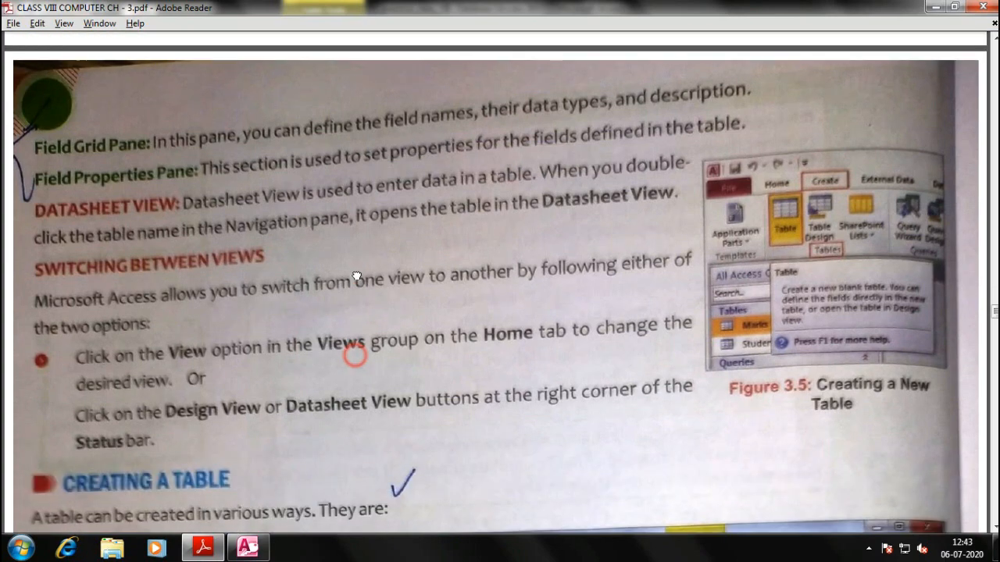
{"action": "left_click_drag", "start_coordinate": [395, 345], "coordinate": [411, 272]}
{"action": "right_click", "coordinate": [411, 269]}
{"action": "left_click", "coordinate": [528, 154]}
Look over the table's view list and shortcut options in Access without changing anything
{"action": "key", "text": "alt+Tab"}
{"action": "left_click", "coordinate": [22, 76]}
{"action": "left_click", "coordinate": [415, 290]}
{"action": "right_click", "coordinate": [33, 160]}
{"action": "left_click", "coordinate": [520, 372]}
Scroll the PDF to CREATING A TABLE and Figure 3.6, then return to Access
{"action": "key", "text": "alt+Tab"}
{"action": "scroll", "coordinate": [248, 313], "scroll_direction": "down", "scroll_amount": 2}
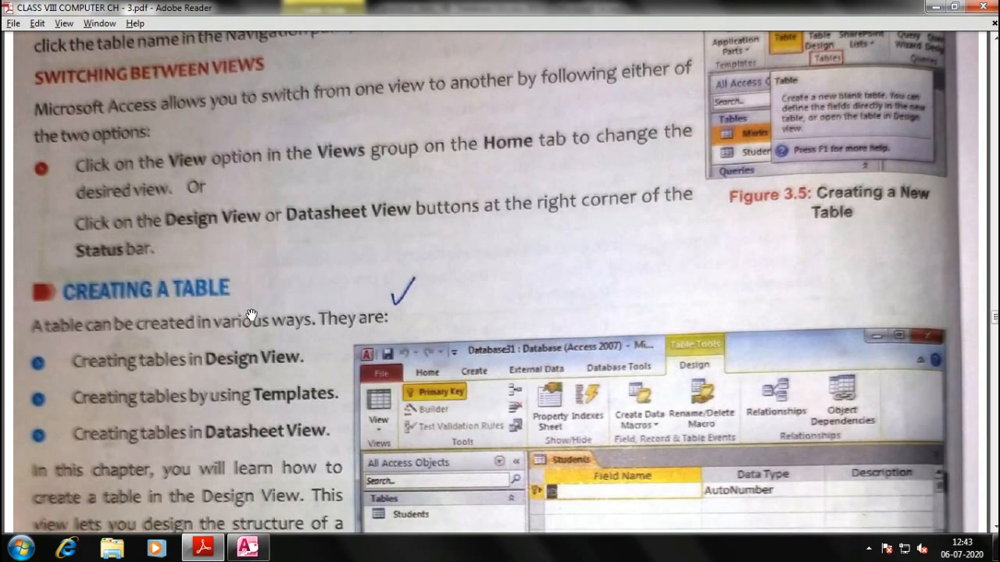
{"action": "scroll", "coordinate": [383, 237], "scroll_direction": "down", "scroll_amount": 1}
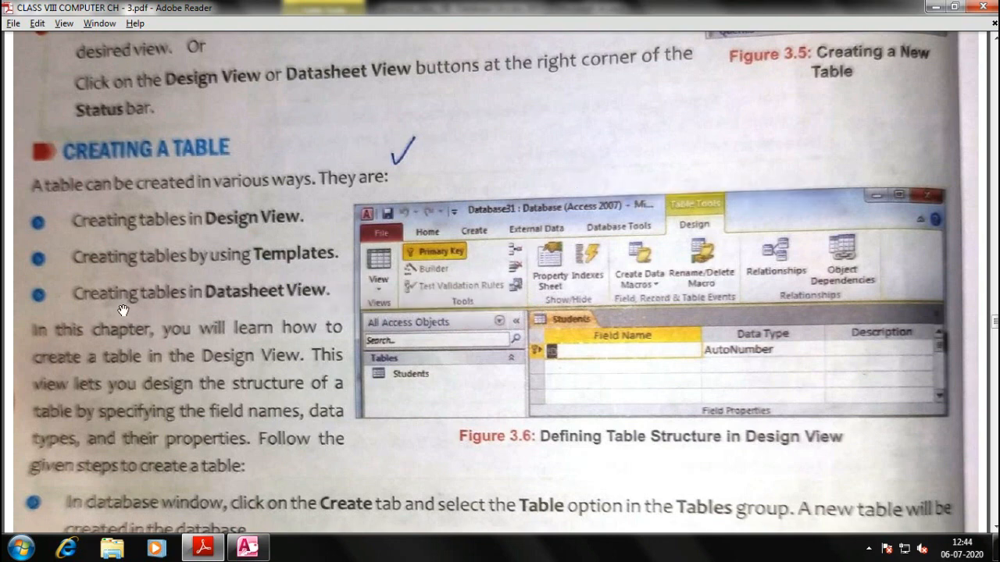
{"action": "key", "text": "alt+Tab"}
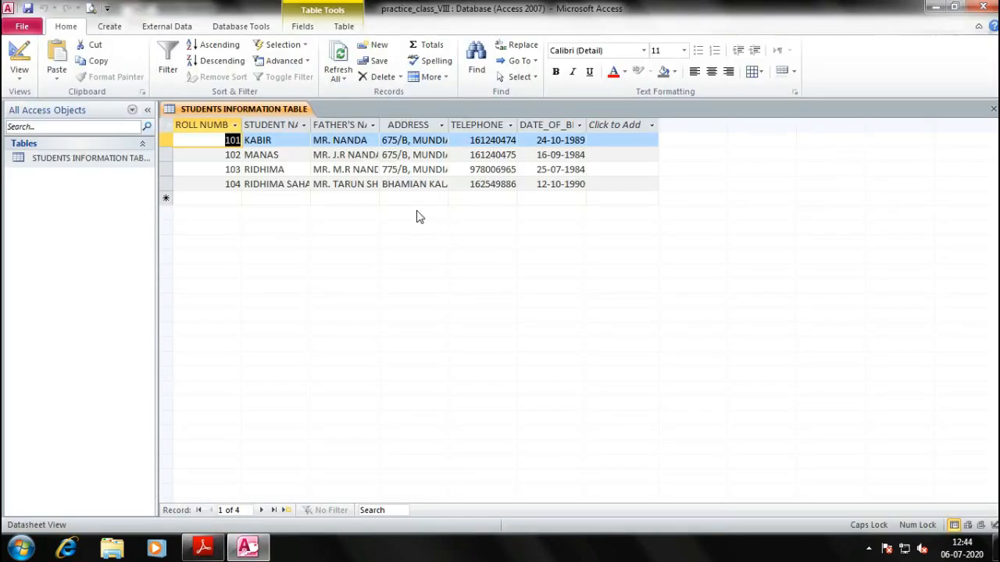
Exit Access, closing the practice_class_VIII database
{"action": "right_click", "coordinate": [60, 232]}
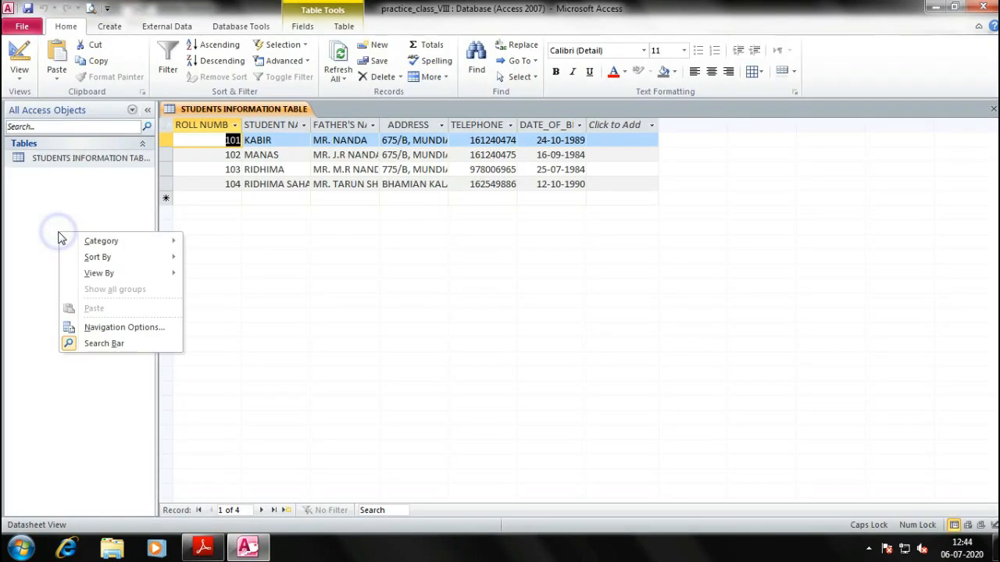
{"action": "left_click", "coordinate": [36, 188]}
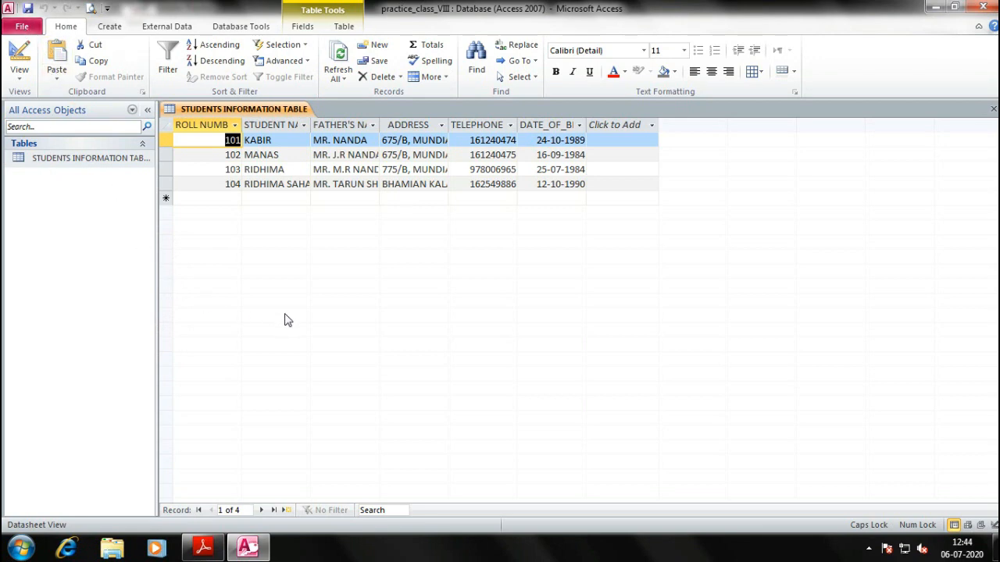
{"action": "key", "text": "ctrl+n"}
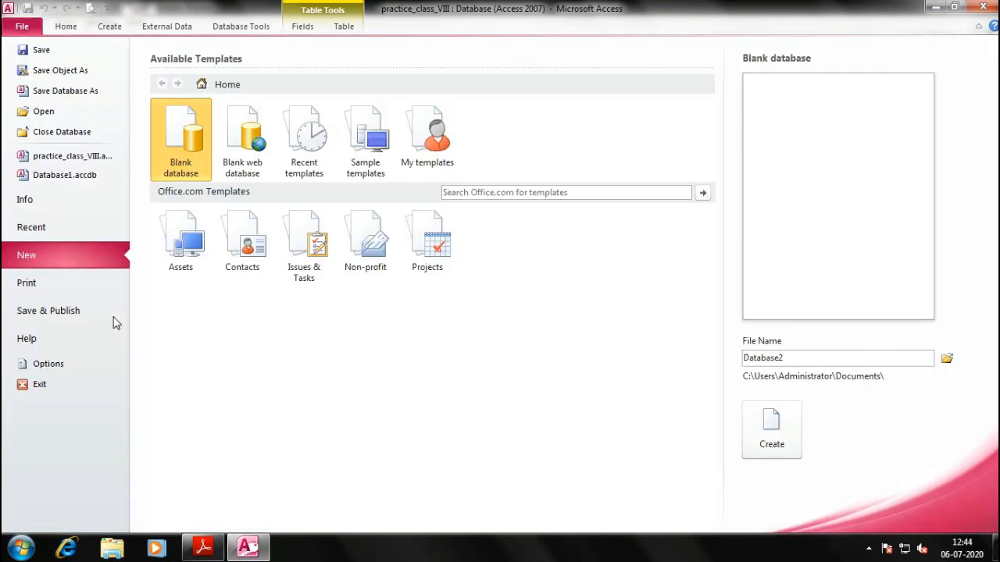
{"action": "left_click", "coordinate": [935, 7]}
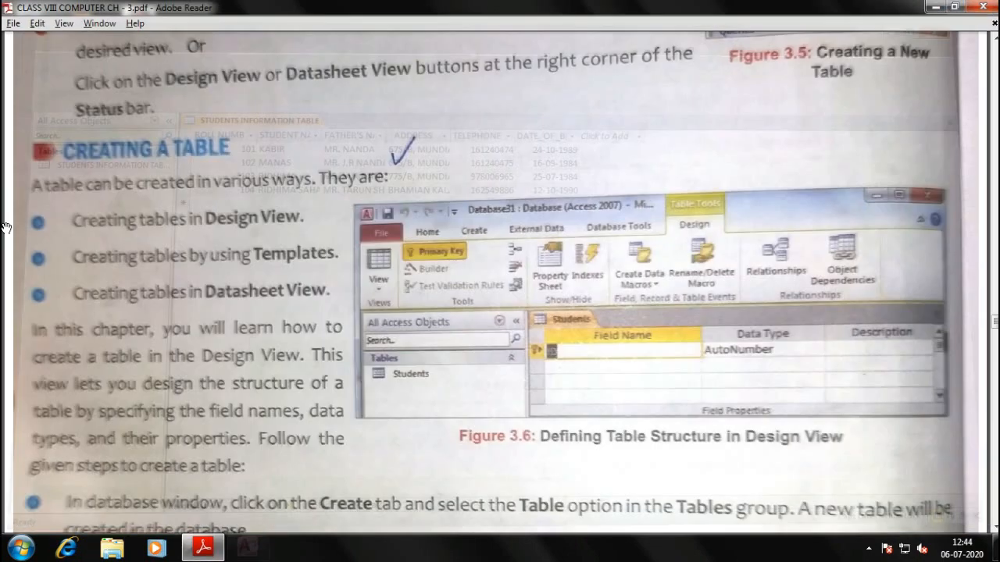
Reopen practice_class_VIII from the Documents folder and enable its content
{"action": "key", "text": "super+e"}
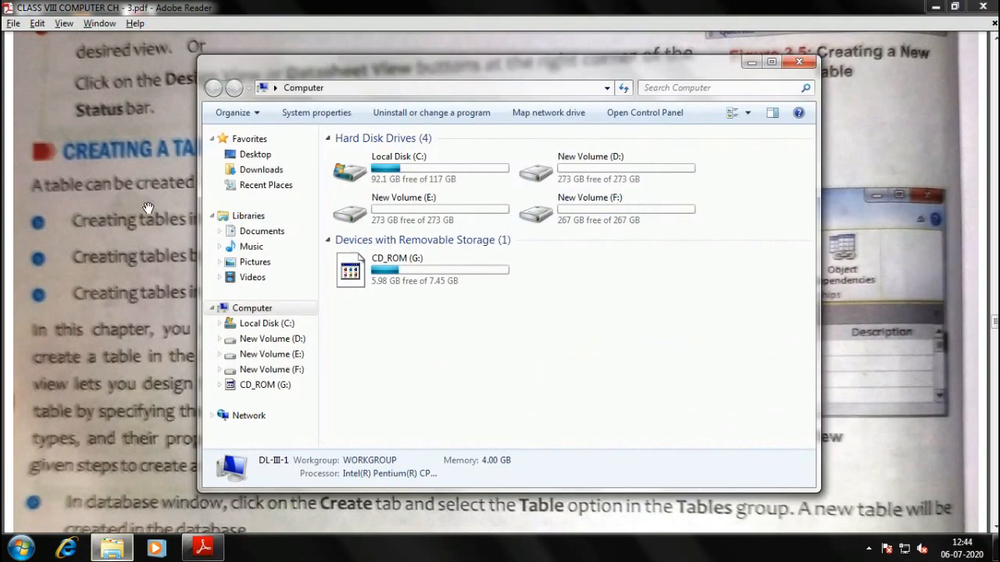
{"action": "left_click", "coordinate": [262, 232]}
{"action": "left_click", "coordinate": [435, 297]}
{"action": "double_click", "coordinate": [375, 226]}
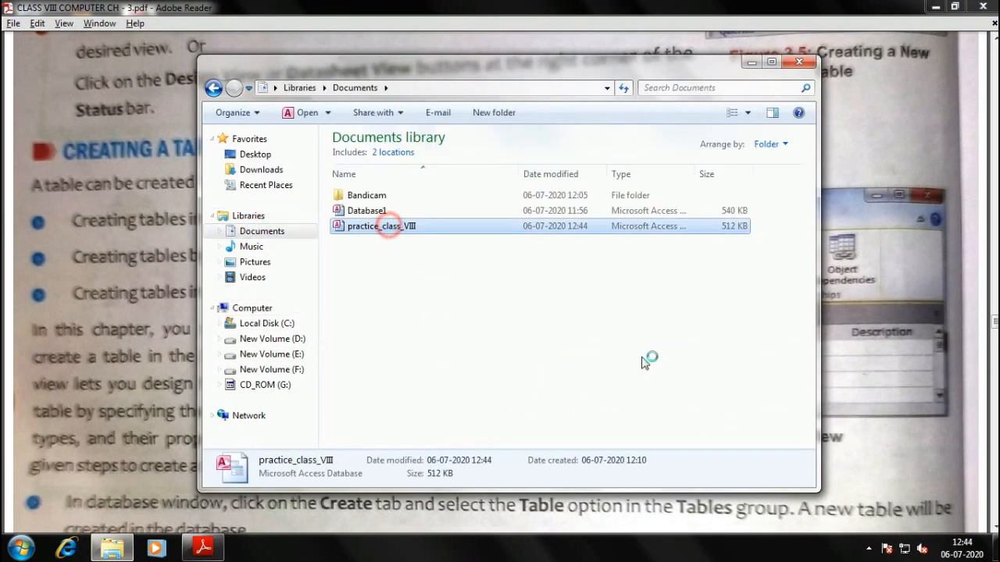
{"action": "left_click", "coordinate": [381, 112]}
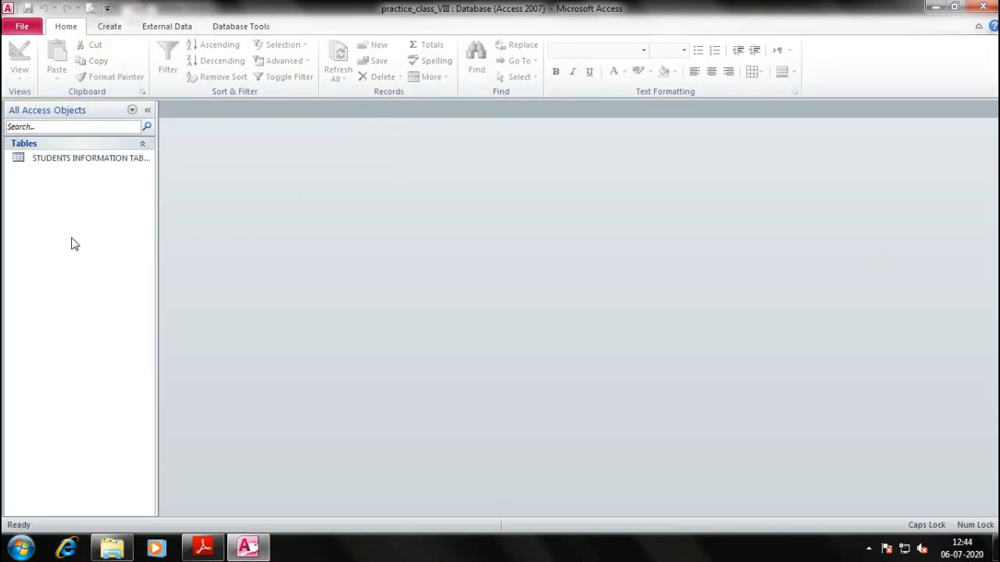
Open STUDENTS INFORMATION TABLE in Datasheet View to display its four student records
{"action": "right_click", "coordinate": [57, 159]}
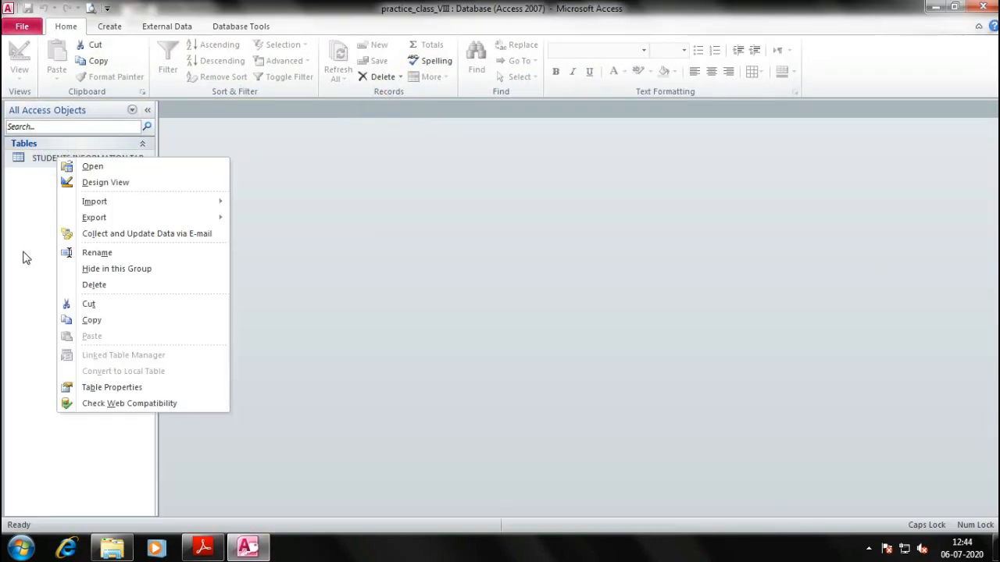
{"action": "left_click", "coordinate": [24, 251]}
{"action": "left_click", "coordinate": [55, 217]}
{"action": "left_click", "coordinate": [64, 27]}
{"action": "double_click", "coordinate": [67, 161]}
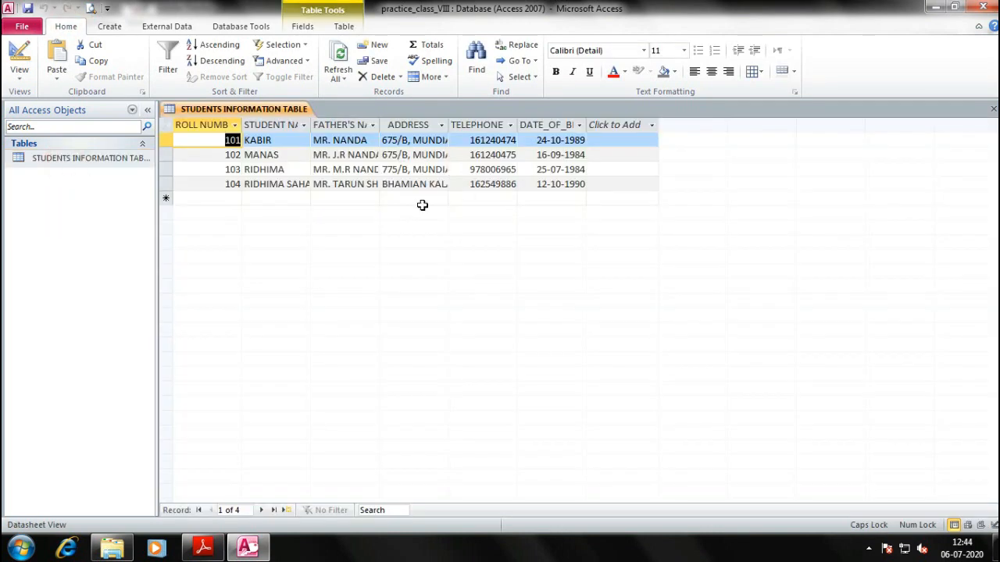
{"action": "left_click", "coordinate": [47, 282]}
Create a new blank Table1 and compare it with the STUDENTS INFORMATION TABLE
{"action": "left_click", "coordinate": [108, 26]}
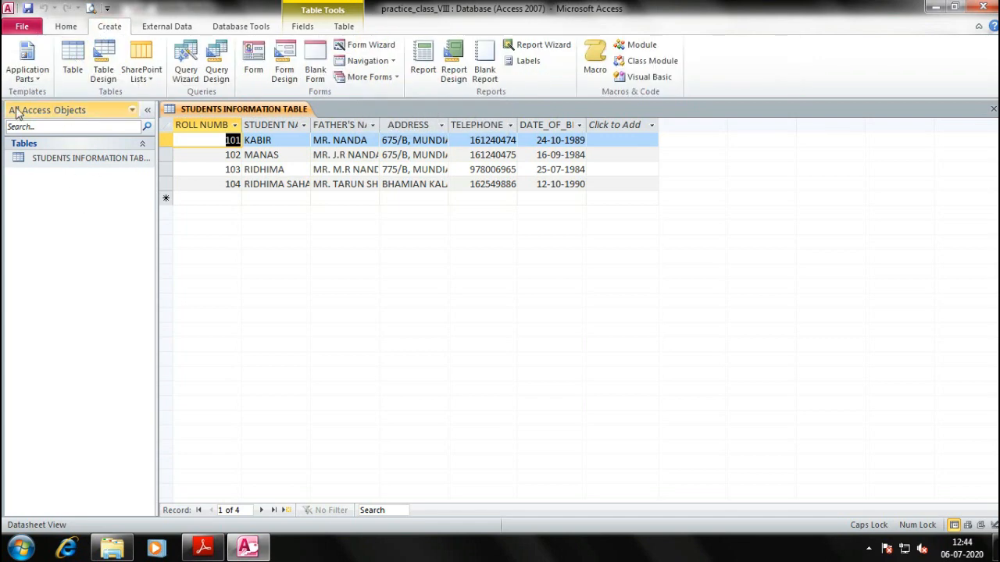
{"action": "left_click", "coordinate": [72, 58]}
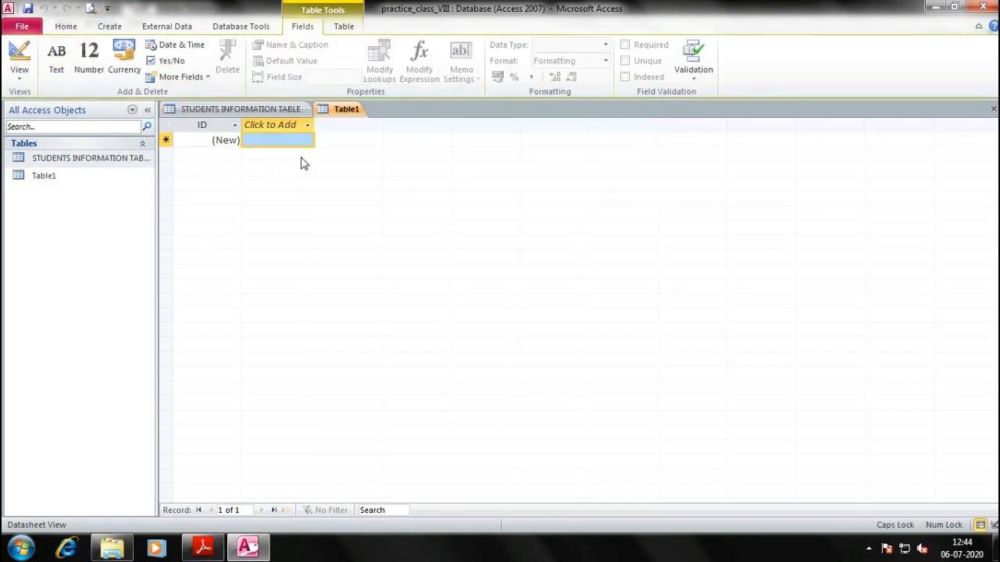
{"action": "left_click", "coordinate": [258, 110]}
{"action": "left_click", "coordinate": [325, 112]}
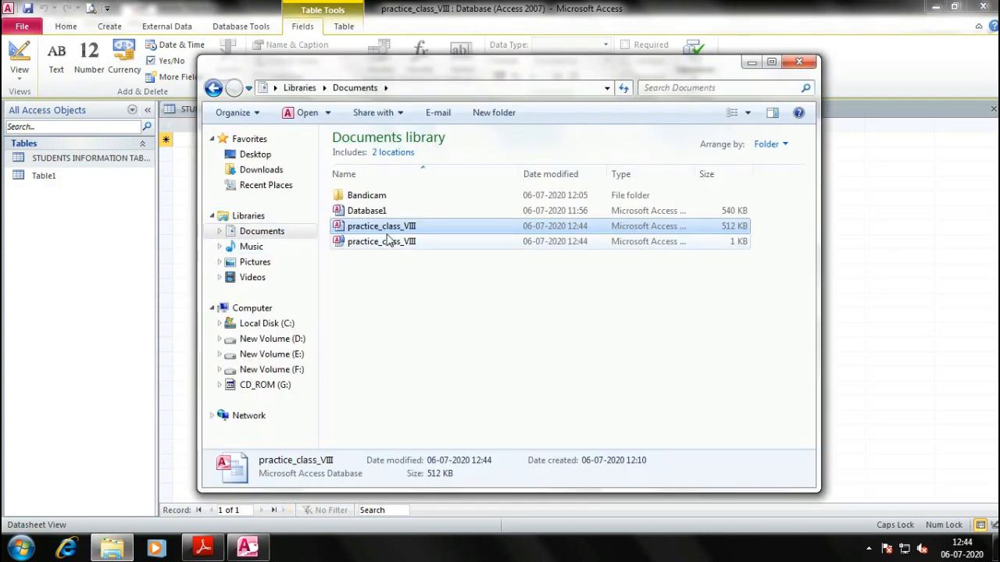
Close the file browser, check the PDF textbook, and look over the ID field's sort options
{"action": "left_click", "coordinate": [810, 63]}
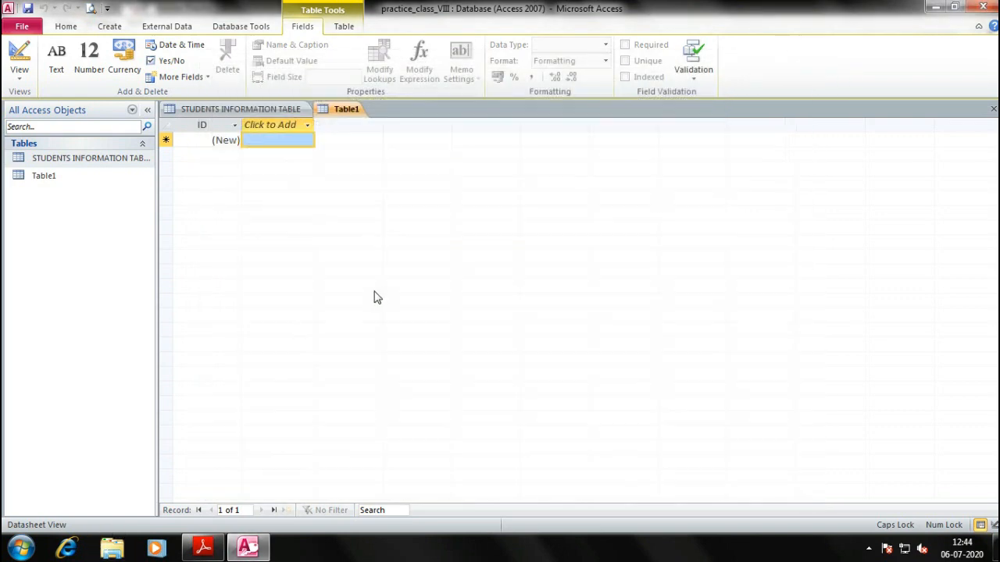
{"action": "key", "text": "alt+Tab"}
{"action": "scroll", "coordinate": [173, 261], "scroll_direction": "down", "scroll_amount": 1}
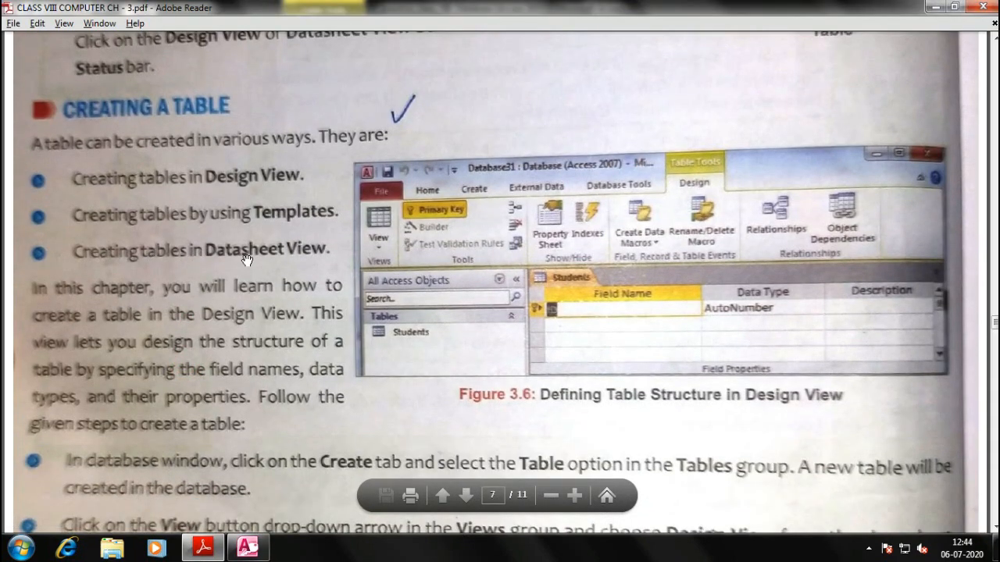
{"action": "key", "text": "alt+Tab"}
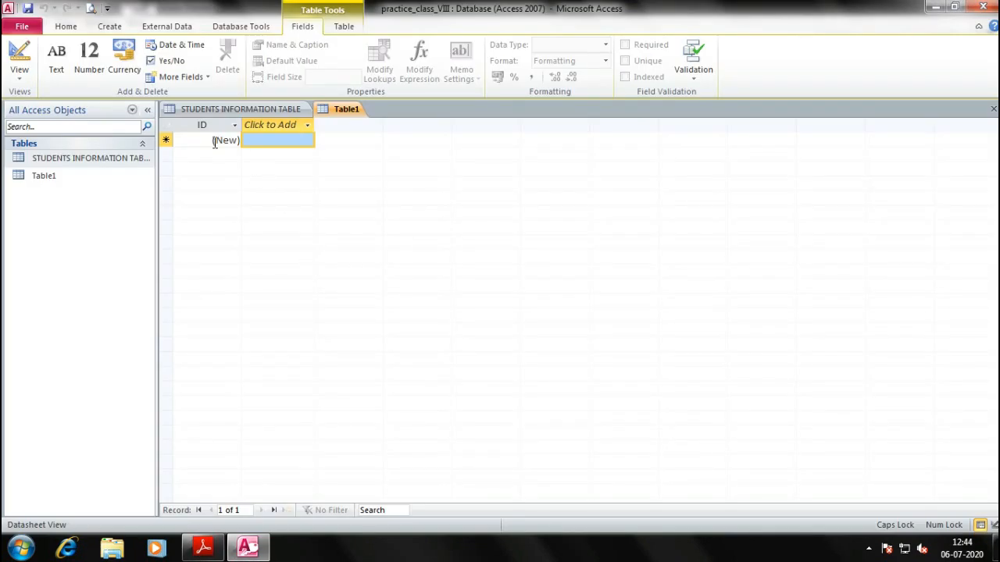
{"action": "left_click", "coordinate": [234, 126]}
{"action": "left_click", "coordinate": [227, 140]}
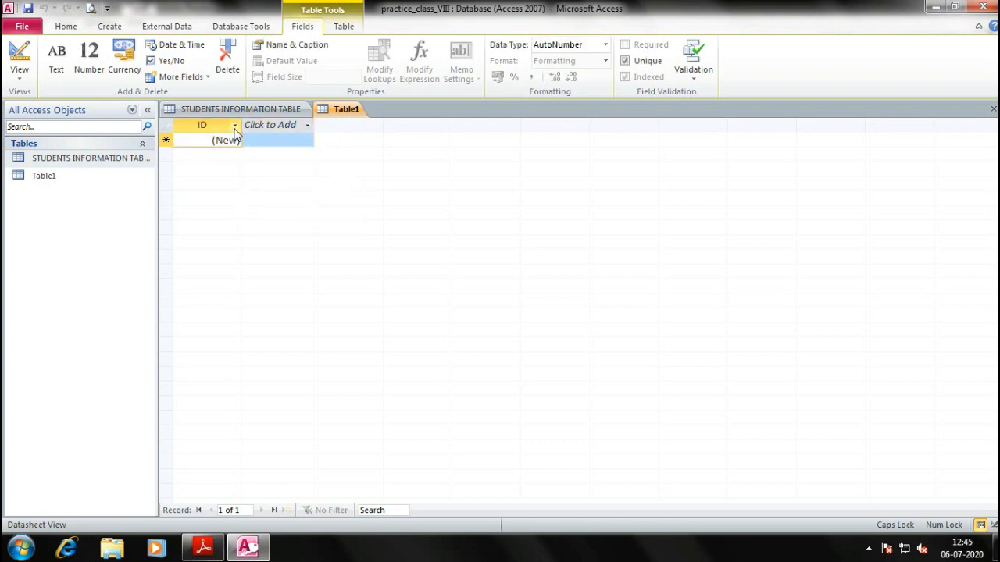
Rename the ID field to ROLL NO
{"action": "left_click", "coordinate": [221, 125]}
{"action": "right_click", "coordinate": [223, 126]}
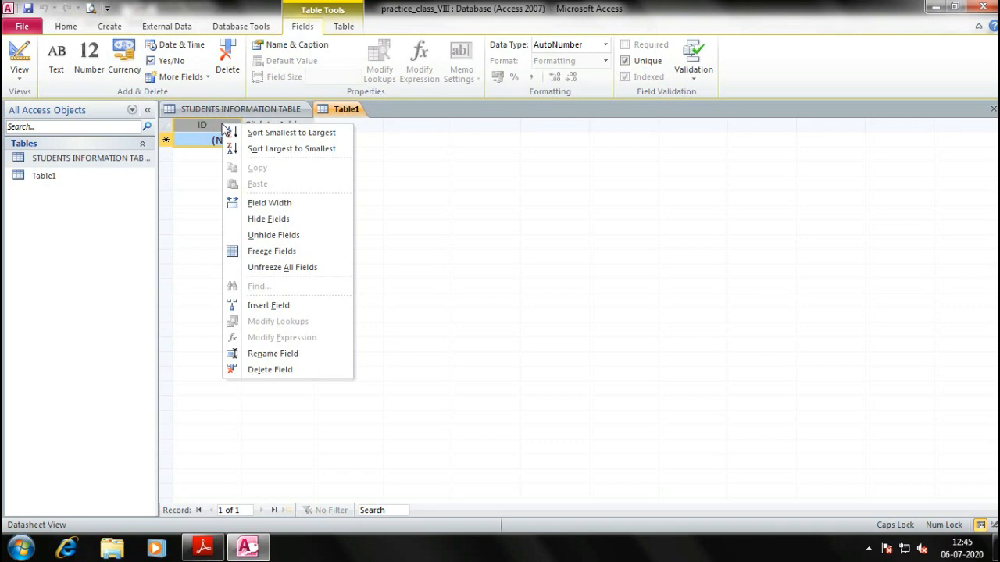
{"action": "left_click", "coordinate": [266, 354]}
{"action": "type", "text": "ROLL NO"}
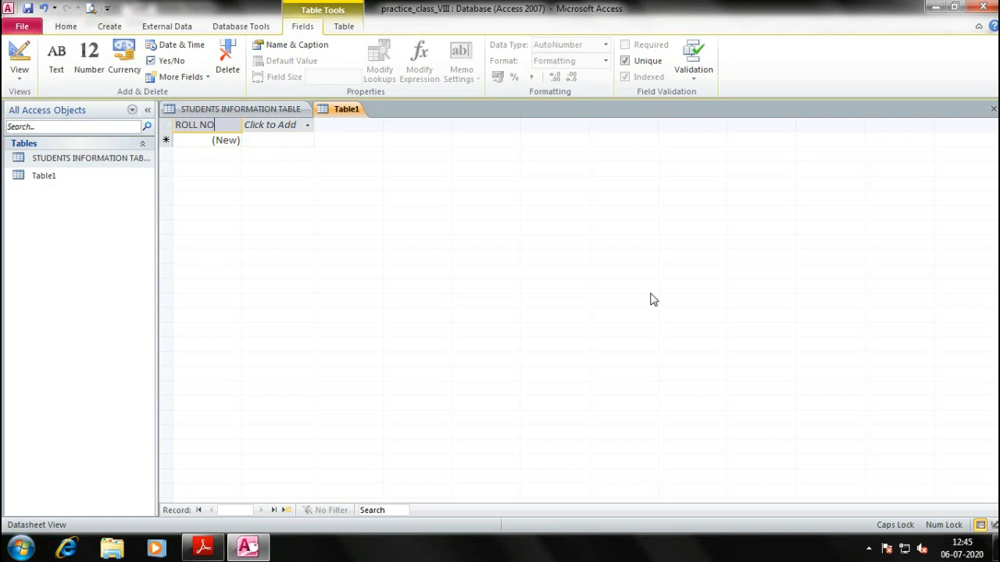
{"action": "key", "text": "Tab"}
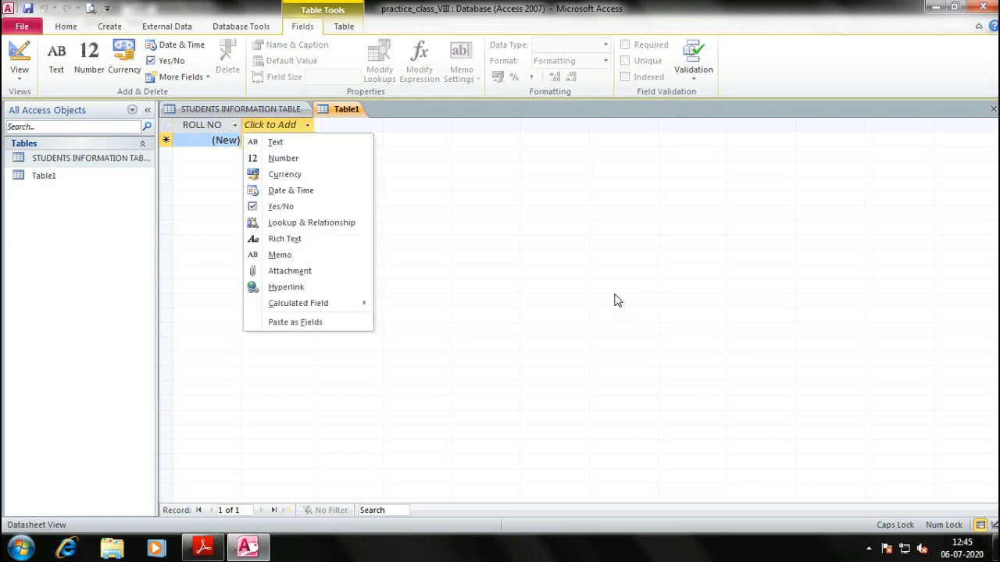
Add text fields STUDENT NAME and FATHER'S NAME
{"action": "left_click", "coordinate": [274, 143]}
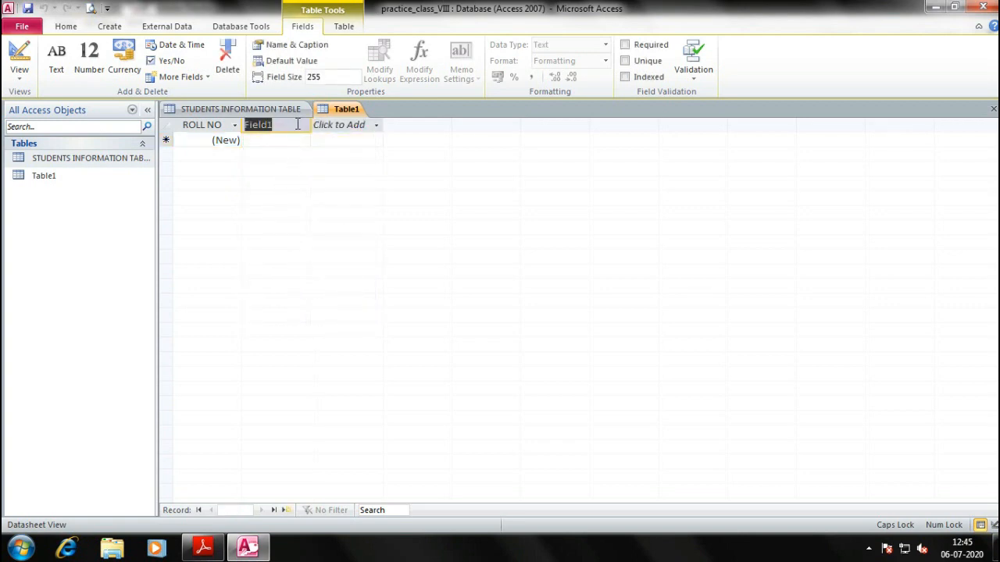
{"action": "type", "text": "ST"}
{"action": "type", "text": "UDENT NAME"}
{"action": "key", "text": "Return"}
{"action": "left_click", "coordinate": [355, 145]}
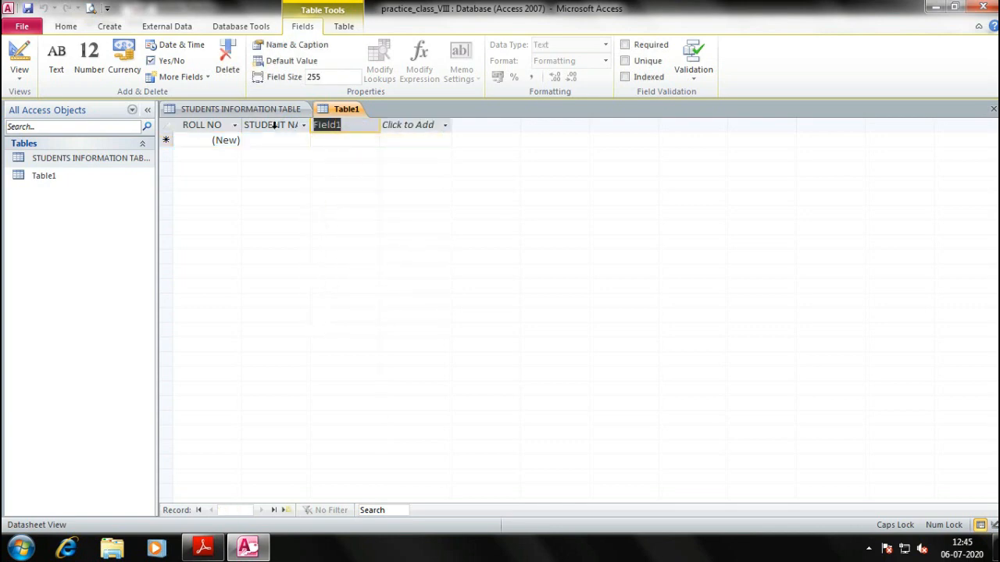
{"action": "type", "text": "FAT"}
{"action": "type", "text": "HER'S NAME"}
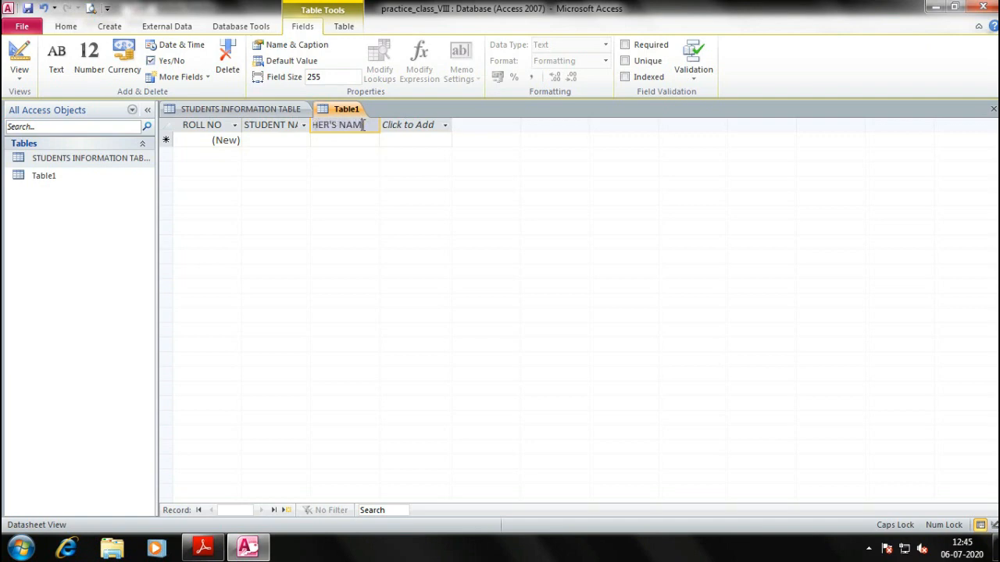
{"action": "key", "text": "Return"}
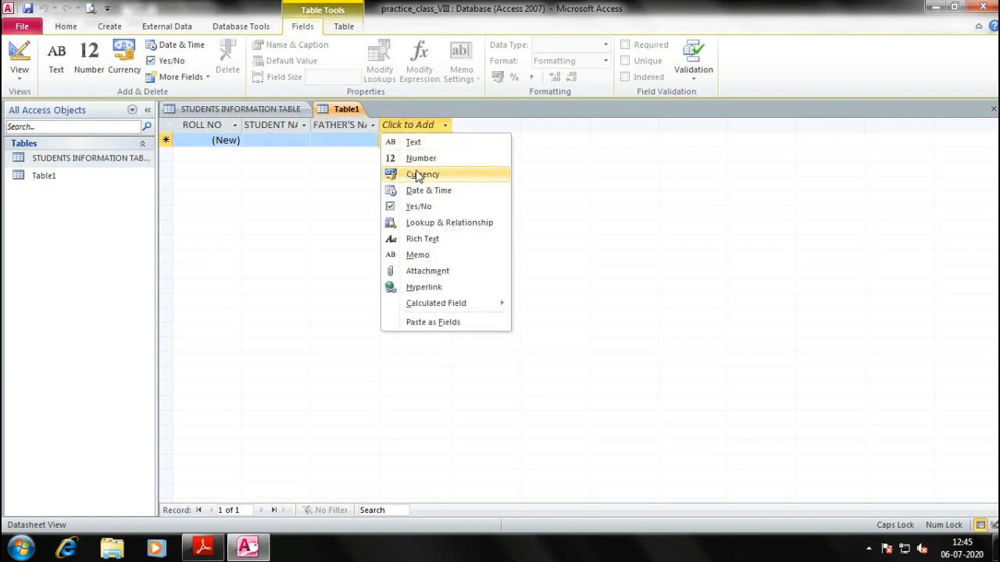
Add an ADDRESS text field and a TELEPHONE number field
{"action": "left_click", "coordinate": [434, 143]}
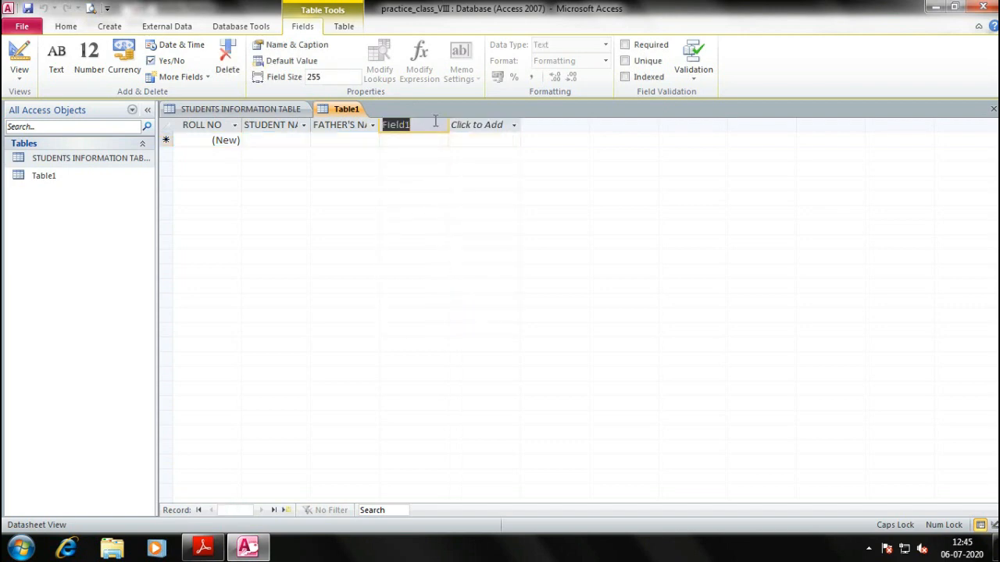
{"action": "type", "text": "ADDRESS"}
{"action": "key", "text": "Return"}
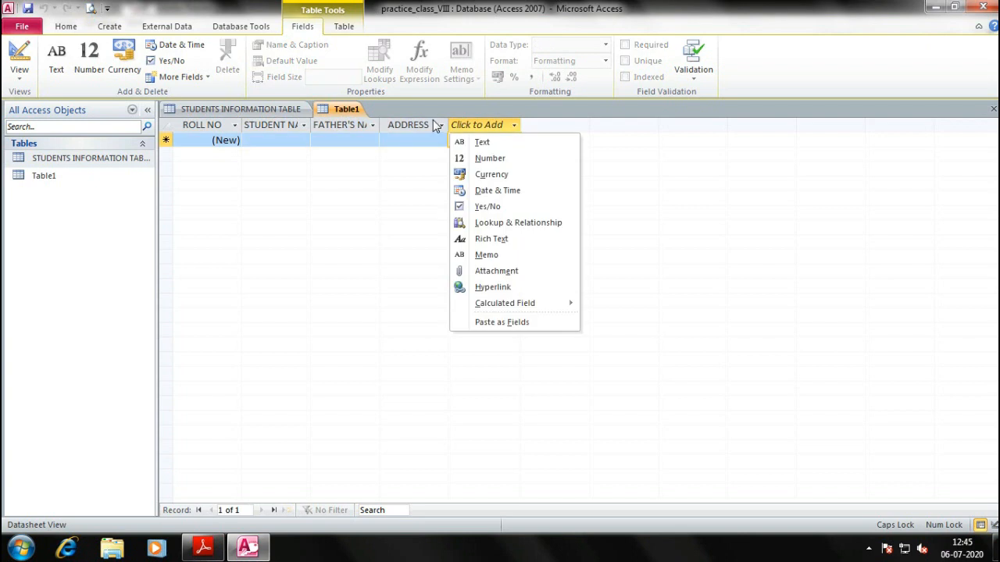
{"action": "left_click", "coordinate": [487, 157]}
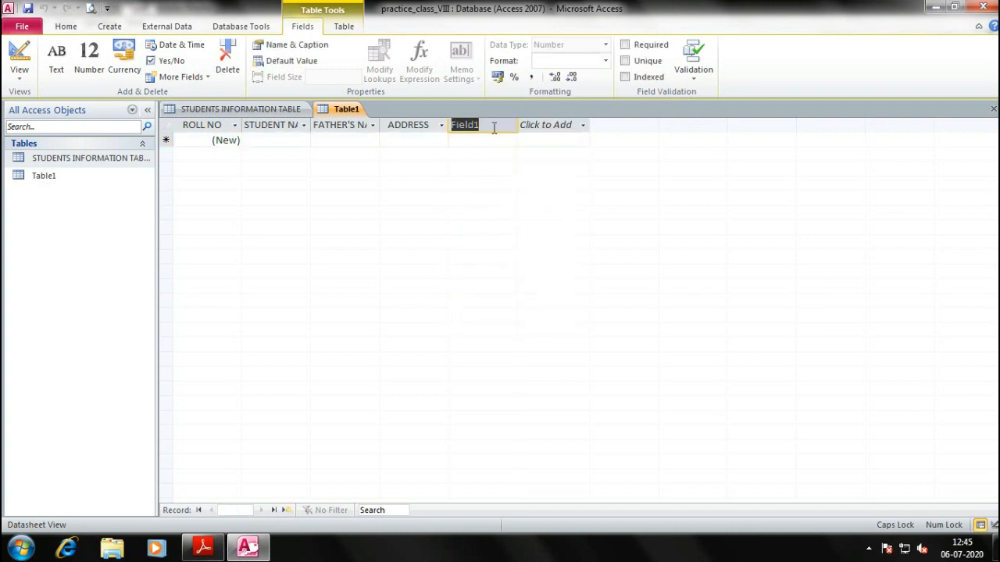
{"action": "type", "text": "TELEPHONE NUYMB"}
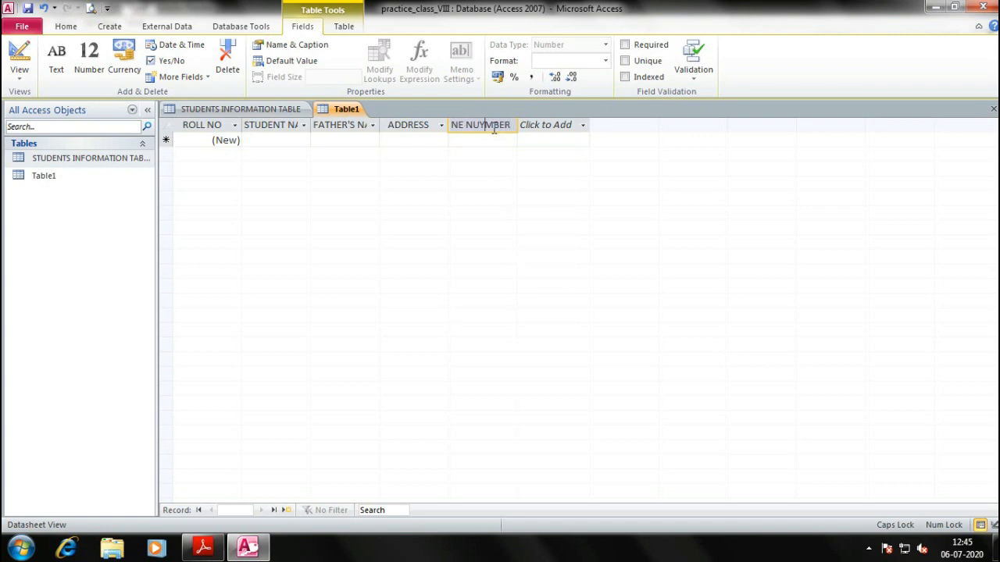
{"action": "key", "text": "Return"}
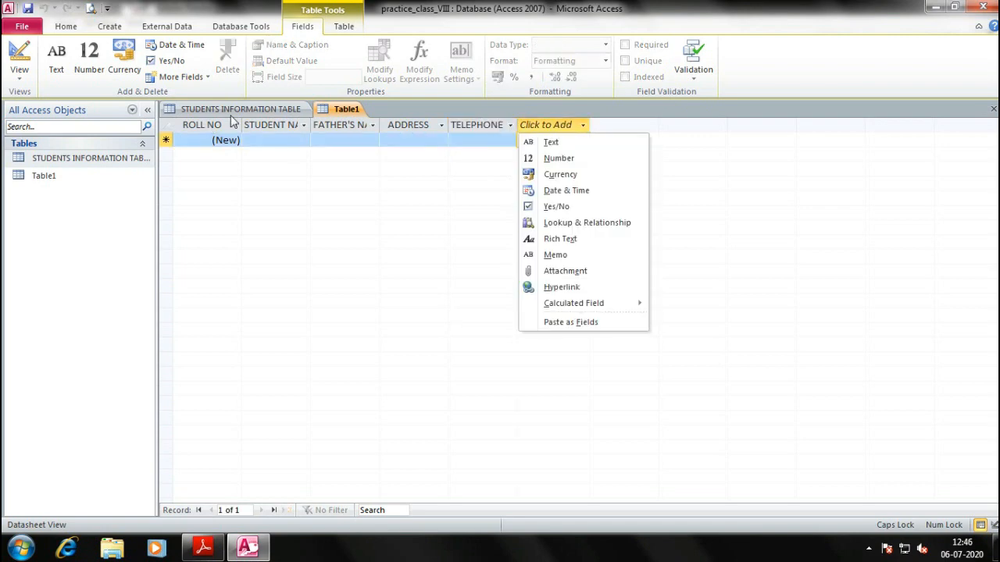
Add a DATE OF BIRTH field, fixing the empty-name error along the way
{"action": "type", "text": "dA"}
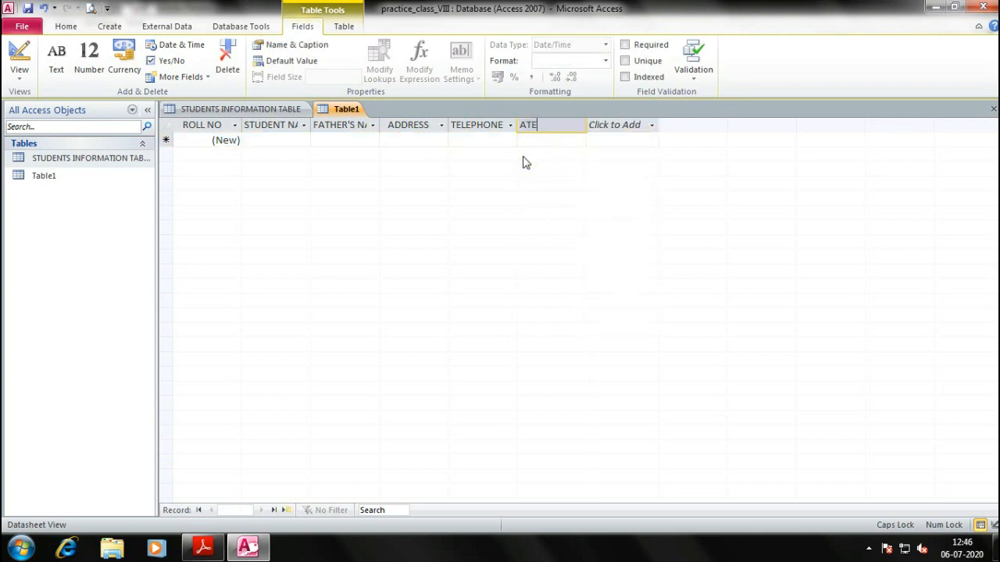
{"action": "key", "text": "Return"}
{"action": "key", "text": "Return"}
{"action": "left_click", "coordinate": [541, 127]}
{"action": "key", "text": "Return"}
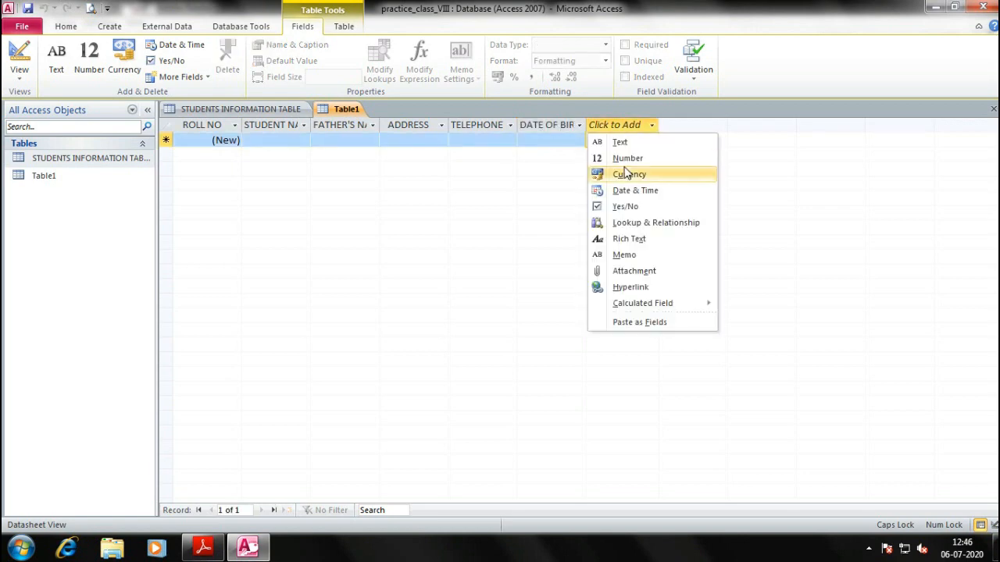
{"action": "left_click", "coordinate": [556, 135]}
{"action": "left_click", "coordinate": [578, 125]}
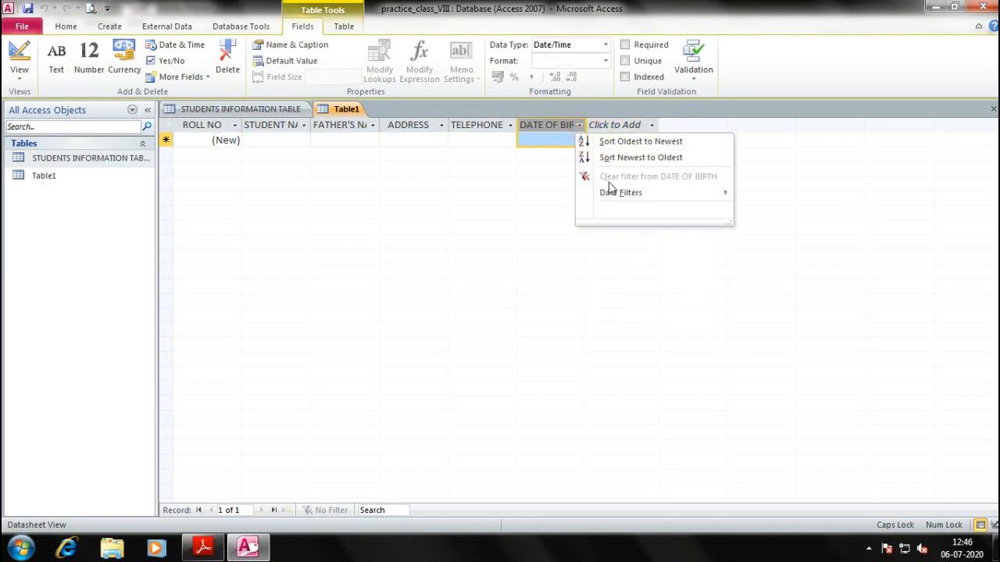
{"action": "mouse_move", "coordinate": [617, 195]}
{"action": "left_click", "coordinate": [557, 127]}
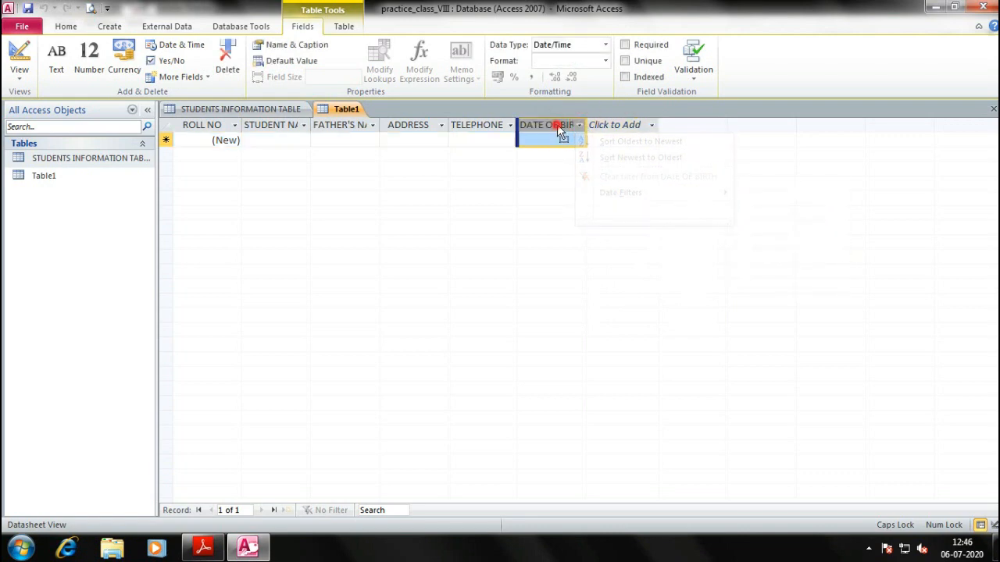
{"action": "double_click", "coordinate": [557, 125]}
{"action": "left_click", "coordinate": [553, 125]}
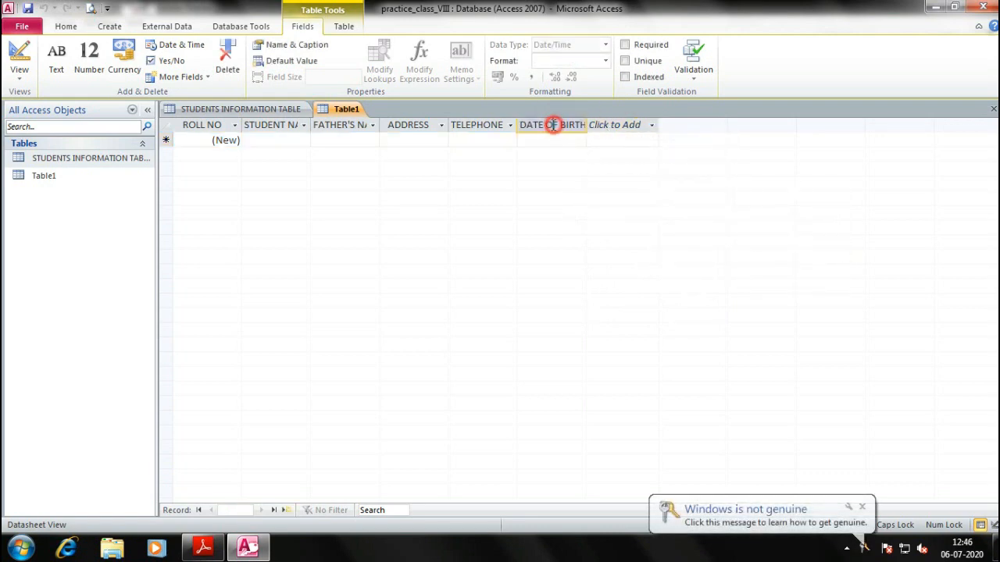
{"action": "key", "text": "Return"}
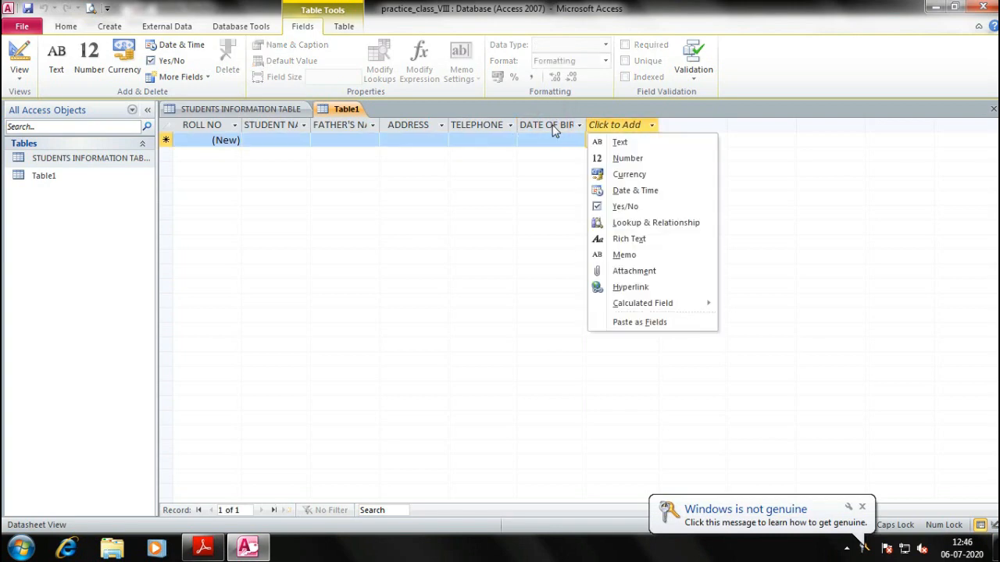
Delete the mistakenly added Field1 column, then start the first record with 1
{"action": "left_click", "coordinate": [625, 191]}
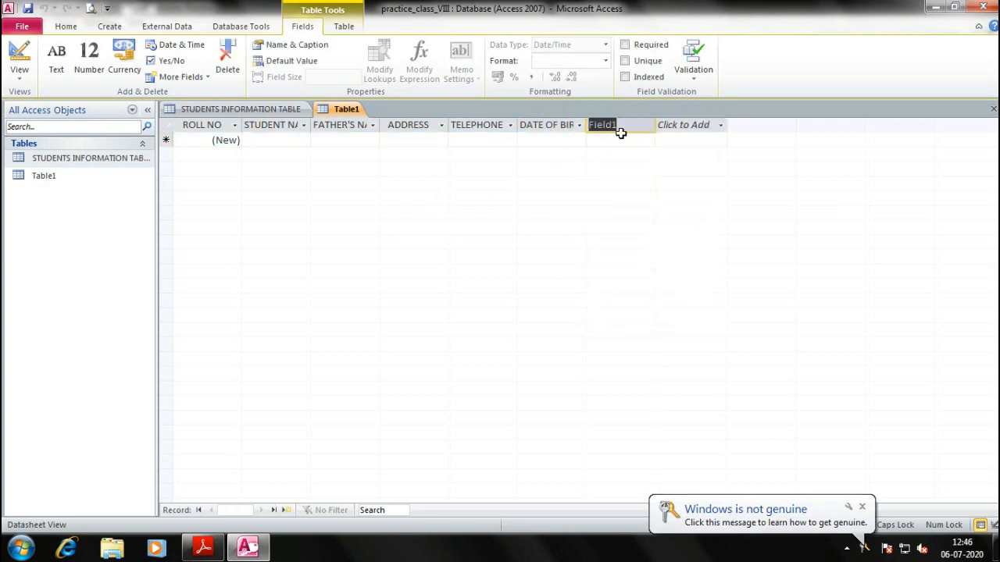
{"action": "key", "text": "Return"}
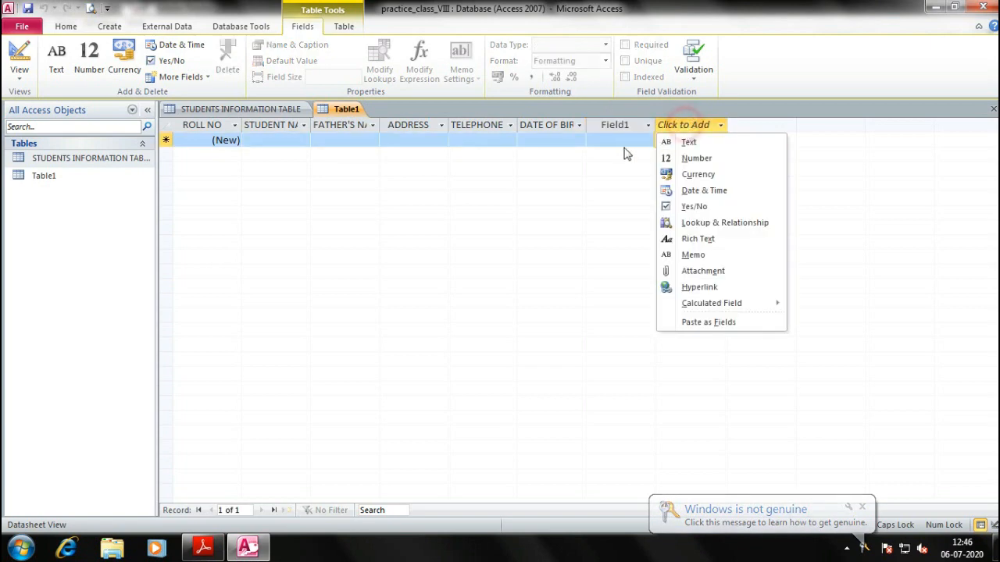
{"action": "right_click", "coordinate": [625, 127]}
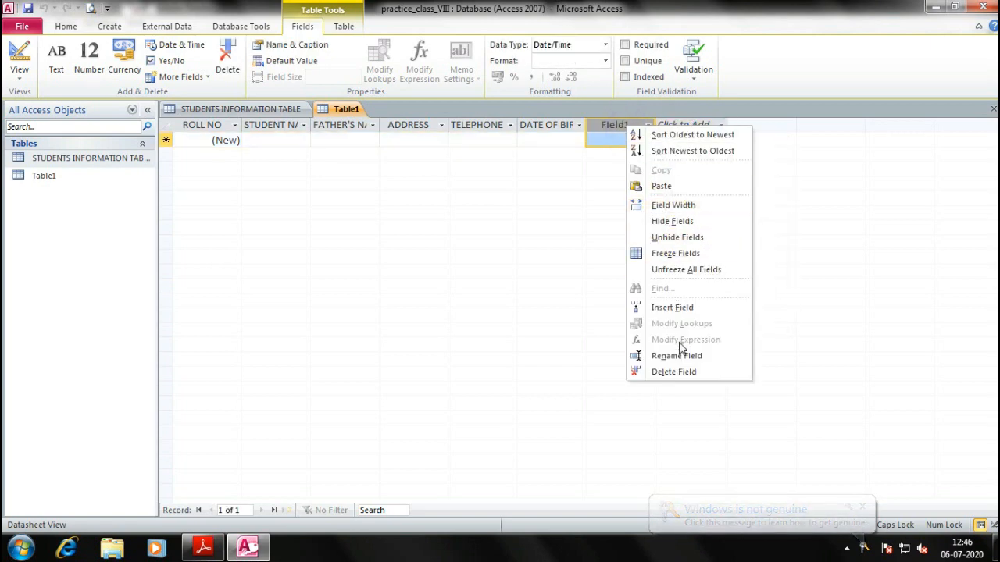
{"action": "left_click", "coordinate": [675, 373]}
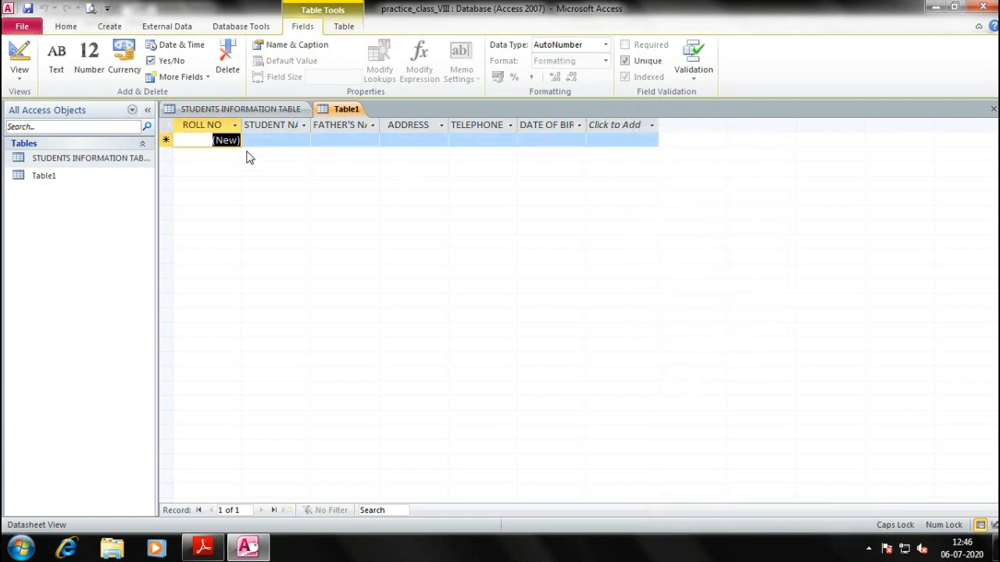
{"action": "type", "text": "1"}
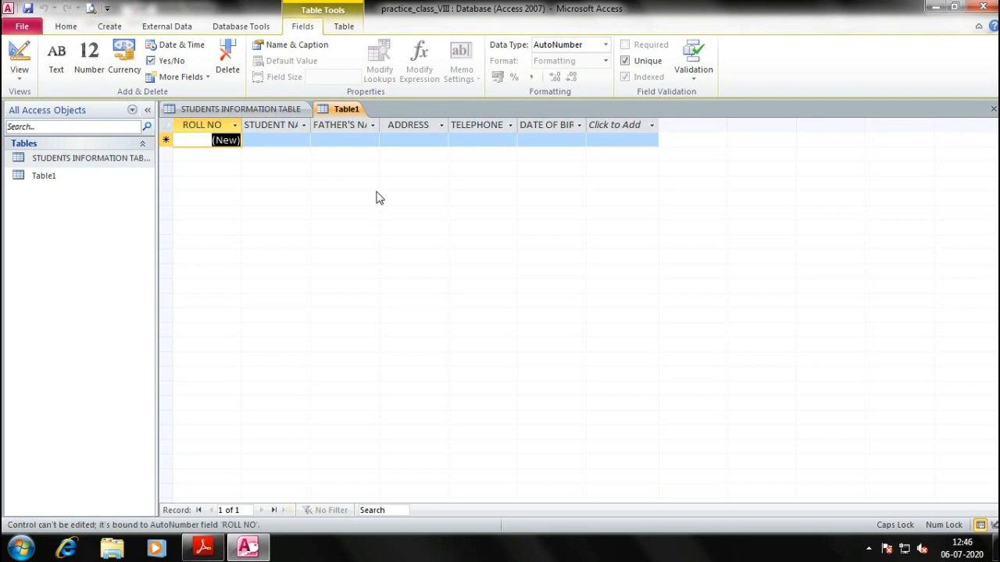
{"action": "key", "text": "Tab"}
Enter the student's name in the first record, correcting a mistyped entry
{"action": "left_click", "coordinate": [227, 126]}
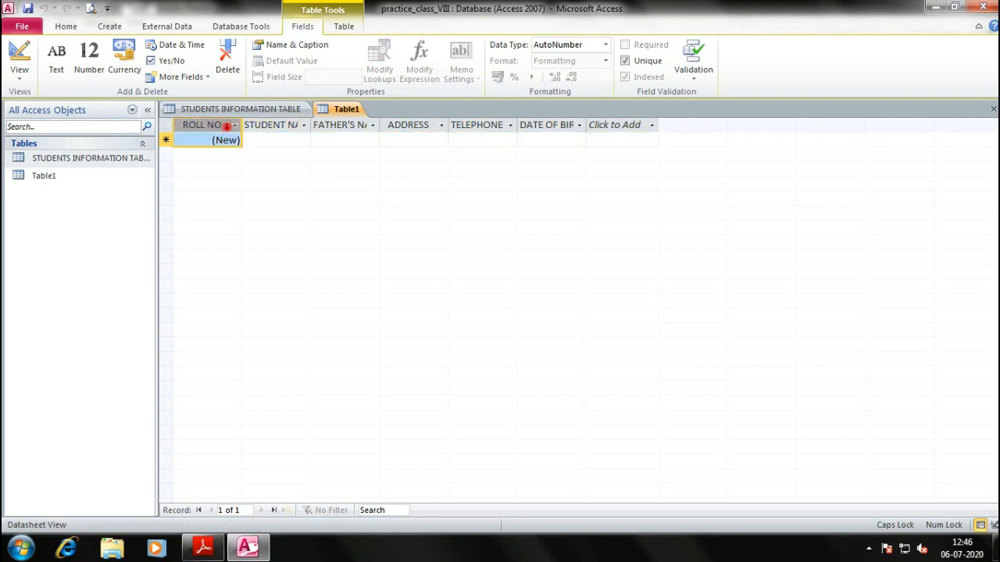
{"action": "right_click", "coordinate": [227, 127]}
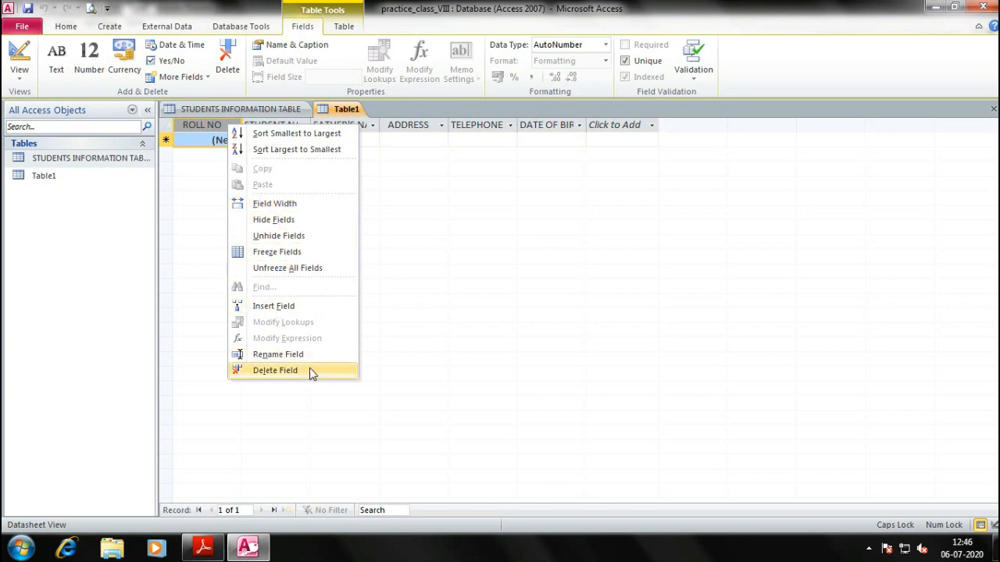
{"action": "key", "text": "Escape"}
{"action": "left_click", "coordinate": [225, 139]}
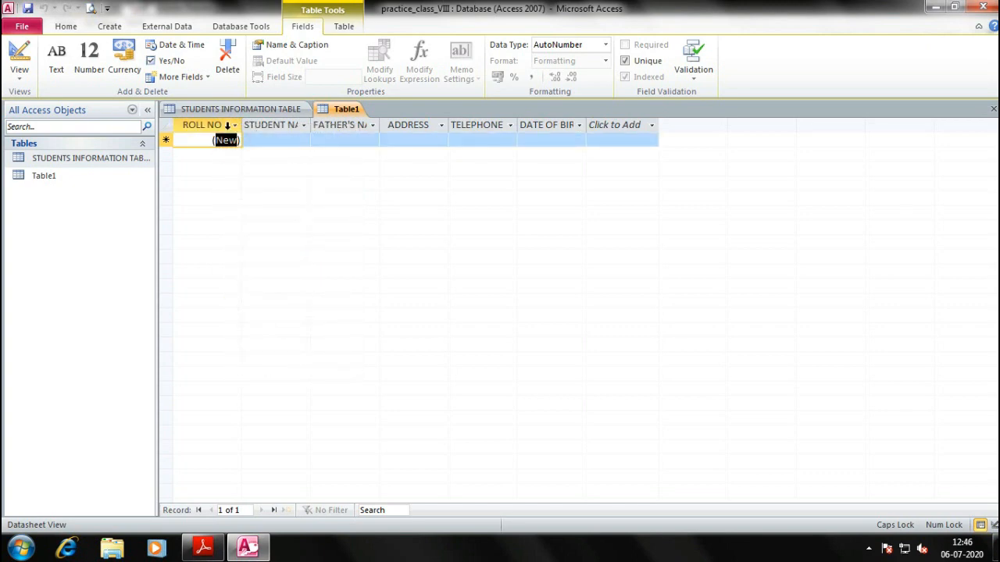
{"action": "left_click", "coordinate": [273, 140]}
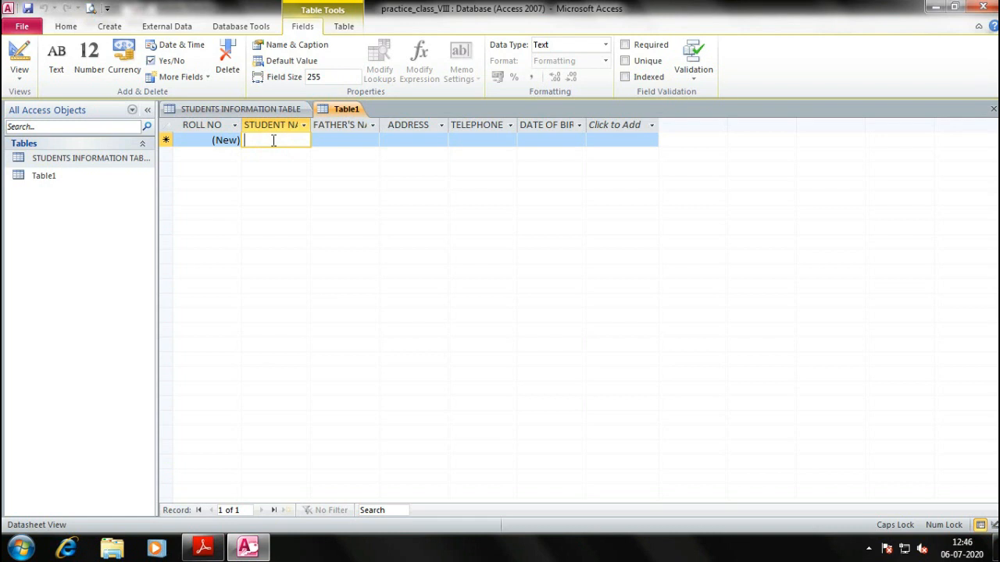
{"action": "type", "text": "SDDV"}
{"action": "key", "text": "Tab"}
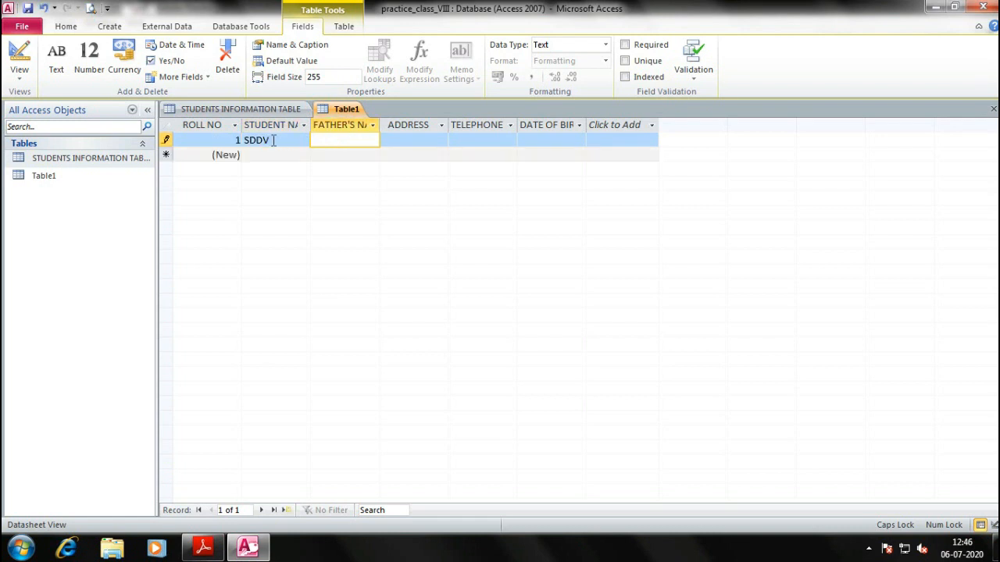
{"action": "key", "text": "shift+Tab"}
{"action": "type", "text": "KABIR"}
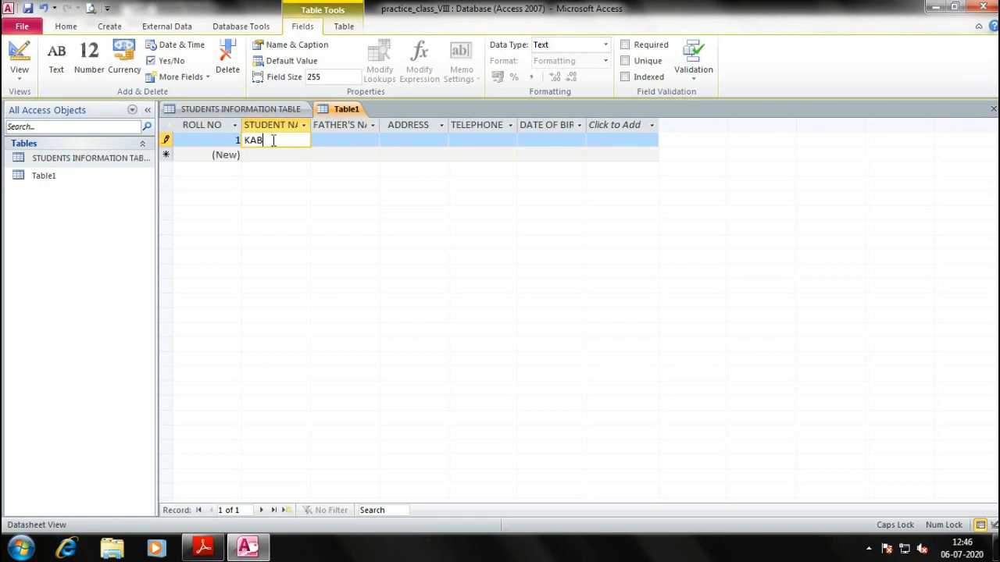
{"action": "key", "text": "Tab"}
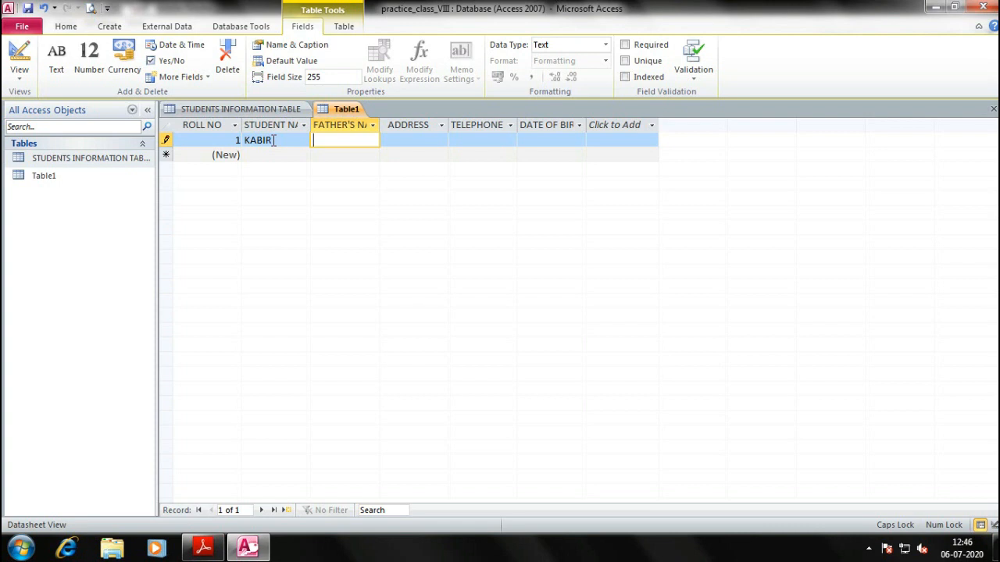
Fill in the father's name and the postal address for the first record
{"action": "type", "text": "MR. NANDA"}
{"action": "key", "text": "Tab"}
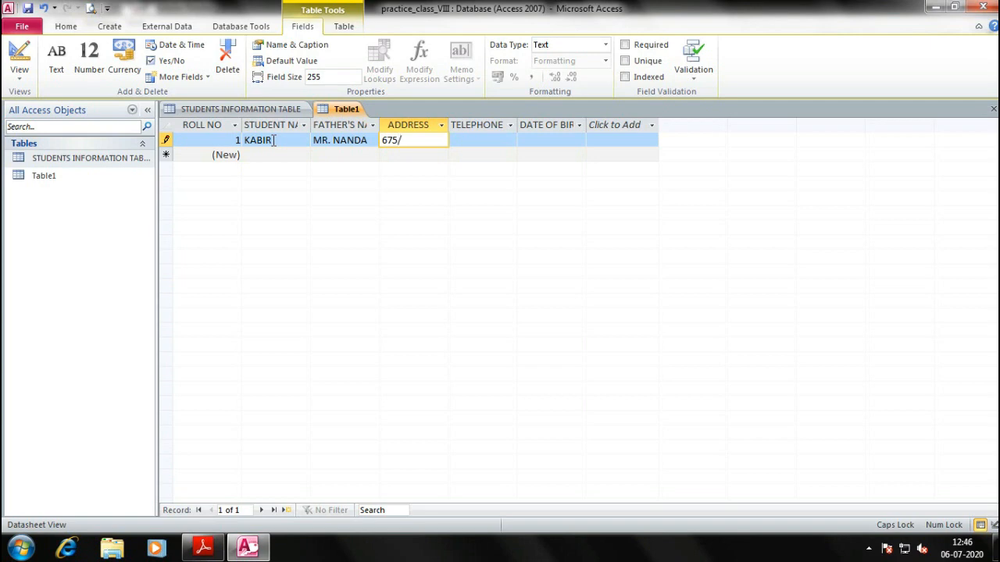
{"action": "key", "text": "Tab"}
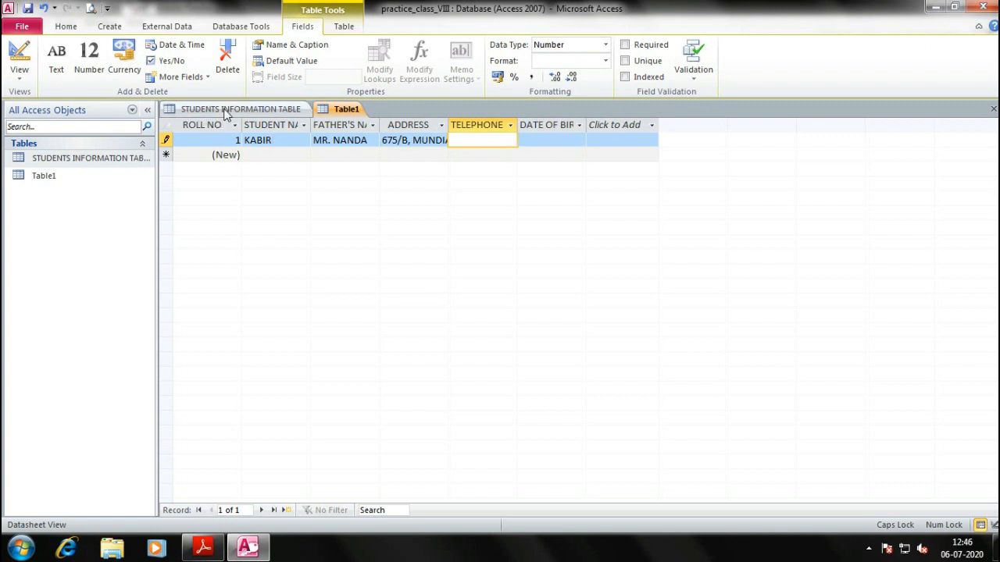
Save the table as DATASHEET VIEW TABLE and compare it with the STUDENTS INFORMATION TABLE
{"action": "key", "text": "ctrl+s"}
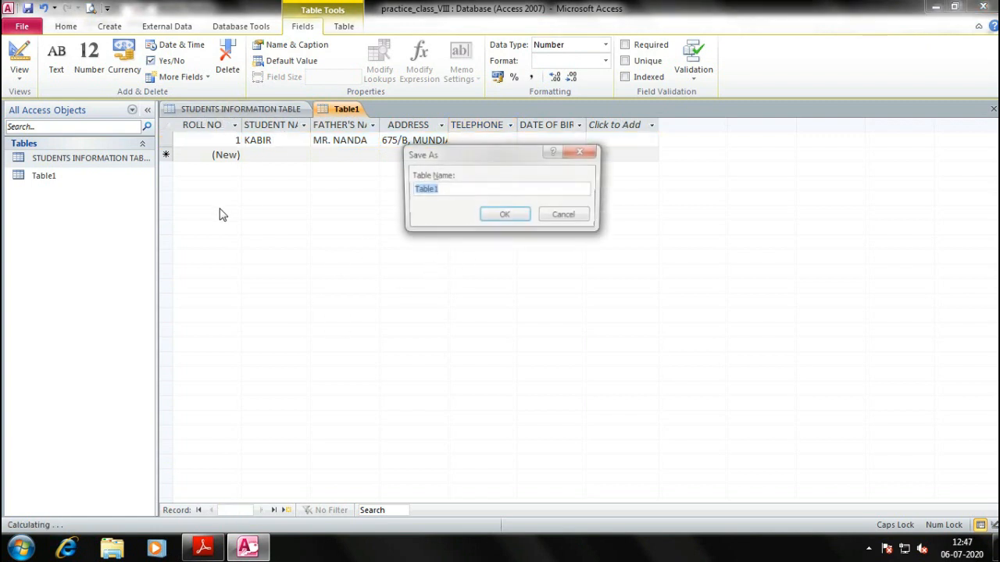
{"action": "type", "text": "DATA"}
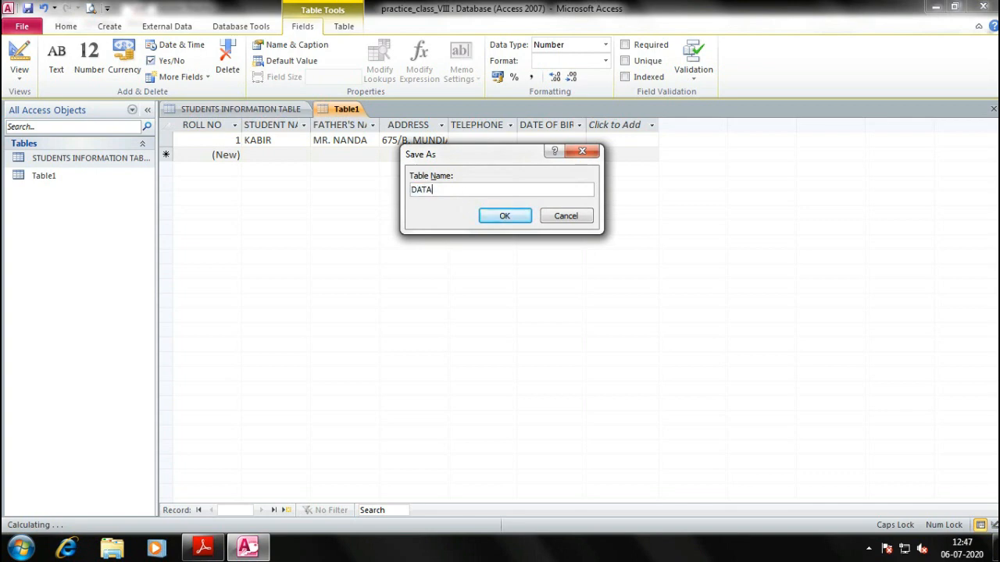
{"action": "type", "text": "SHEET VIEW TABLE"}
{"action": "key", "text": "Return"}
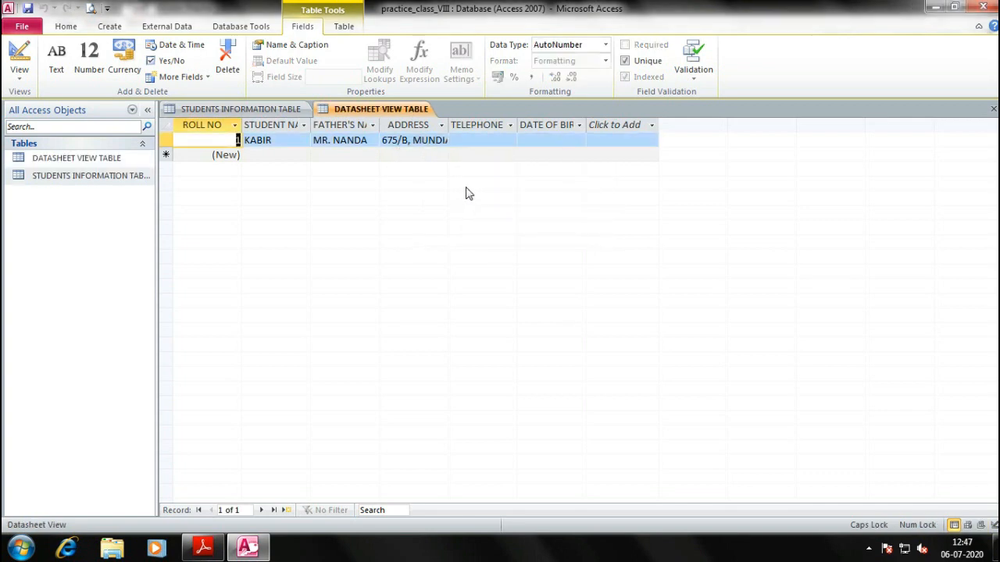
{"action": "left_click", "coordinate": [274, 109]}
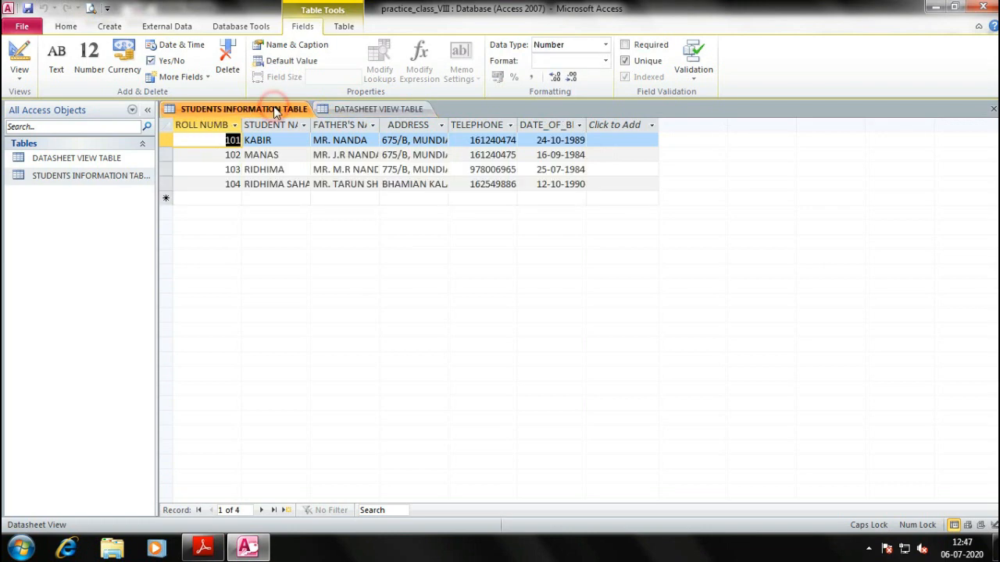
{"action": "left_click", "coordinate": [359, 110]}
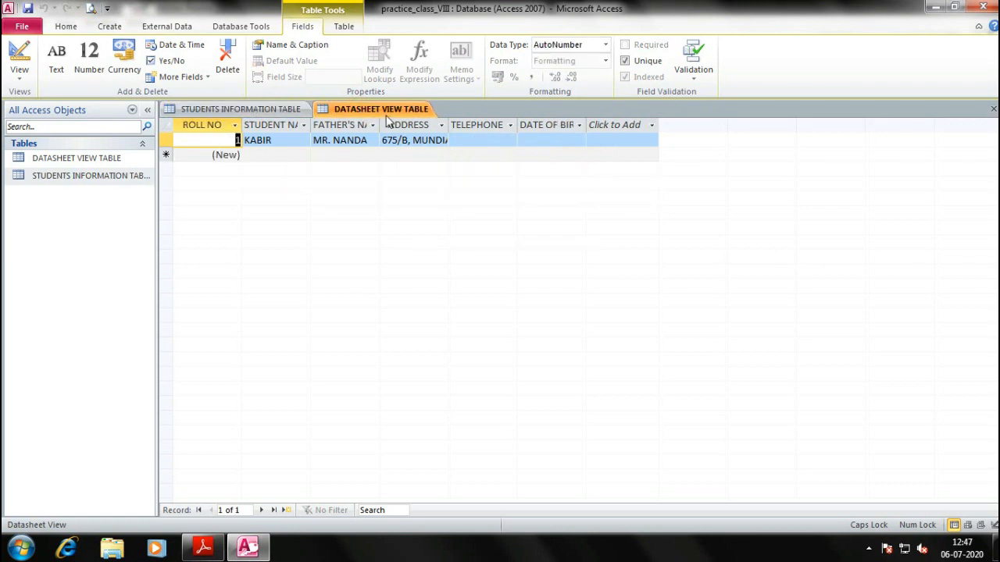
{"action": "left_click", "coordinate": [267, 111]}
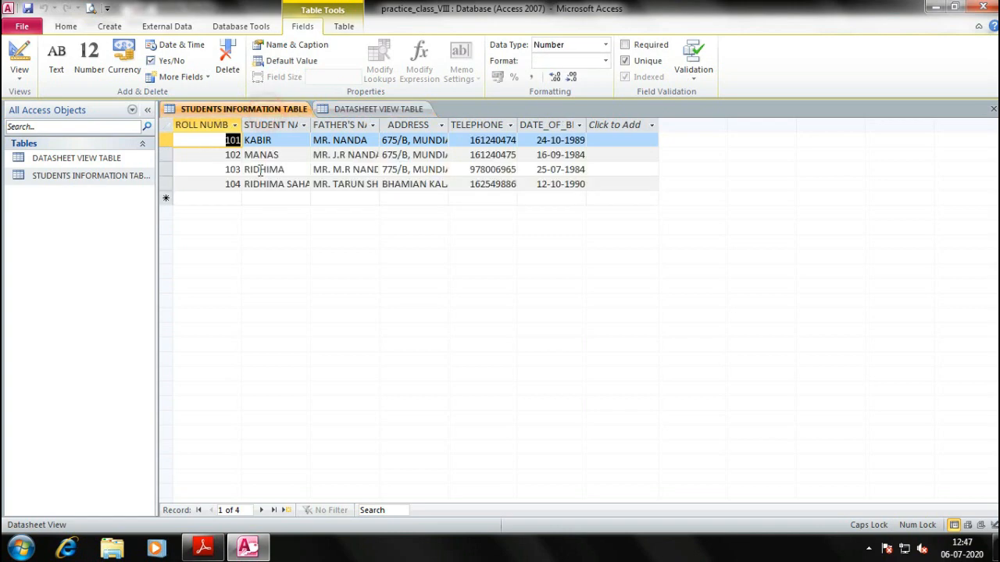
{"action": "left_click", "coordinate": [347, 108]}
Try to change the AutoNumber ROLL NO value and review the column's options
{"action": "left_click", "coordinate": [234, 145]}
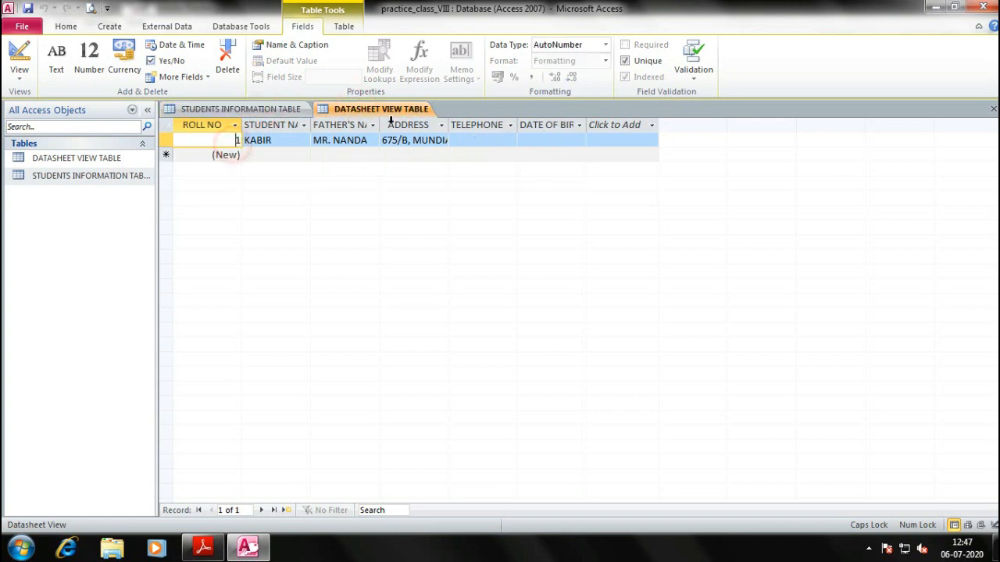
{"action": "key", "text": "BackSpace"}
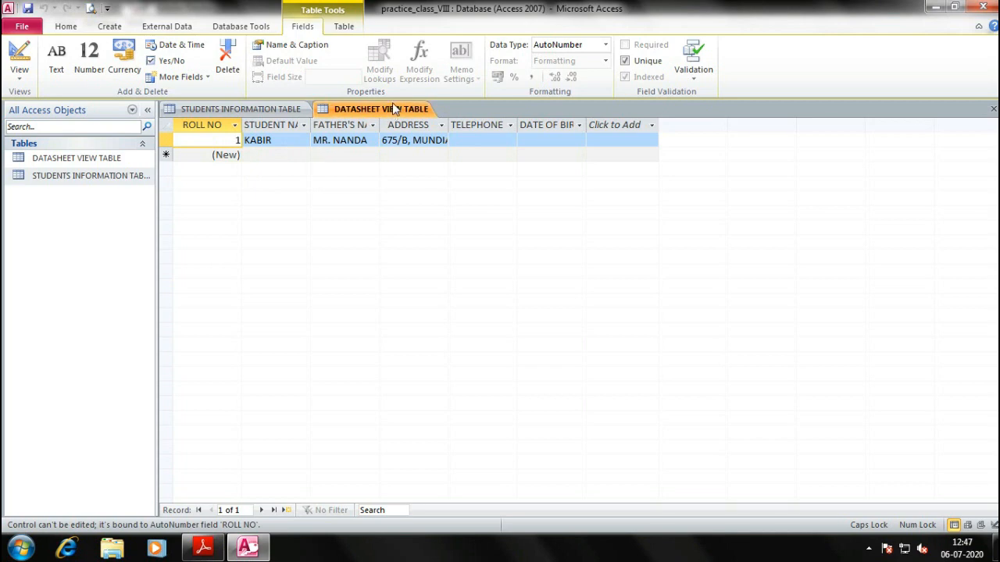
{"action": "left_click", "coordinate": [195, 129]}
{"action": "right_click", "coordinate": [196, 130]}
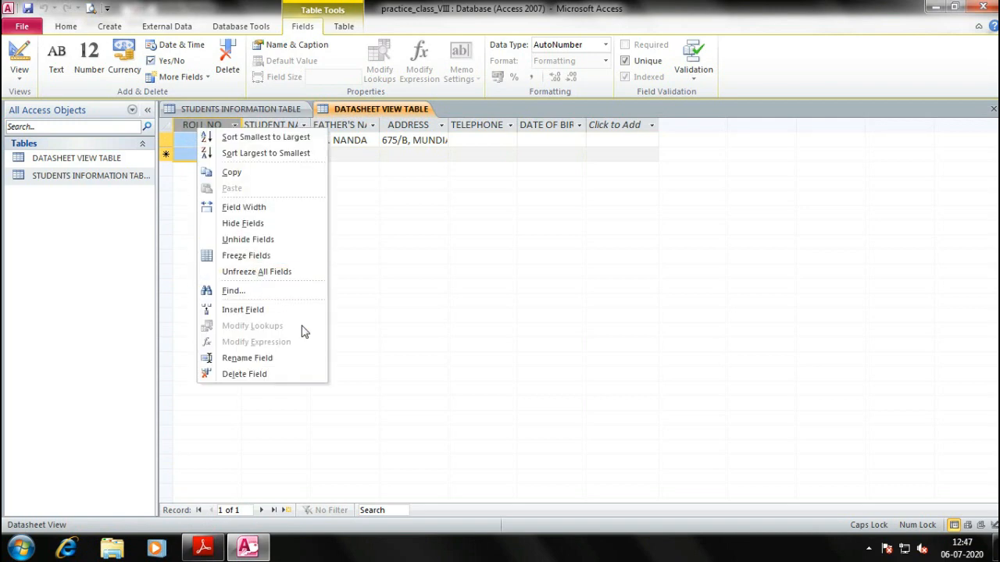
{"action": "left_click", "coordinate": [438, 257]}
Check the textbook's table-creation page, then close Microsoft Access
{"action": "key", "text": "alt+Tab"}
{"action": "left_click_drag", "start_coordinate": [245, 429], "coordinate": [247, 323]}
{"action": "key", "text": "alt+Tab"}
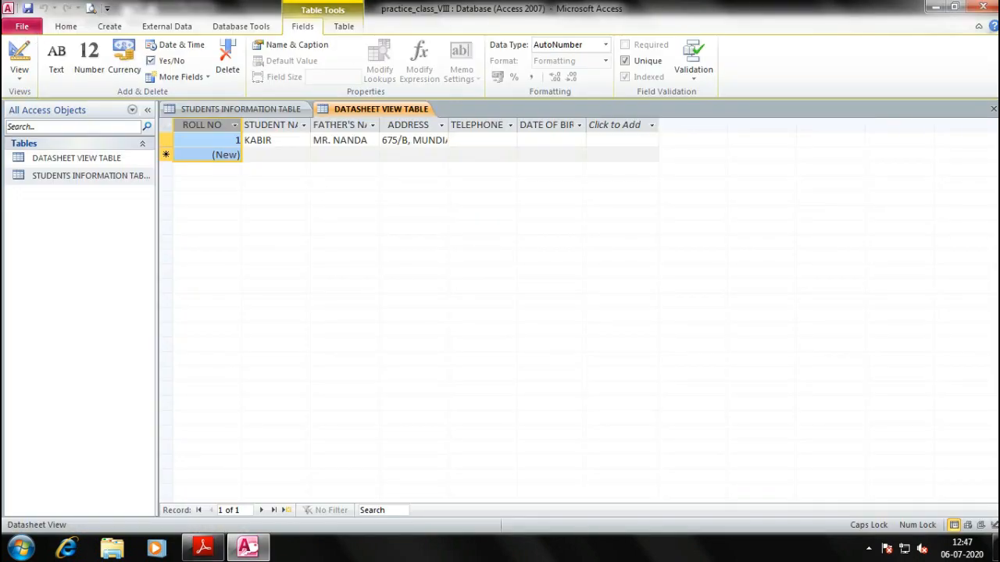
{"action": "left_click", "coordinate": [984, 7]}
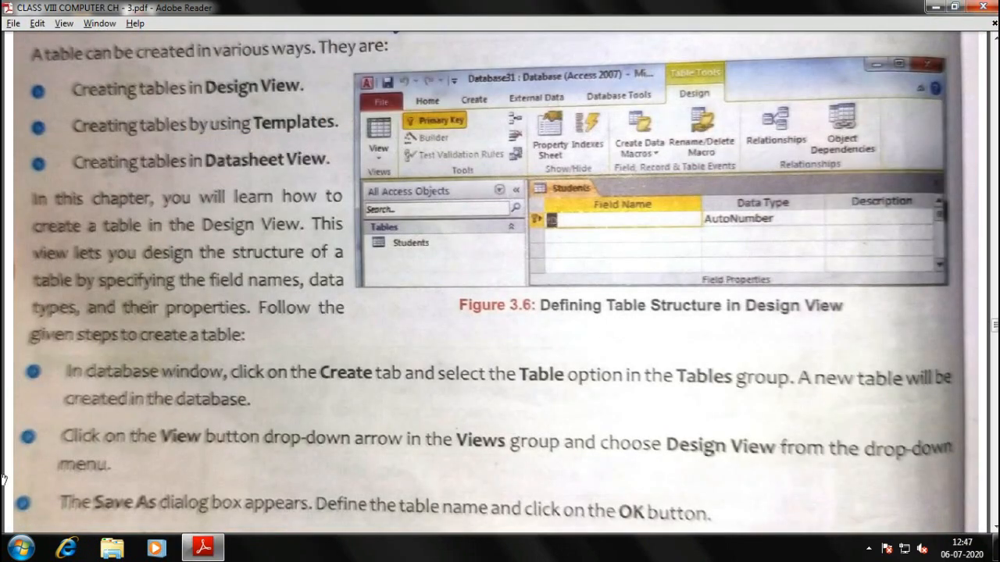
Relaunch Microsoft Access from the Run box using msaccess
{"action": "left_click", "coordinate": [21, 549]}
{"action": "key", "text": "super+r"}
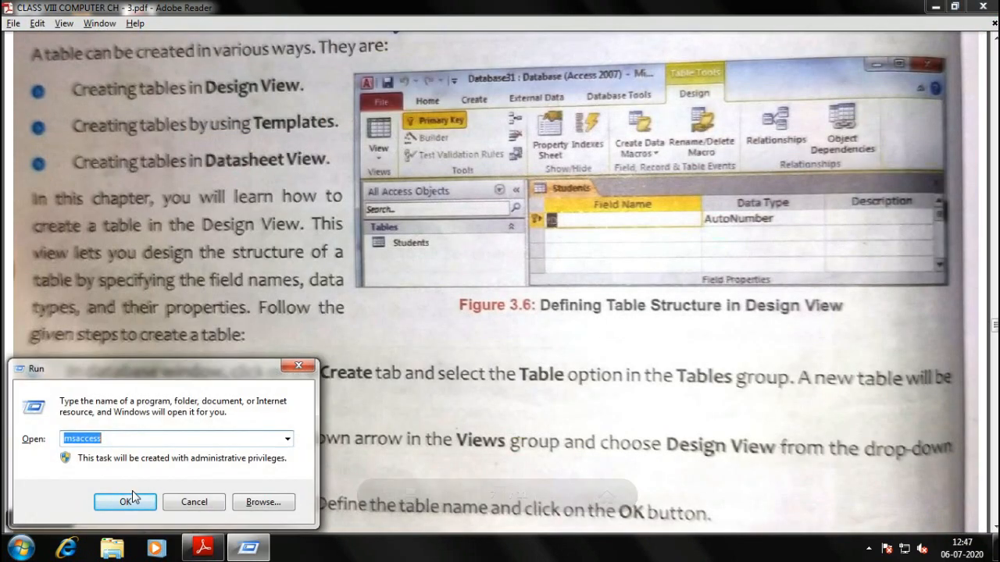
{"action": "left_click", "coordinate": [132, 499]}
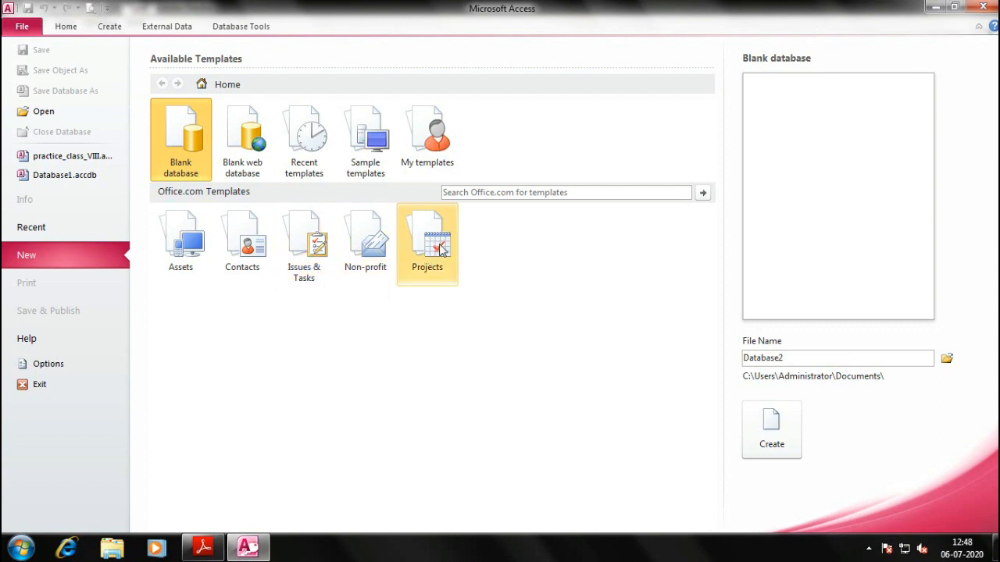
Download the Students template from the Contacts category, then bring the textbook PDF forward
{"action": "left_click", "coordinate": [241, 256]}
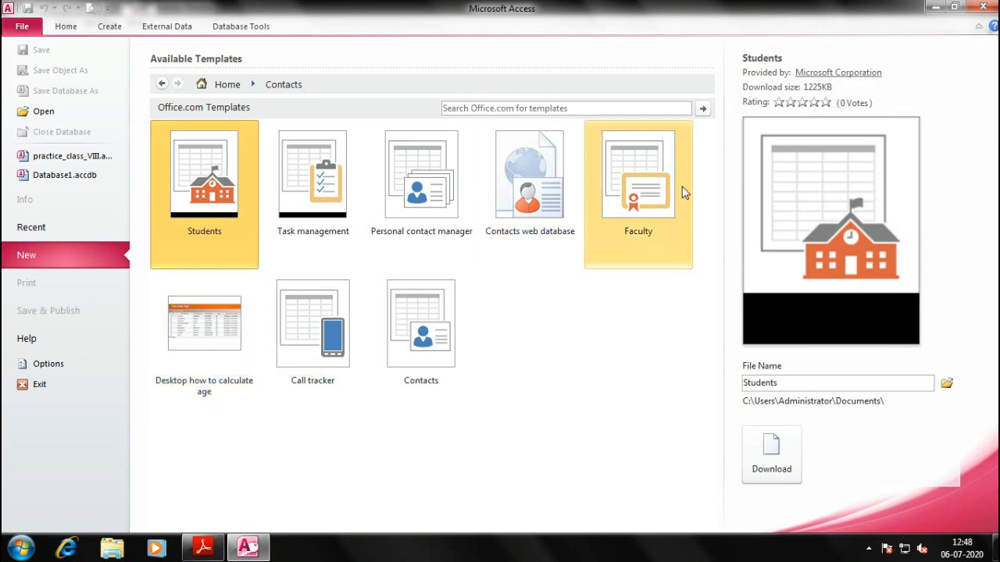
{"action": "double_click", "coordinate": [187, 178]}
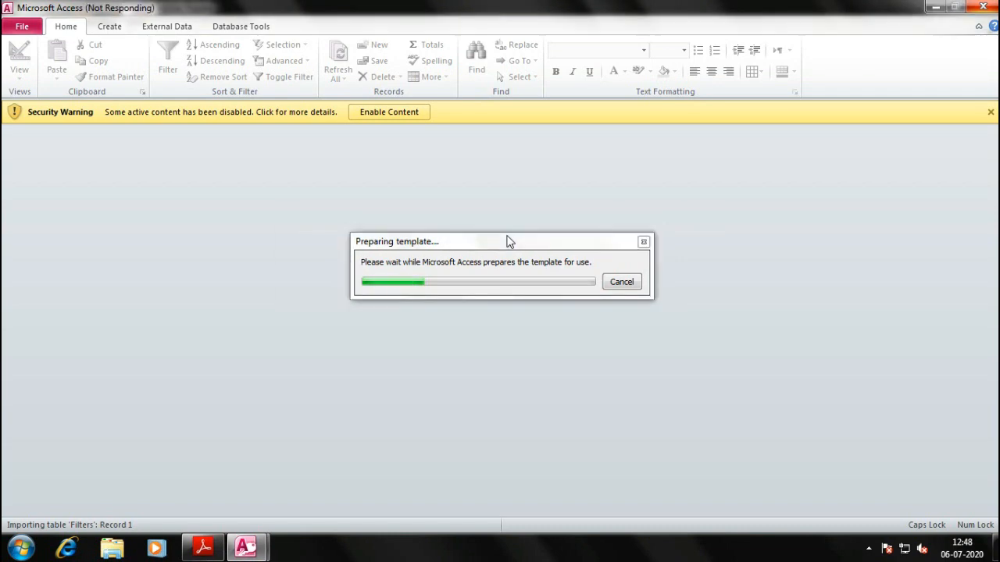
{"action": "left_click", "coordinate": [213, 544]}
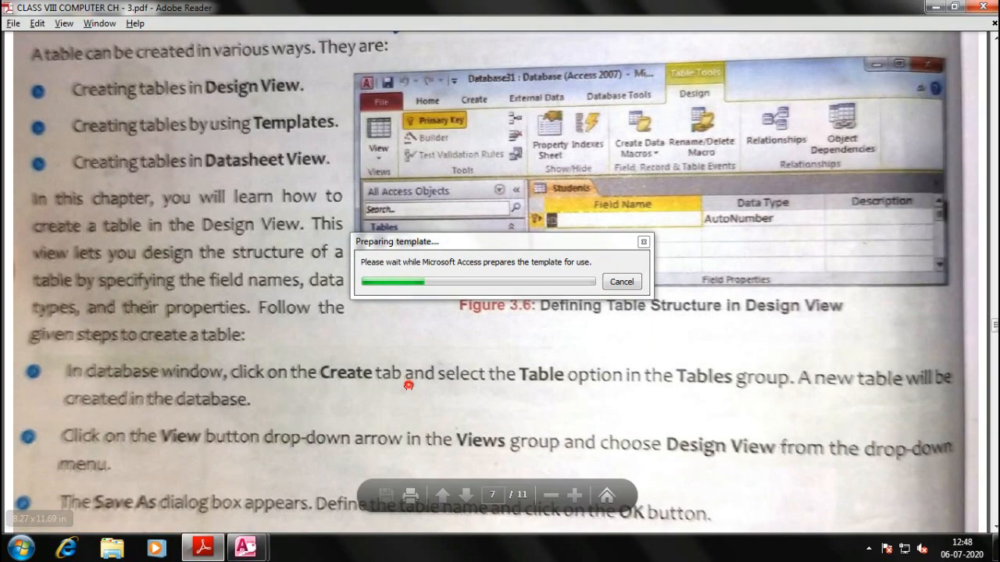
Scroll the textbook from the Design View table steps down to the PRIMARY KEY section
{"action": "scroll", "coordinate": [367, 372], "scroll_direction": "down", "scroll_amount": 2}
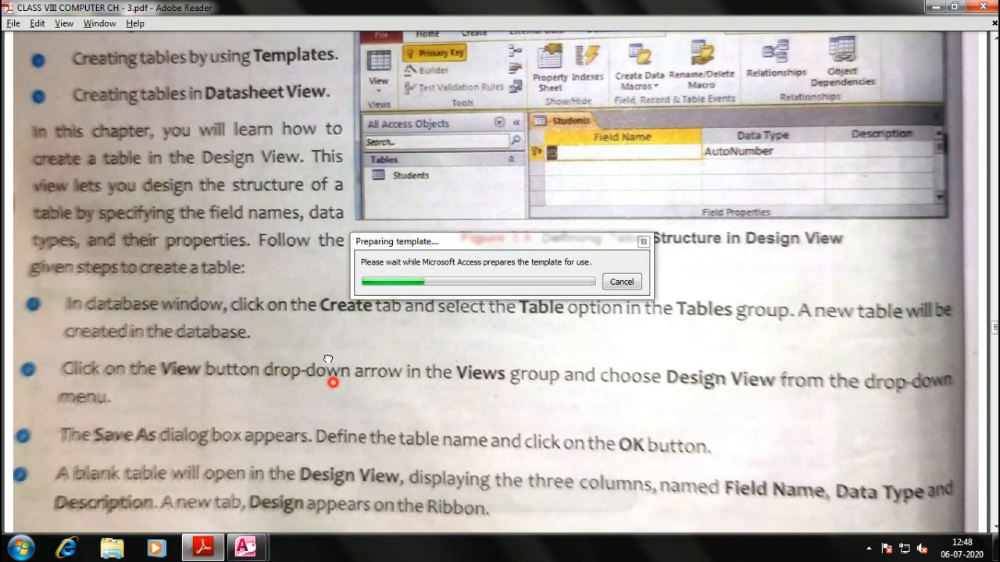
{"action": "scroll", "coordinate": [397, 373], "scroll_direction": "down", "scroll_amount": 3}
{"action": "scroll", "coordinate": [487, 332], "scroll_direction": "down", "scroll_amount": 3}
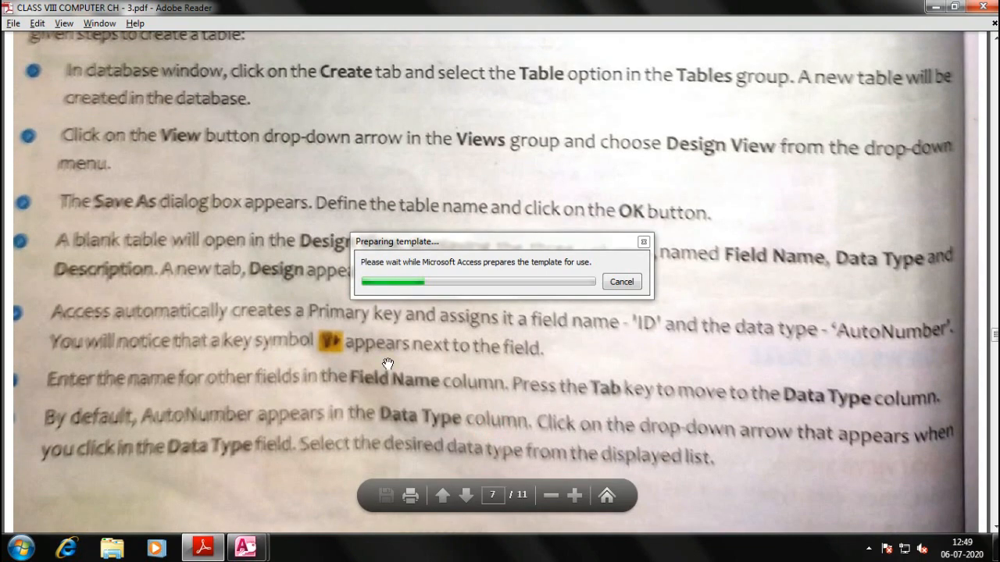
{"action": "scroll", "coordinate": [714, 389], "scroll_direction": "down", "scroll_amount": 4}
{"action": "scroll", "coordinate": [723, 335], "scroll_direction": "down", "scroll_amount": 12}
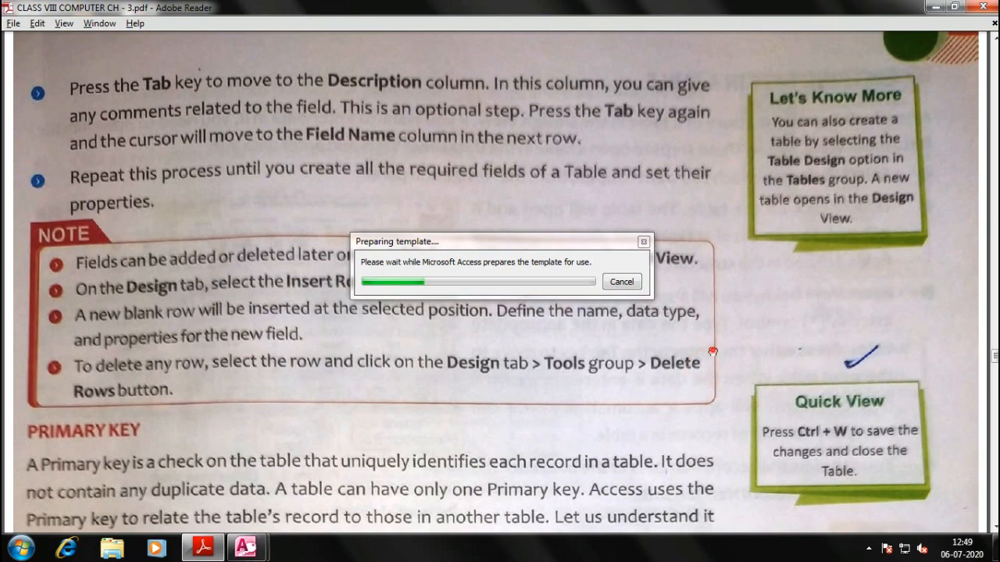
{"action": "scroll", "coordinate": [713, 350], "scroll_direction": "down", "scroll_amount": 2}
{"action": "scroll", "coordinate": [269, 408], "scroll_direction": "down", "scroll_amount": 4}
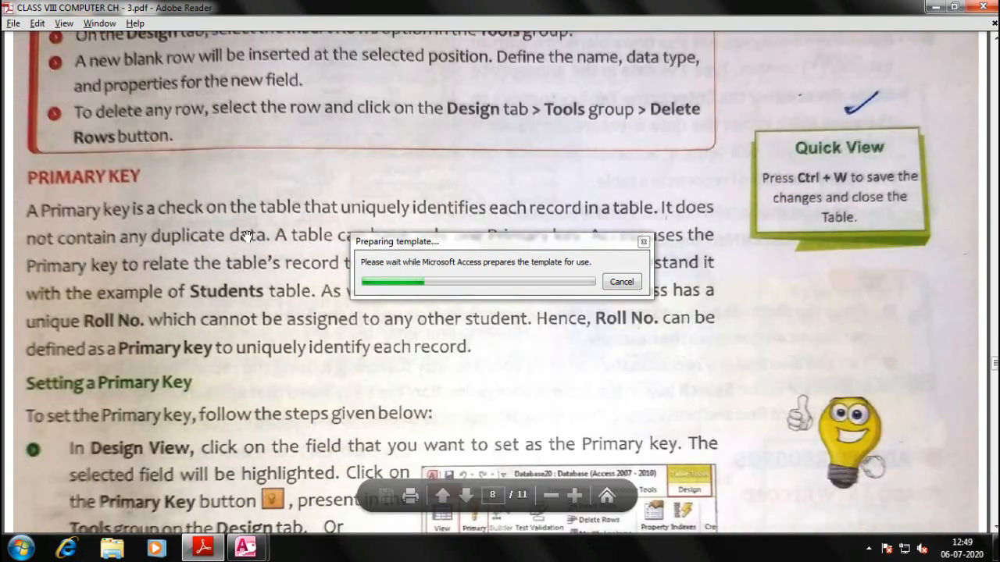
{"action": "scroll", "coordinate": [239, 295], "scroll_direction": "up", "scroll_amount": 3}
{"action": "scroll", "coordinate": [147, 173], "scroll_direction": "down", "scroll_amount": 1}
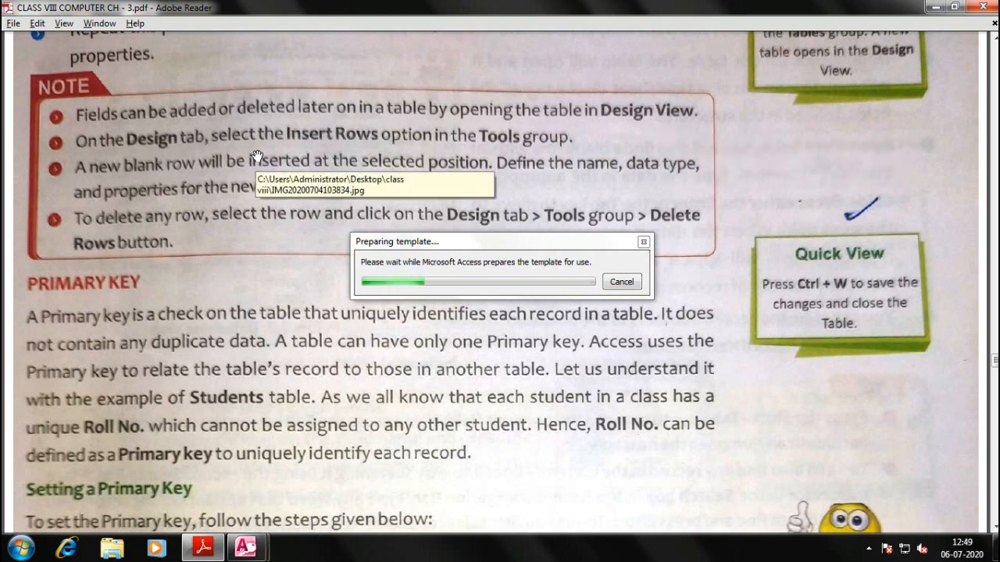
{"action": "left_click_drag", "start_coordinate": [508, 163], "coordinate": [509, 134]}
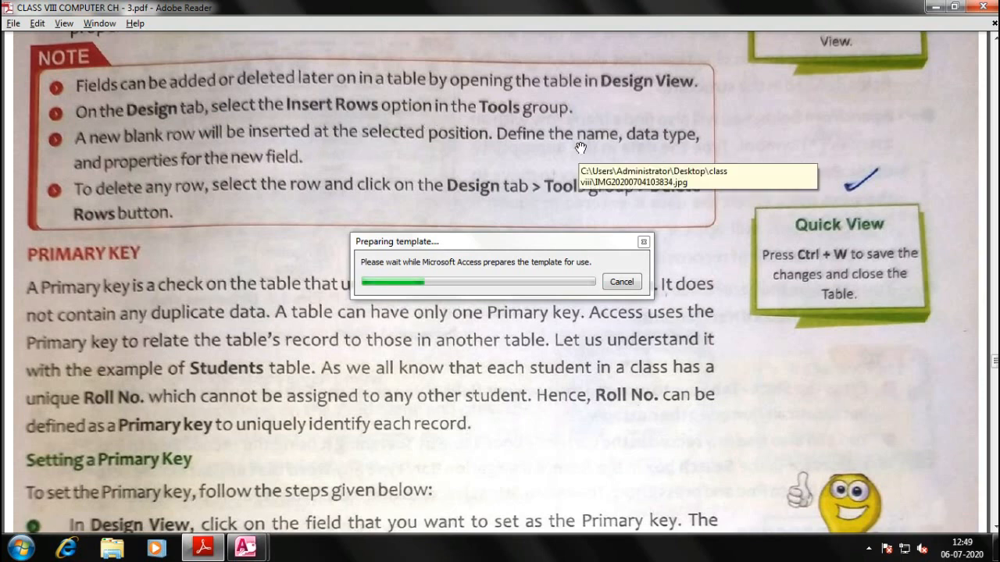
{"action": "scroll", "coordinate": [301, 248], "scroll_direction": "down", "scroll_amount": 1}
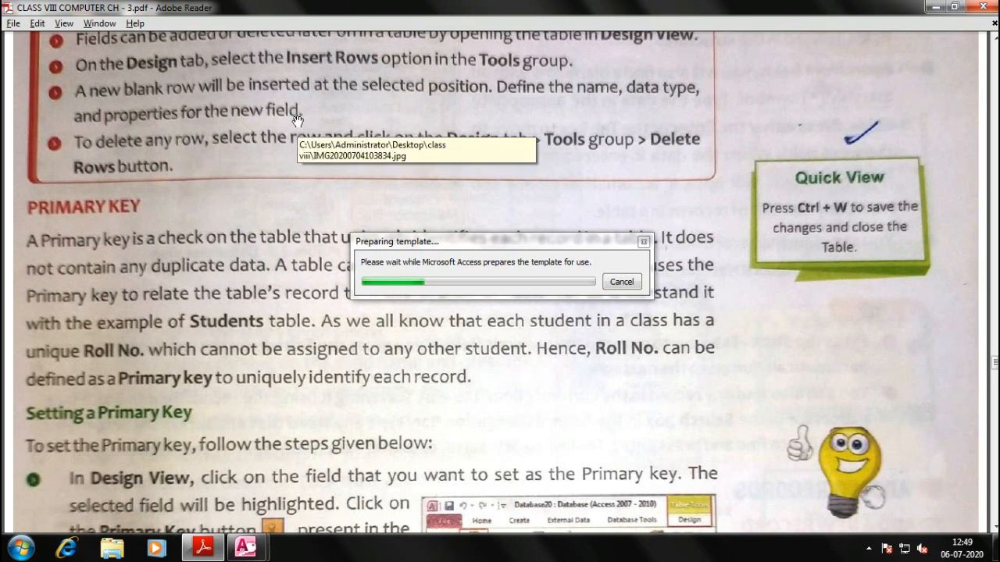
{"action": "scroll", "coordinate": [113, 207], "scroll_direction": "down", "scroll_amount": 1}
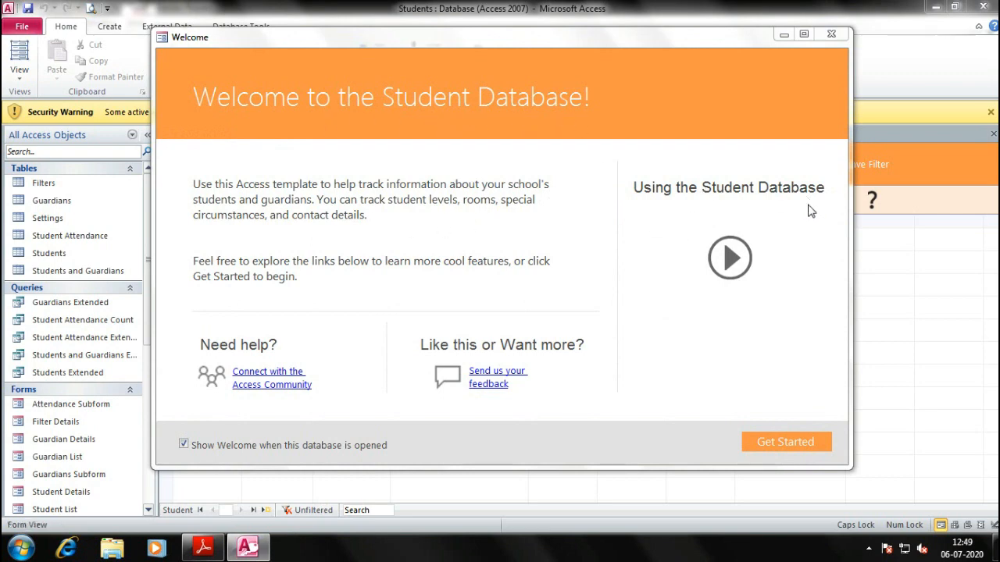
Enable the blocked content, dismiss the Welcome screen, and bring up the Filters table's options
{"action": "left_click", "coordinate": [792, 441]}
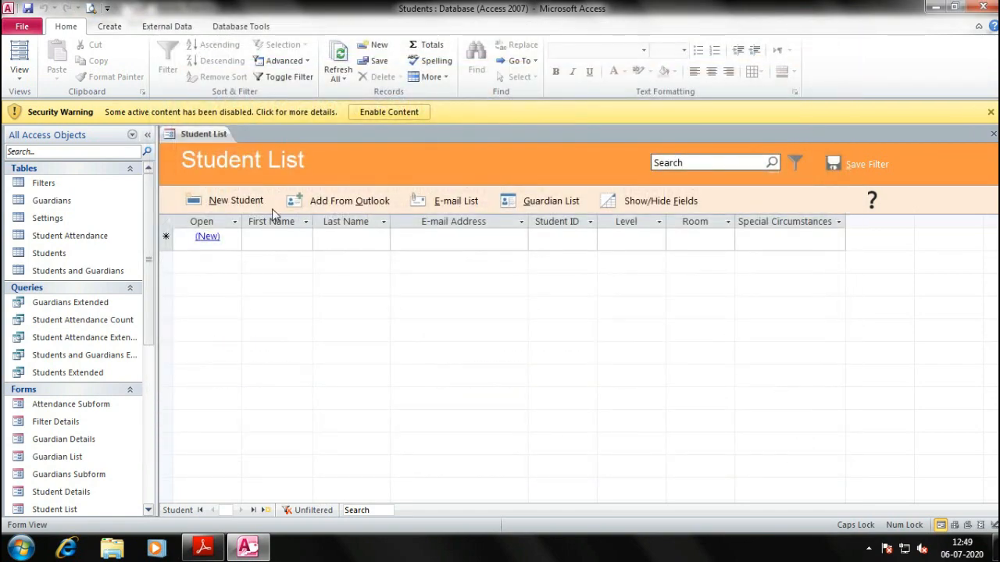
{"action": "left_click", "coordinate": [381, 109]}
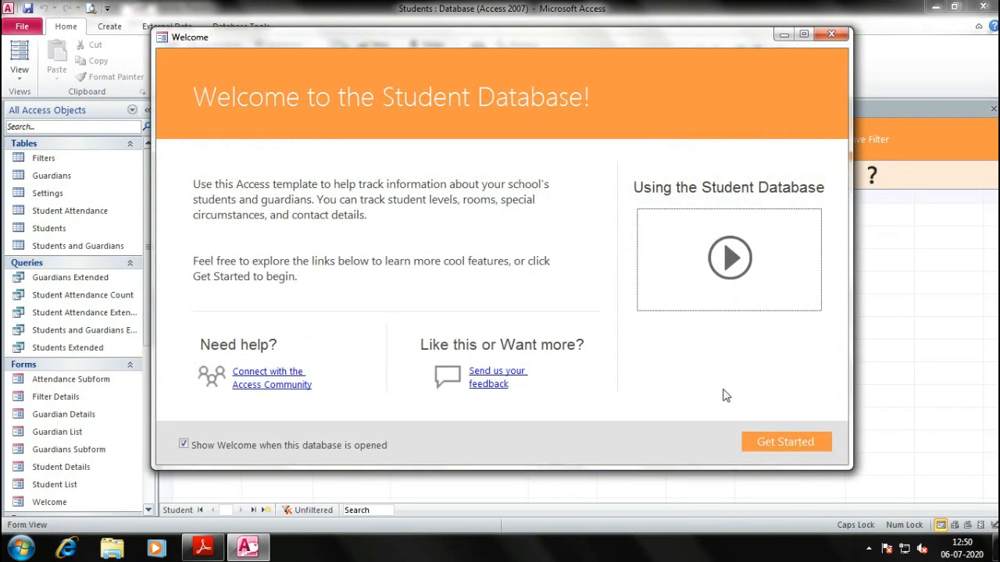
{"action": "left_click", "coordinate": [775, 442]}
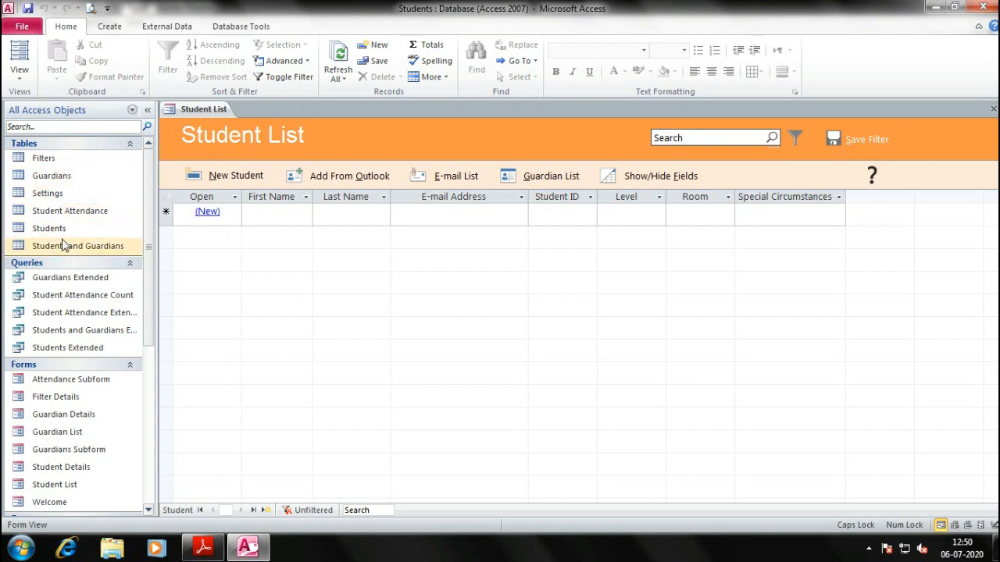
{"action": "left_click", "coordinate": [53, 162]}
{"action": "right_click", "coordinate": [53, 163]}
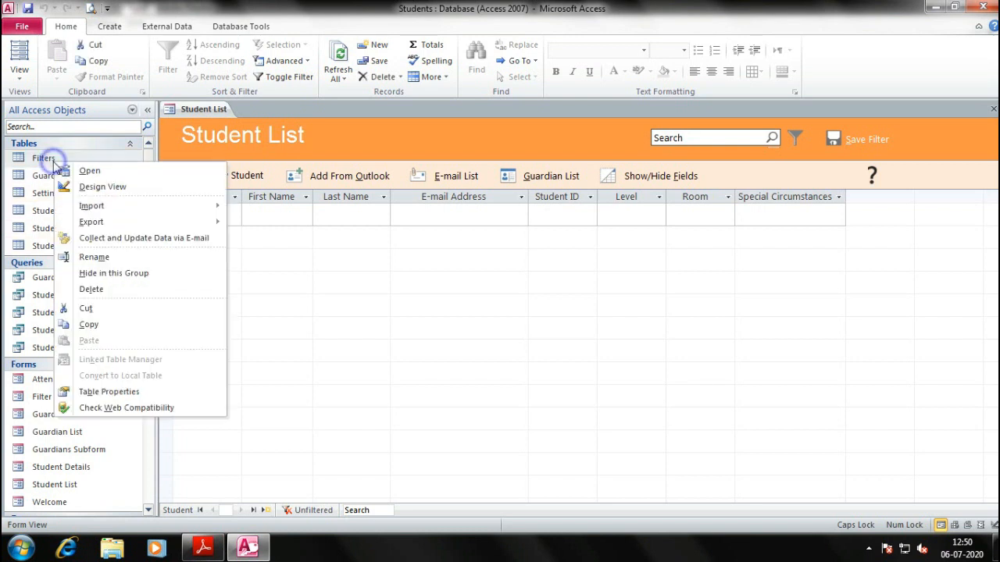
Inspect the Filters table in Design View and its four records, then open Attendance Subform
{"action": "left_click", "coordinate": [106, 185]}
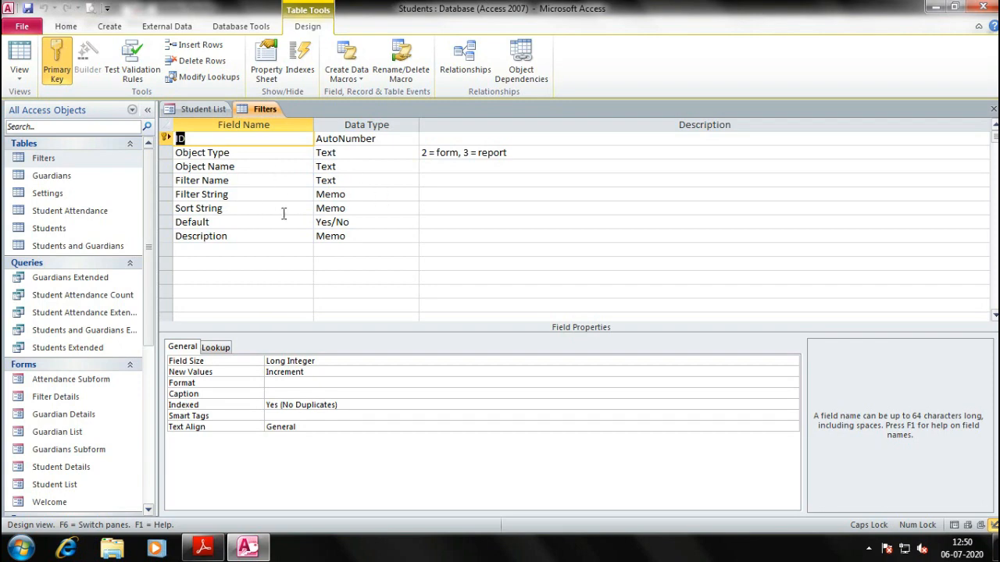
{"action": "double_click", "coordinate": [63, 159]}
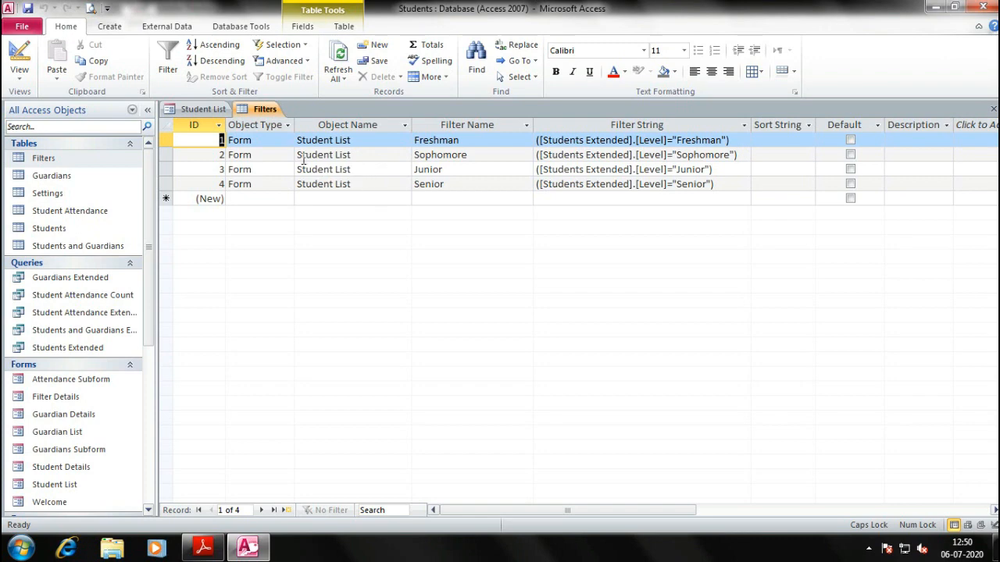
{"action": "left_click", "coordinate": [273, 140]}
{"action": "double_click", "coordinate": [257, 139]}
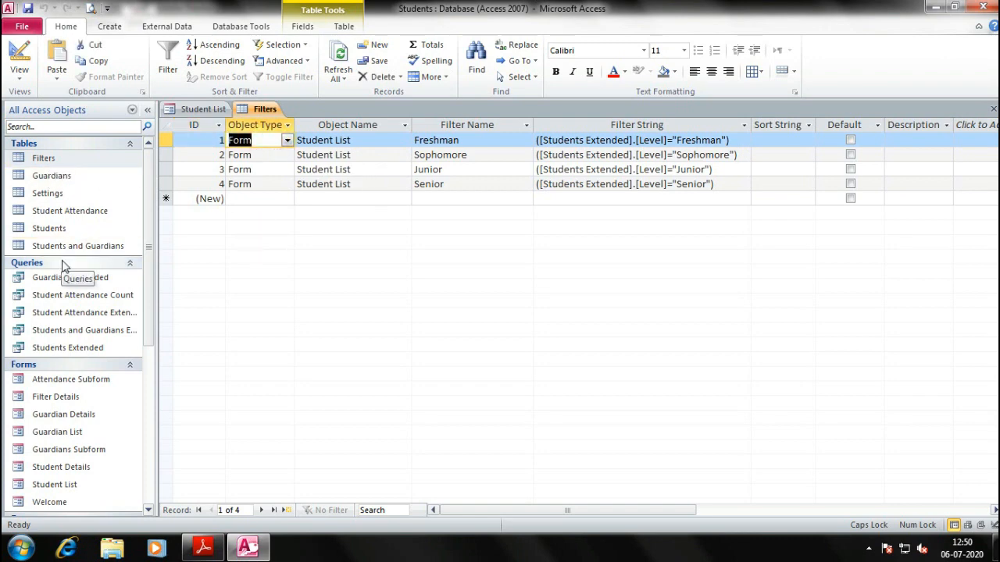
{"action": "left_click", "coordinate": [74, 381]}
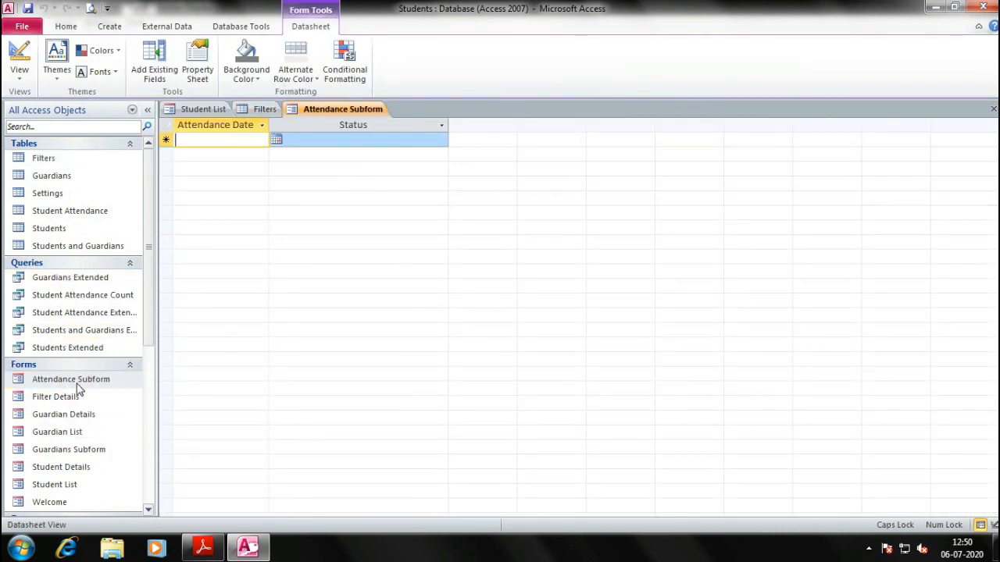
Open the Attendance Subform from the navigation pane, then select the Guardians Subform
{"action": "right_click", "coordinate": [79, 383]}
{"action": "left_click", "coordinate": [130, 182]}
{"action": "left_click", "coordinate": [58, 454]}
Scroll the navigation pane to the Reports group and open the All Students report
{"action": "scroll", "coordinate": [58, 454], "scroll_direction": "down", "scroll_amount": 6}
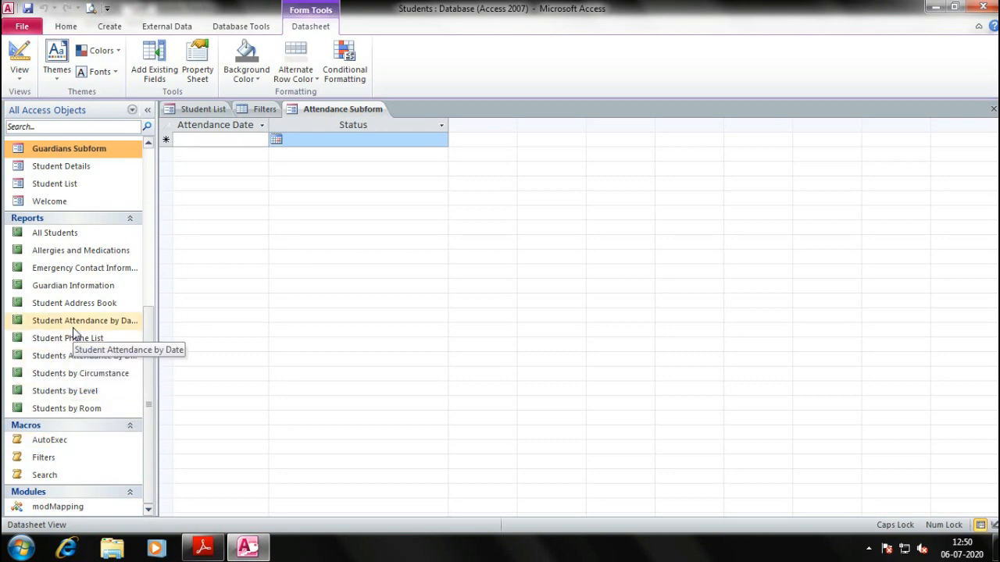
{"action": "scroll", "coordinate": [60, 367], "scroll_direction": "up", "scroll_amount": 6}
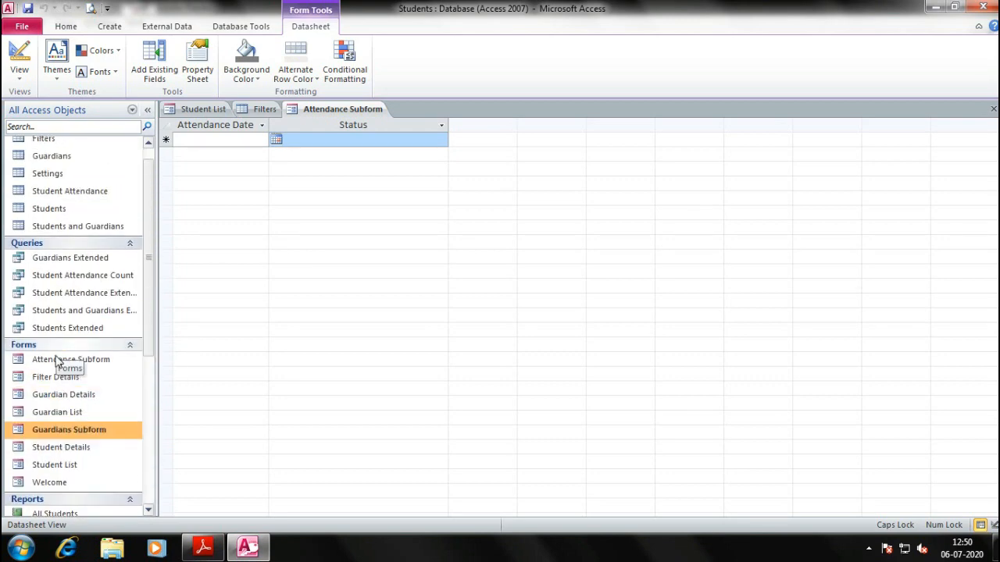
{"action": "scroll", "coordinate": [59, 429], "scroll_direction": "up", "scroll_amount": 1}
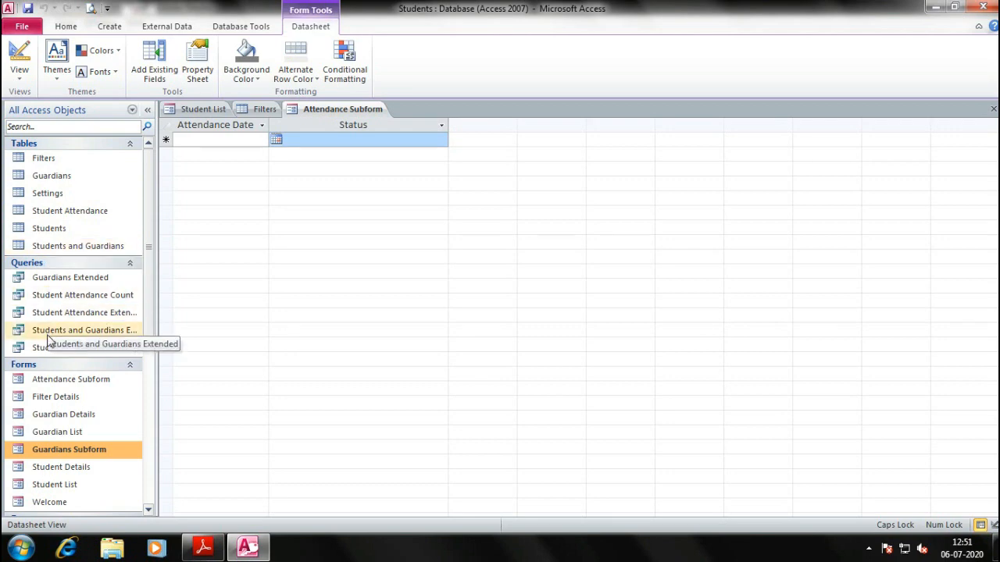
{"action": "scroll", "coordinate": [61, 367], "scroll_direction": "down", "scroll_amount": 4}
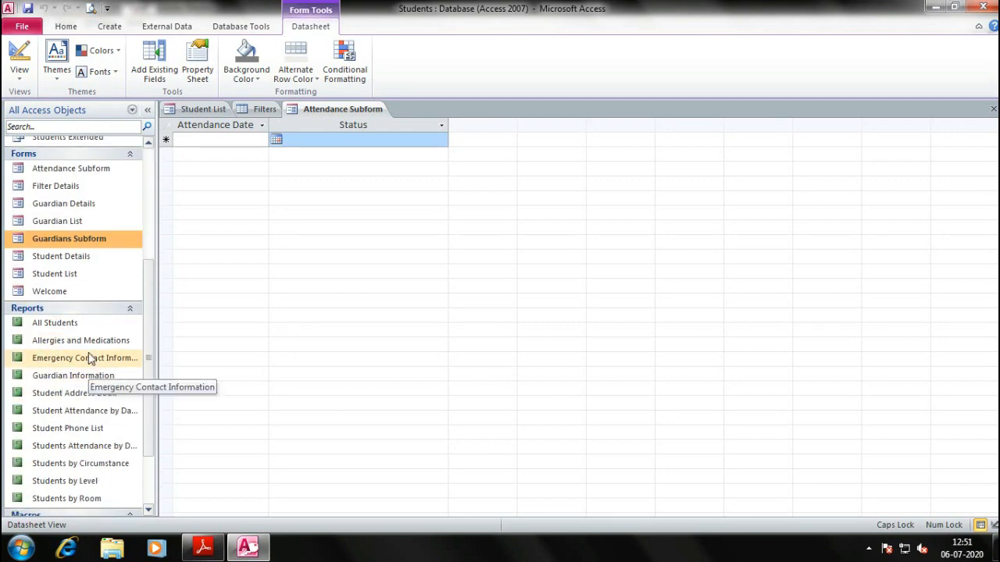
{"action": "double_click", "coordinate": [83, 324]}
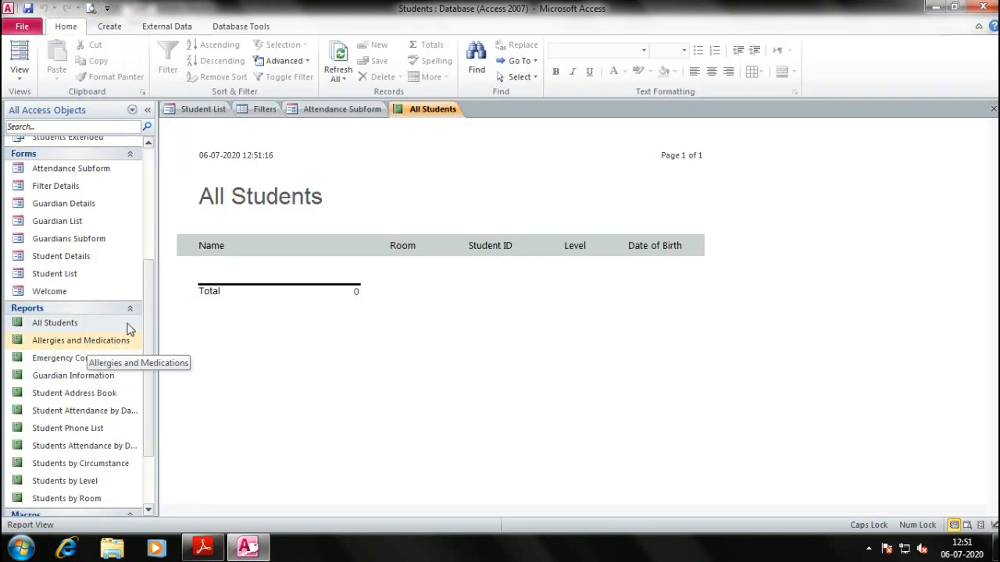
Open the Allergies and Medications, Emergency Contact Information and Guardian Information reports, then select the Filters table
{"action": "double_click", "coordinate": [81, 348]}
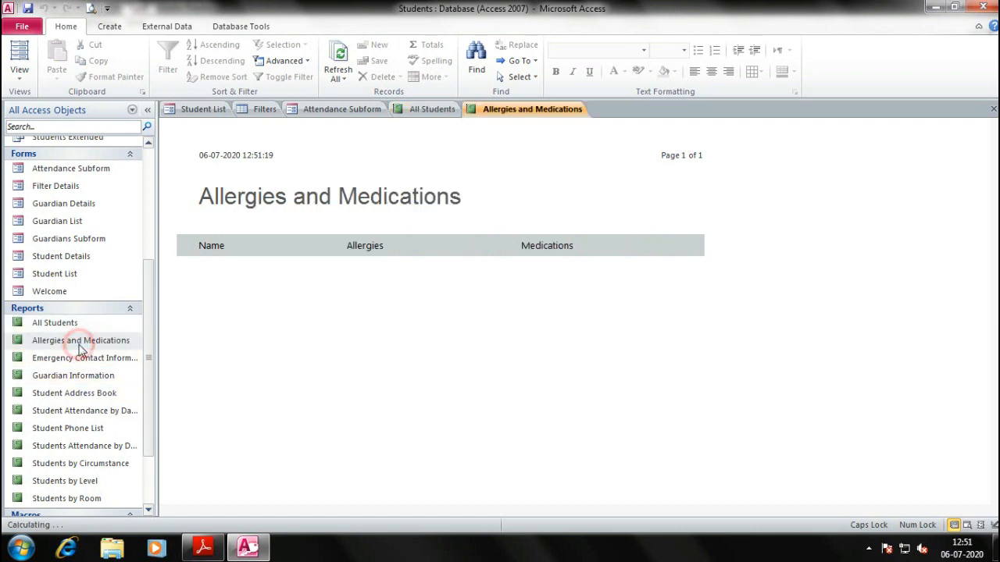
{"action": "double_click", "coordinate": [86, 359]}
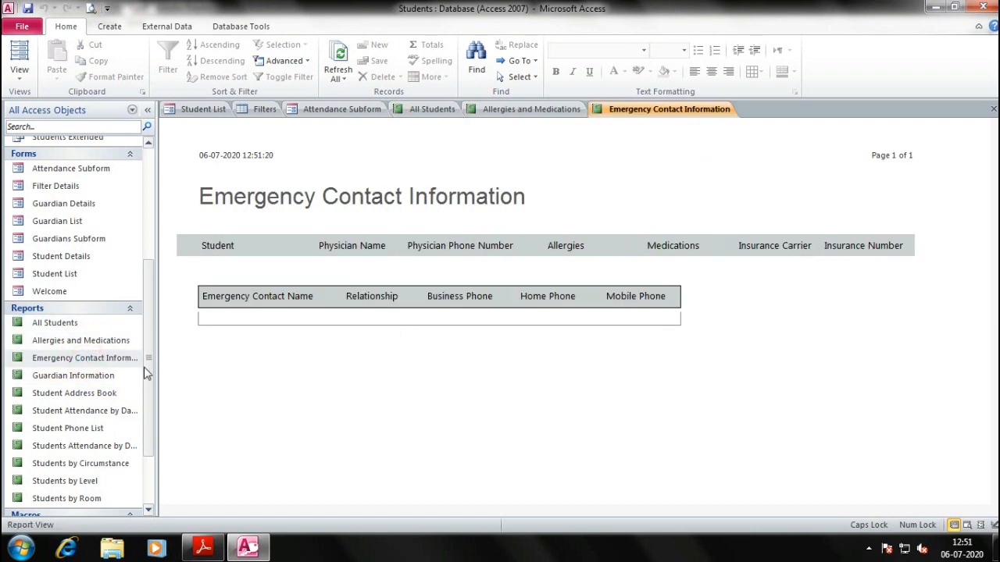
{"action": "double_click", "coordinate": [75, 375]}
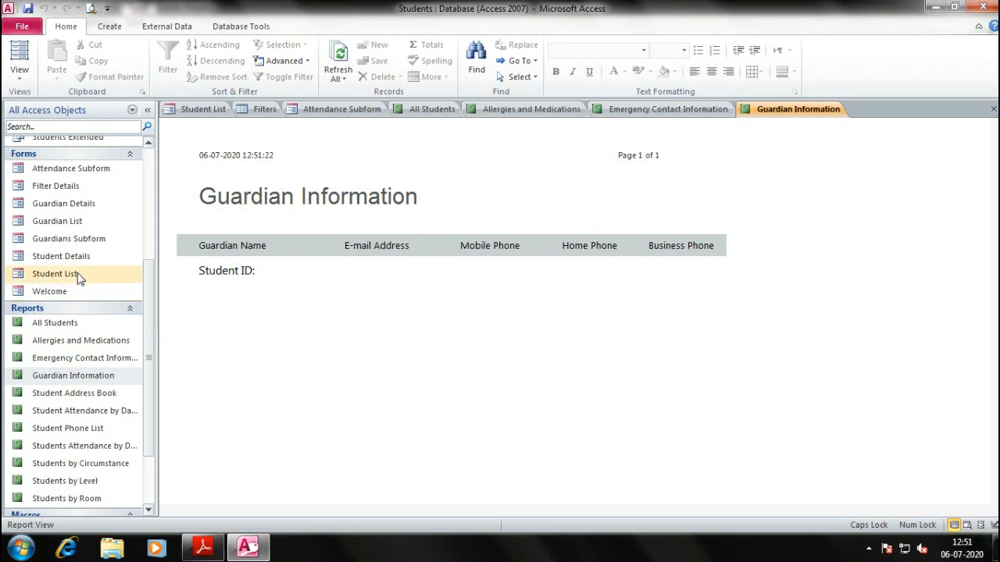
{"action": "left_click", "coordinate": [63, 203]}
{"action": "scroll", "coordinate": [70, 212], "scroll_direction": "up", "scroll_amount": 4}
{"action": "left_click", "coordinate": [73, 160]}
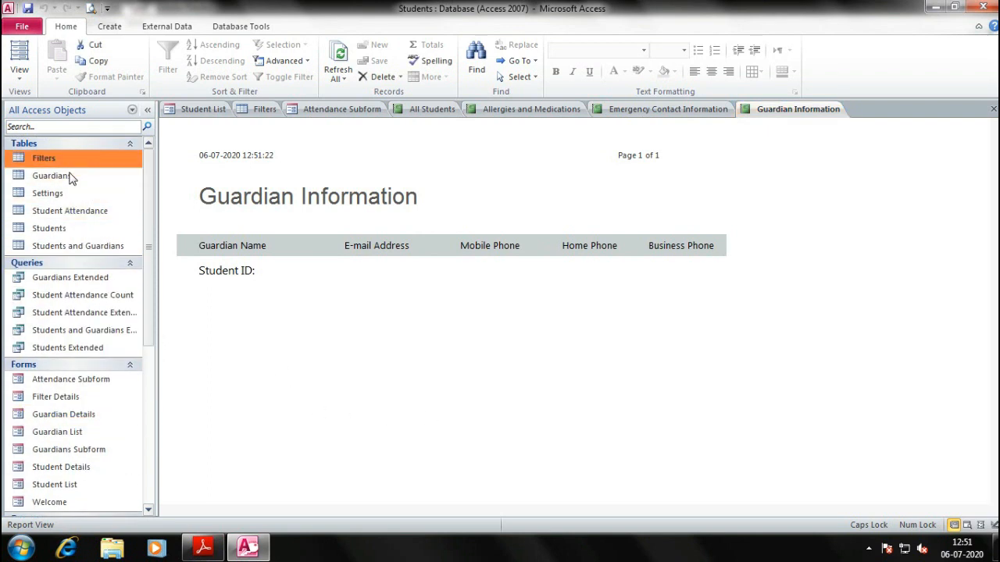
Open the Guardians table and scroll across its columns to the Attachment field
{"action": "double_click", "coordinate": [66, 178]}
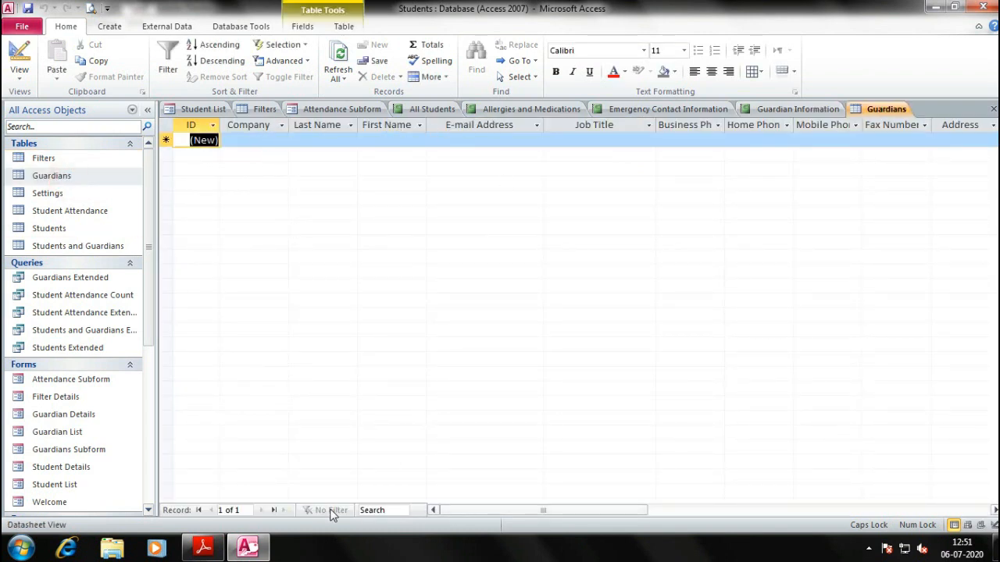
{"action": "left_click", "coordinate": [271, 511]}
{"action": "left_click_drag", "start_coordinate": [472, 514], "coordinate": [629, 513]}
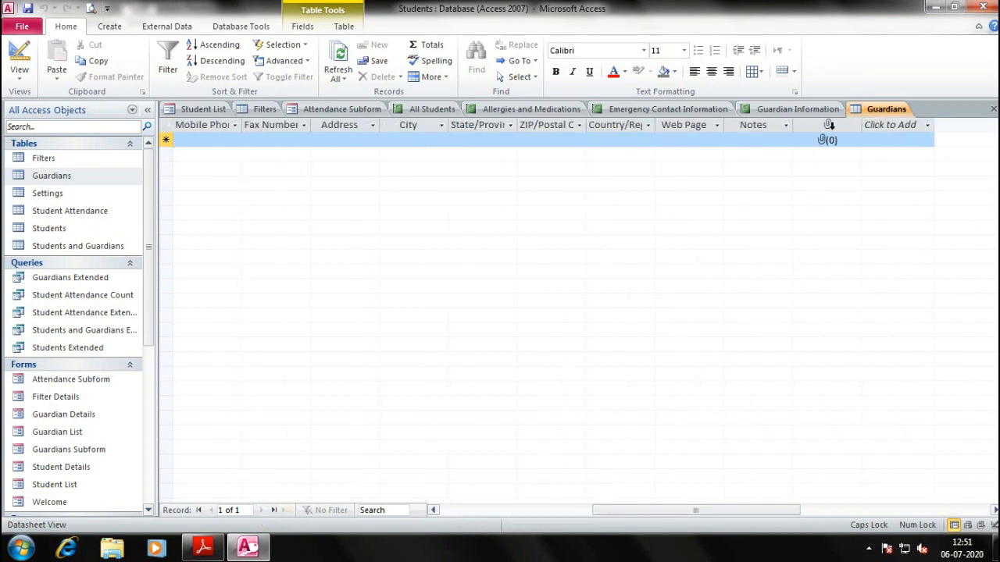
{"action": "left_click", "coordinate": [829, 124]}
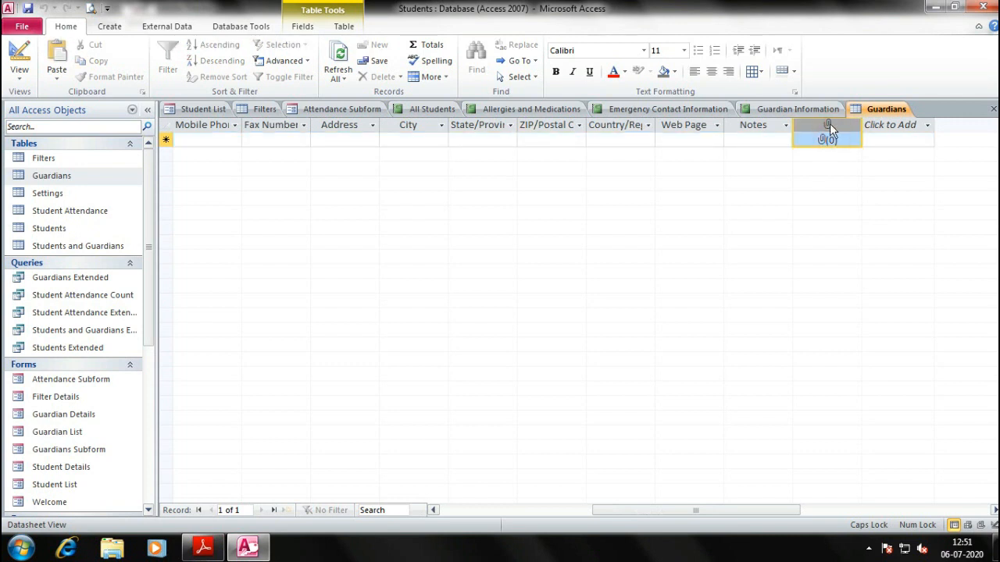
{"action": "left_click_drag", "start_coordinate": [705, 513], "coordinate": [502, 510]}
Step through the new record's Company and Last Name cells, then switch to the textbook PDF
{"action": "left_click", "coordinate": [206, 140]}
{"action": "left_click", "coordinate": [266, 143]}
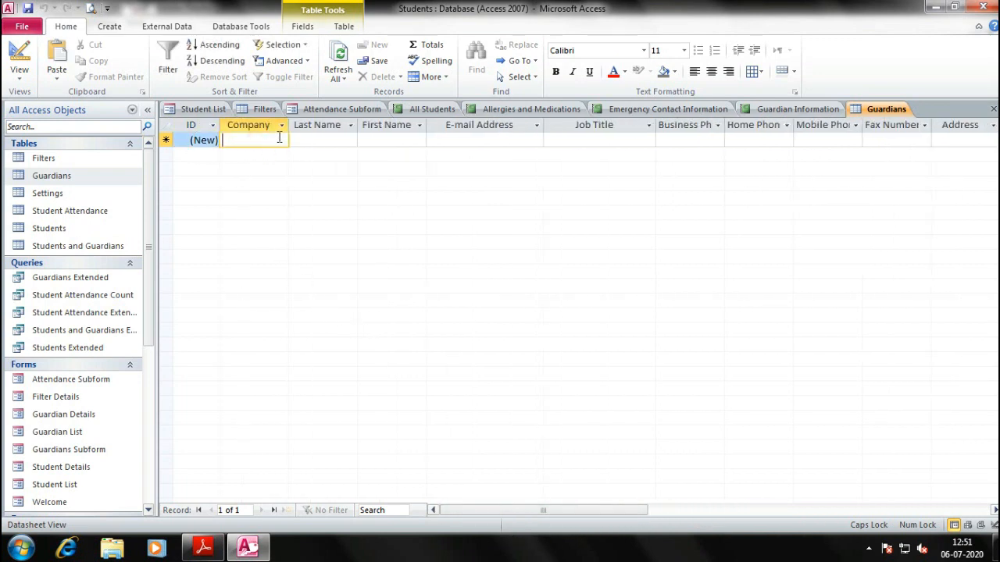
{"action": "key", "text": "Tab"}
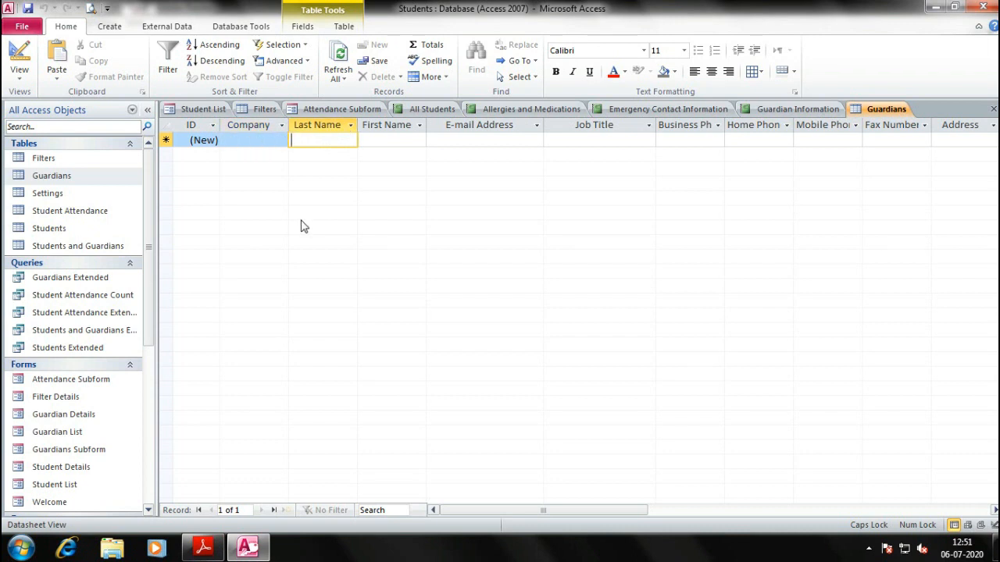
{"action": "key", "text": "alt+Tab"}
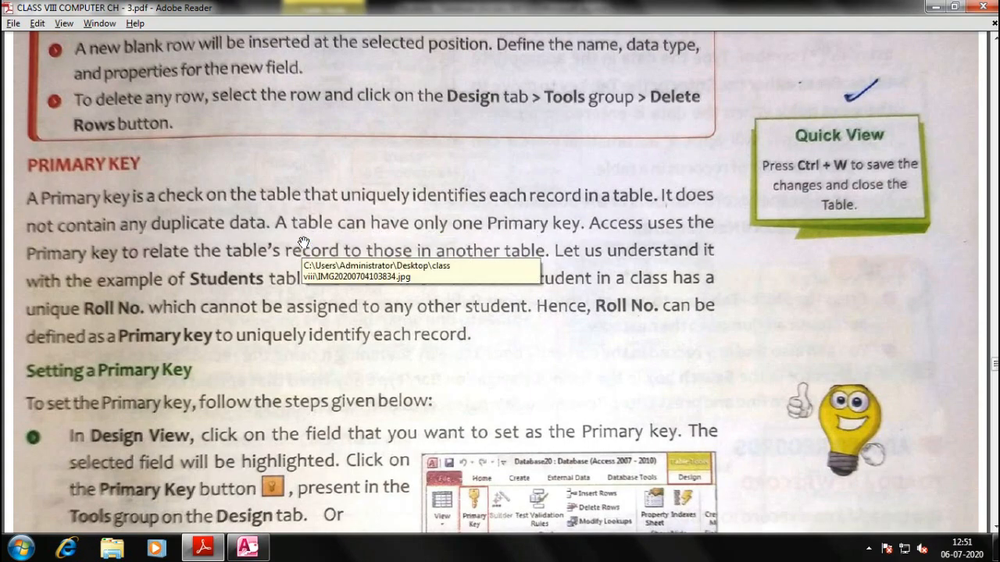
Scroll the PDF's Primary Key page, then switch back to Access
{"action": "scroll", "coordinate": [306, 265], "scroll_direction": "down", "scroll_amount": 1}
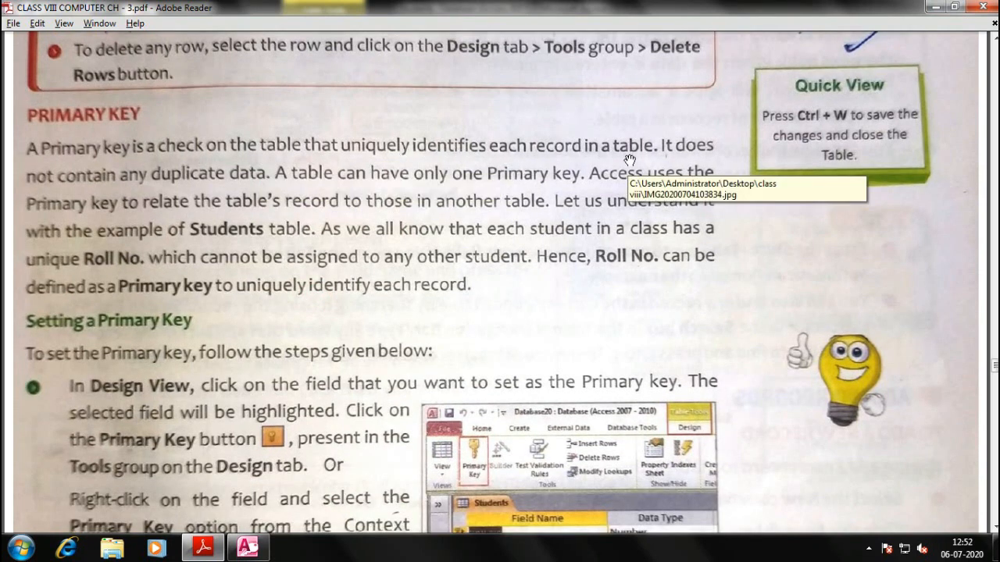
{"action": "key", "text": "alt+Tab"}
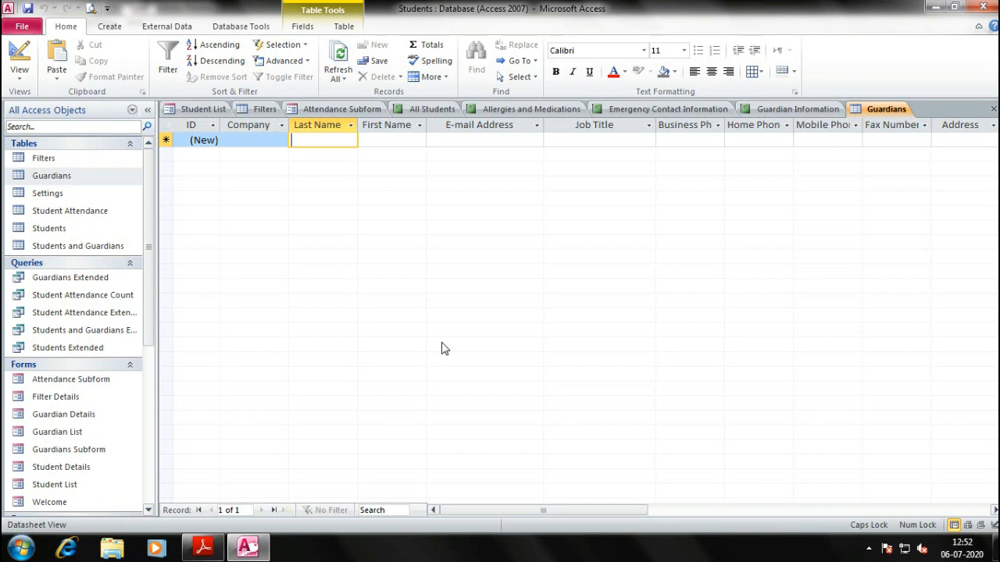
Scroll the Guardians datasheet columns right and back, then switch to the textbook PDF
{"action": "left_click", "coordinate": [482, 509]}
{"action": "mouse_move", "coordinate": [490, 509]}
{"action": "left_mouse_down"}
{"action": "mouse_move", "coordinate": [535, 509]}
{"action": "mouse_move", "coordinate": [480, 509]}
{"action": "left_mouse_up"}
{"action": "key", "text": "alt+Tab"}
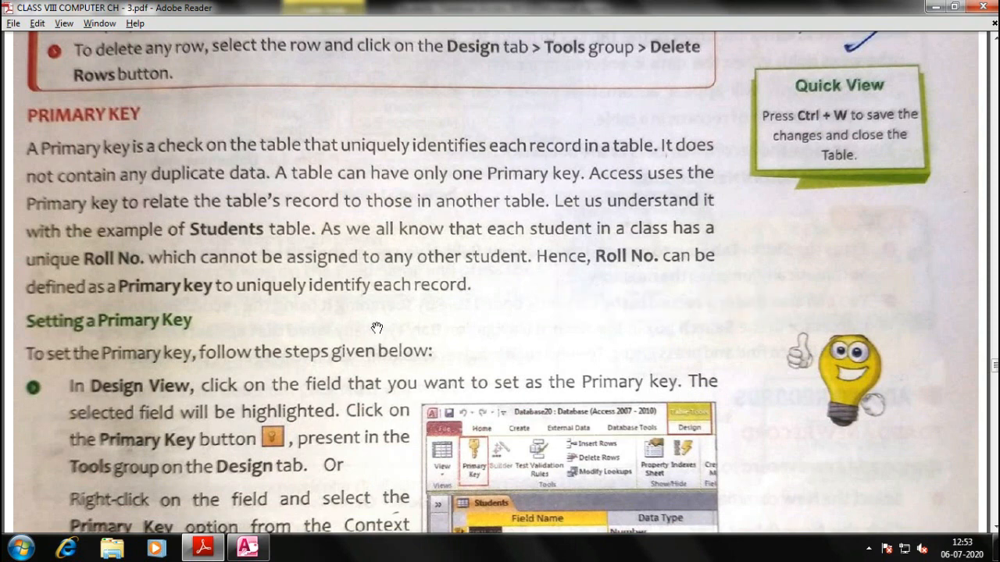
Scroll down to the Setting a Primary Key steps and Figure 3.7, then return to Access
{"action": "scroll", "coordinate": [376, 326], "scroll_direction": "down", "scroll_amount": 2}
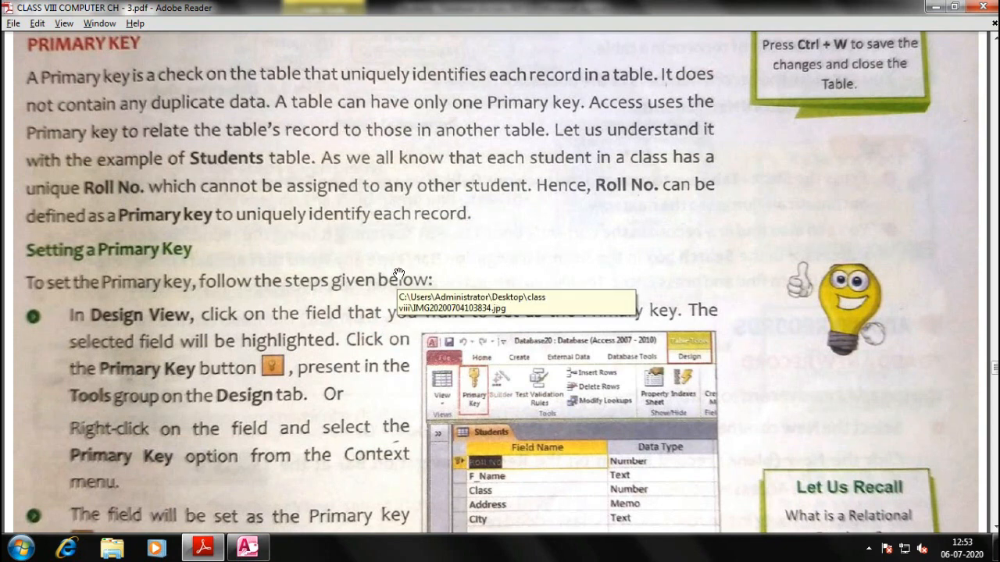
{"action": "left_click_drag", "start_coordinate": [289, 250], "coordinate": [286, 192]}
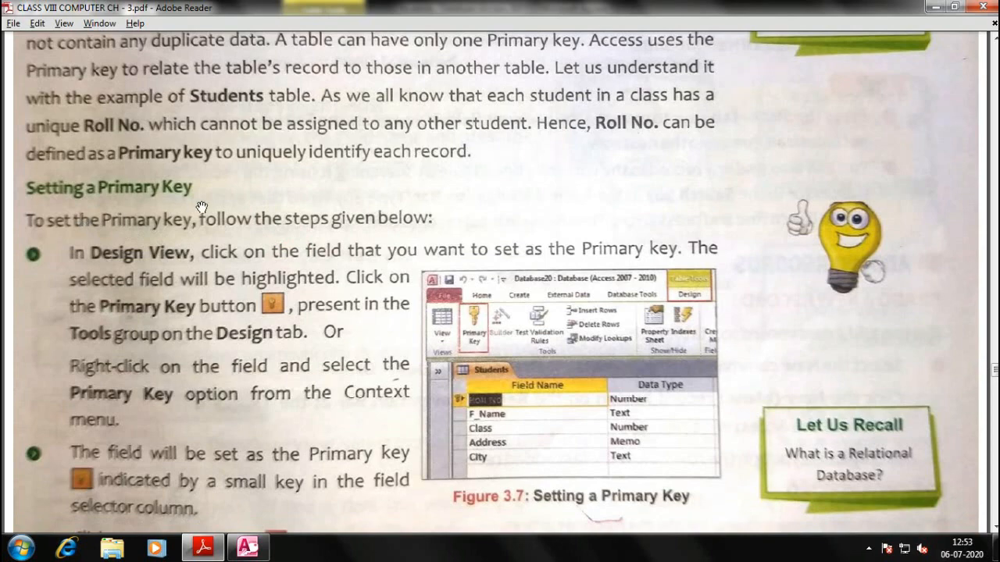
{"action": "scroll", "coordinate": [382, 189], "scroll_direction": "down", "scroll_amount": 1}
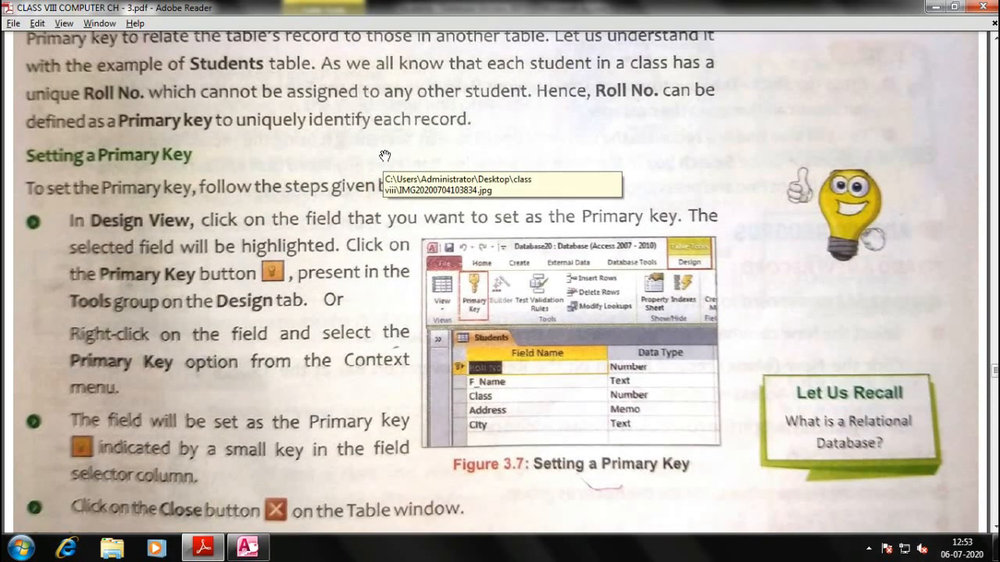
{"action": "key", "text": "alt+Tab"}
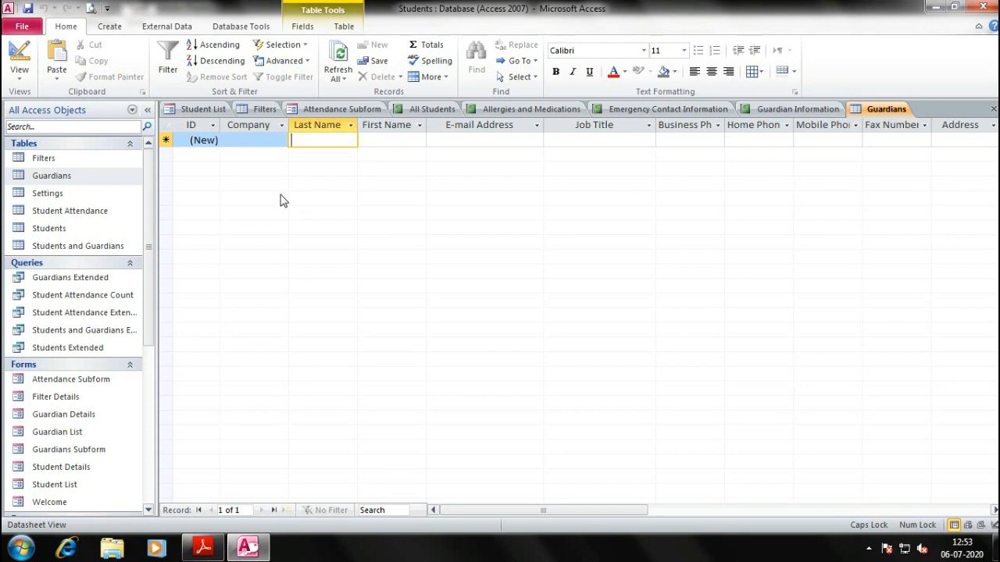
Open the Settings table in Design View and inspect the ID and ShowWelcome field properties
{"action": "double_click", "coordinate": [55, 193]}
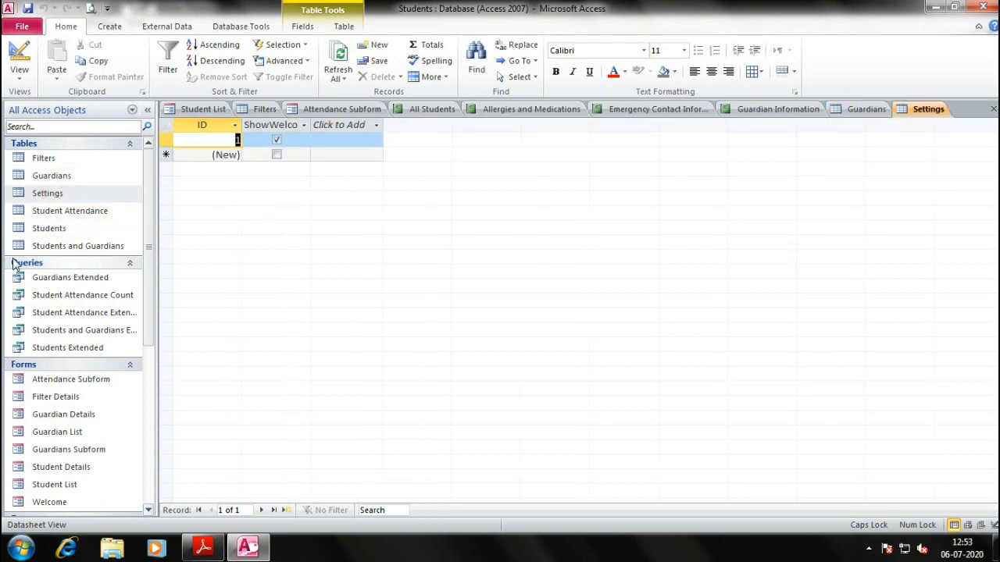
{"action": "right_click", "coordinate": [54, 195]}
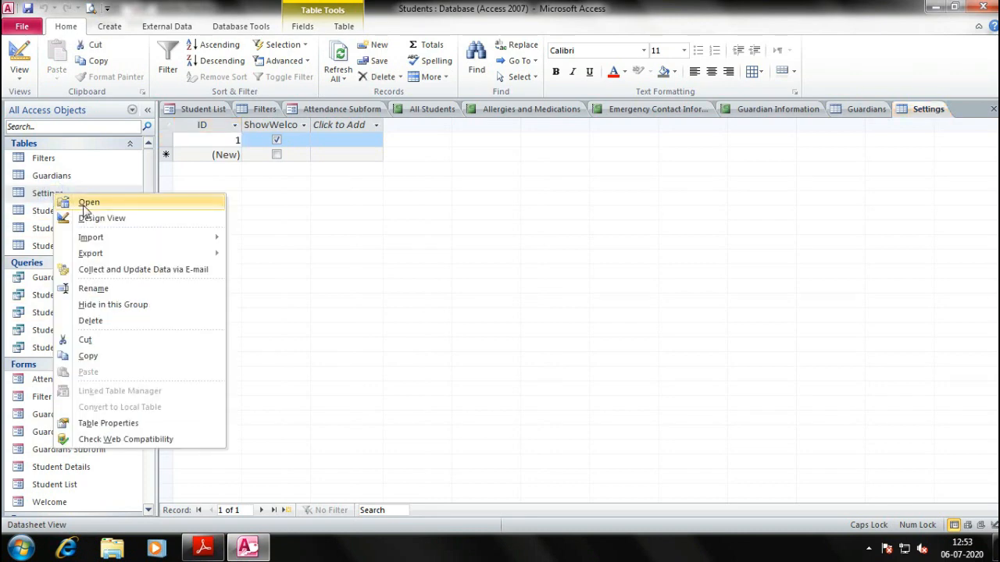
{"action": "left_click", "coordinate": [101, 221]}
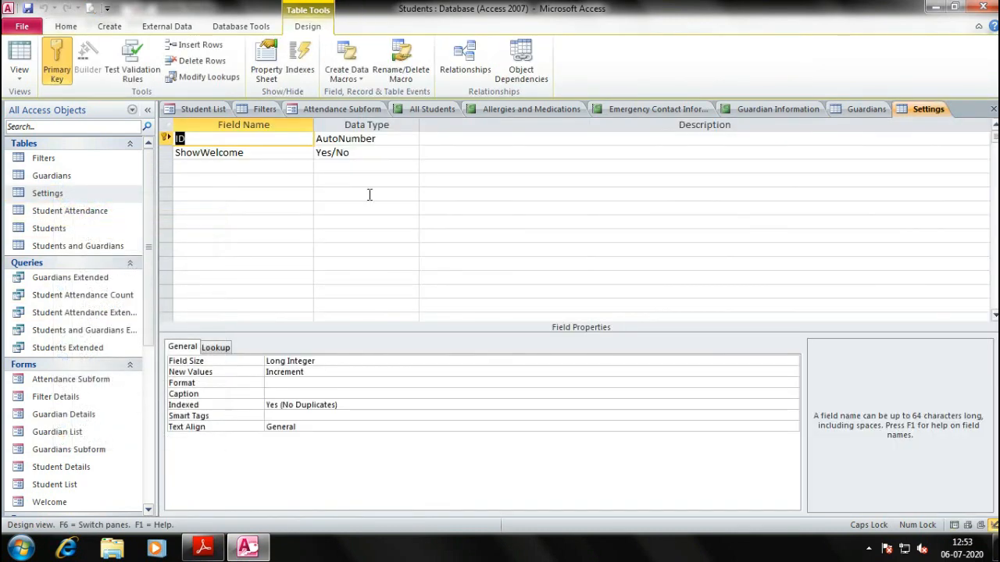
{"action": "left_click", "coordinate": [230, 166]}
{"action": "left_click", "coordinate": [246, 139]}
{"action": "left_click", "coordinate": [246, 150]}
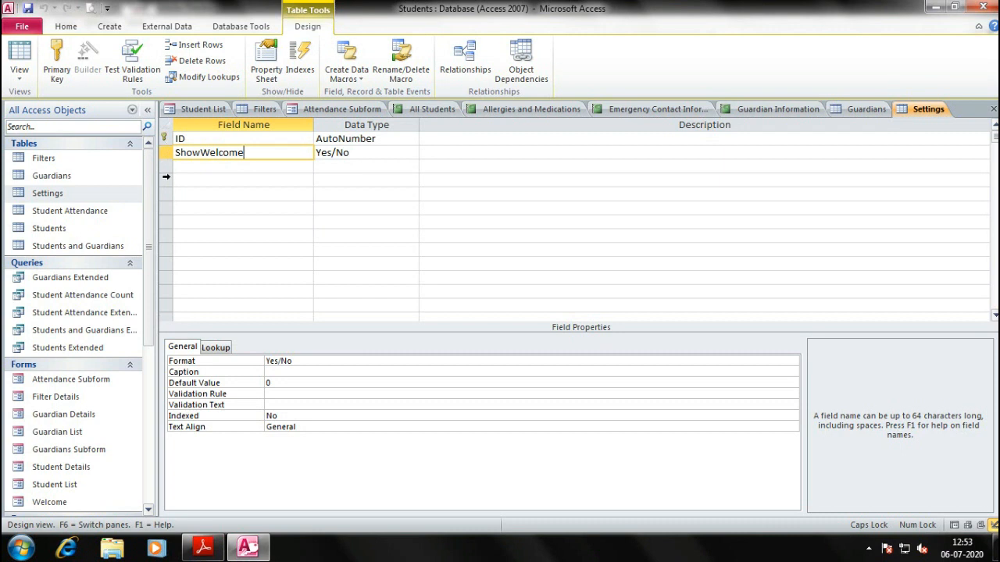
Remove the primary key from the ID field
{"action": "right_click", "coordinate": [164, 139]}
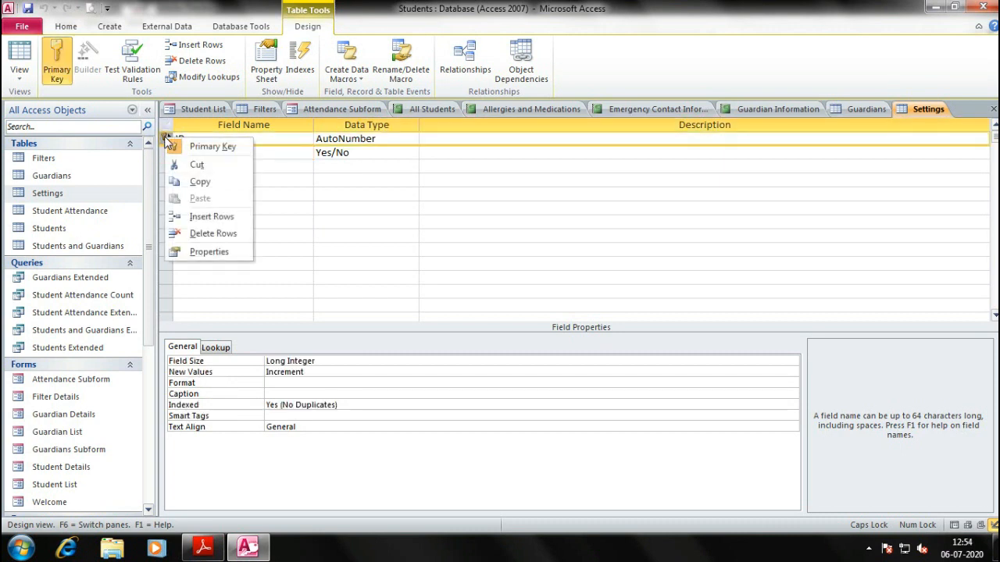
{"action": "left_click", "coordinate": [323, 191]}
{"action": "right_click", "coordinate": [164, 138]}
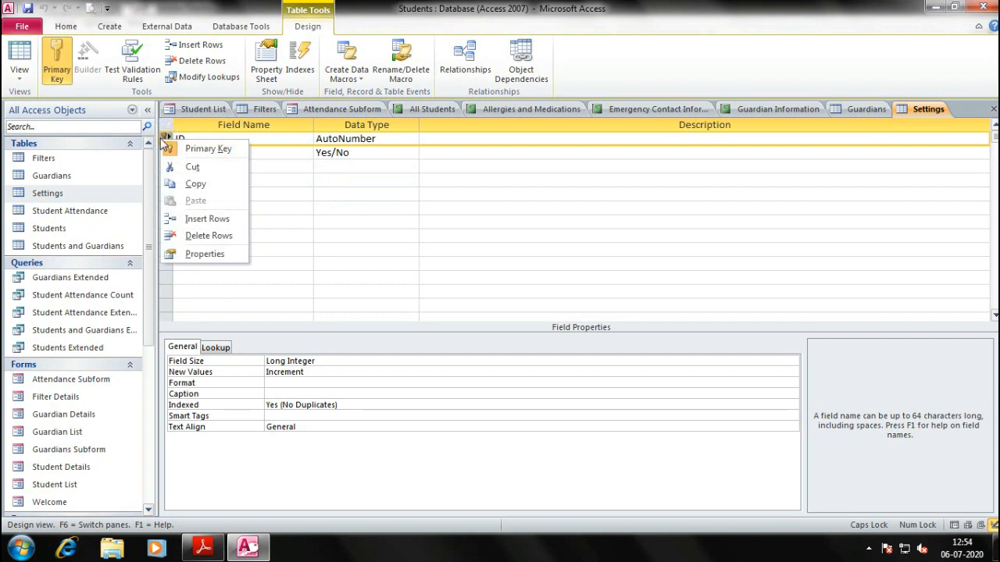
{"action": "left_click", "coordinate": [204, 149]}
{"action": "left_click", "coordinate": [229, 193]}
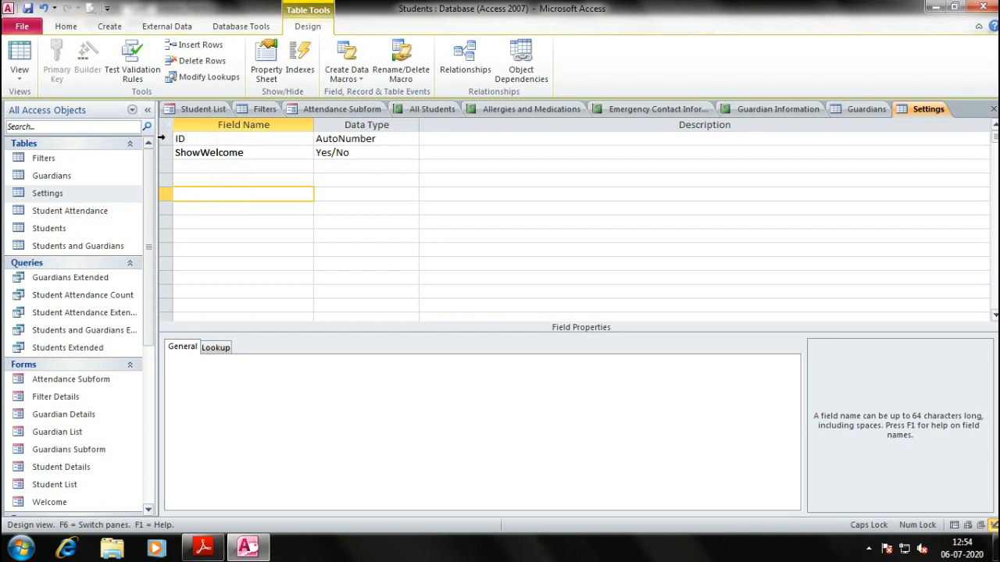
Make ID the primary key again, then switch to the textbook PDF
{"action": "left_click", "coordinate": [163, 138]}
{"action": "right_click", "coordinate": [164, 139]}
{"action": "left_click", "coordinate": [205, 148]}
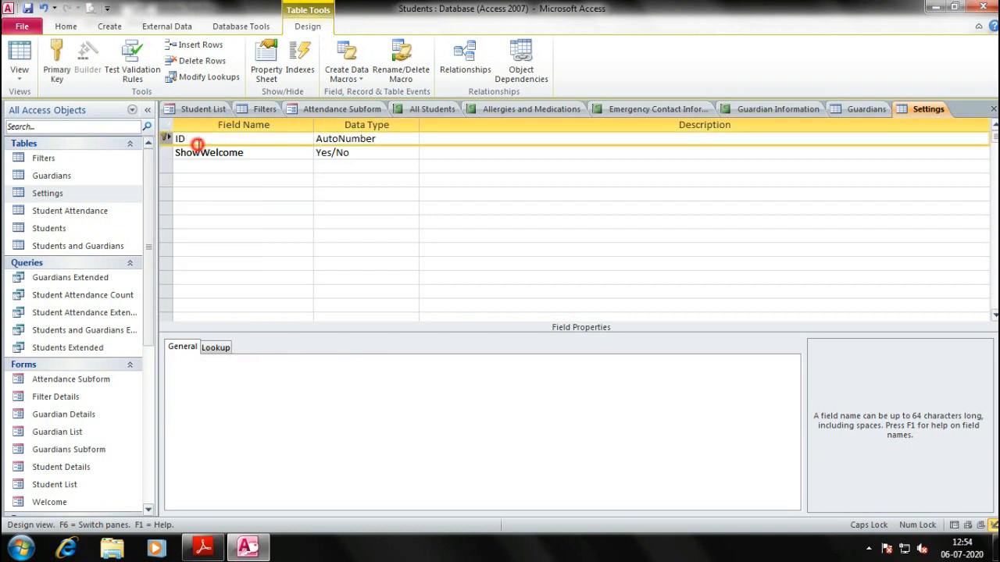
{"action": "left_click", "coordinate": [257, 207]}
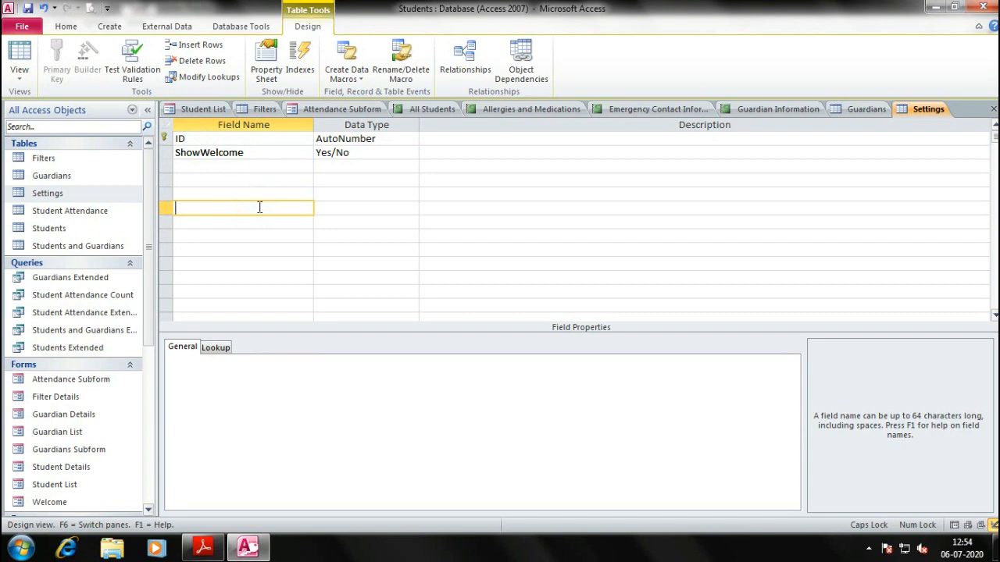
{"action": "key", "text": "alt+Tab"}
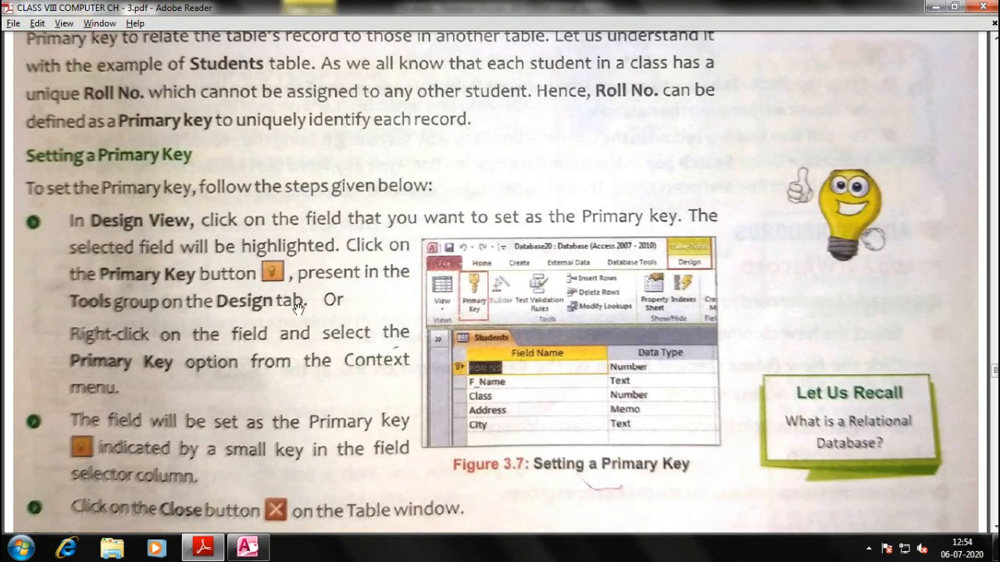
Scroll the PDF down through the Entering Data and Adding Records sections, then return to Access
{"action": "scroll", "coordinate": [318, 335], "scroll_direction": "down", "scroll_amount": 2}
{"action": "scroll", "coordinate": [347, 315], "scroll_direction": "down", "scroll_amount": 2}
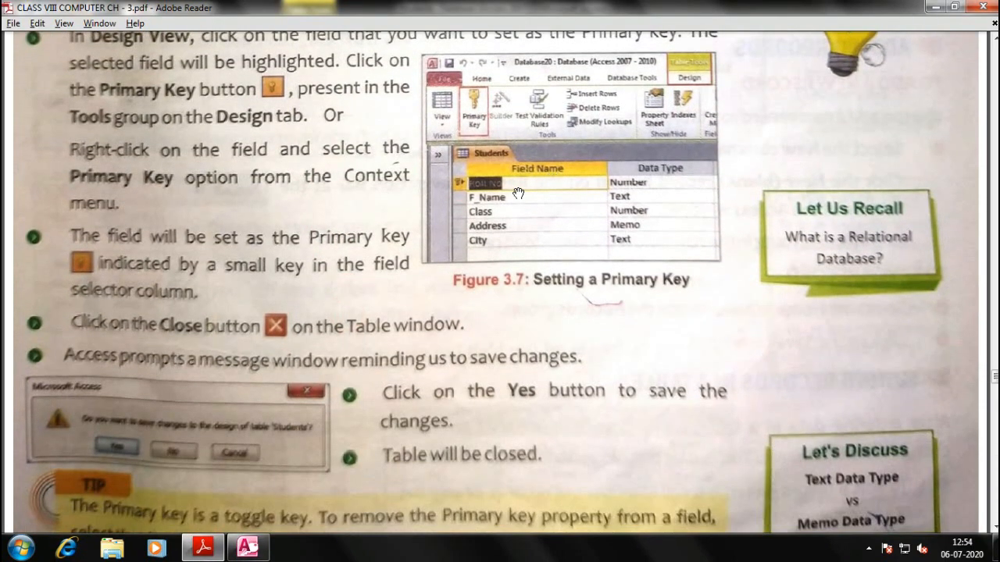
{"action": "scroll", "coordinate": [467, 242], "scroll_direction": "down", "scroll_amount": 5}
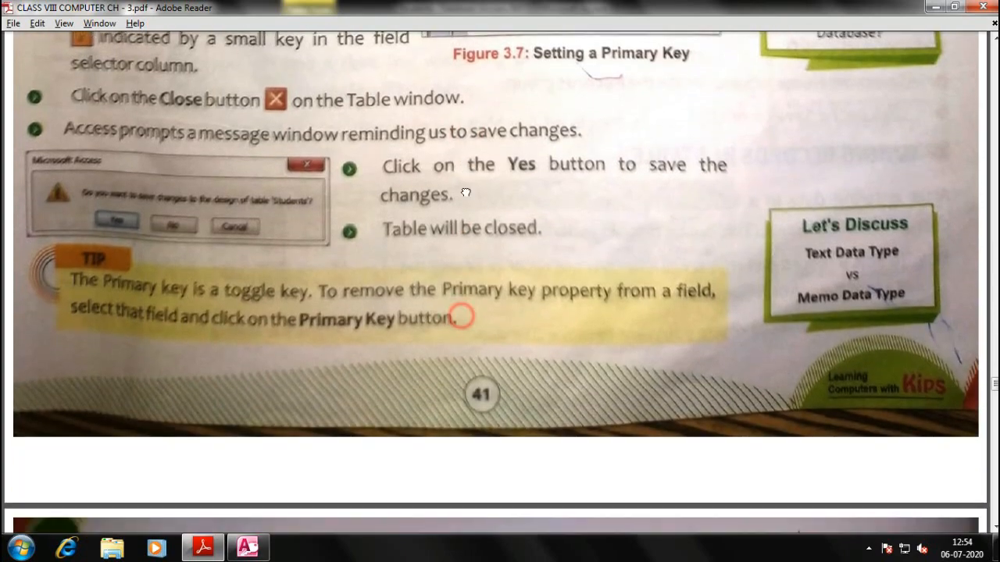
{"action": "scroll", "coordinate": [447, 225], "scroll_direction": "down", "scroll_amount": 2}
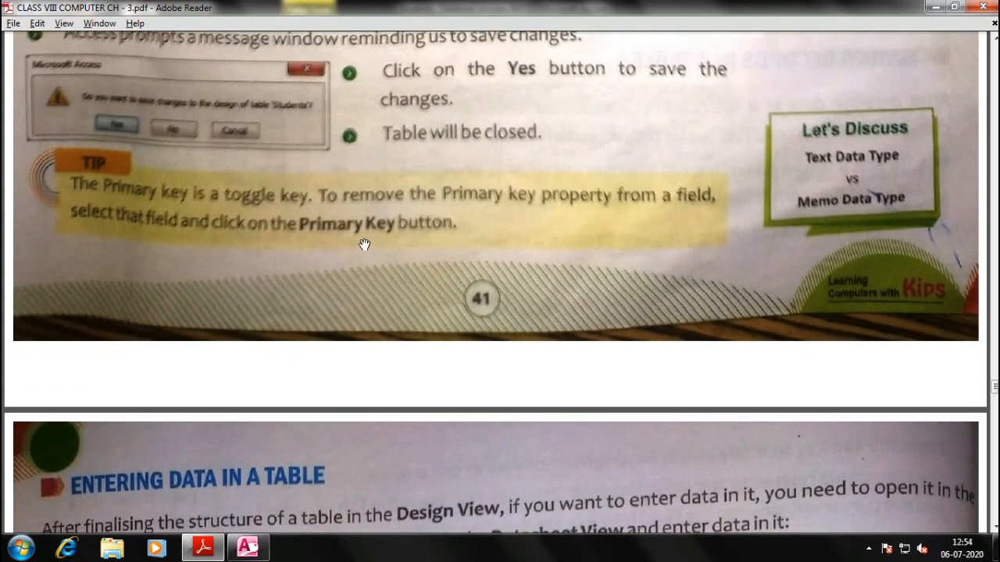
{"action": "scroll", "coordinate": [383, 274], "scroll_direction": "down", "scroll_amount": 5}
{"action": "scroll", "coordinate": [398, 353], "scroll_direction": "down", "scroll_amount": 3}
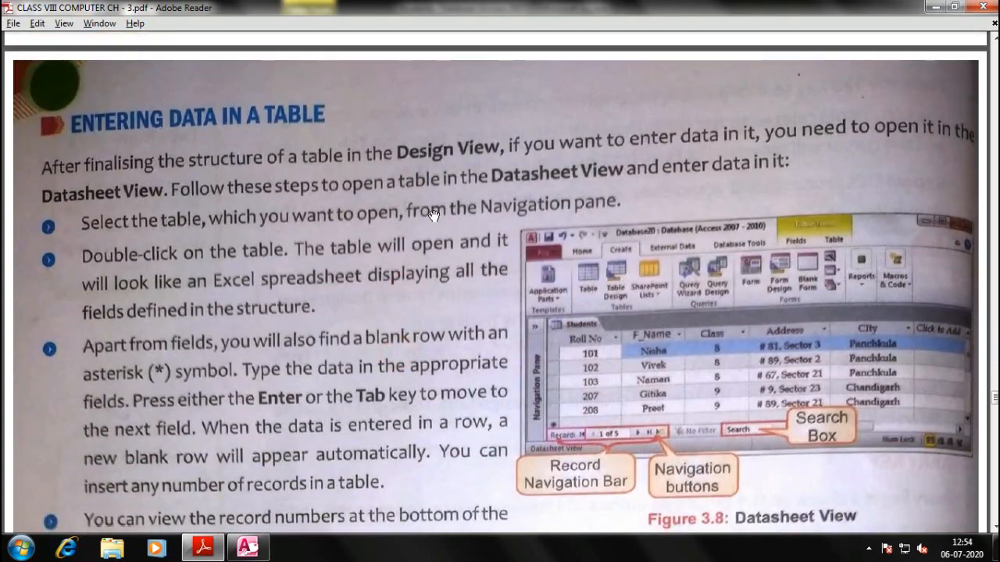
{"action": "scroll", "coordinate": [436, 308], "scroll_direction": "down", "scroll_amount": 1}
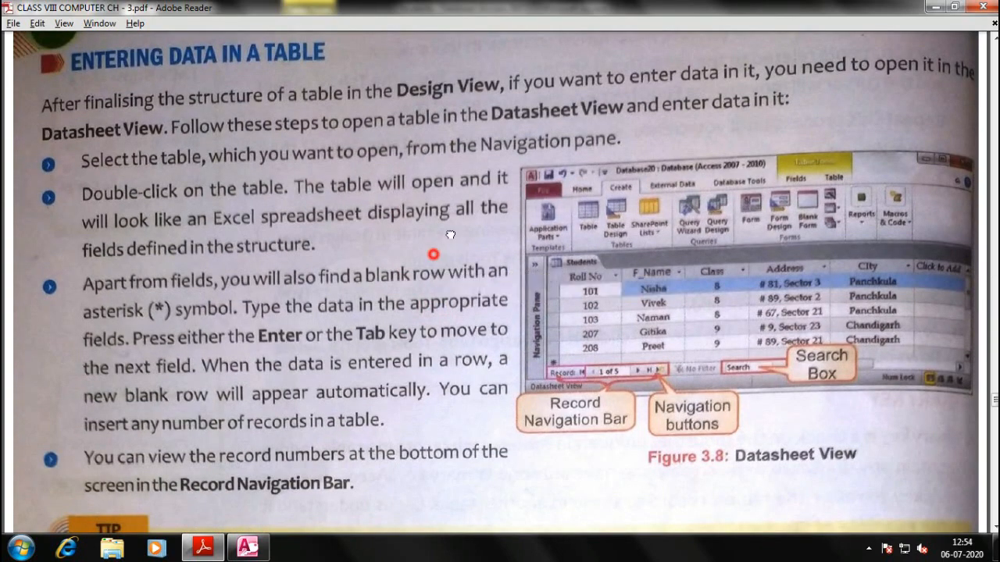
{"action": "scroll", "coordinate": [435, 252], "scroll_direction": "down", "scroll_amount": 3}
{"action": "scroll", "coordinate": [437, 311], "scroll_direction": "down", "scroll_amount": 5}
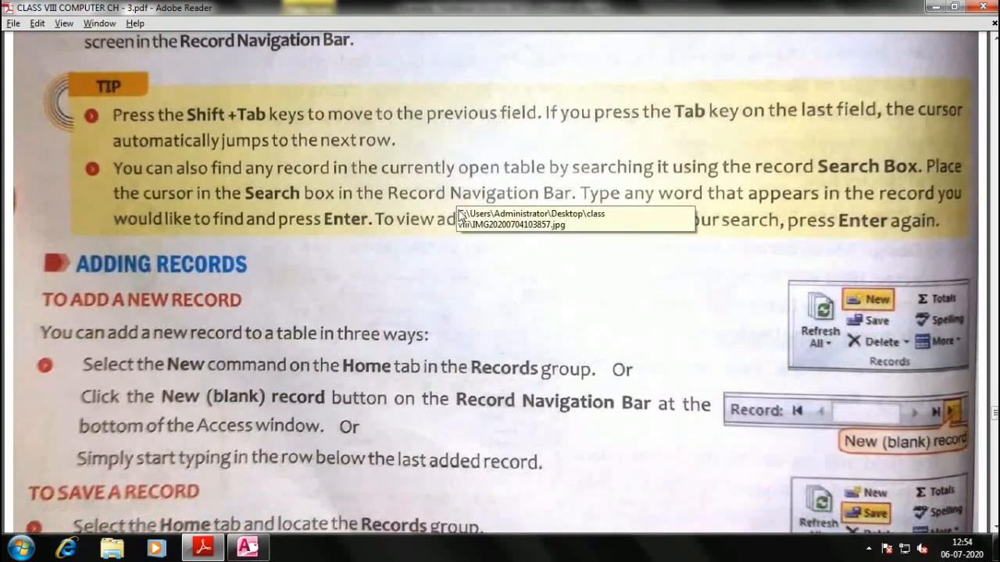
{"action": "scroll", "coordinate": [435, 317], "scroll_direction": "down", "scroll_amount": 2}
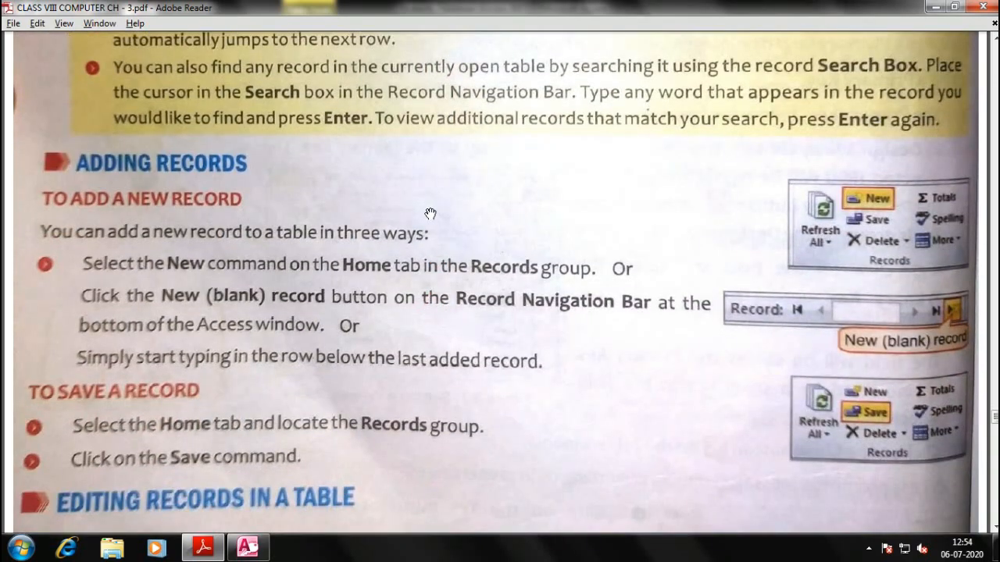
{"action": "scroll", "coordinate": [472, 227], "scroll_direction": "down", "scroll_amount": 1}
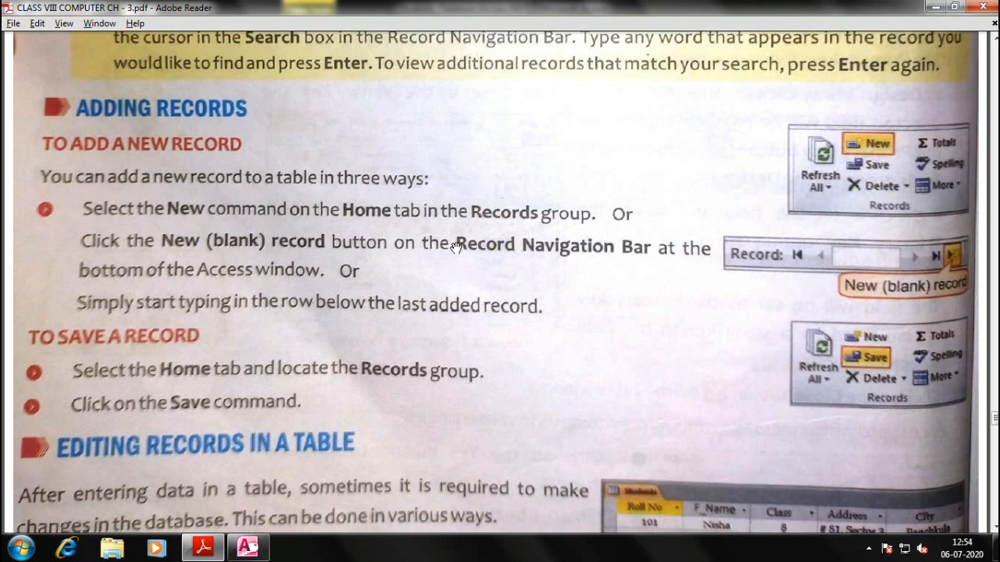
{"action": "left_click_drag", "start_coordinate": [485, 270], "coordinate": [485, 212]}
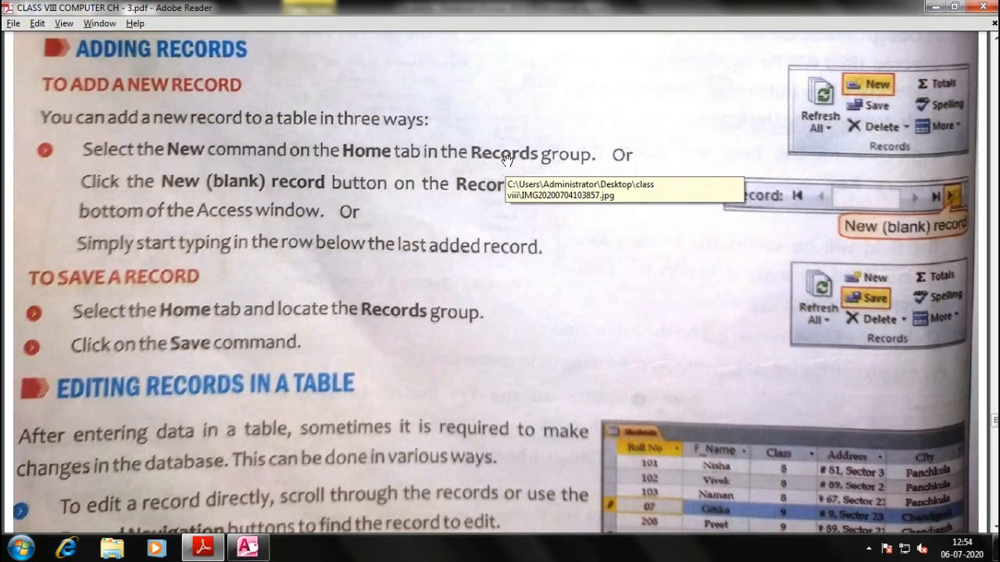
{"action": "key", "text": "alt+Tab"}
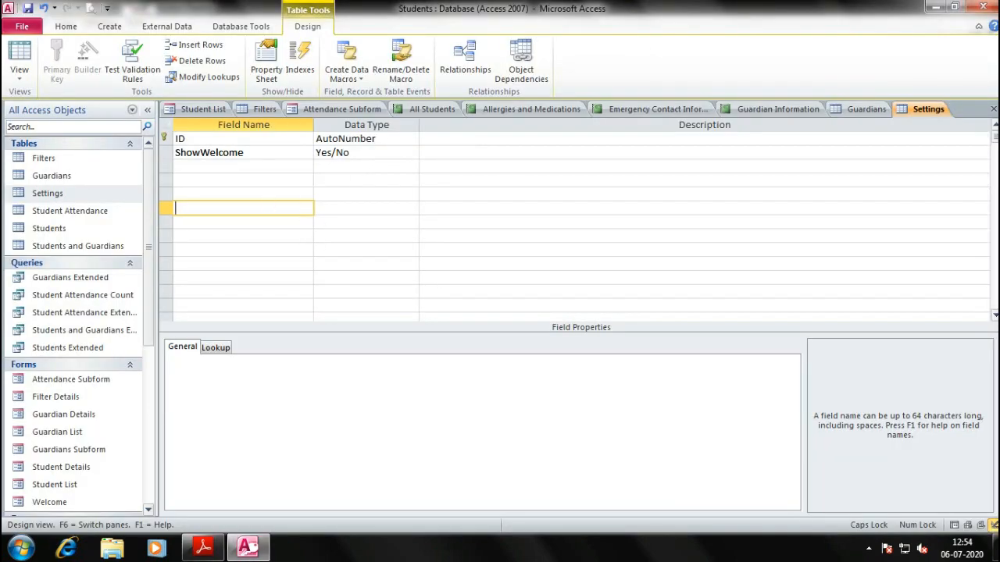
Open the practice_class_VIII database without saving the Settings table changes
{"action": "left_click", "coordinate": [70, 9]}
{"action": "double_click", "coordinate": [190, 172]}
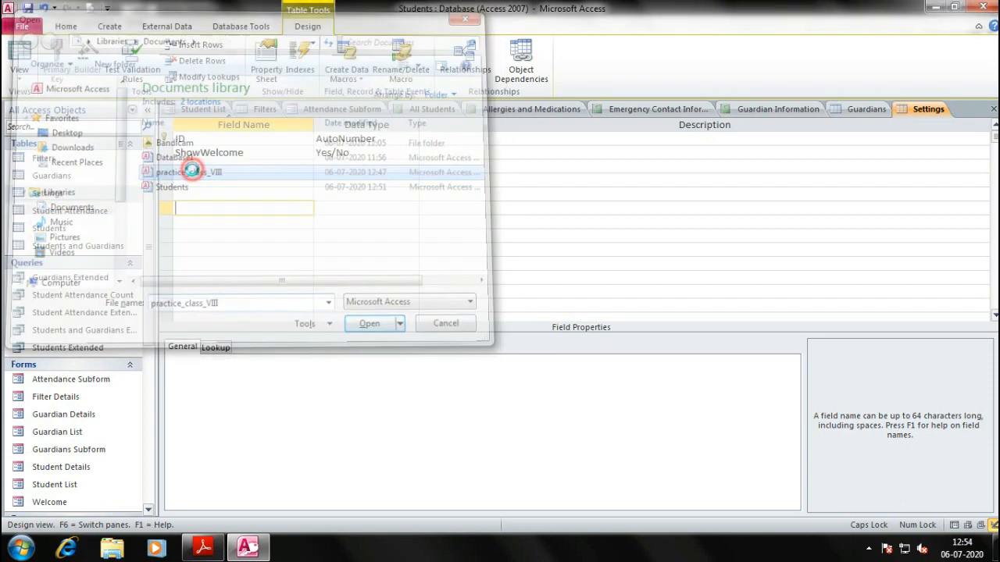
{"action": "left_click", "coordinate": [497, 311]}
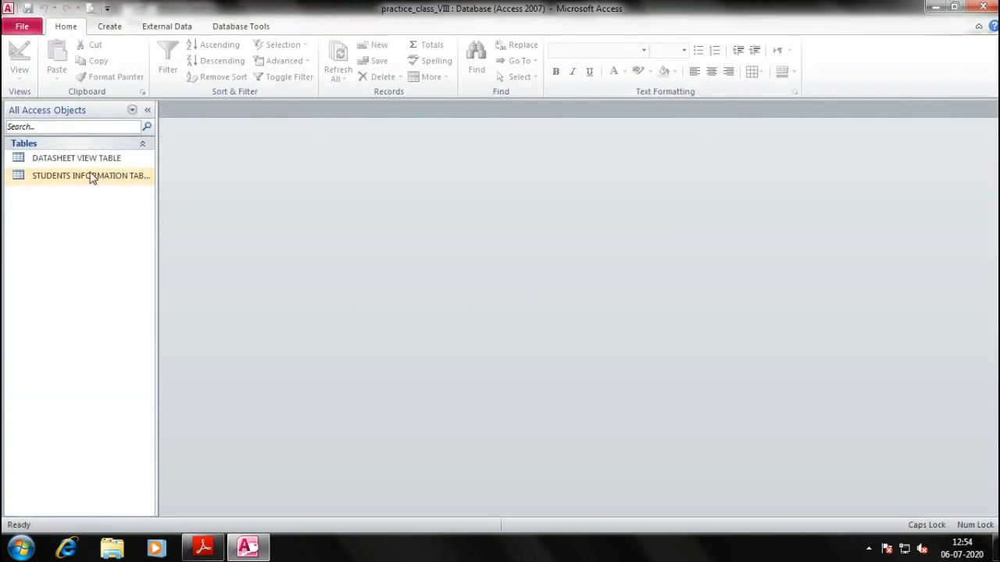
Open STUDENTS INFORMATION TABLE and DATASHEET VIEW TABLE, select record 104's student name, glance at the PDF
{"action": "double_click", "coordinate": [67, 174]}
{"action": "double_click", "coordinate": [69, 158]}
{"action": "left_click", "coordinate": [234, 108]}
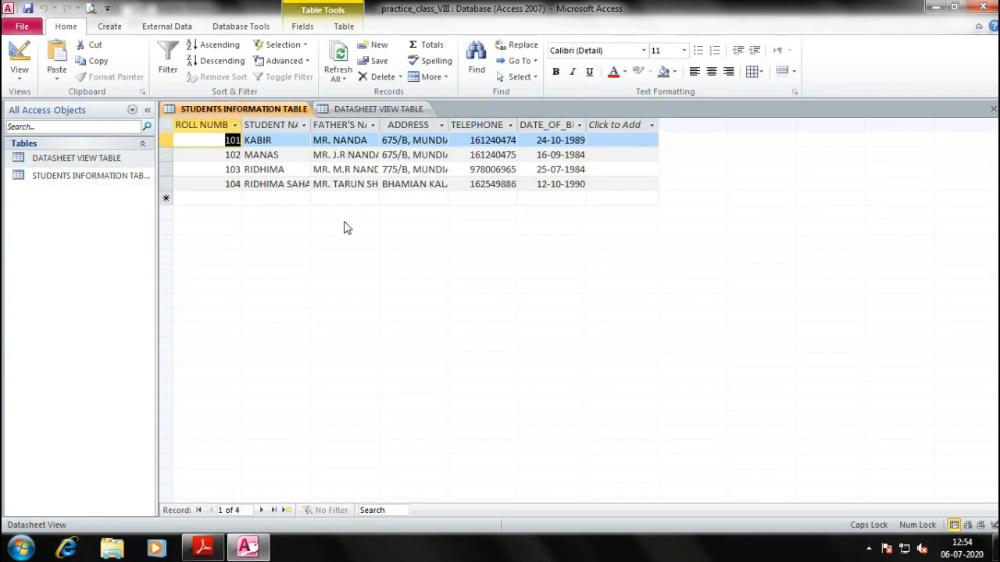
{"action": "left_click", "coordinate": [275, 187]}
{"action": "key", "text": "alt+Tab"}
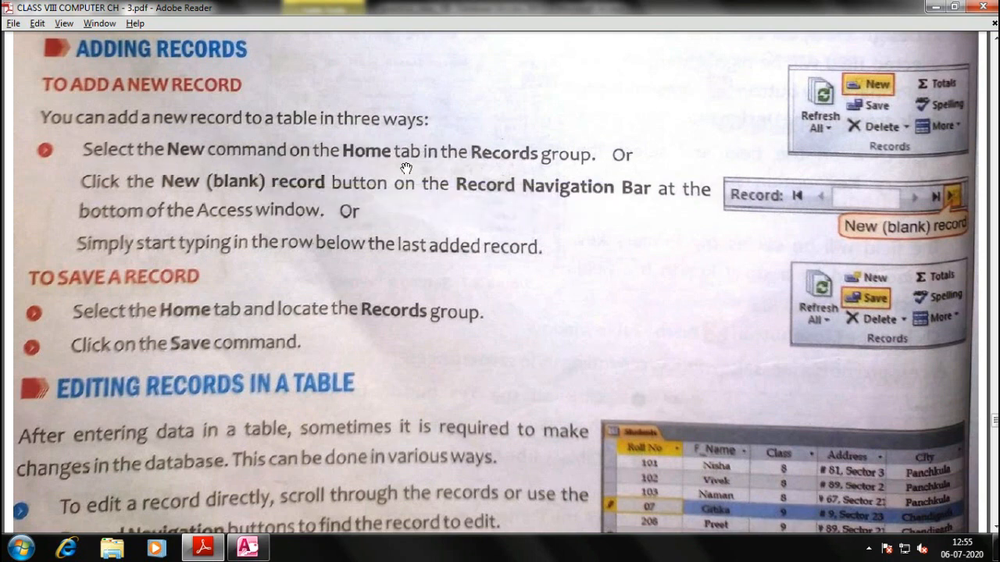
{"action": "key", "text": "alt+Tab"}
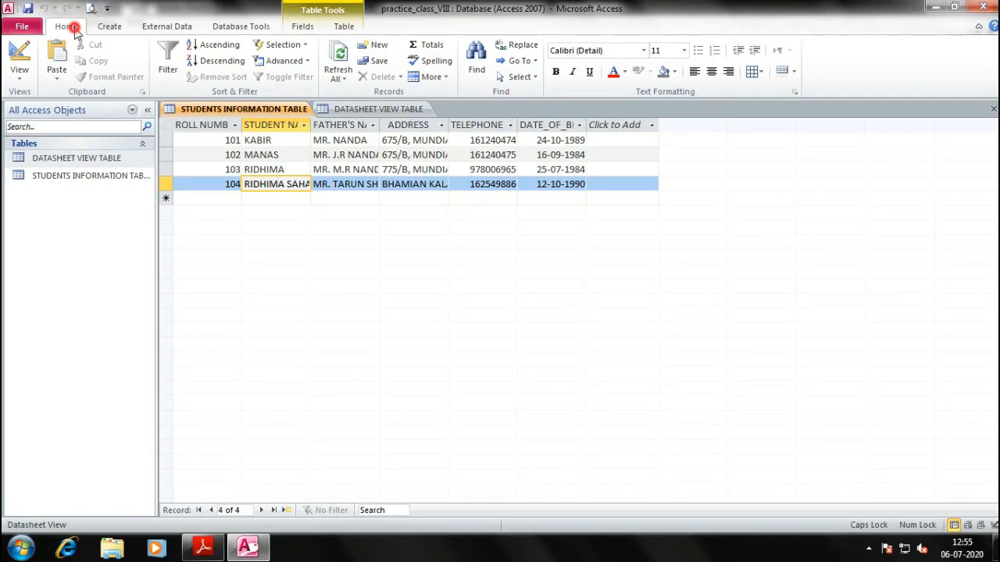
Add a blank fifth record below record 104, move into it, then switch to the adding-records textbook page
{"action": "left_click", "coordinate": [375, 46]}
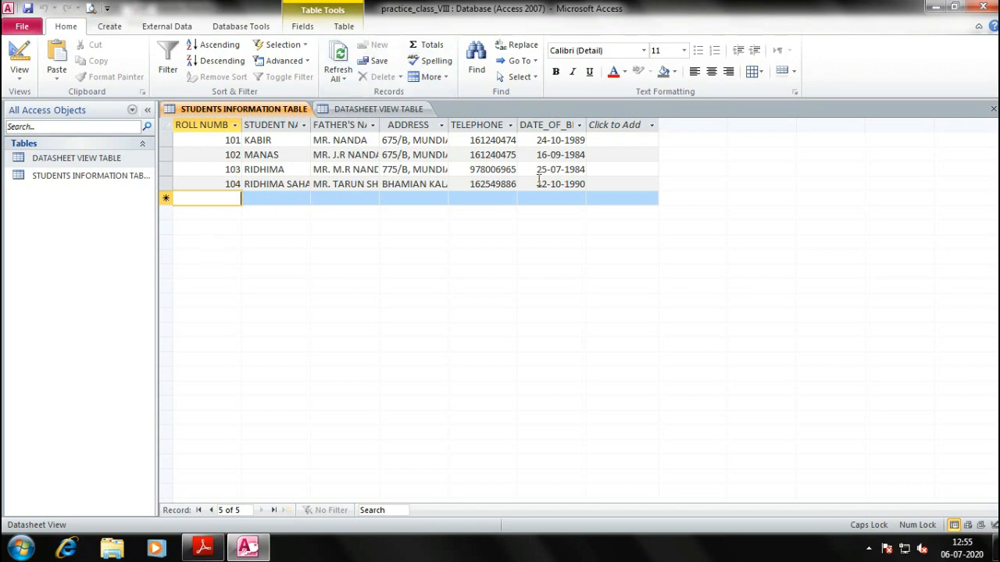
{"action": "left_click", "coordinate": [609, 181]}
{"action": "key", "text": "Tab"}
{"action": "key", "text": "Up"}
{"action": "key", "text": "Down"}
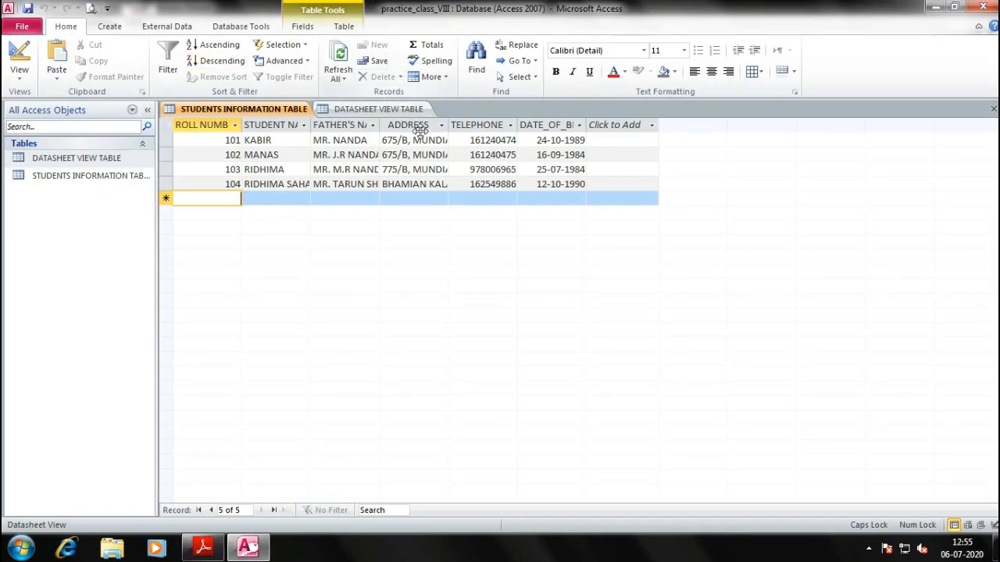
{"action": "key", "text": "alt+Tab"}
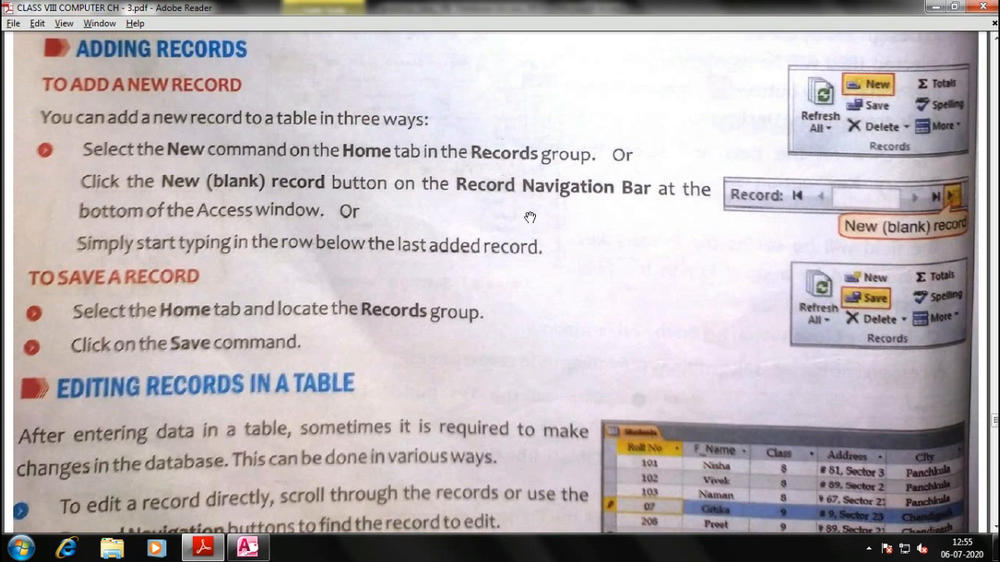
In the student table, move between record 104's student name and the new blank record
{"action": "key", "text": "alt+Tab"}
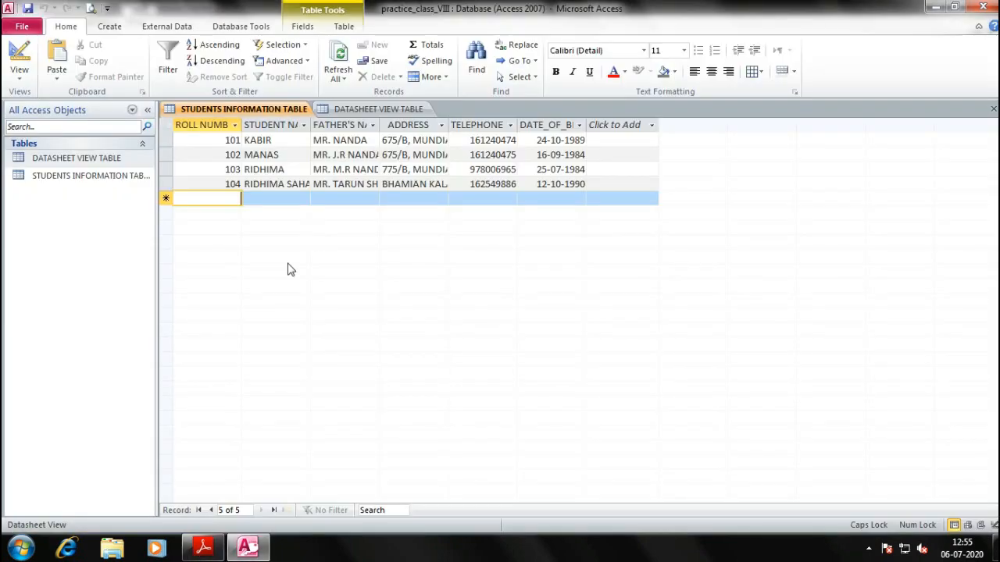
{"action": "left_click", "coordinate": [278, 184]}
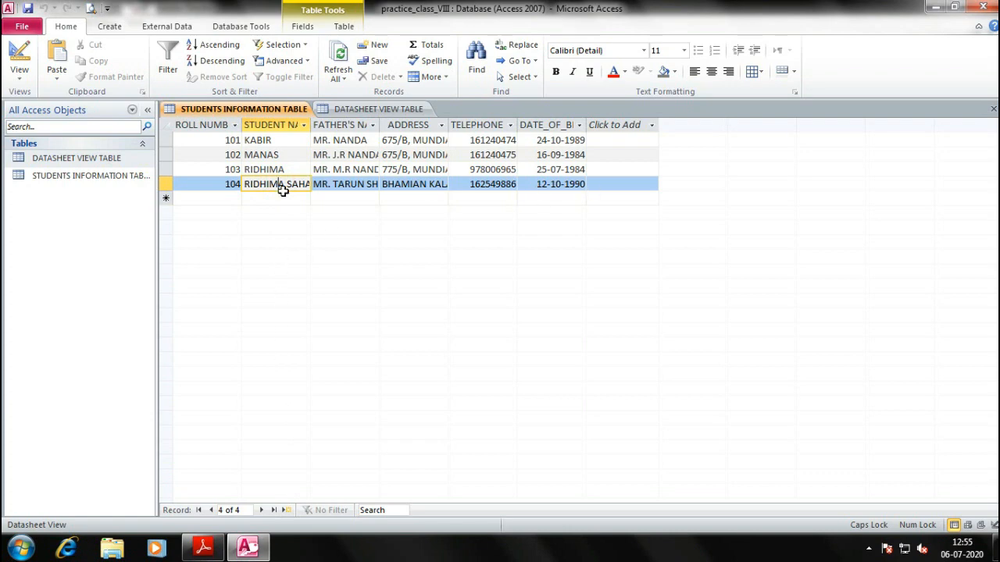
{"action": "left_click", "coordinate": [273, 200]}
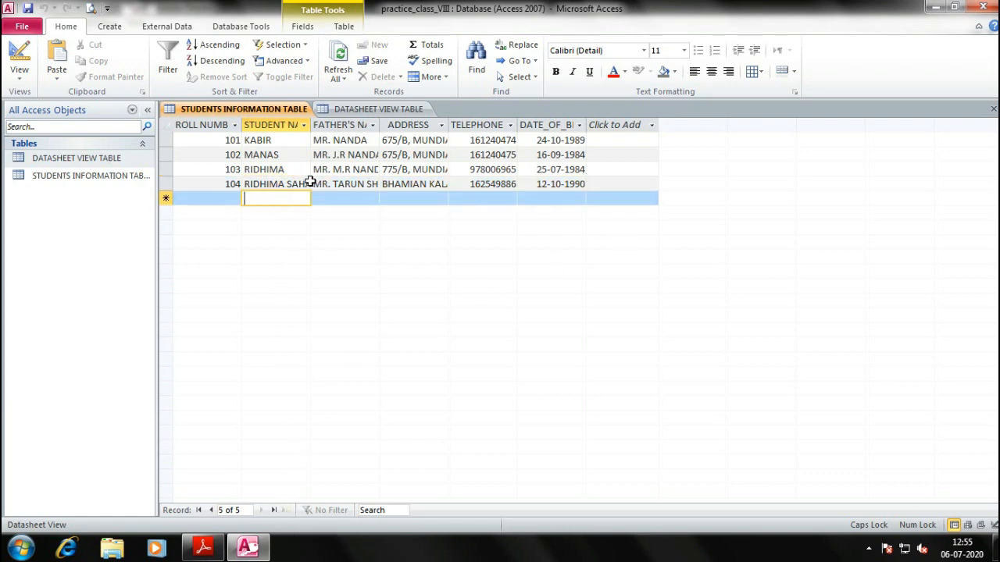
{"action": "left_click", "coordinate": [293, 184]}
{"action": "left_click", "coordinate": [286, 510]}
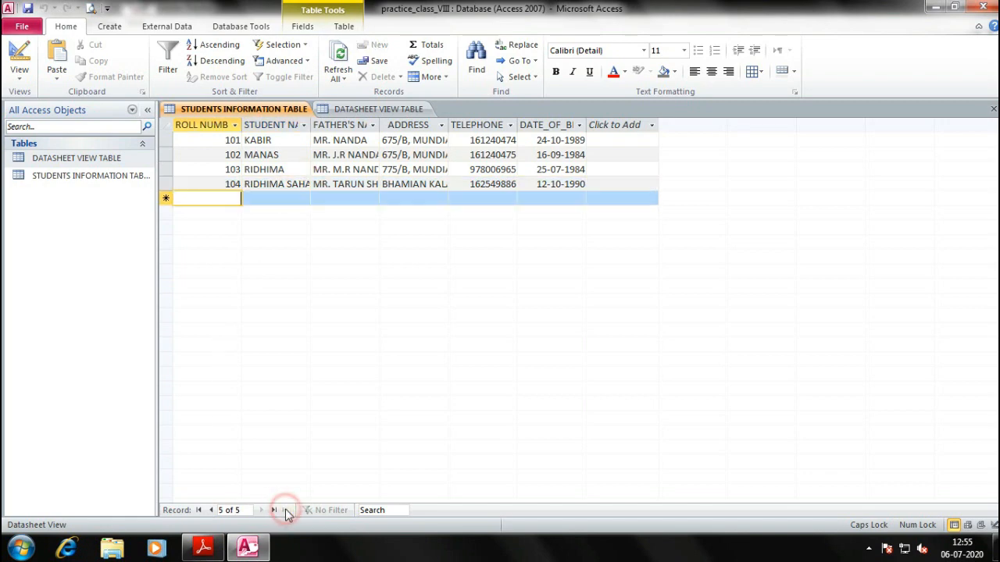
Check the textbook's adding-records page, then return to the new record's roll number cell
{"action": "key", "text": "alt+Tab"}
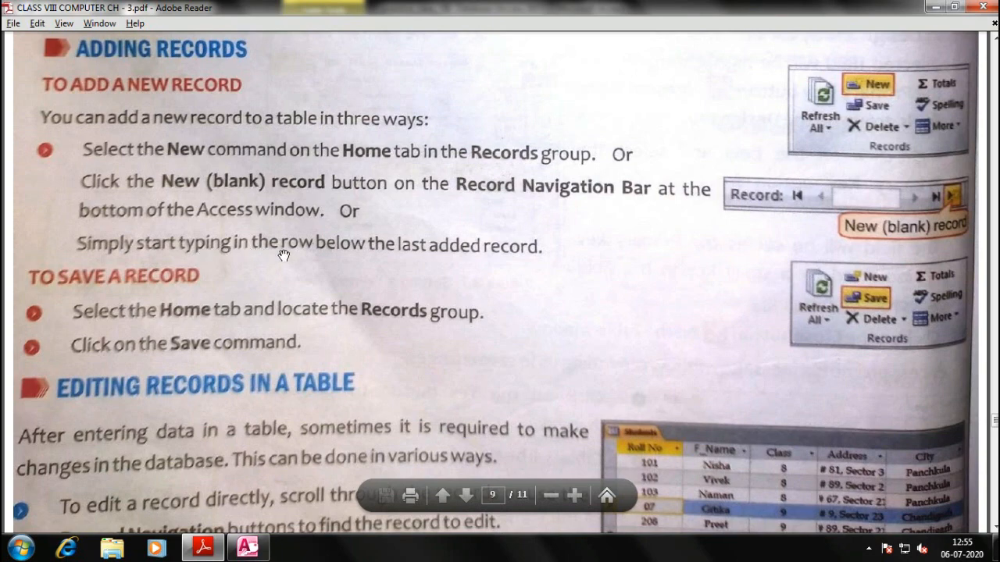
{"action": "key", "text": "alt+Tab"}
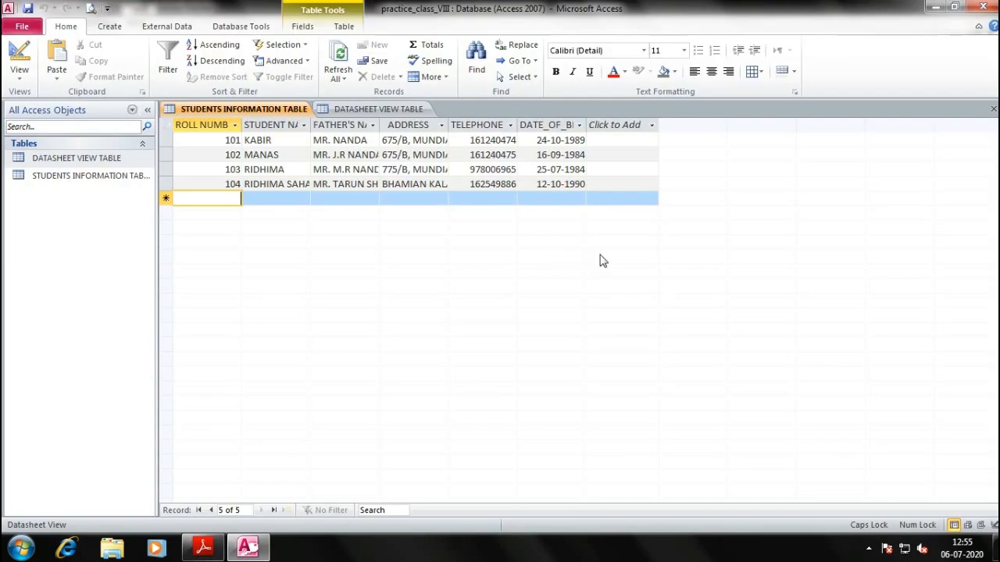
{"action": "left_click", "coordinate": [639, 186]}
{"action": "key", "text": "Tab"}
{"action": "key", "text": "alt+Tab"}
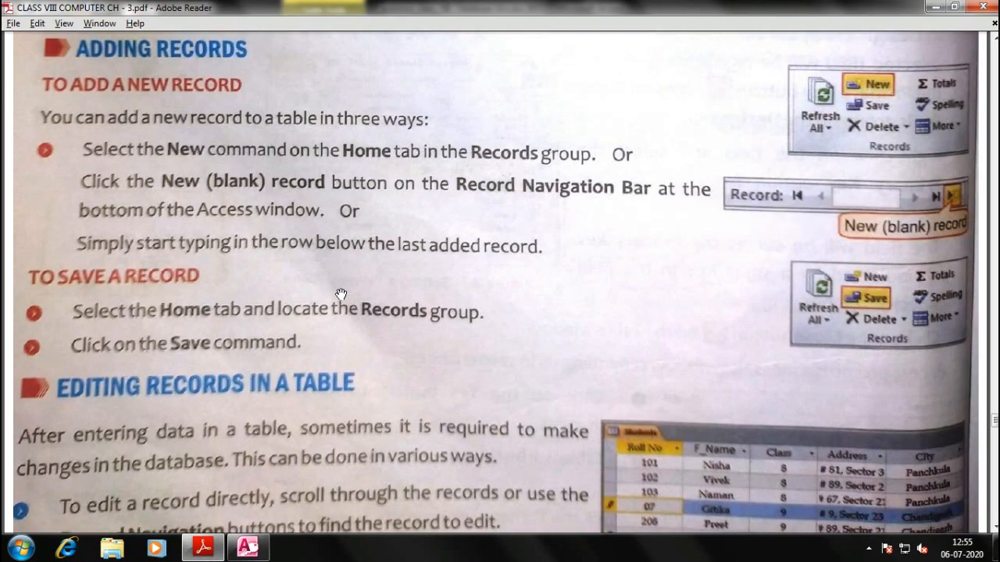
{"action": "scroll", "coordinate": [325, 275], "scroll_direction": "down", "scroll_amount": 2}
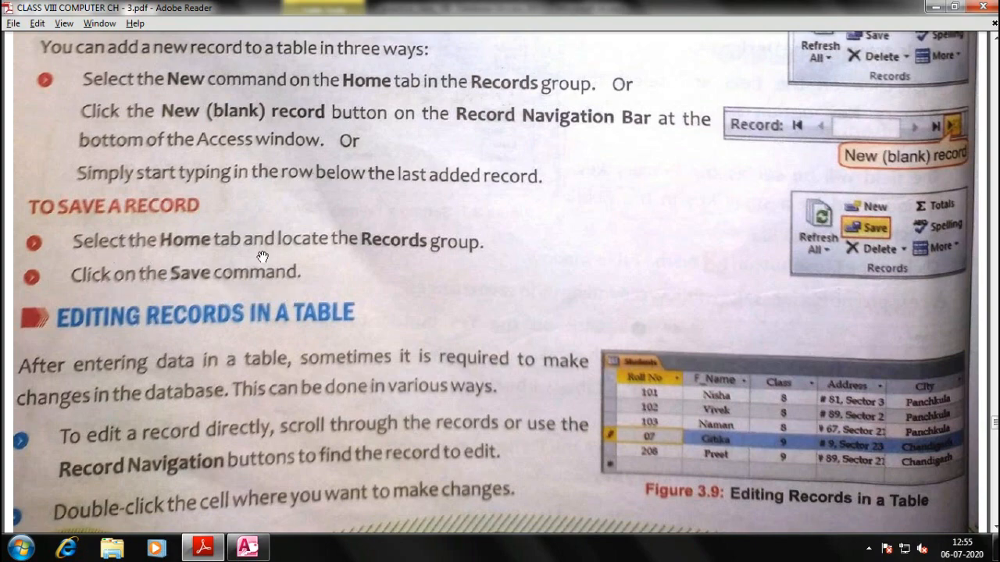
{"action": "key", "text": "alt+Tab"}
Save the database from the File menu, then scroll the textbook to Adding and Deleting a Field
{"action": "left_click", "coordinate": [23, 26]}
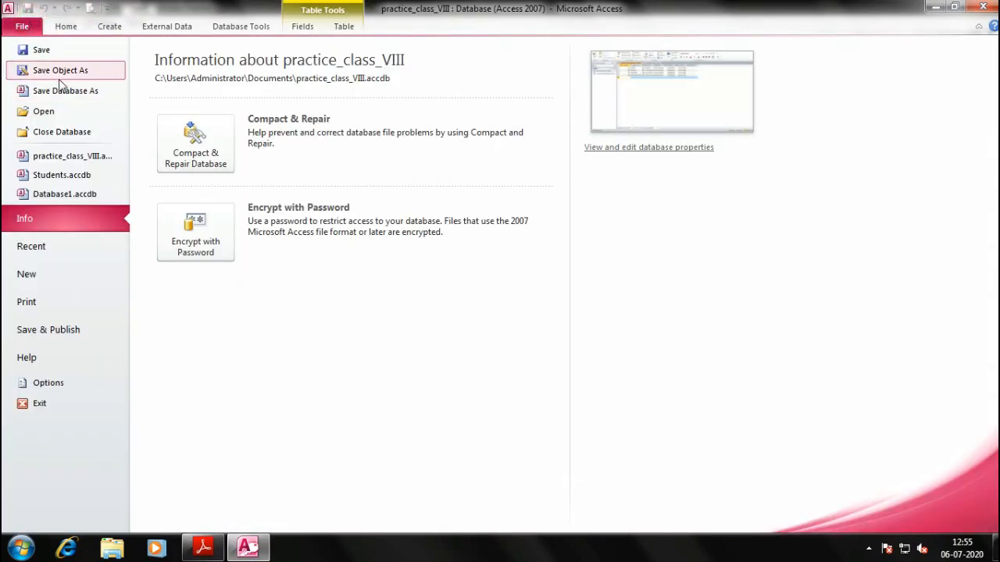
{"action": "left_click", "coordinate": [58, 52]}
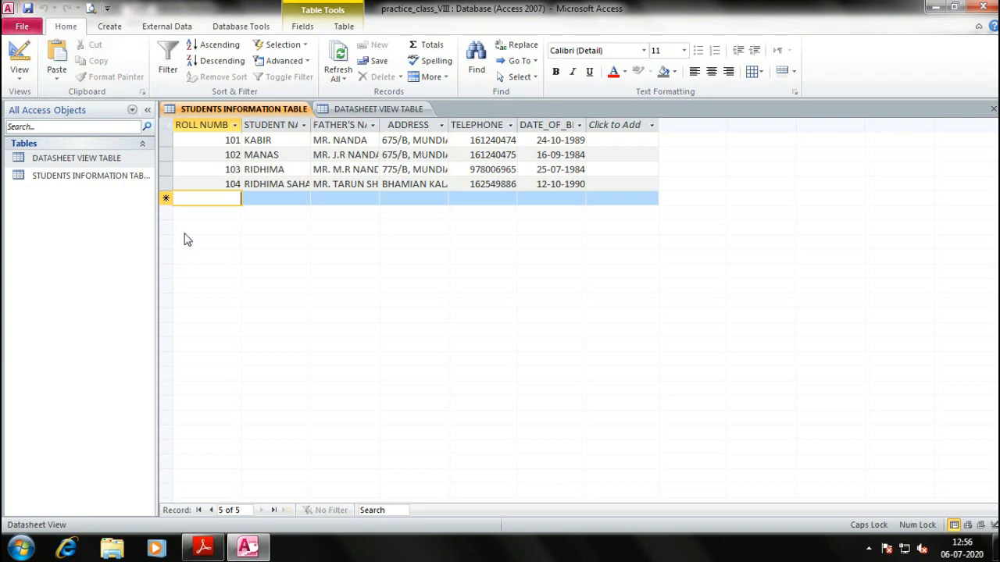
{"action": "key", "text": "alt+Tab"}
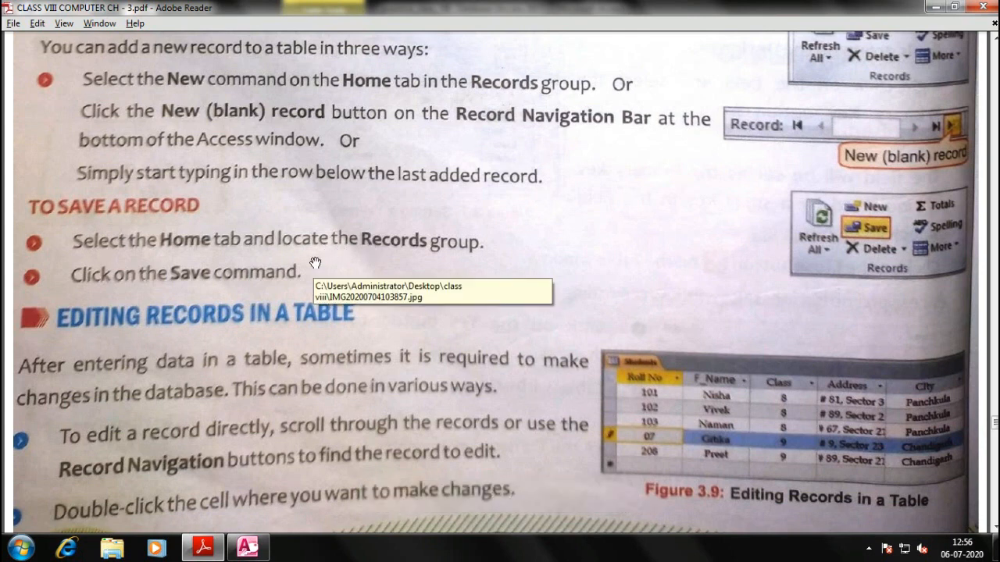
{"action": "scroll", "coordinate": [316, 263], "scroll_direction": "down", "scroll_amount": 3}
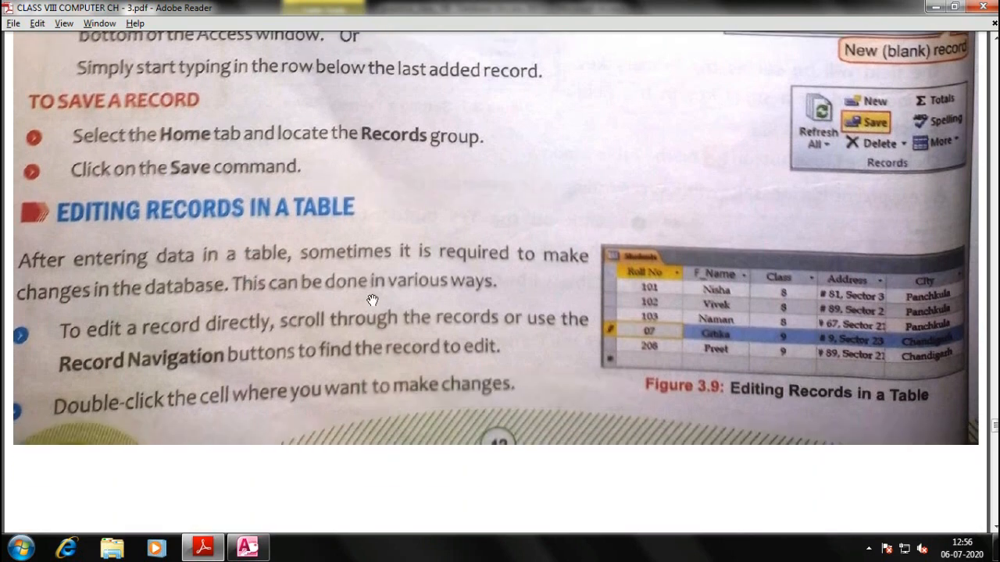
{"action": "scroll", "coordinate": [435, 265], "scroll_direction": "down", "scroll_amount": 3}
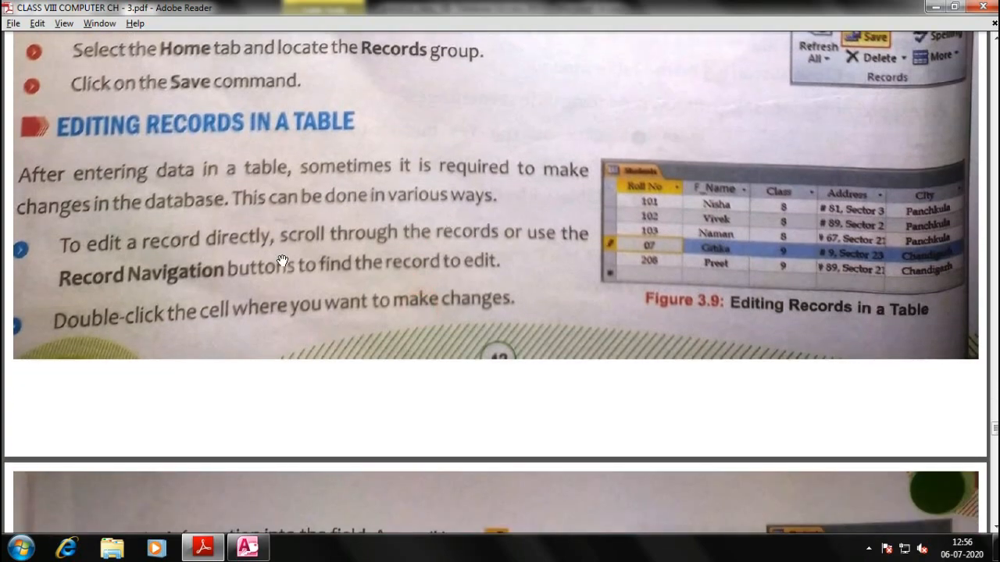
{"action": "scroll", "coordinate": [281, 260], "scroll_direction": "down", "scroll_amount": 2}
{"action": "scroll", "coordinate": [523, 204], "scroll_direction": "down", "scroll_amount": 8}
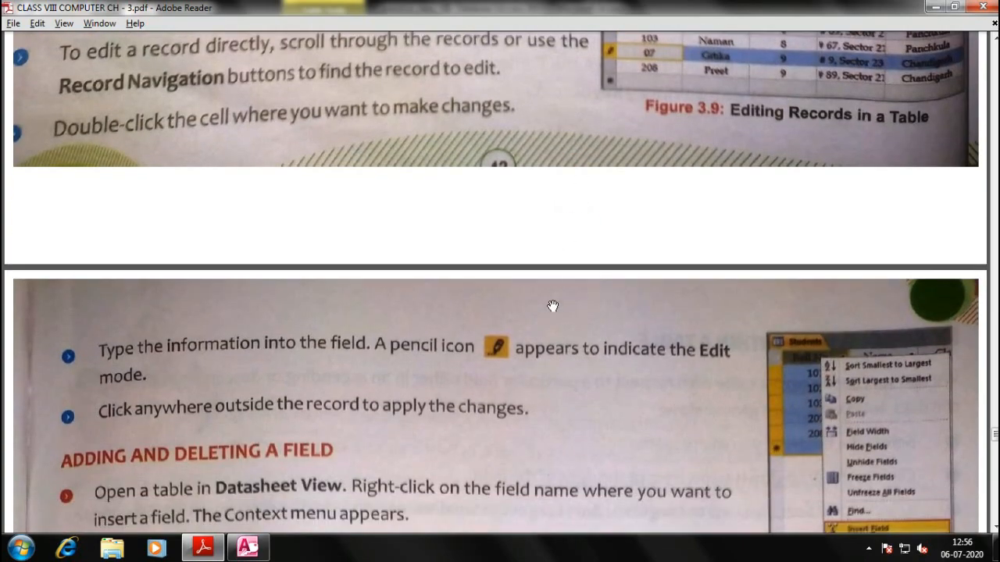
{"action": "key", "text": "alt+Tab"}
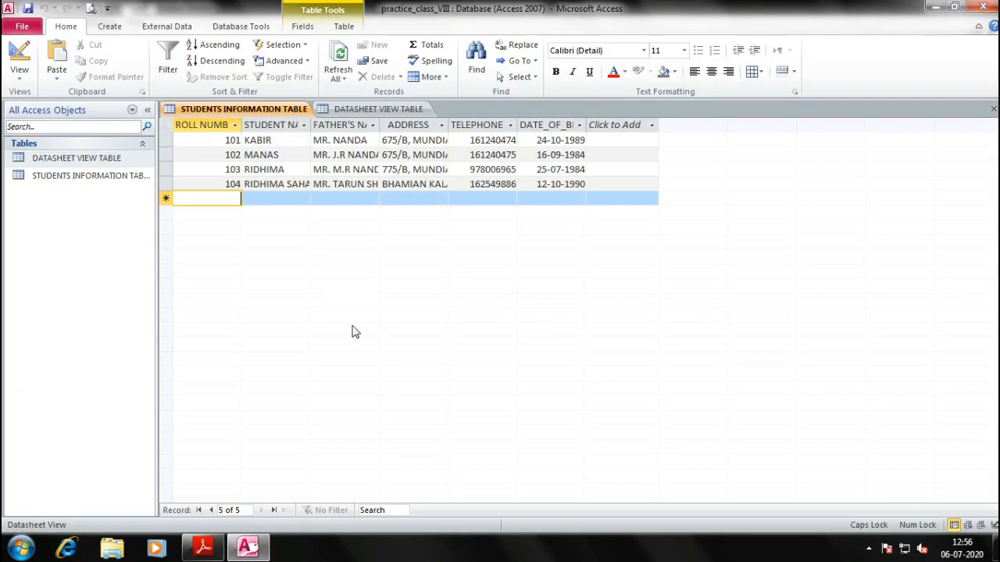
{"action": "left_click", "coordinate": [364, 170]}
{"action": "left_click", "coordinate": [406, 169]}
{"action": "left_click", "coordinate": [501, 170]}
{"action": "left_click", "coordinate": [544, 169]}
{"action": "left_click", "coordinate": [361, 155]}
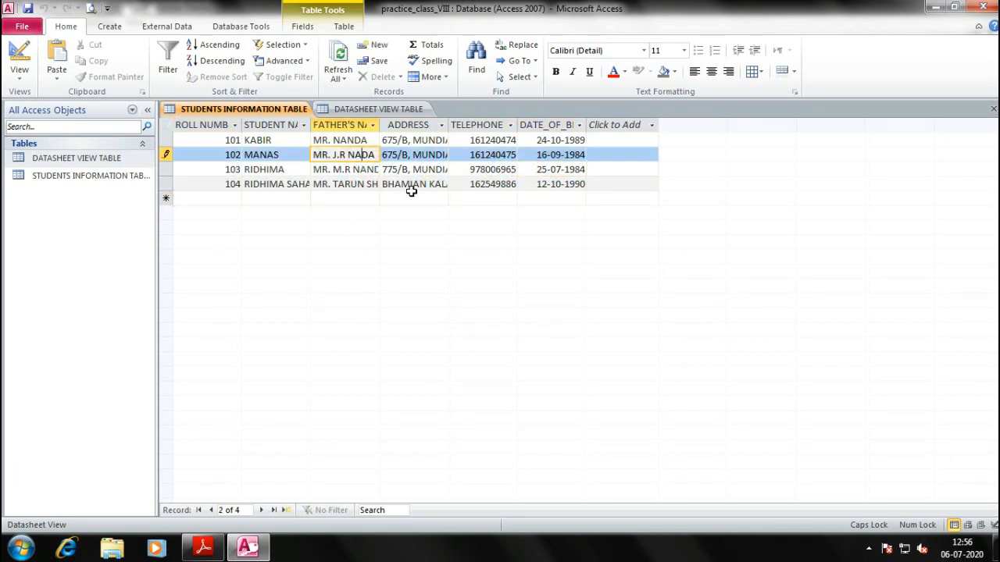
{"action": "type", "text": "N"}
Scroll further through the textbook's field-deletion instructions
{"action": "key", "text": "alt+Tab"}
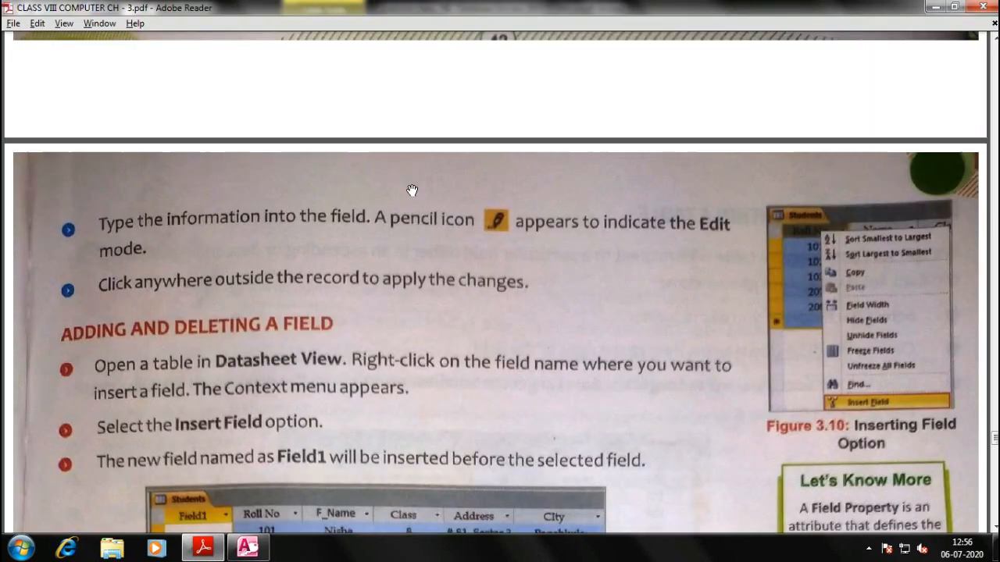
{"action": "scroll", "coordinate": [344, 352], "scroll_direction": "down", "scroll_amount": 3}
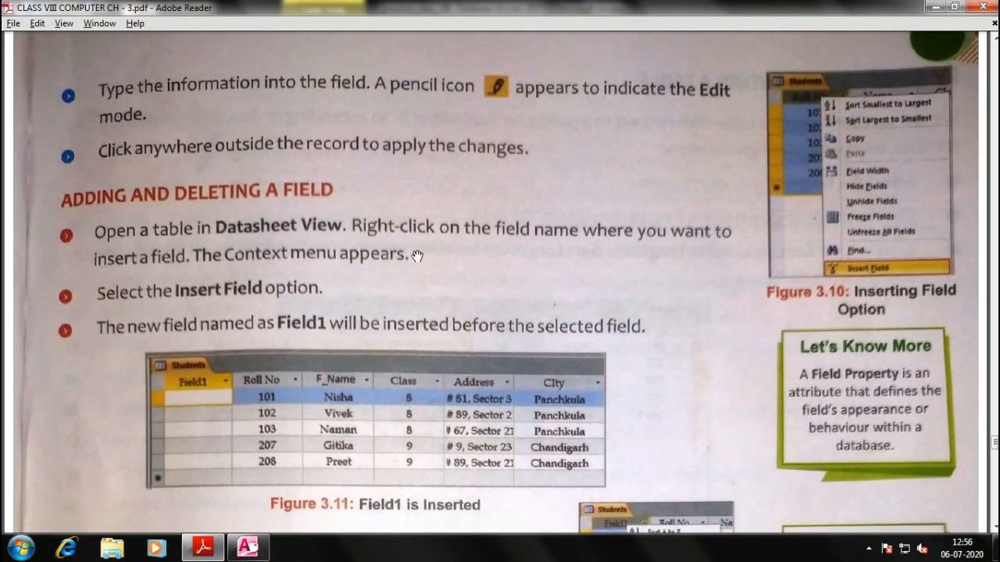
{"action": "scroll", "coordinate": [451, 223], "scroll_direction": "down", "scroll_amount": 1}
{"action": "key", "text": "alt+Tab"}
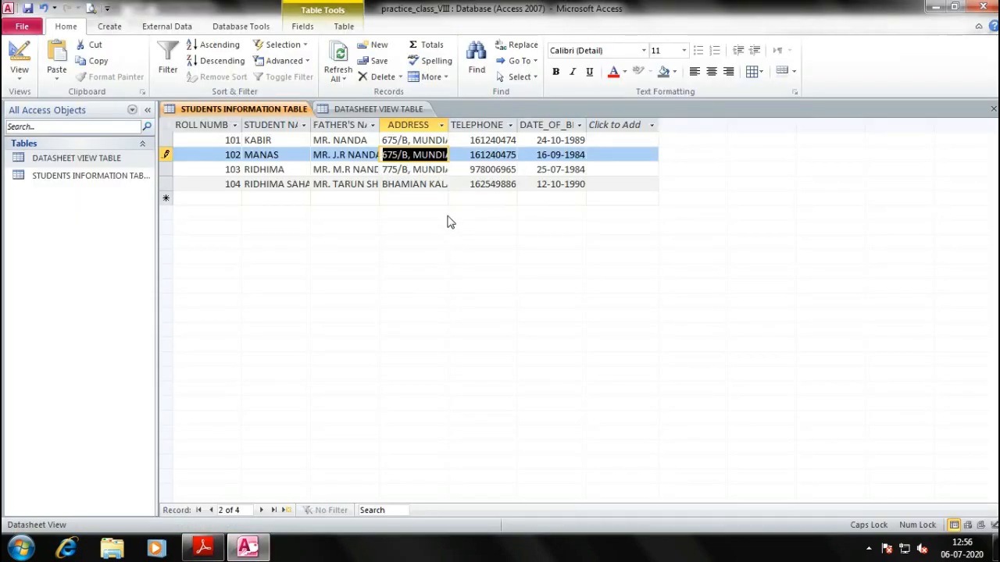
Delete the DATE_OF_BIRTH field from the table and confirm the permanent deletion
{"action": "left_click", "coordinate": [556, 125]}
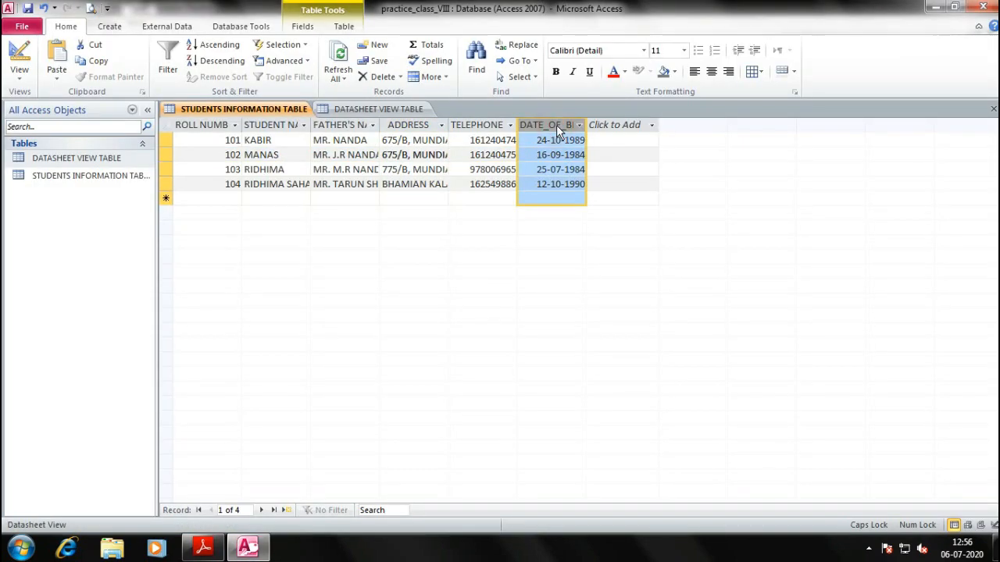
{"action": "right_click", "coordinate": [544, 129]}
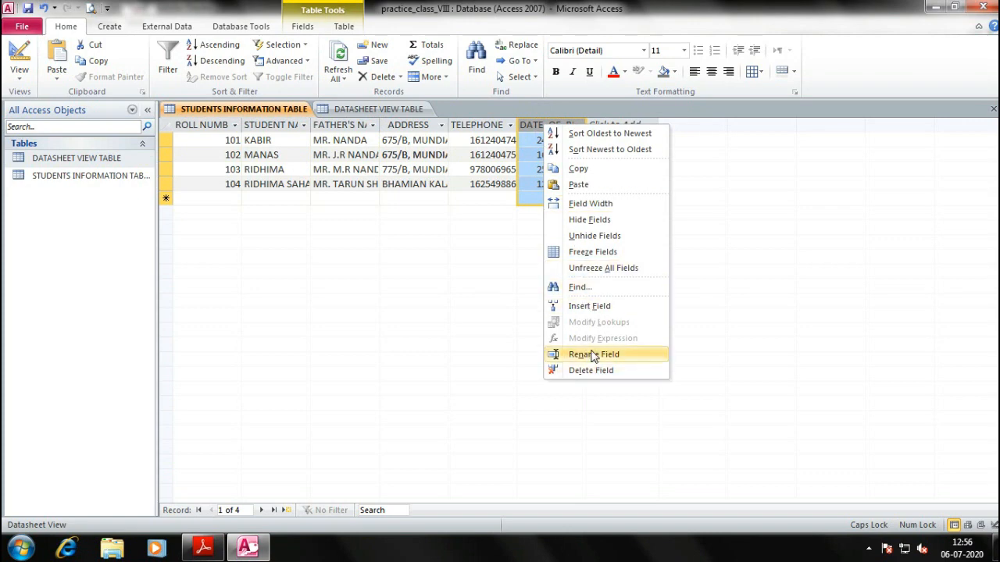
{"action": "left_click", "coordinate": [337, 286]}
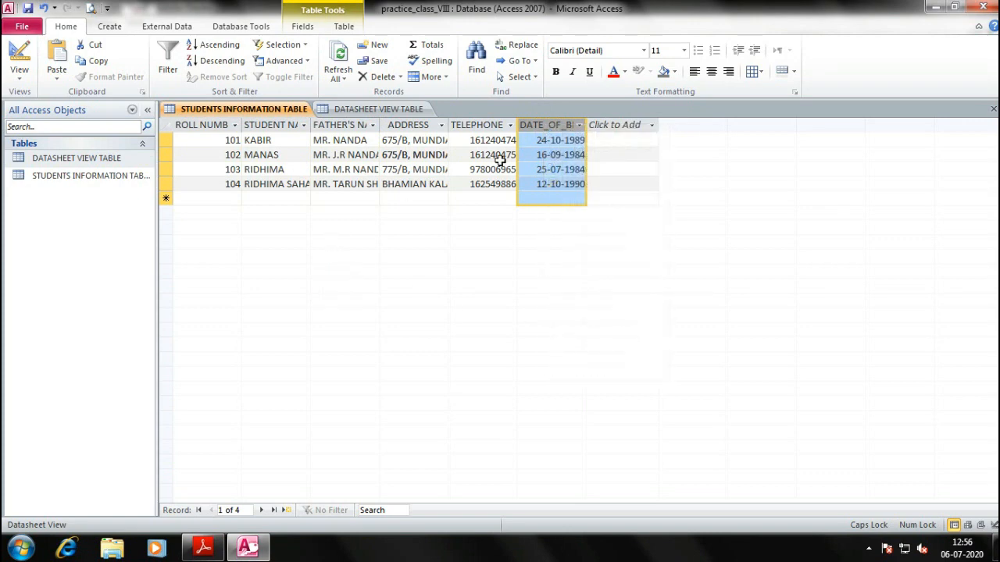
{"action": "right_click", "coordinate": [552, 129]}
{"action": "left_click", "coordinate": [603, 372]}
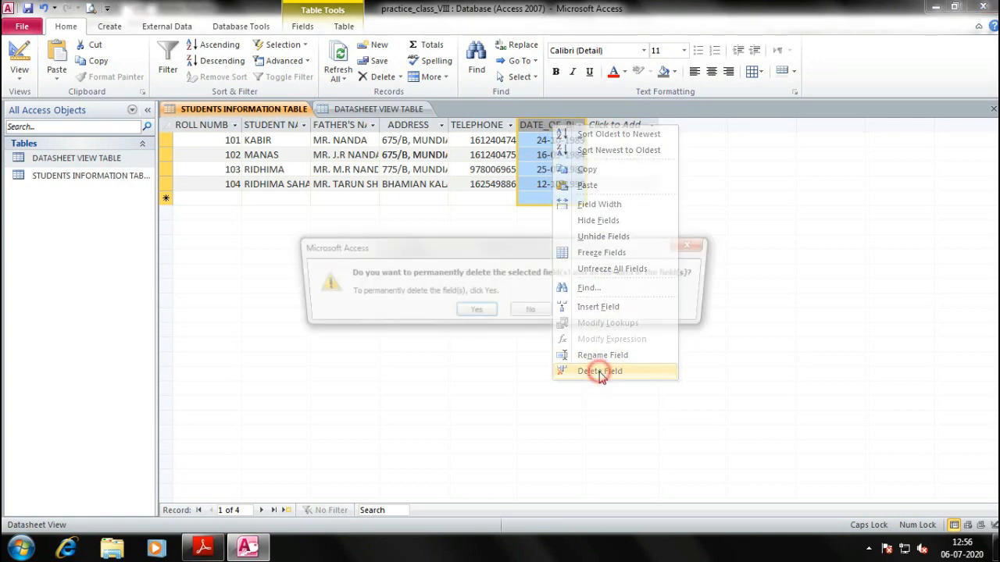
{"action": "left_click", "coordinate": [468, 313]}
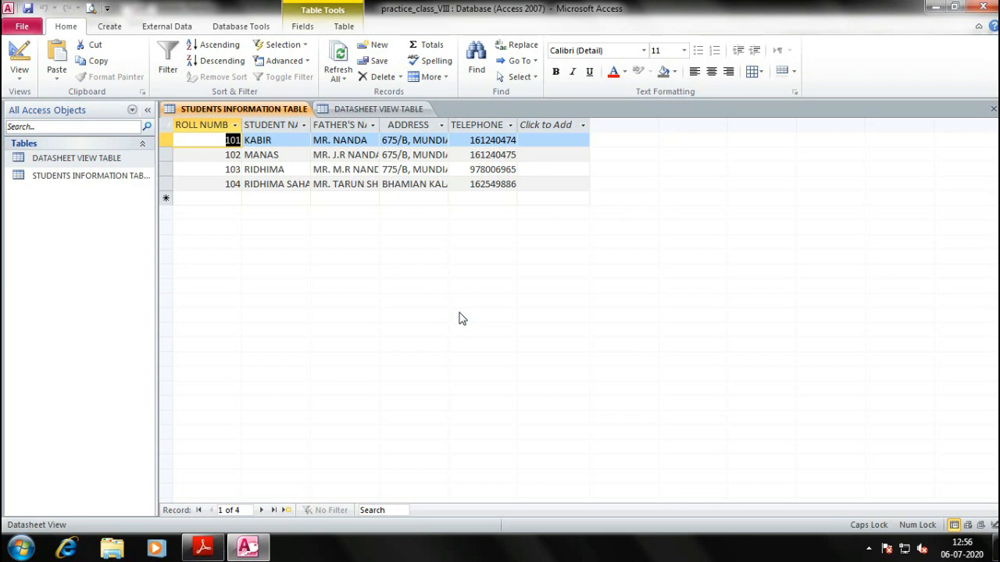
Insert a blank Field1 before the TELEPHONE column
{"action": "key", "text": "alt+Tab"}
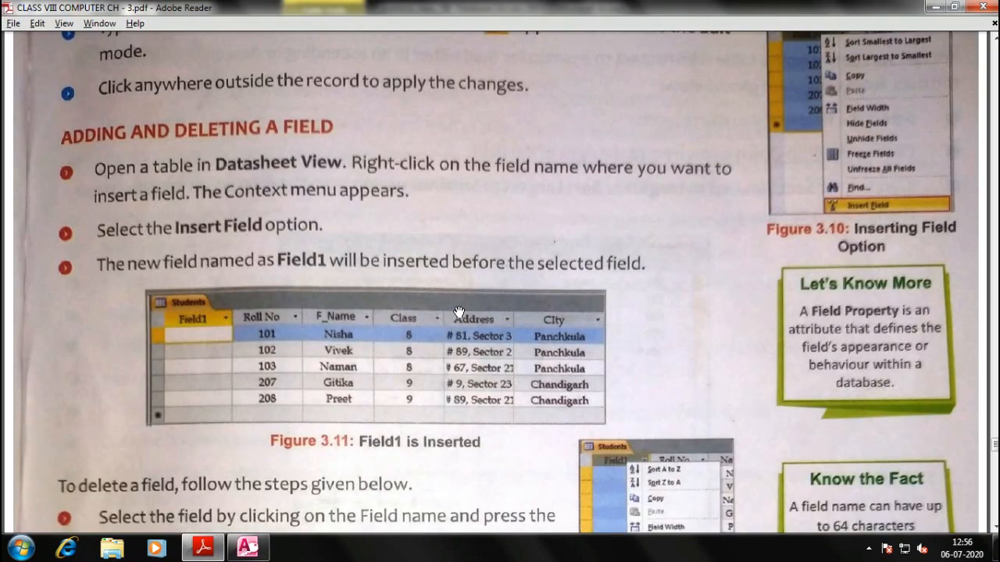
{"action": "scroll", "coordinate": [223, 198], "scroll_direction": "down", "scroll_amount": 3}
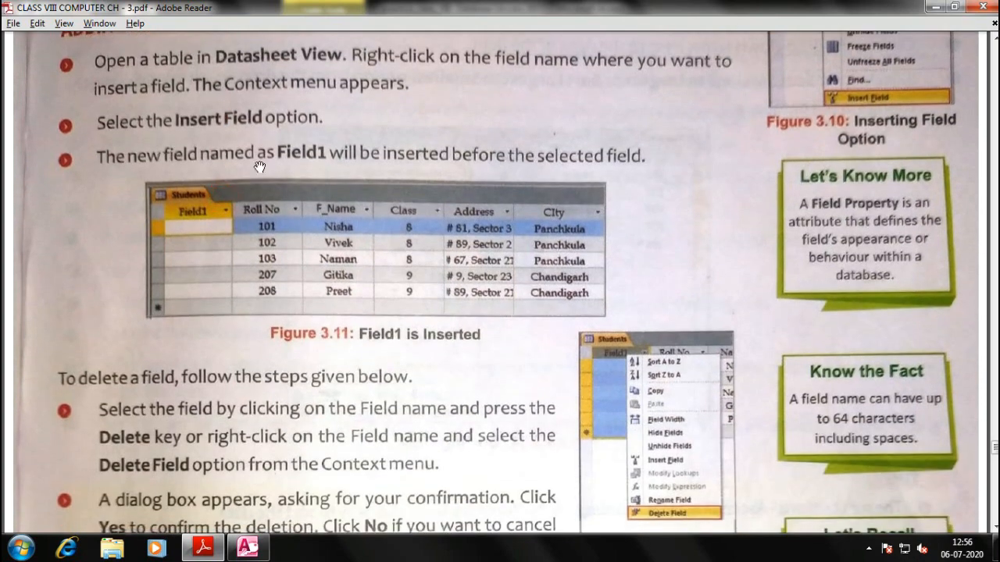
{"action": "key", "text": "alt+Tab"}
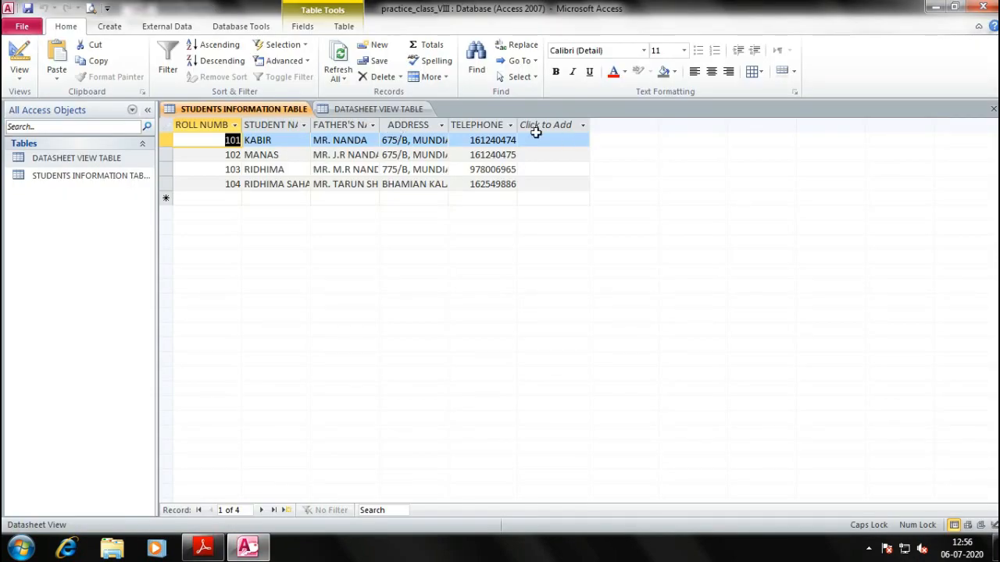
{"action": "right_click", "coordinate": [485, 123]}
{"action": "key", "text": "Escape"}
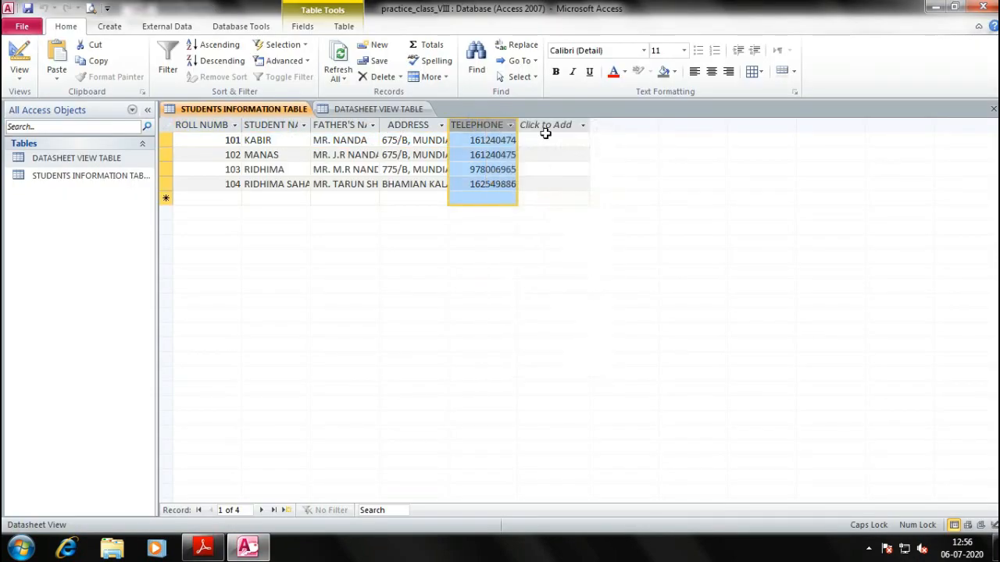
{"action": "right_click", "coordinate": [490, 127]}
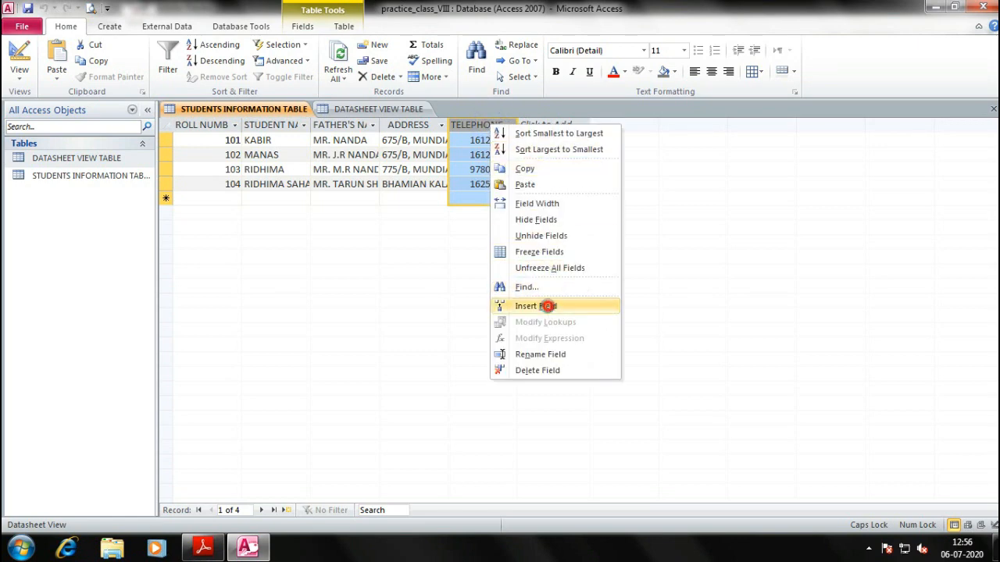
{"action": "left_click", "coordinate": [537, 306]}
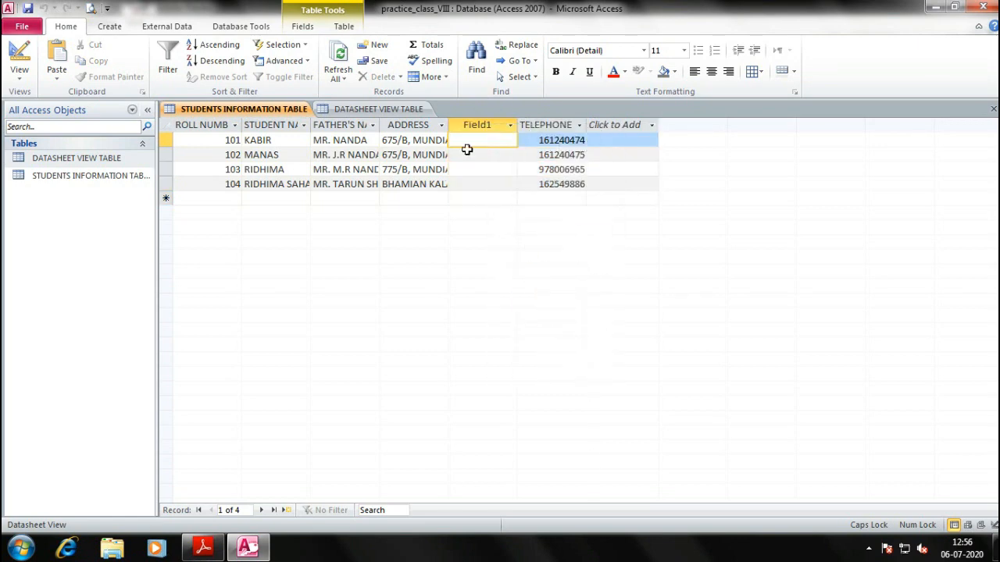
{"action": "left_click", "coordinate": [530, 245]}
Insert Field2 before TELEPHONE and Field3 before FATHER'S NAME, then bring up the textbook's moving-field text
{"action": "left_click", "coordinate": [550, 125]}
{"action": "right_click", "coordinate": [550, 125]}
{"action": "left_click", "coordinate": [588, 309]}
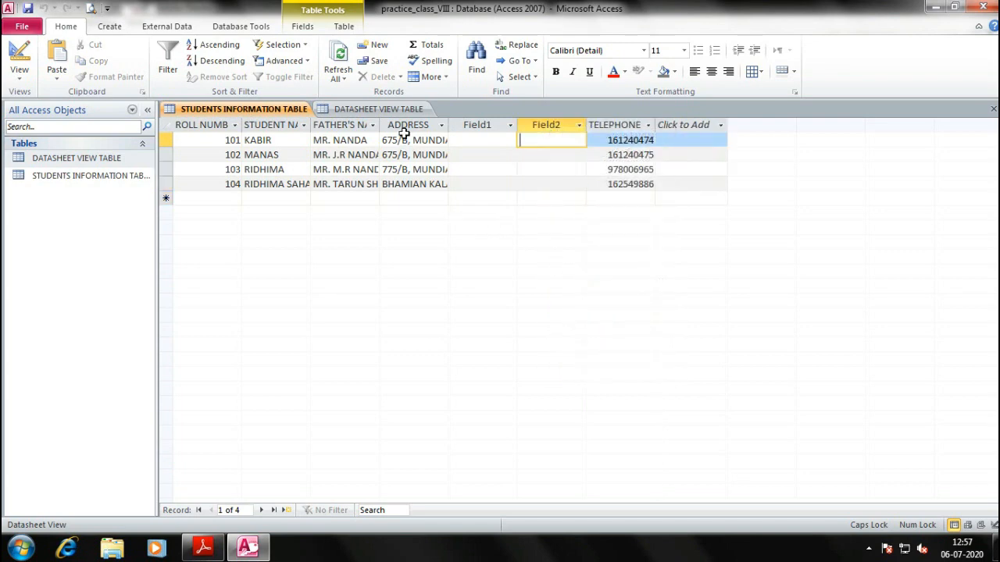
{"action": "left_click", "coordinate": [334, 125]}
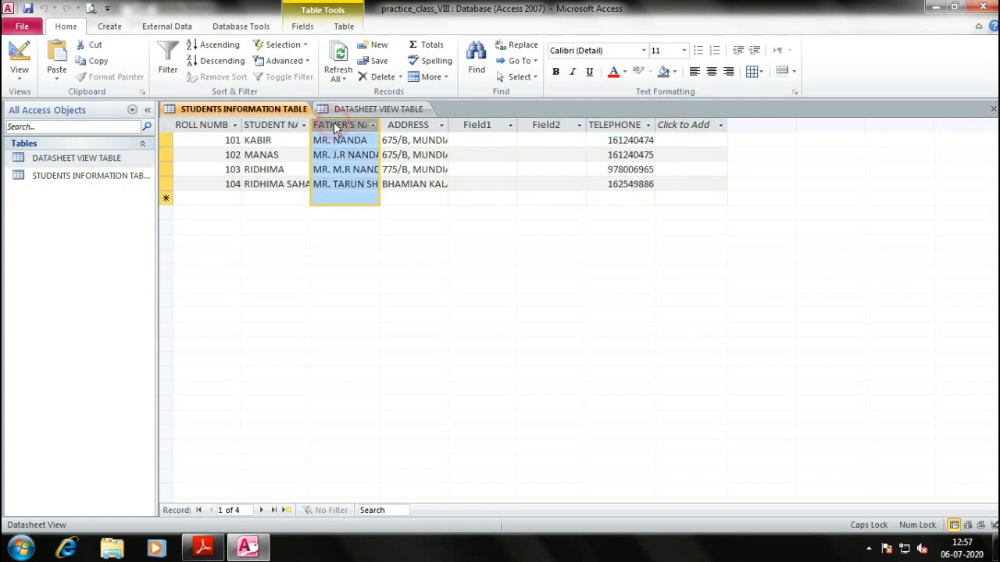
{"action": "right_click", "coordinate": [333, 125]}
{"action": "left_click", "coordinate": [371, 305]}
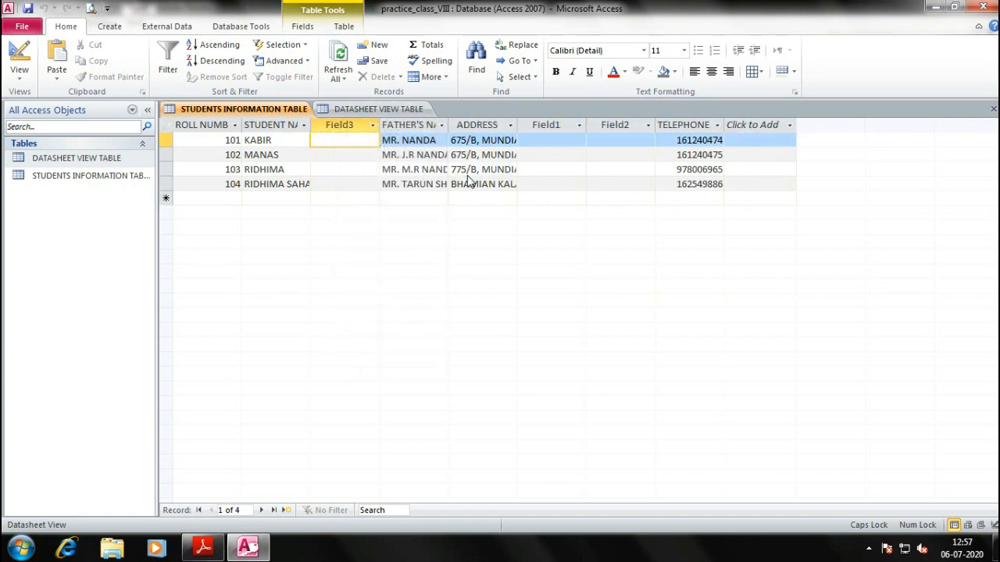
{"action": "key", "text": "alt+Tab"}
{"action": "left_click_drag", "start_coordinate": [333, 423], "coordinate": [319, 192]}
Scroll the textbook to the Moving a Field steps and Figure 3.13
{"action": "left_click_drag", "start_coordinate": [338, 312], "coordinate": [360, 250]}
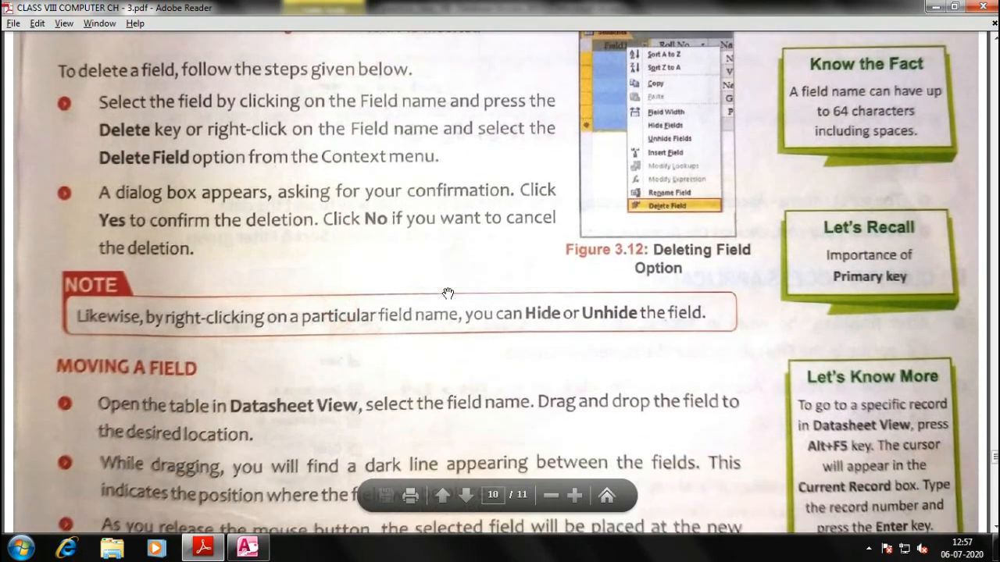
{"action": "left_click_drag", "start_coordinate": [397, 303], "coordinate": [387, 196]}
{"action": "left_click_drag", "start_coordinate": [385, 360], "coordinate": [379, 310]}
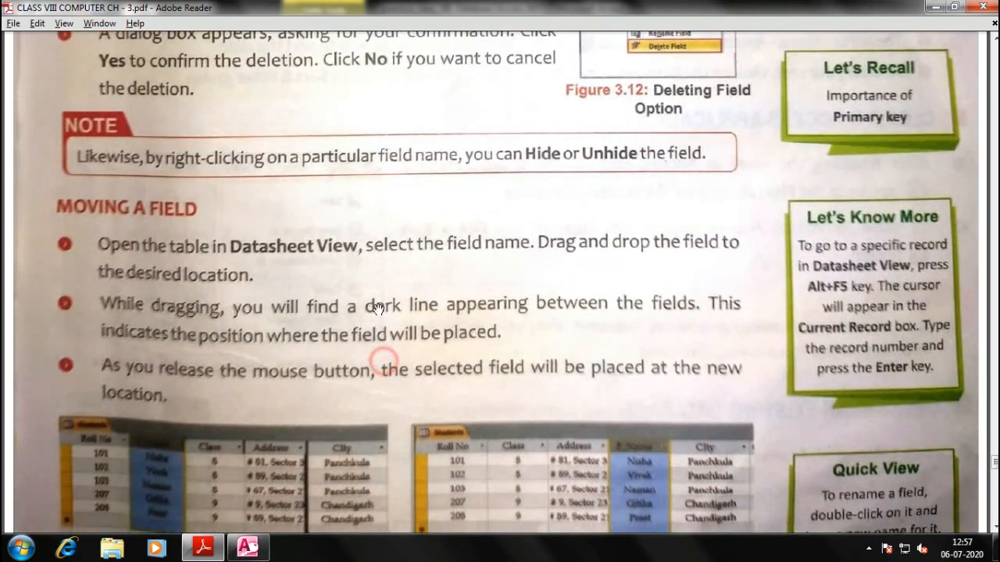
{"action": "left_click_drag", "start_coordinate": [419, 395], "coordinate": [414, 278]}
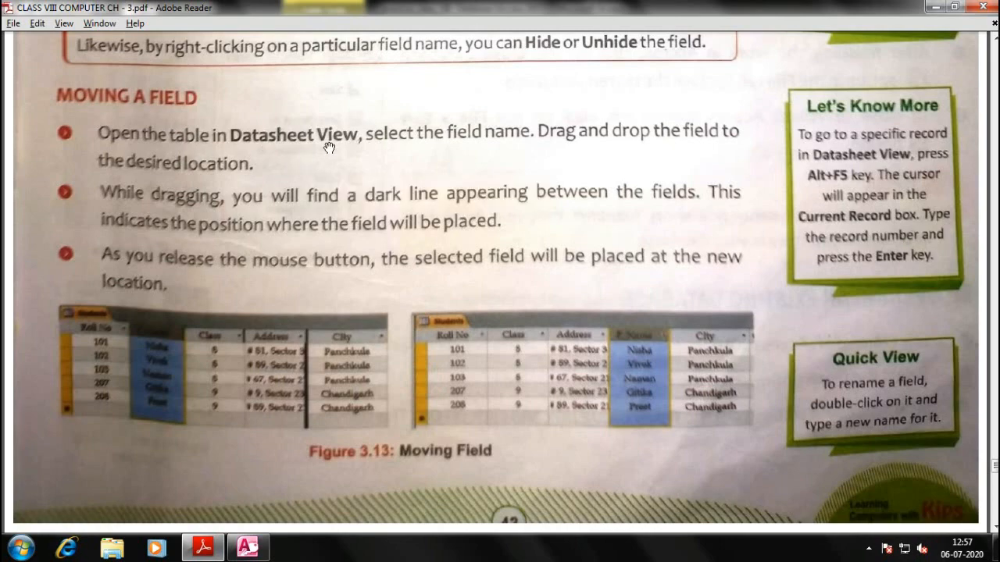
Switch the table to PivotTable view and back to Datasheet view
{"action": "key", "text": "alt+Tab"}
{"action": "left_click", "coordinate": [22, 83]}
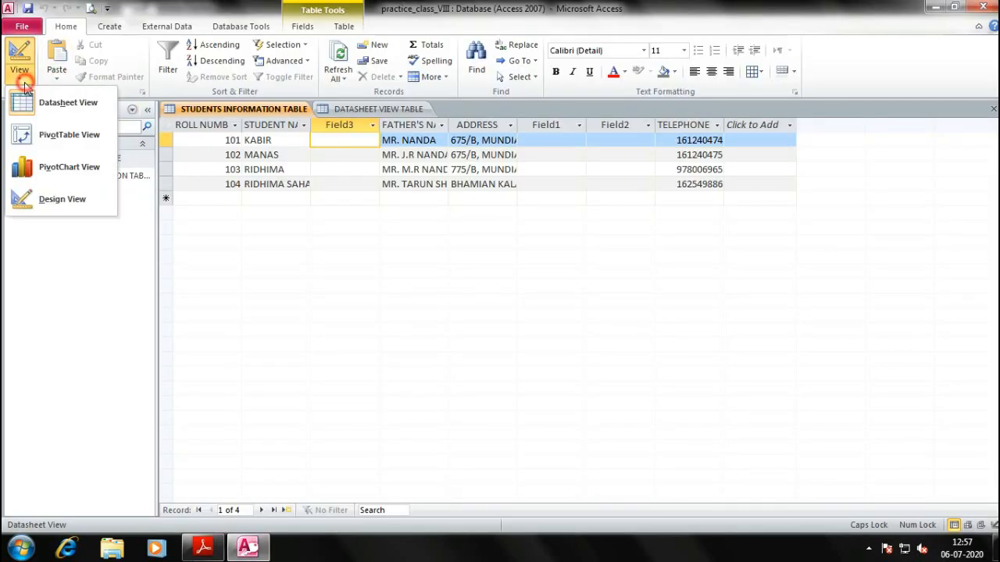
{"action": "left_click", "coordinate": [28, 132]}
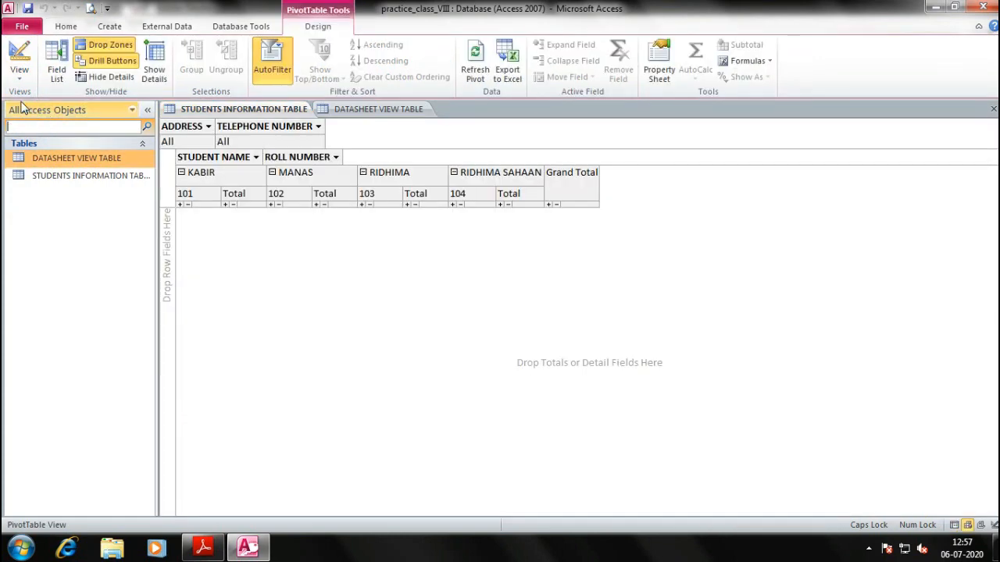
{"action": "left_click", "coordinate": [19, 74]}
{"action": "left_click", "coordinate": [47, 101]}
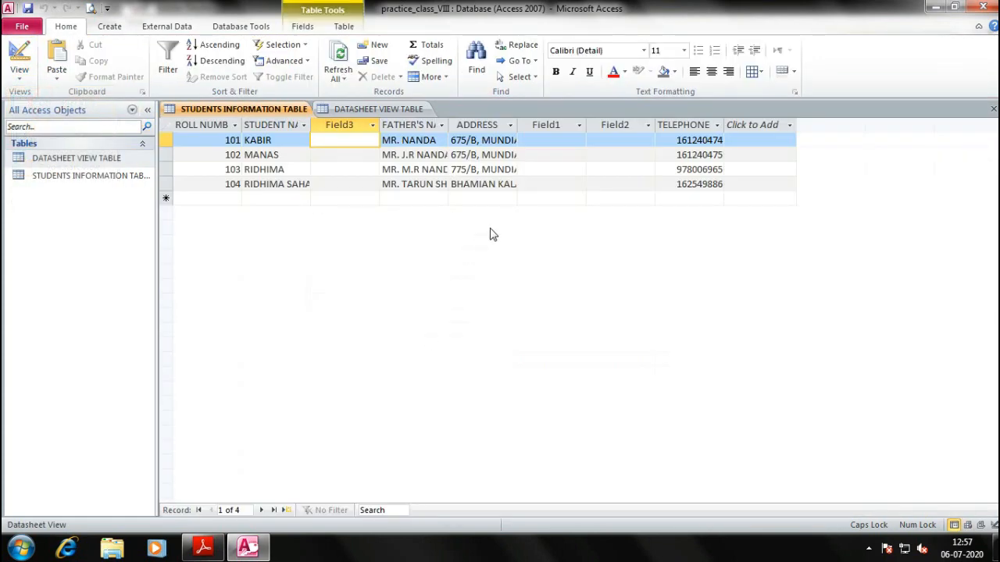
{"action": "key", "text": "alt+Tab"}
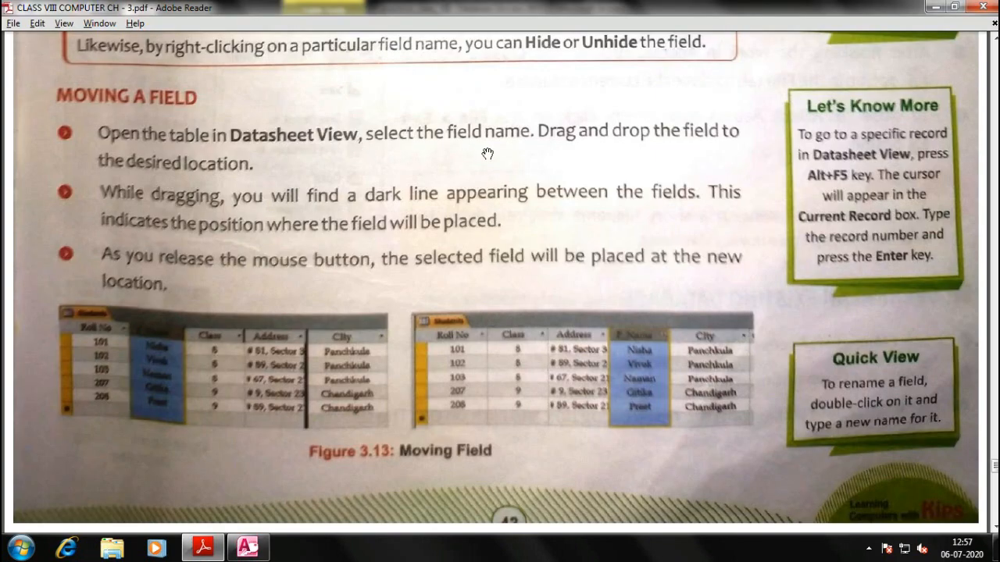
{"action": "key", "text": "alt+Tab"}
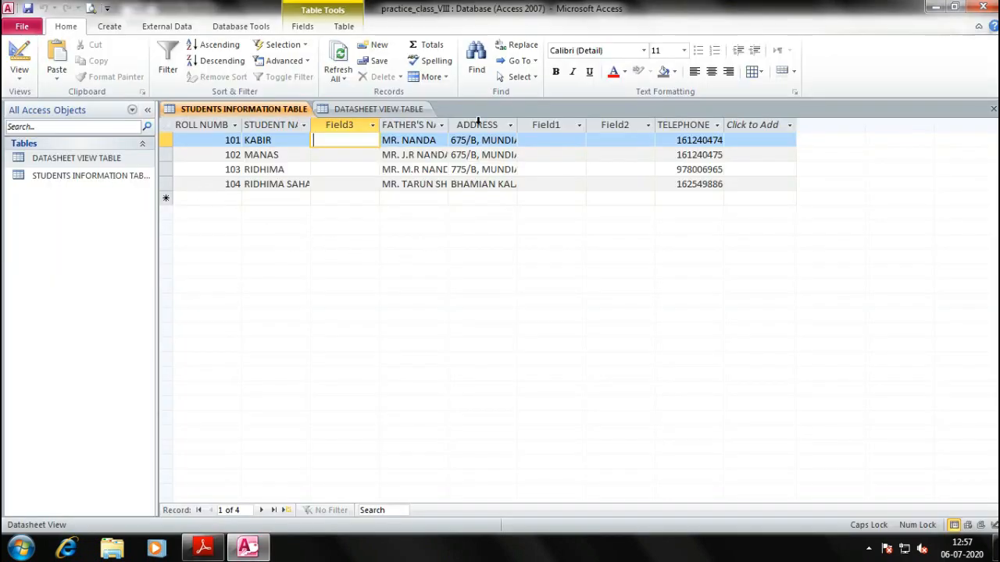
Select the ADDRESS through TELEPHONE columns and recheck the textbook's moving instructions
{"action": "left_click_drag", "start_coordinate": [476, 125], "coordinate": [681, 124]}
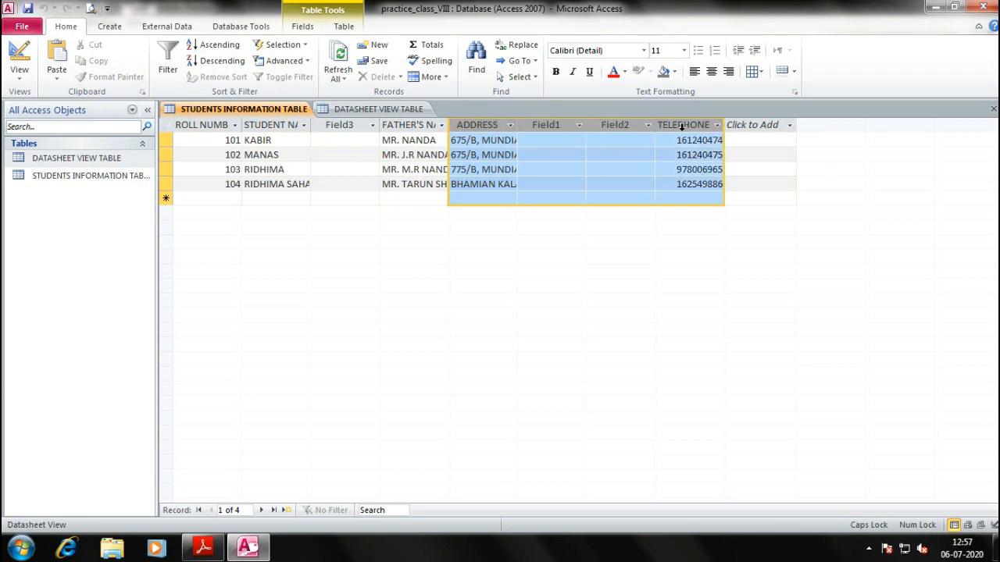
{"action": "left_click", "coordinate": [472, 185]}
{"action": "left_click_drag", "start_coordinate": [487, 124], "coordinate": [707, 128]}
{"action": "key", "text": "alt+Tab"}
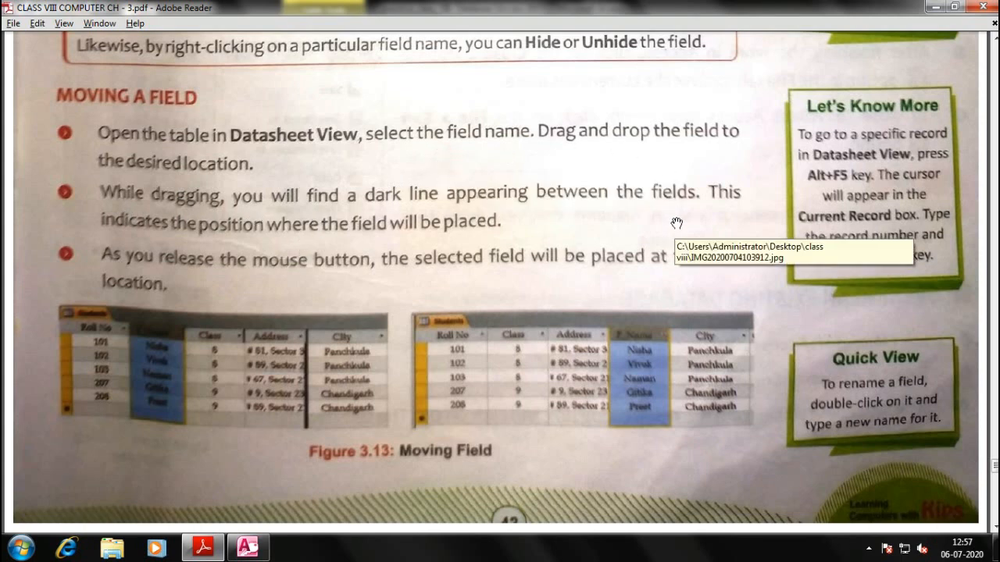
{"action": "scroll", "coordinate": [422, 195], "scroll_direction": "down", "scroll_amount": 5}
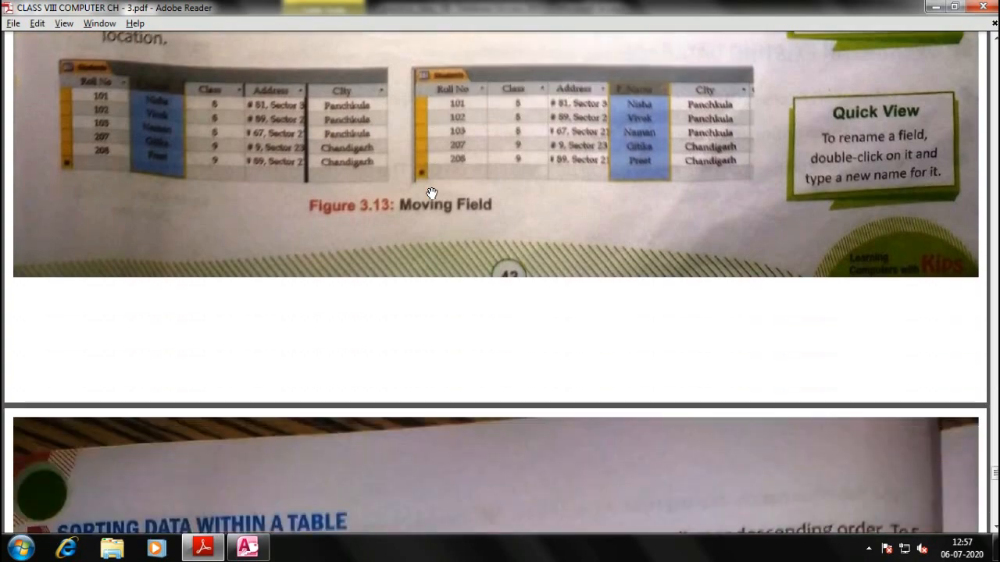
{"action": "scroll", "coordinate": [431, 193], "scroll_direction": "up", "scroll_amount": 6}
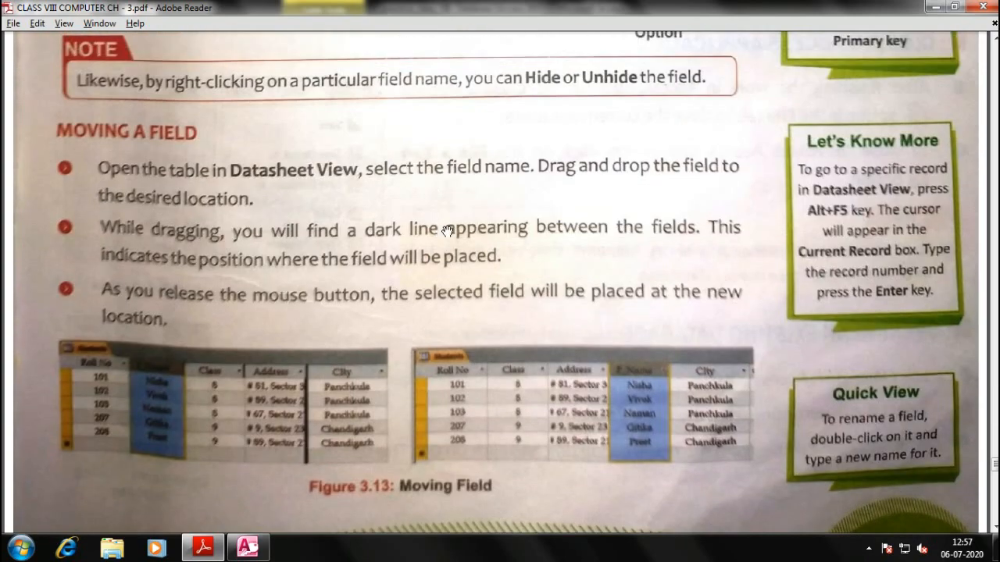
{"action": "left_click", "coordinate": [446, 207]}
{"action": "key", "text": "alt+Tab"}
Drag the ADDRESS column to sit after TELEPHONE
{"action": "left_click", "coordinate": [591, 187]}
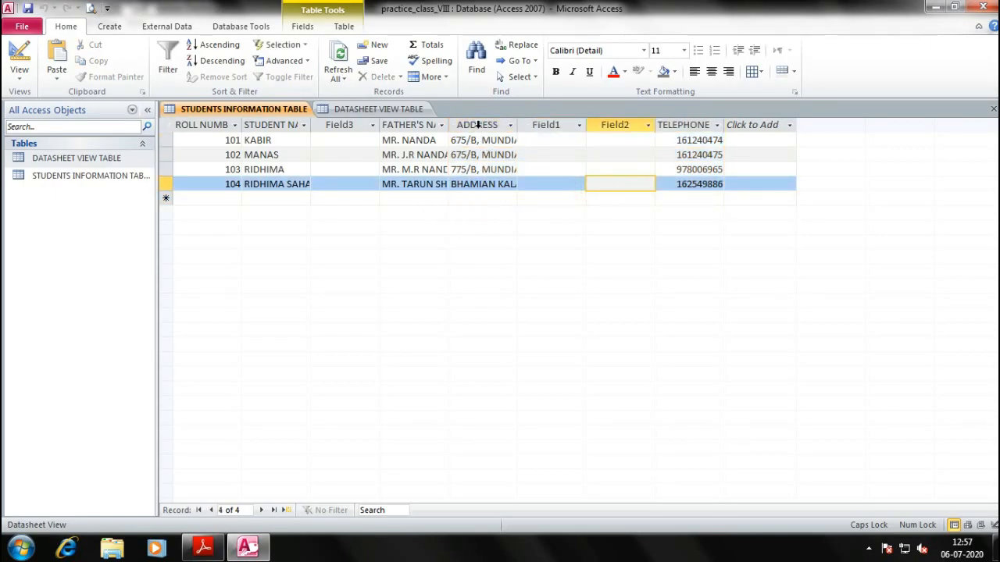
{"action": "left_click", "coordinate": [478, 125]}
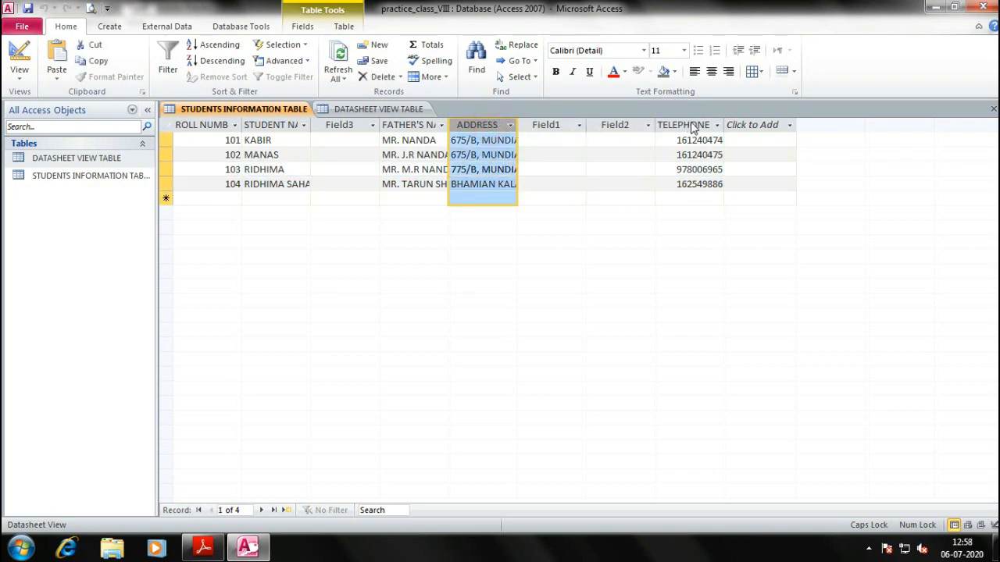
{"action": "left_click_drag", "start_coordinate": [481, 125], "coordinate": [731, 127]}
{"action": "left_click", "coordinate": [731, 127]}
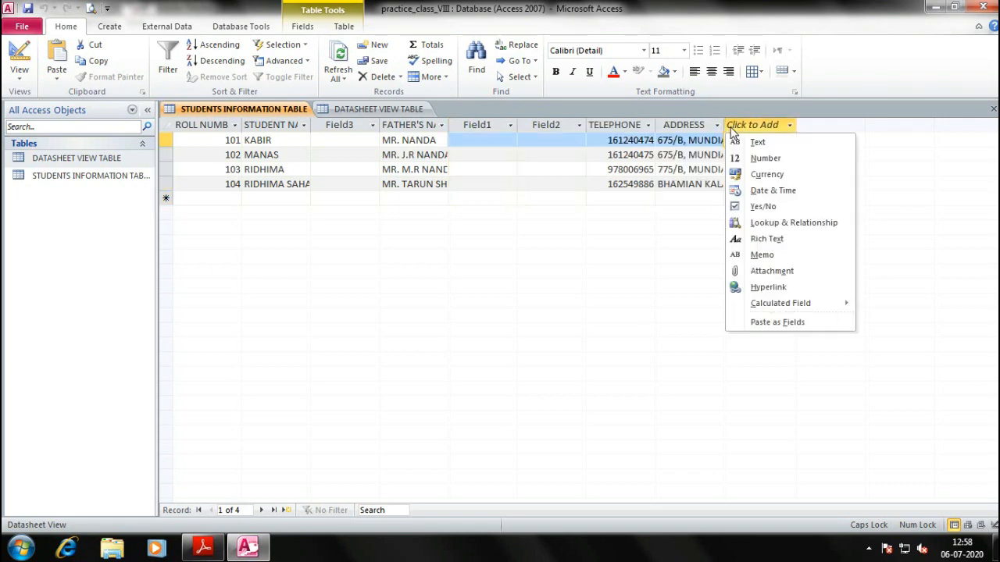
{"action": "left_click", "coordinate": [667, 321]}
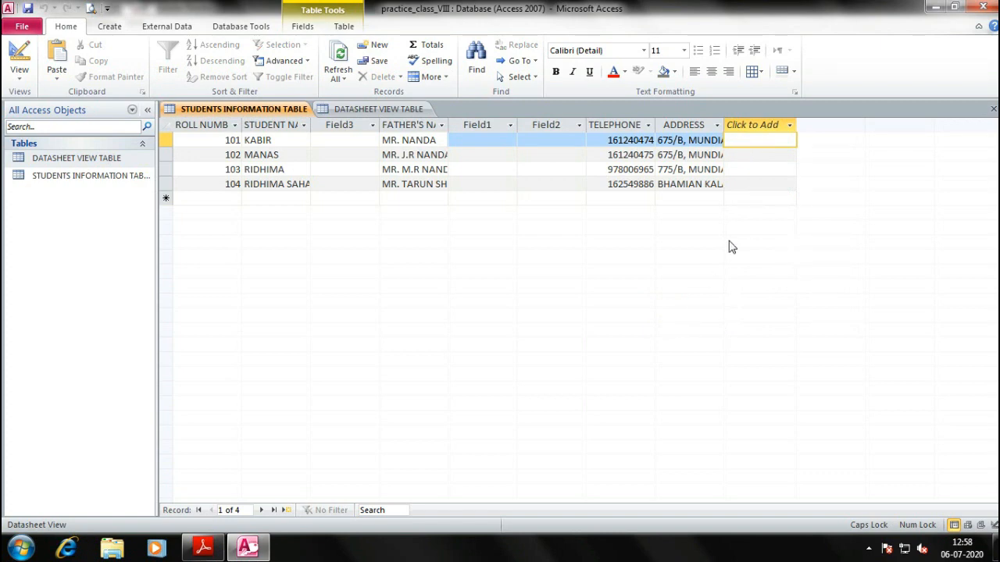
Drag FATHER'S NAME to sit after Field2, just before TELEPHONE
{"action": "left_click", "coordinate": [404, 126]}
{"action": "left_click_drag", "start_coordinate": [411, 128], "coordinate": [412, 129]}
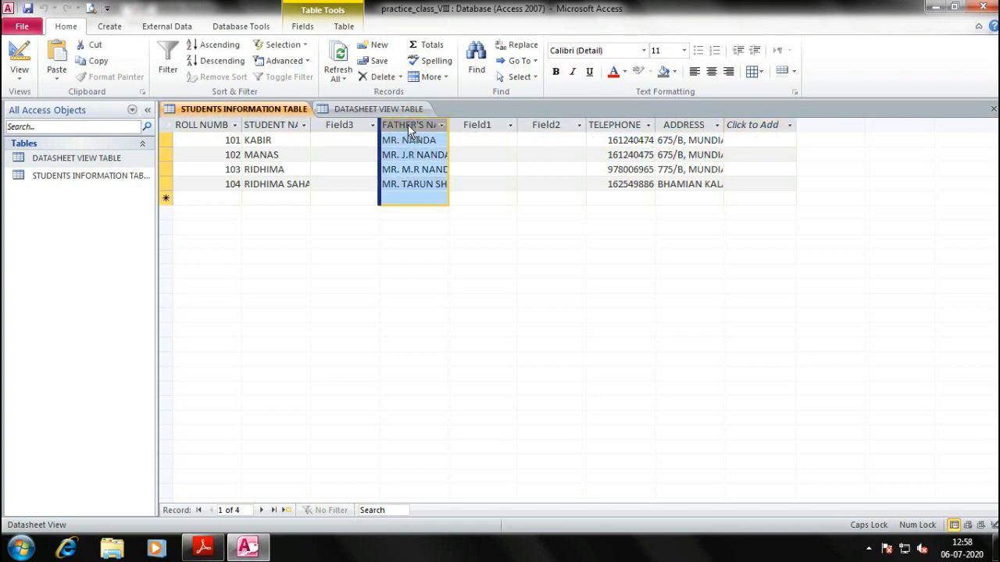
{"action": "mouse_move", "coordinate": [396, 128]}
{"action": "left_mouse_down"}
{"action": "mouse_move", "coordinate": [389, 132]}
{"action": "mouse_move", "coordinate": [411, 126]}
{"action": "left_mouse_up"}
{"action": "left_click_drag", "start_coordinate": [417, 123], "coordinate": [593, 125]}
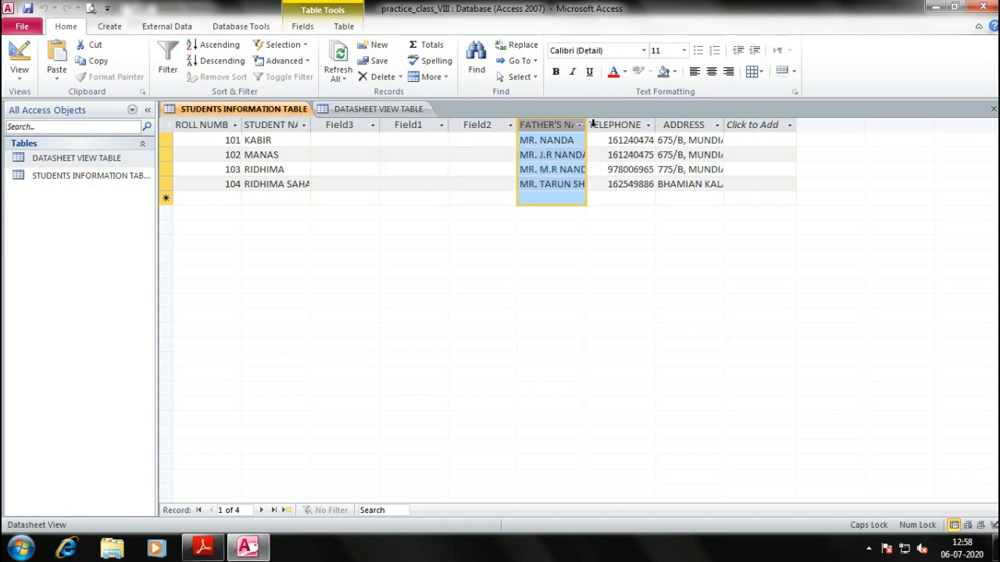
Scroll the textbook to the Sorting Data Within a Table steps
{"action": "key", "text": "alt+Tab"}
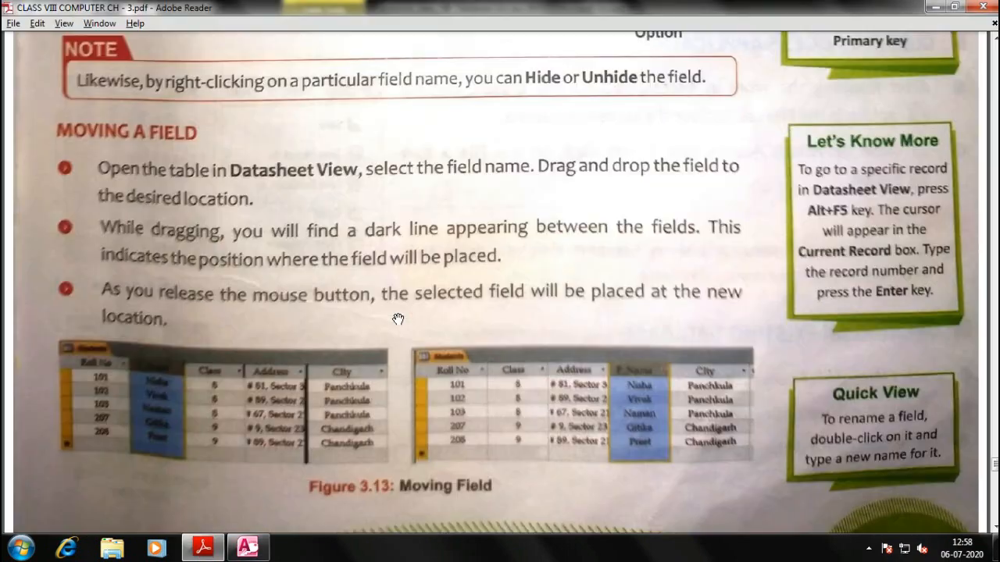
{"action": "scroll", "coordinate": [302, 292], "scroll_direction": "down", "scroll_amount": 3}
{"action": "scroll", "coordinate": [301, 293], "scroll_direction": "down", "scroll_amount": 8}
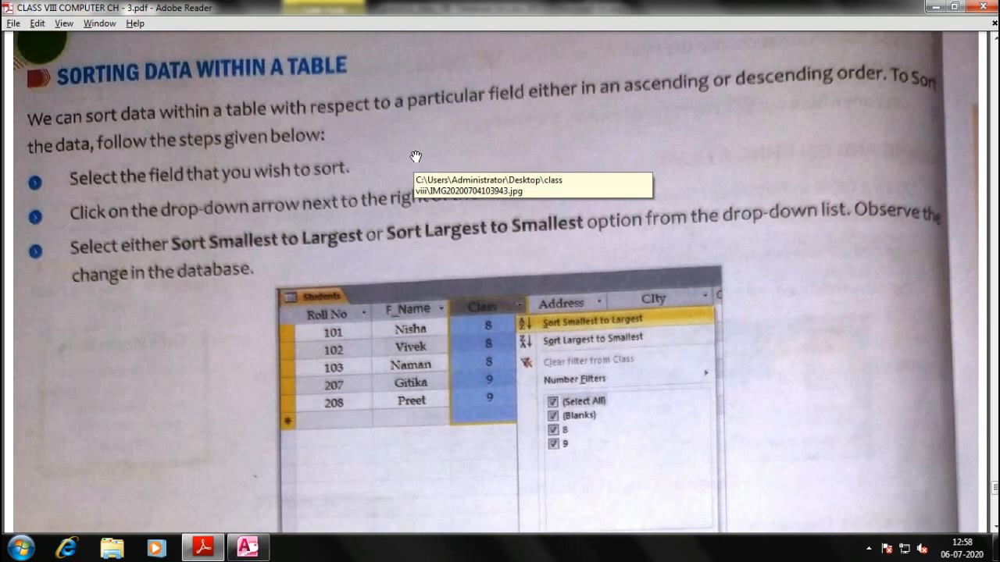
{"action": "key", "text": "alt+Tab"}
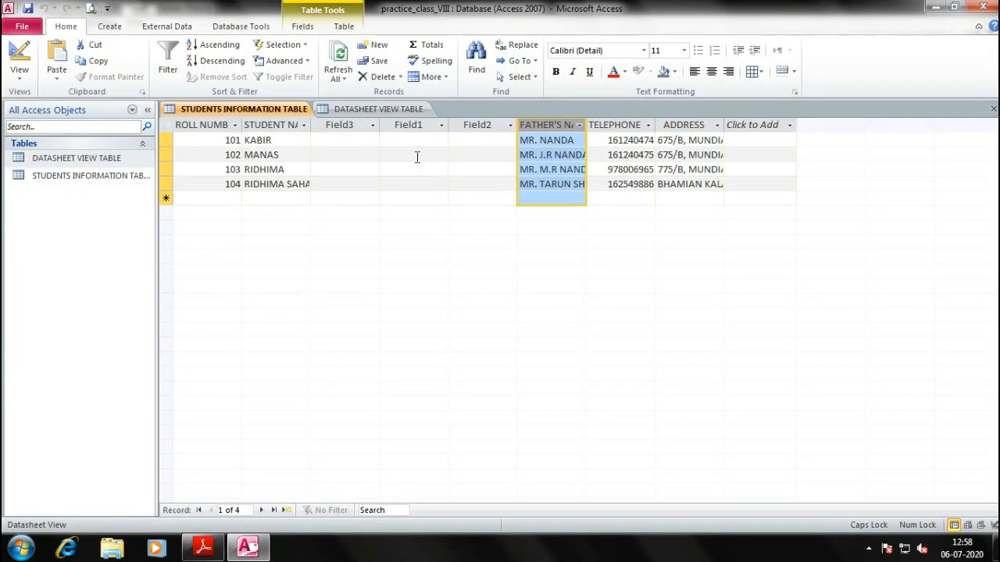
Sort the STUDENT NAME column from A to Z
{"action": "left_click", "coordinate": [275, 123]}
{"action": "left_click", "coordinate": [304, 126]}
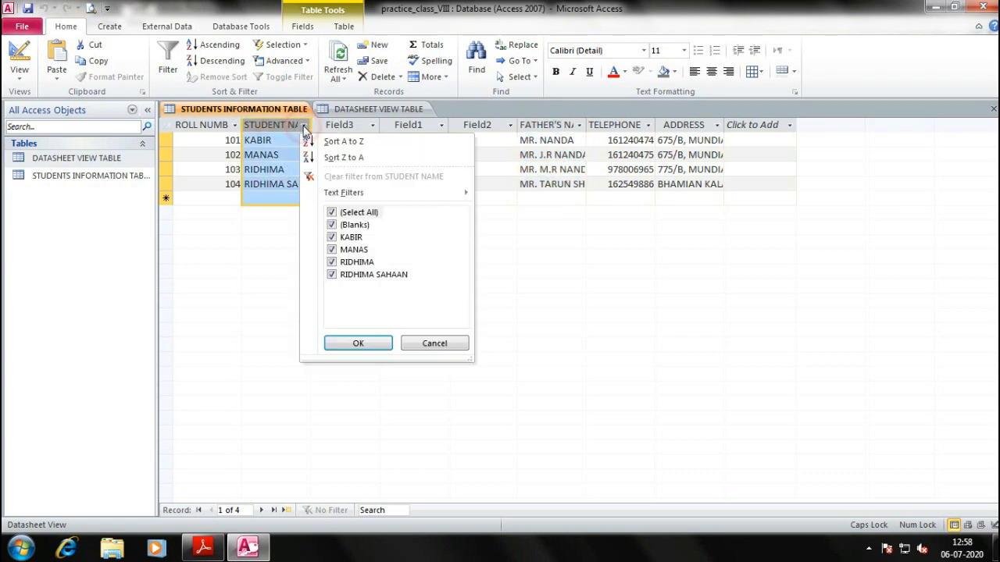
{"action": "right_click", "coordinate": [339, 140]}
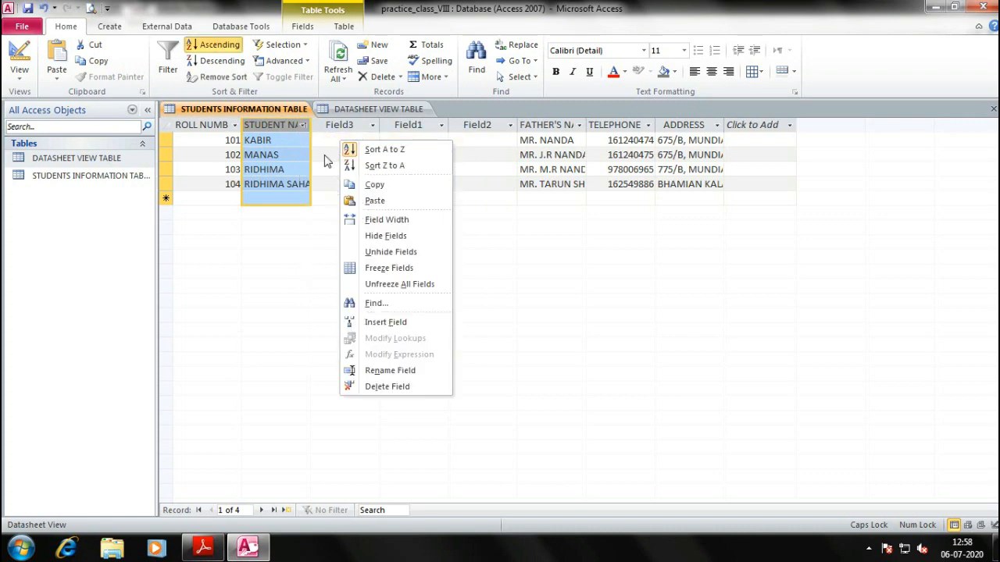
{"action": "left_click", "coordinate": [293, 149]}
{"action": "left_click", "coordinate": [300, 127]}
{"action": "left_click", "coordinate": [338, 139]}
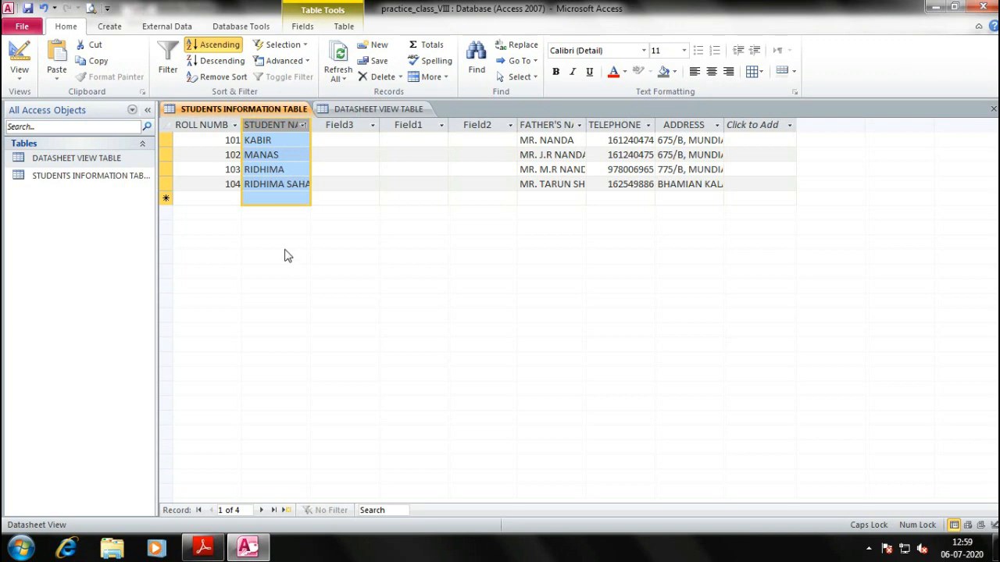
Add a new record for ARADHYA with roll number 105
{"action": "left_click", "coordinate": [286, 198]}
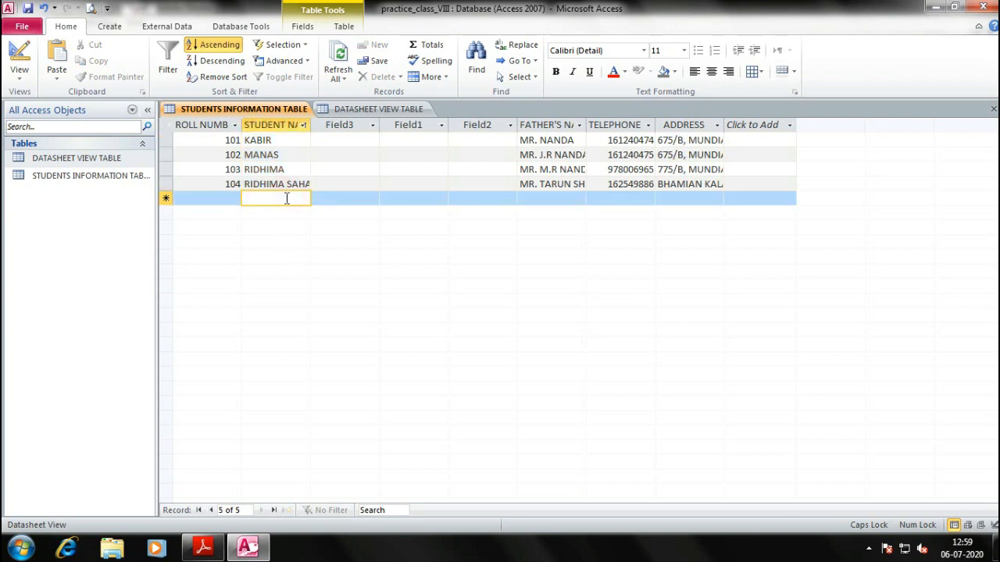
{"action": "type", "text": "ARADHY"}
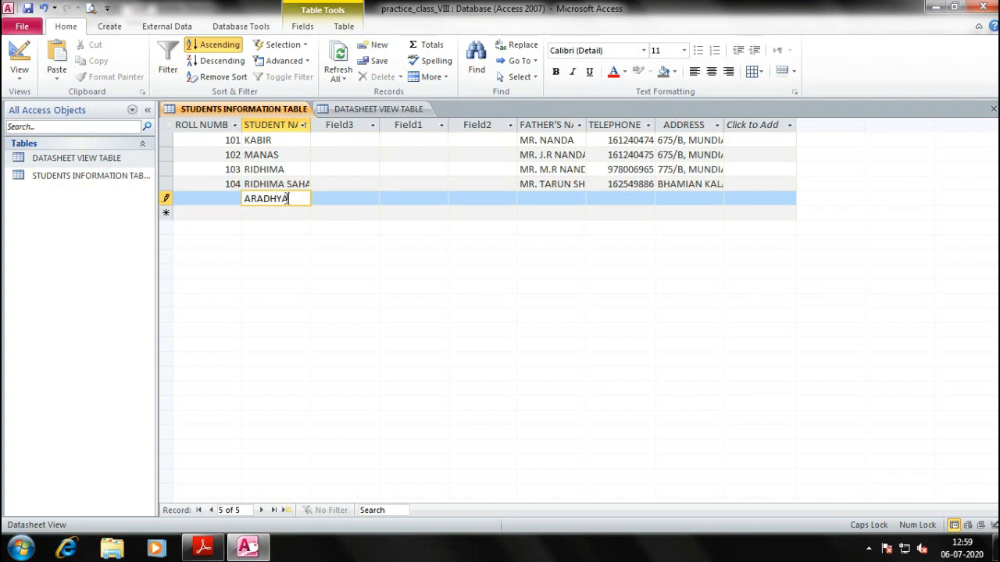
{"action": "type", "text": "A"}
{"action": "key", "text": "Tab"}
{"action": "left_click", "coordinate": [304, 138]}
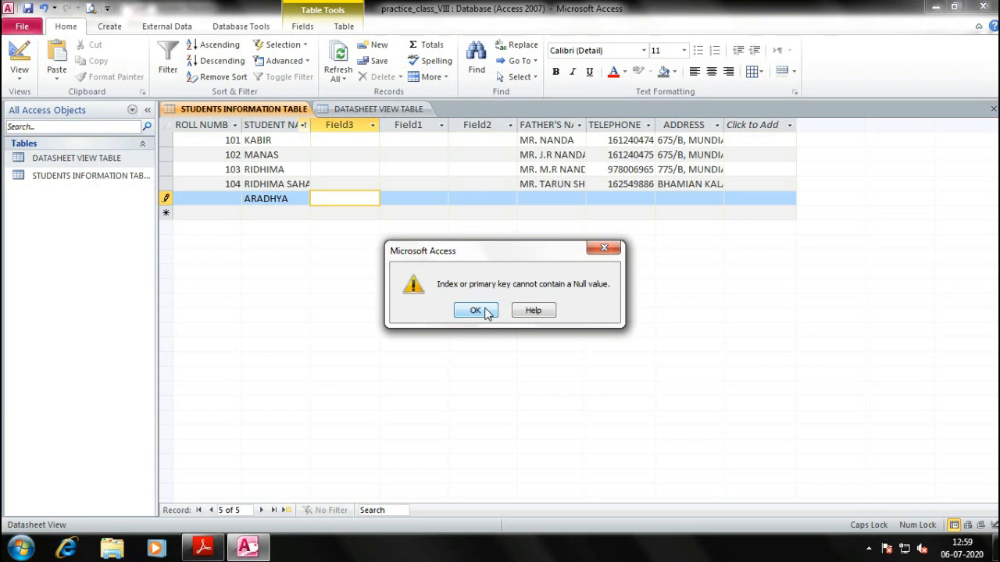
{"action": "left_click", "coordinate": [478, 310]}
{"action": "left_click", "coordinate": [234, 200]}
{"action": "type", "text": "105"}
{"action": "key", "text": "Tab"}
Re-sort STUDENT NAME Z to A, then A to Z so ARADHYA comes first
{"action": "left_click", "coordinate": [303, 125]}
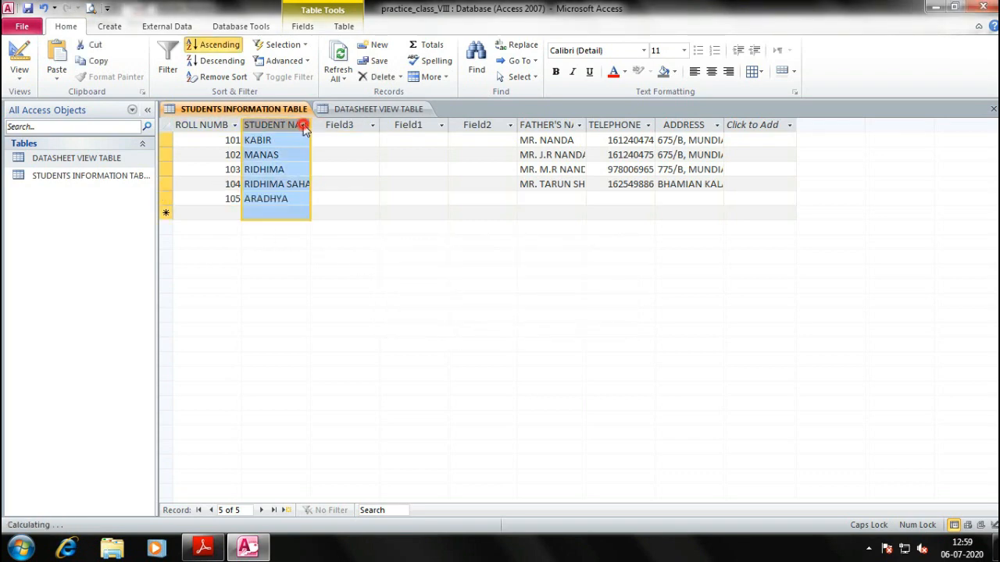
{"action": "left_click", "coordinate": [324, 139]}
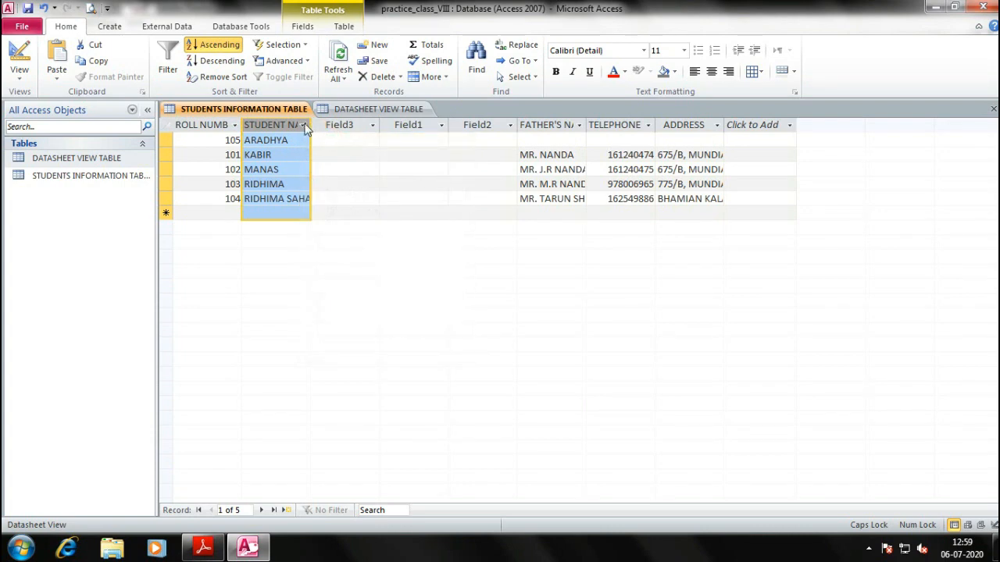
{"action": "left_click", "coordinate": [304, 125]}
{"action": "left_click", "coordinate": [345, 159]}
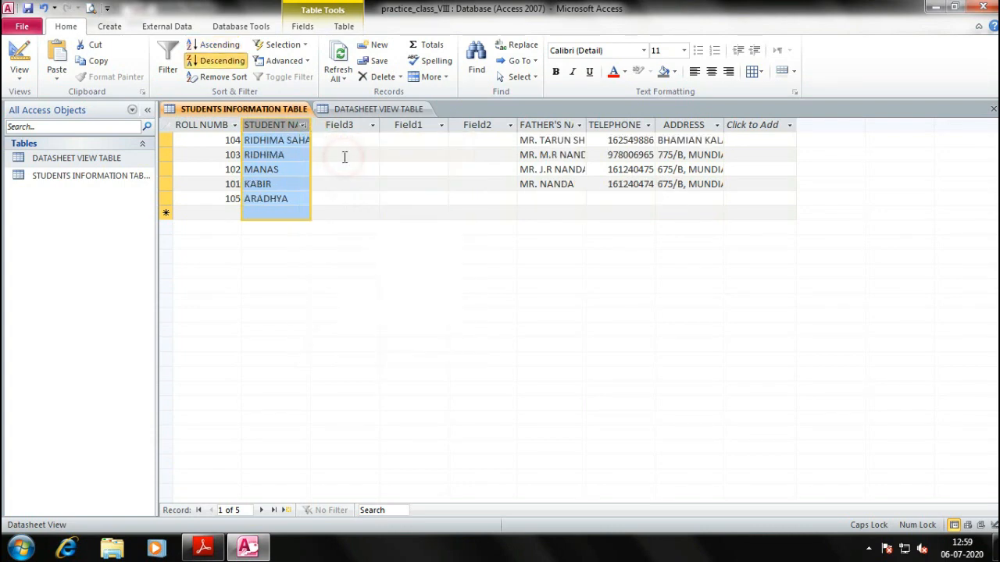
{"action": "left_click", "coordinate": [303, 125]}
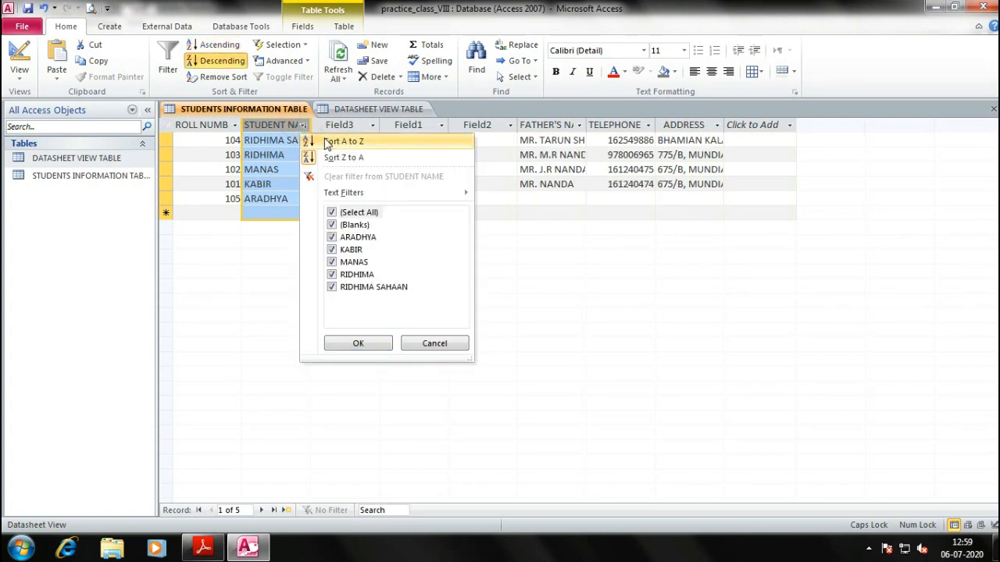
{"action": "left_click", "coordinate": [345, 144]}
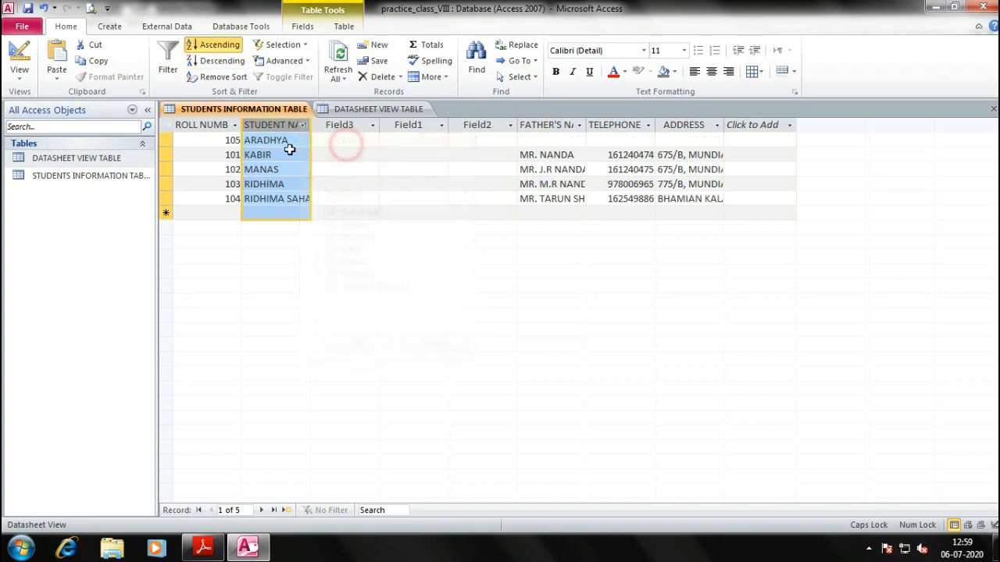
{"action": "left_click", "coordinate": [288, 212]}
{"action": "key", "text": "alt+Tab"}
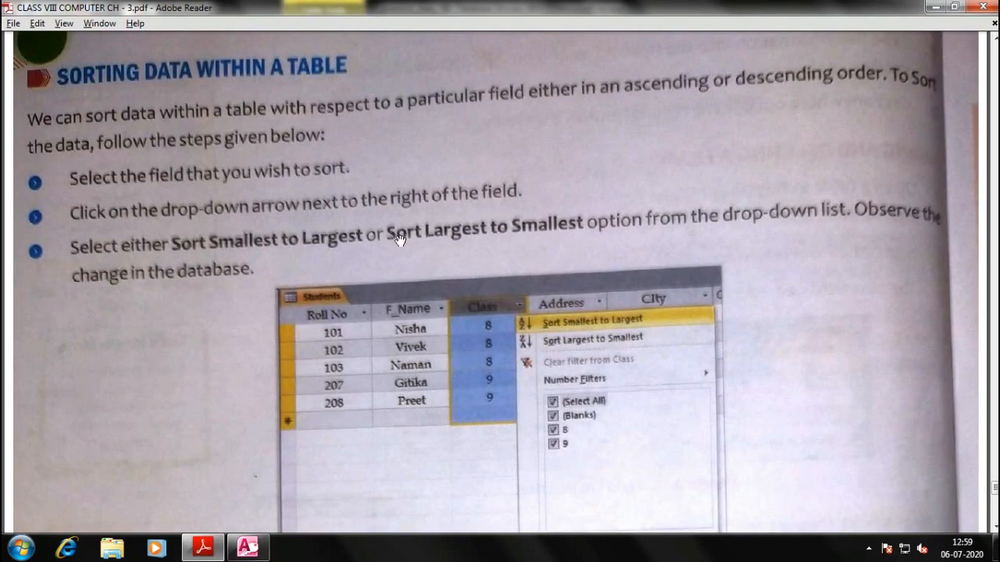
{"action": "scroll", "coordinate": [424, 239], "scroll_direction": "down", "scroll_amount": 2}
{"action": "scroll", "coordinate": [443, 303], "scroll_direction": "down", "scroll_amount": 10}
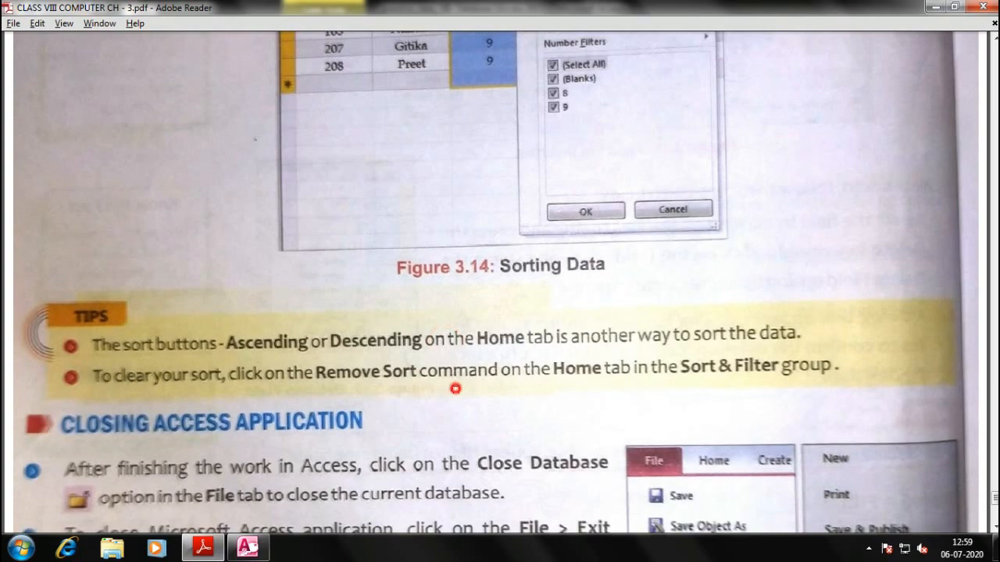
{"action": "key", "text": "alt+Tab"}
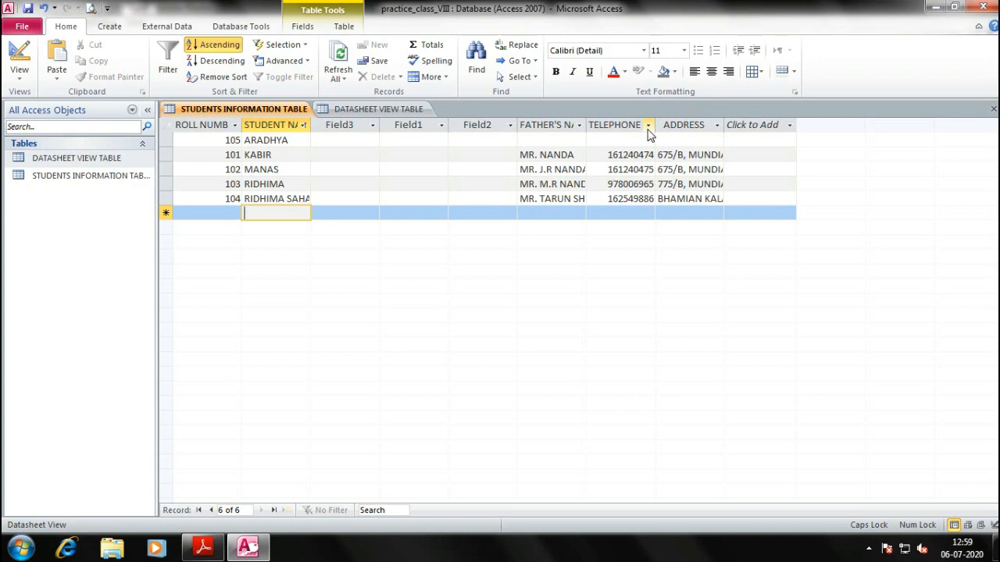
{"action": "double_click", "coordinate": [723, 125]}
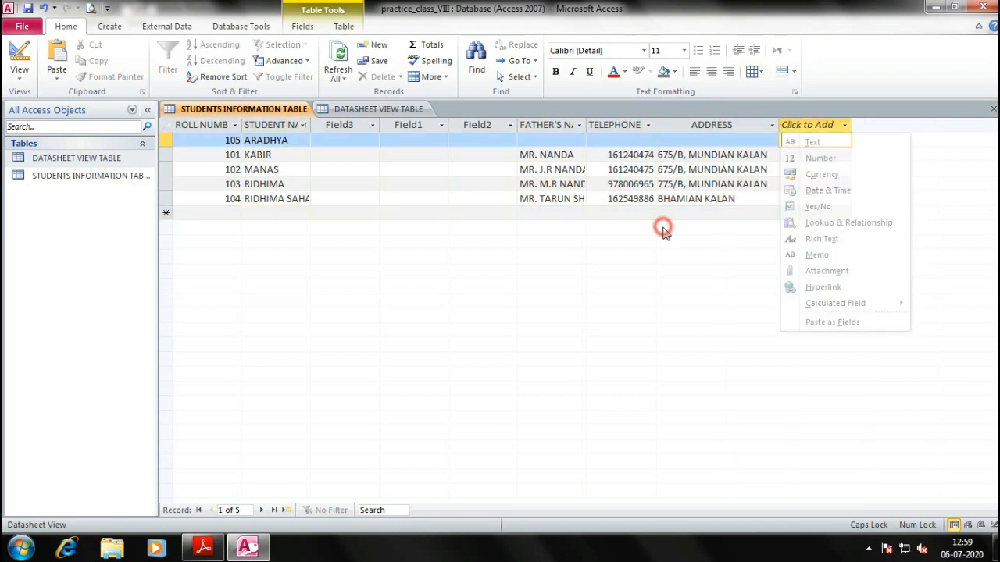
Scroll further through the textbook and return to the Access datasheet
{"action": "key", "text": "alt+Tab"}
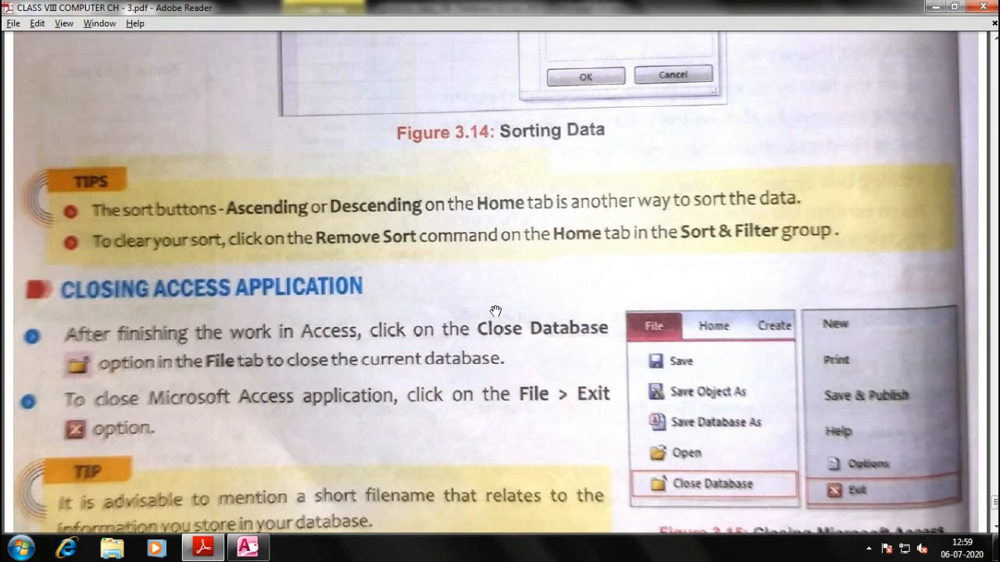
{"action": "scroll", "coordinate": [496, 312], "scroll_direction": "down", "scroll_amount": 2}
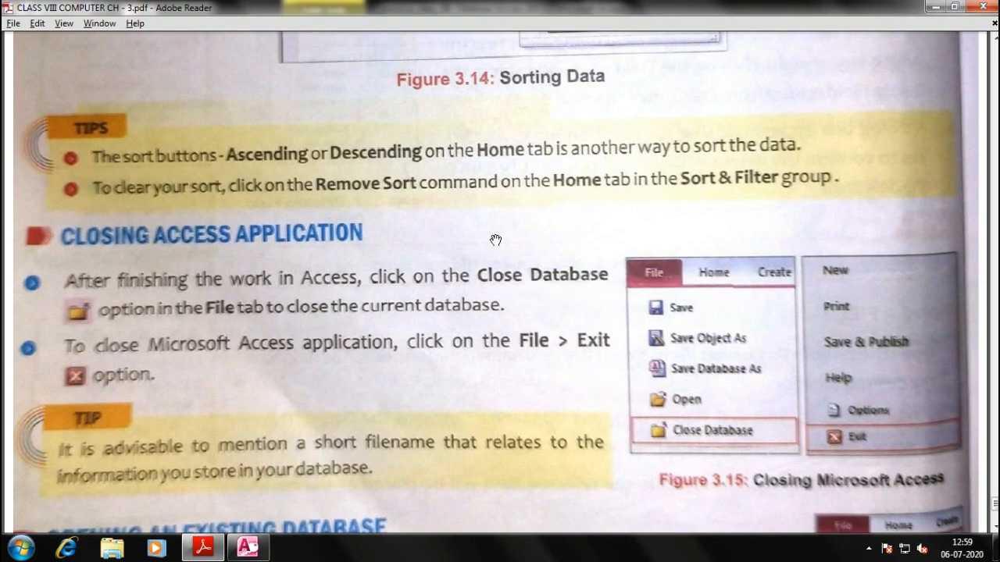
{"action": "key", "text": "alt+Tab"}
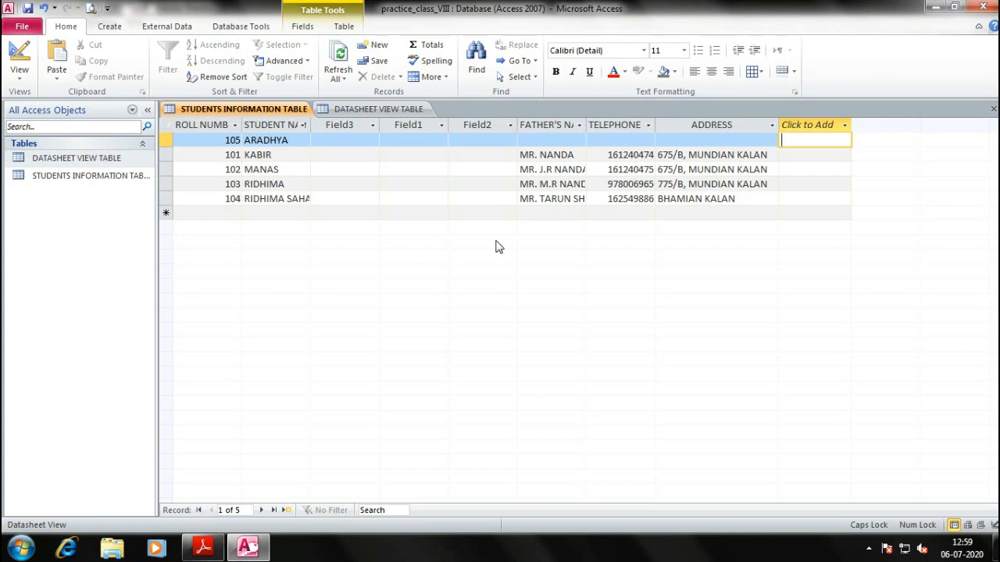
Close the practice_class_VIII database, choosing Yes to save STUDENTS INFORMATION TABLE's layout
{"action": "left_click", "coordinate": [496, 243]}
{"action": "left_click", "coordinate": [23, 30]}
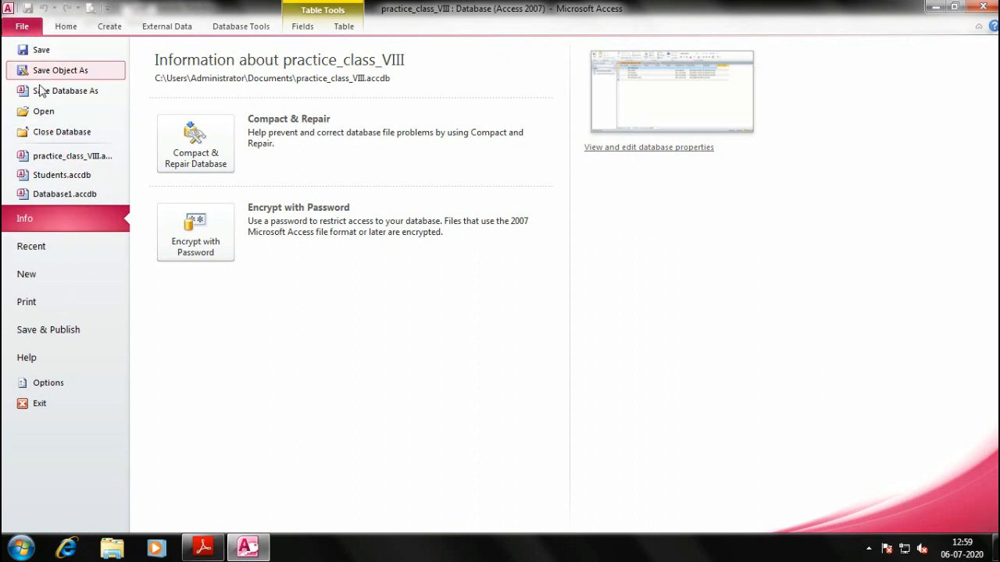
{"action": "left_click", "coordinate": [55, 136]}
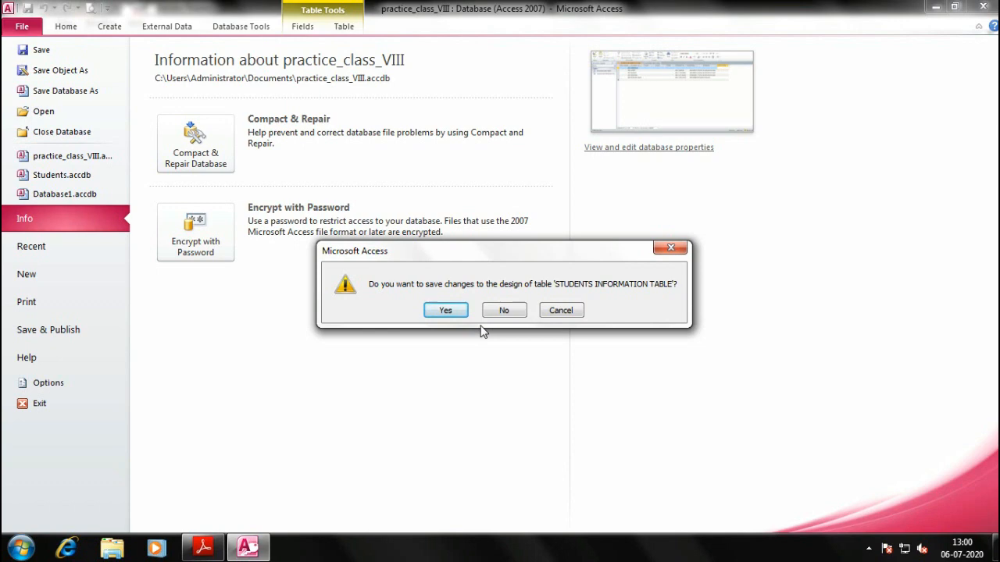
{"action": "left_click", "coordinate": [452, 309]}
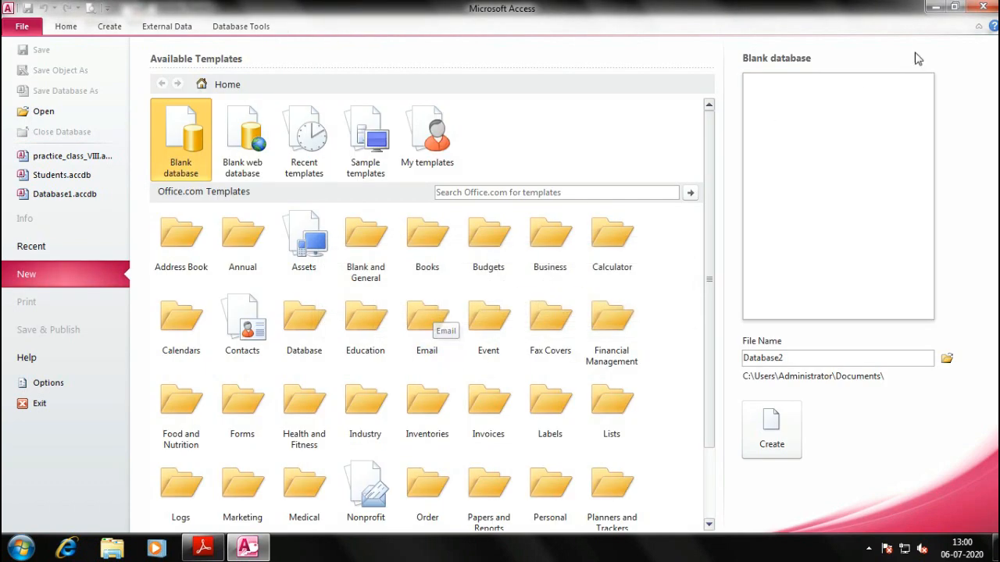
Exit Access completely, answering its closing prompts
{"action": "left_click", "coordinate": [981, 7]}
{"action": "scroll", "coordinate": [426, 335], "scroll_direction": "down", "scroll_amount": 3}
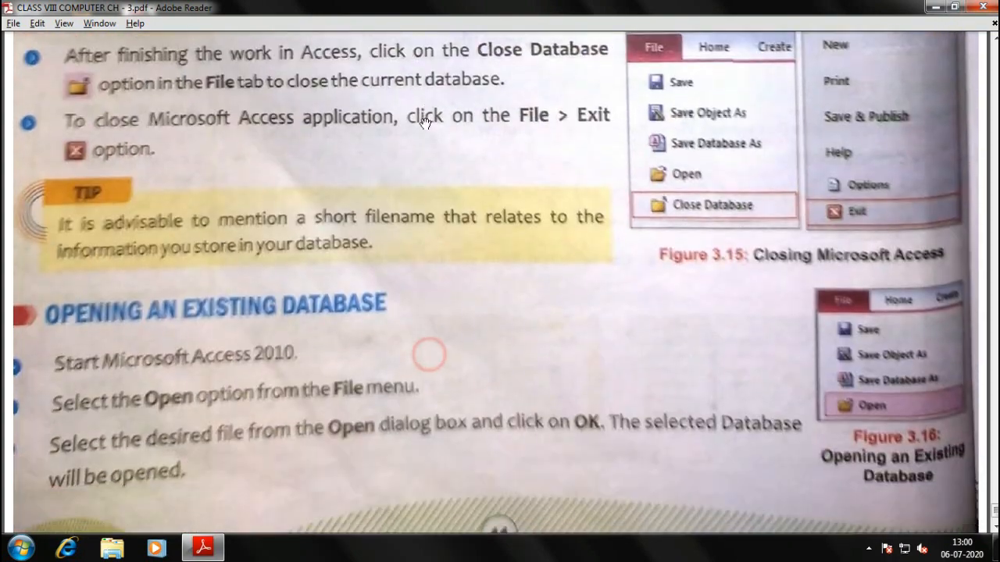
{"action": "scroll", "coordinate": [430, 339], "scroll_direction": "down", "scroll_amount": 1}
{"action": "left_click", "coordinate": [482, 306]}
{"action": "left_click", "coordinate": [482, 317]}
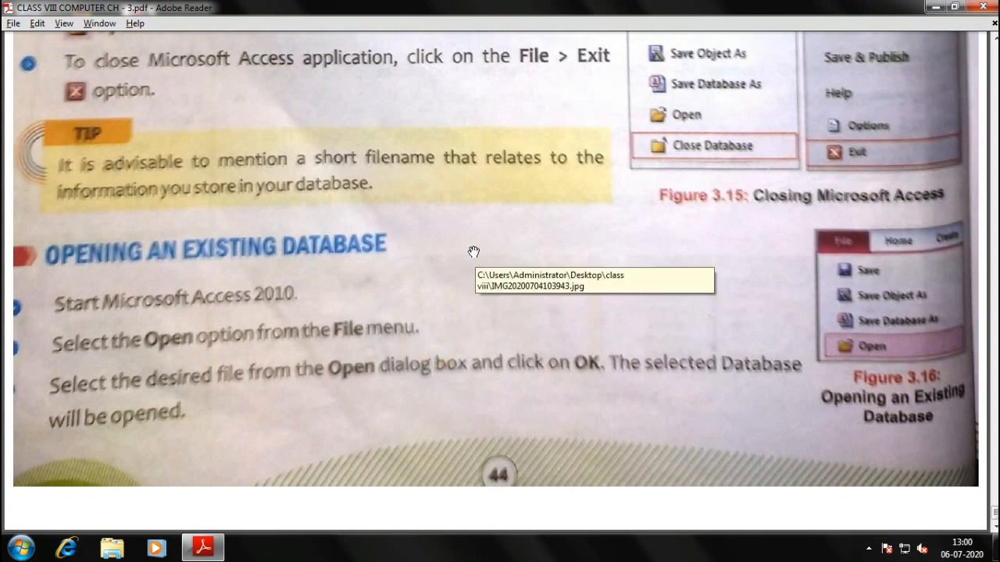
Relaunch Access via Run and reopen practice_class_VIII's STUDENTS INFORMATION TABLE
{"action": "key", "text": "super"}
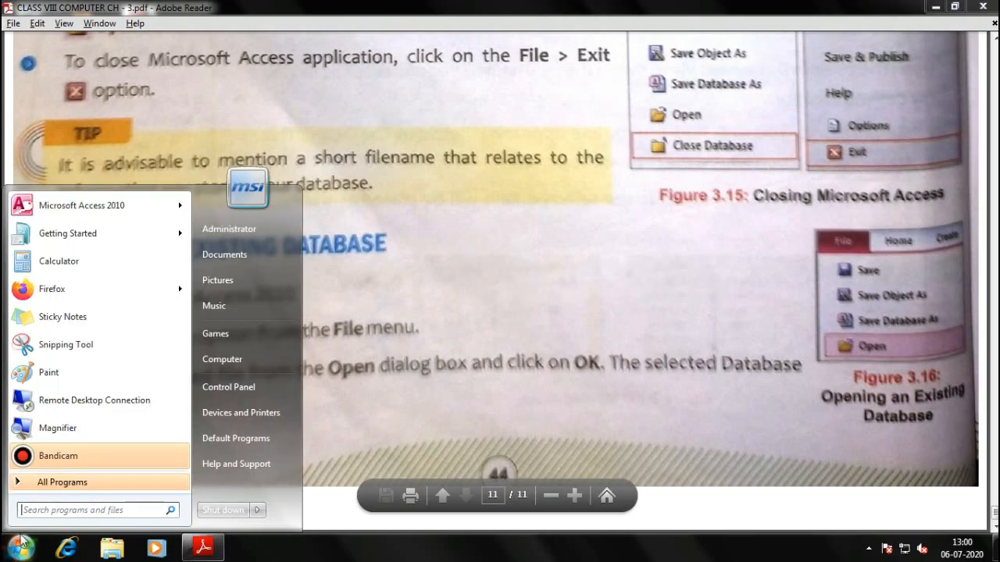
{"action": "key", "text": "super+r"}
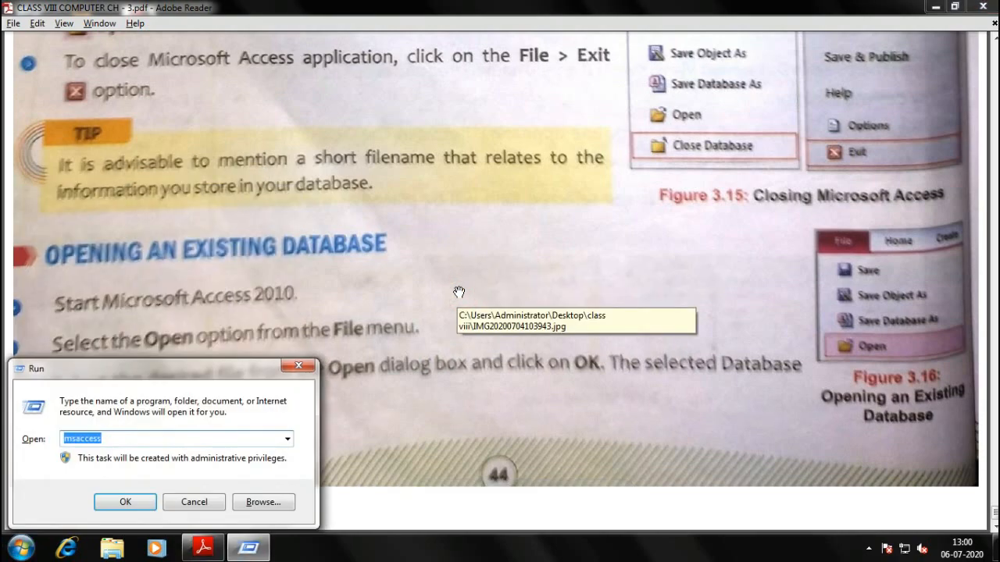
{"action": "key", "text": "Return"}
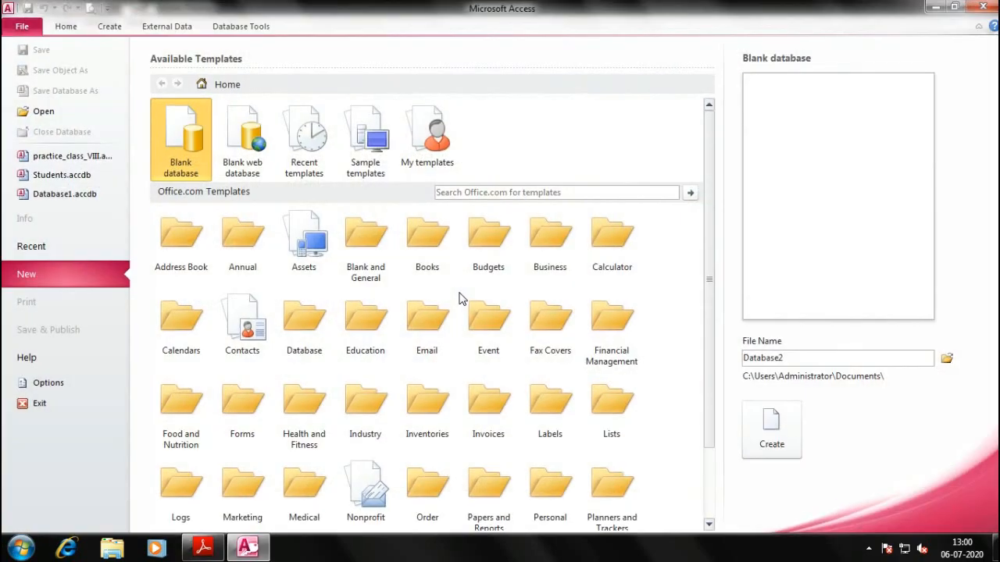
{"action": "left_click", "coordinate": [52, 114]}
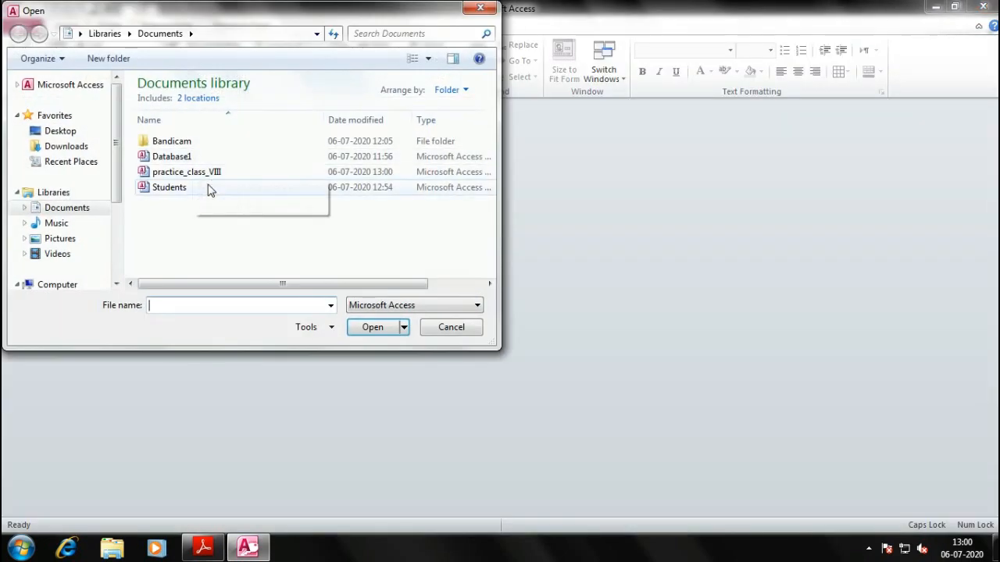
{"action": "double_click", "coordinate": [196, 172]}
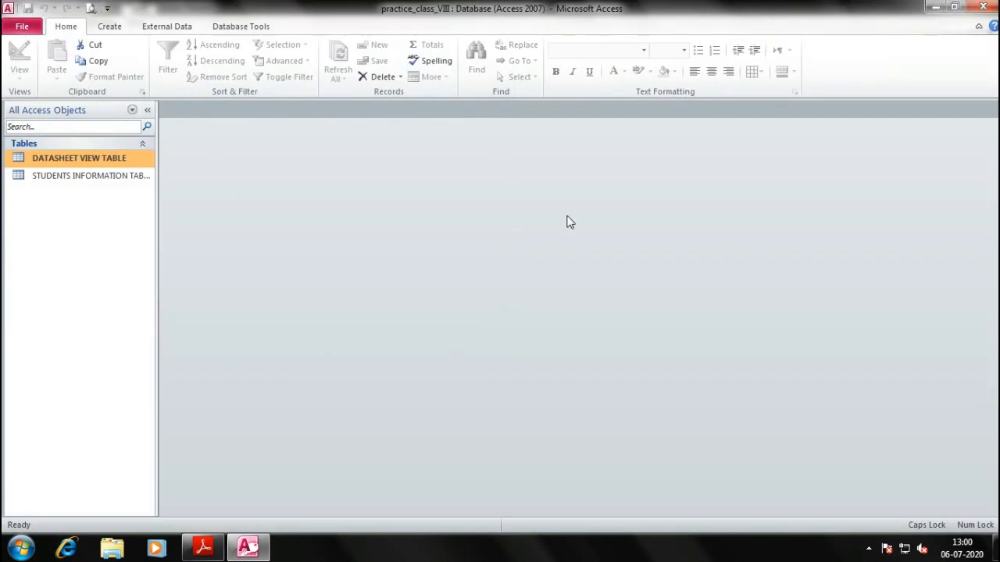
{"action": "double_click", "coordinate": [60, 175]}
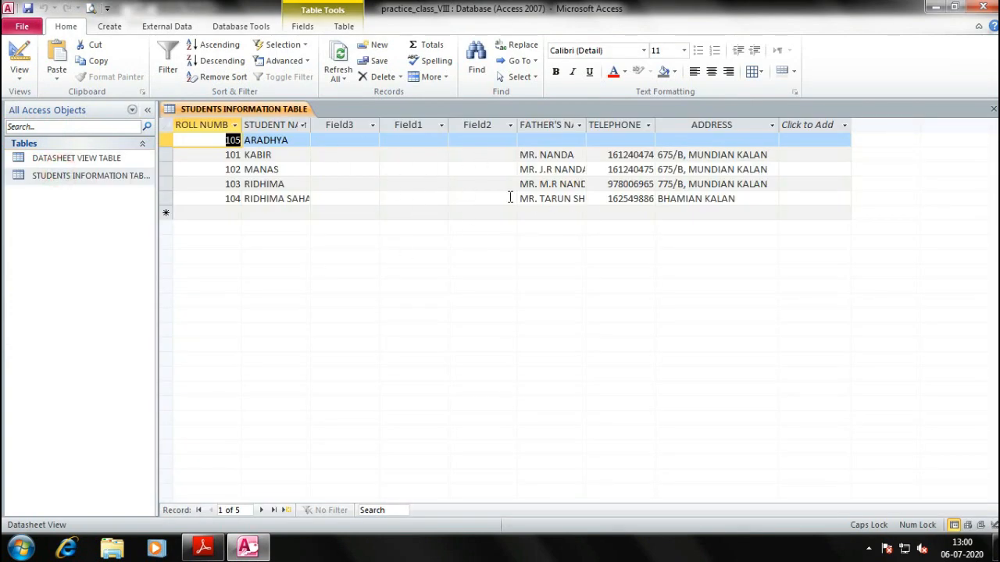
{"action": "key", "text": "alt+Tab"}
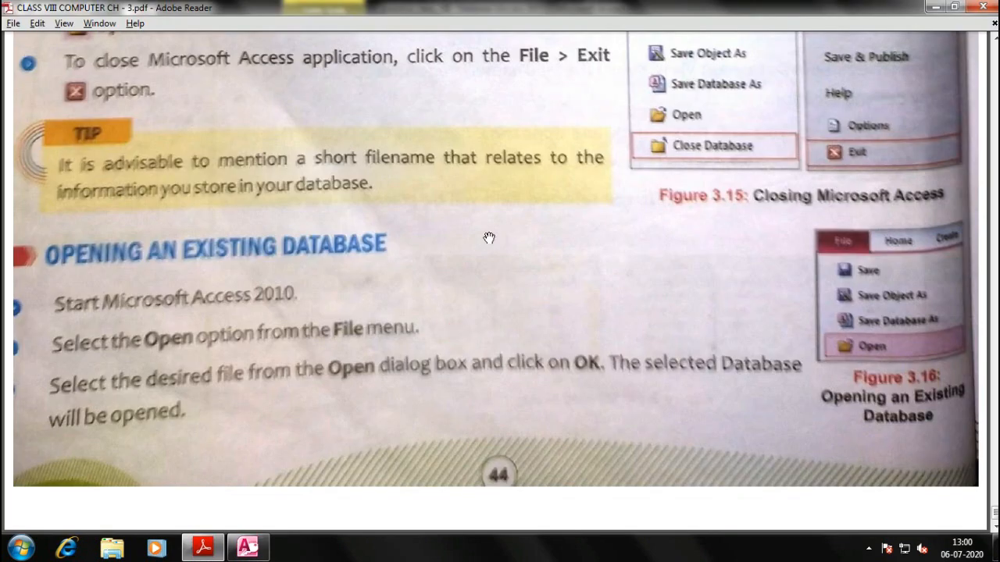
Scroll the textbook back up to page 34 on Types of Databases and Structure of a Database
{"action": "scroll", "coordinate": [489, 237], "scroll_direction": "down", "scroll_amount": 4}
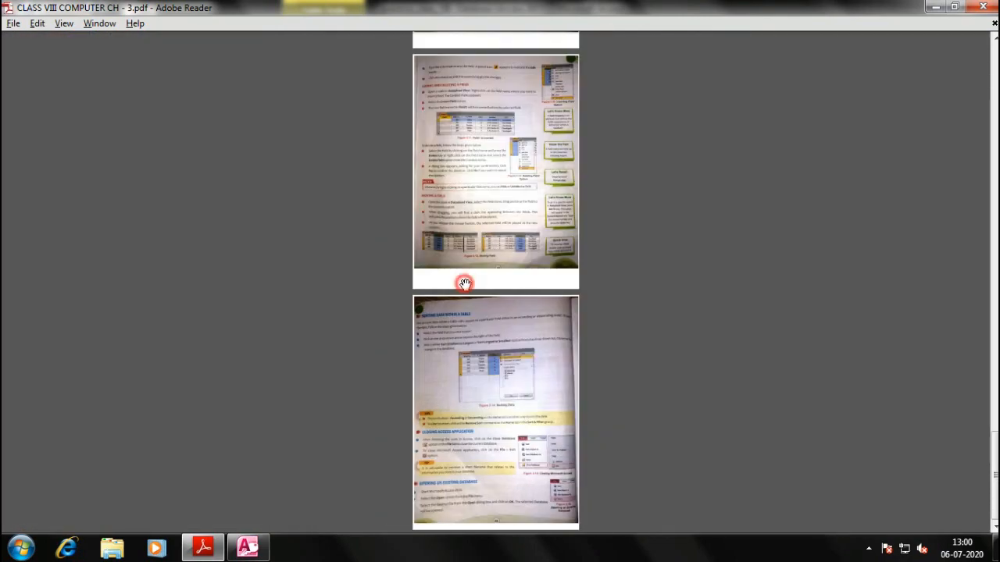
{"action": "scroll", "coordinate": [473, 289], "scroll_direction": "up", "scroll_amount": 3}
{"action": "scroll", "coordinate": [473, 289], "scroll_direction": "down", "scroll_amount": 5}
{"action": "scroll", "coordinate": [477, 288], "scroll_direction": "up", "scroll_amount": 12}
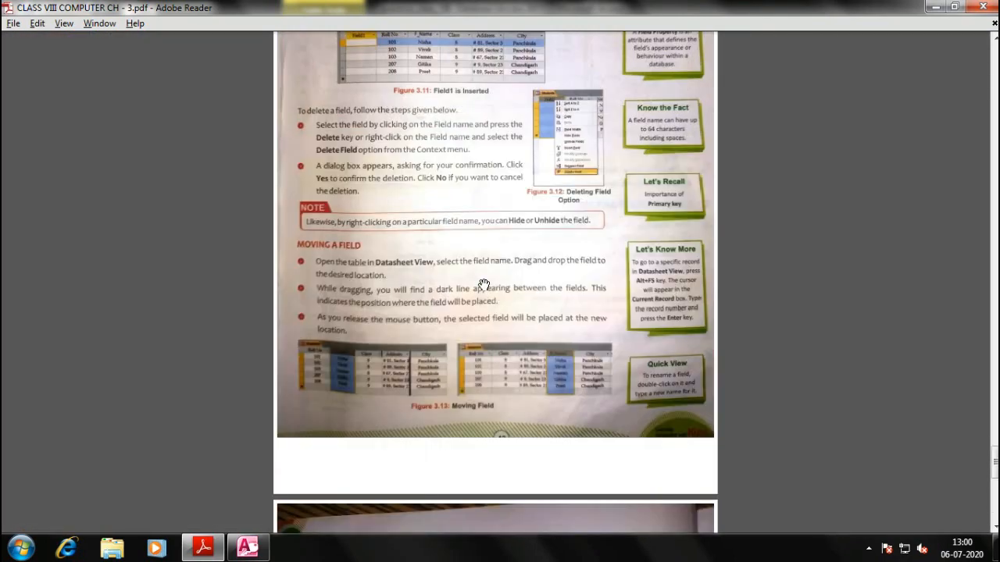
{"action": "scroll", "coordinate": [477, 289], "scroll_direction": "up", "scroll_amount": 10}
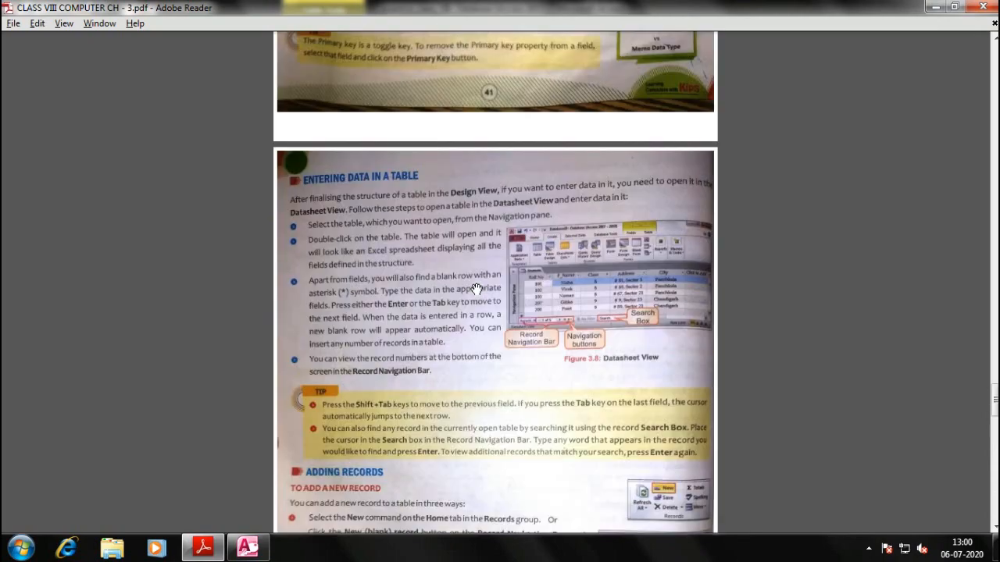
{"action": "scroll", "coordinate": [476, 281], "scroll_direction": "up", "scroll_amount": 12}
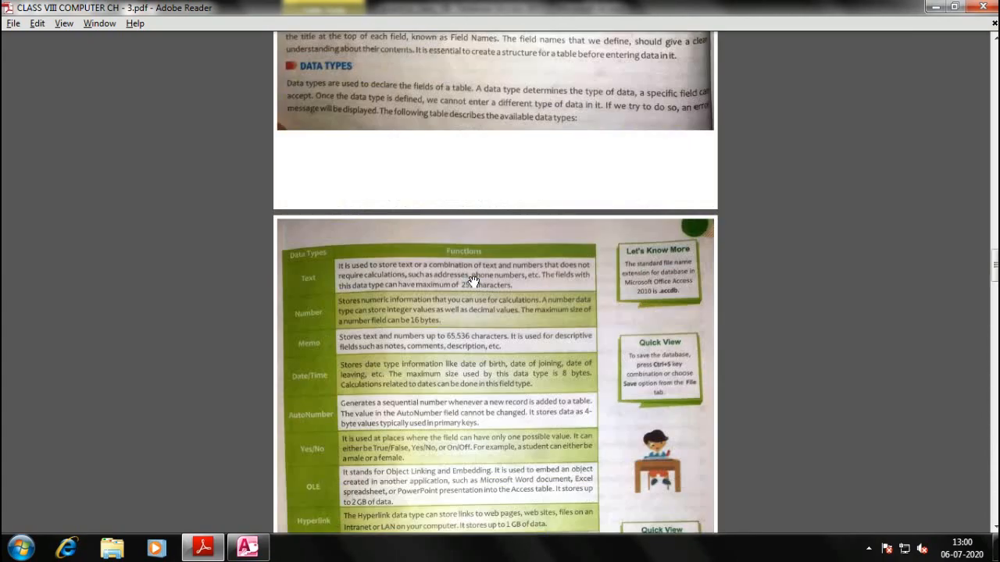
{"action": "scroll", "coordinate": [469, 270], "scroll_direction": "up", "scroll_amount": 12}
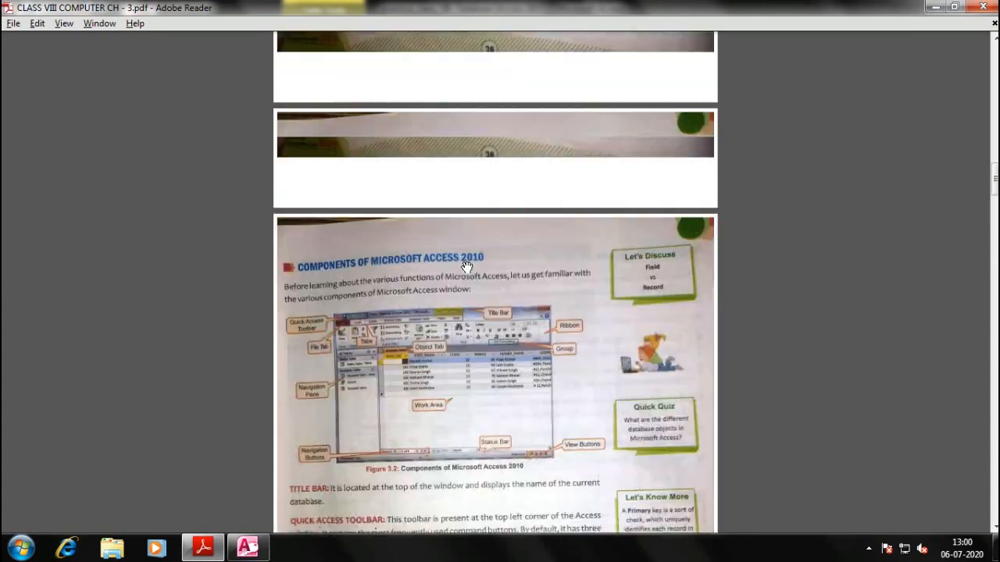
{"action": "scroll", "coordinate": [466, 267], "scroll_direction": "up", "scroll_amount": 12}
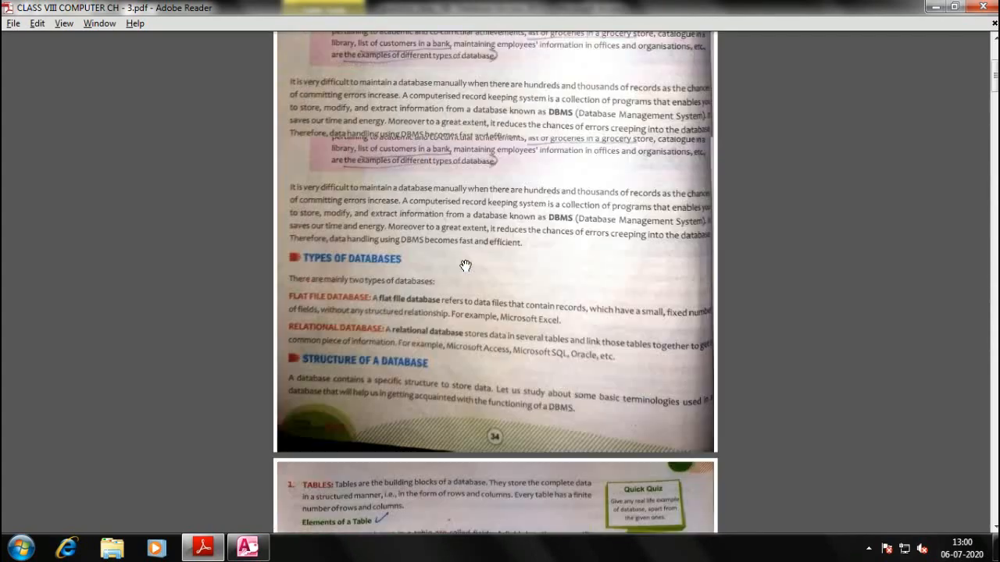